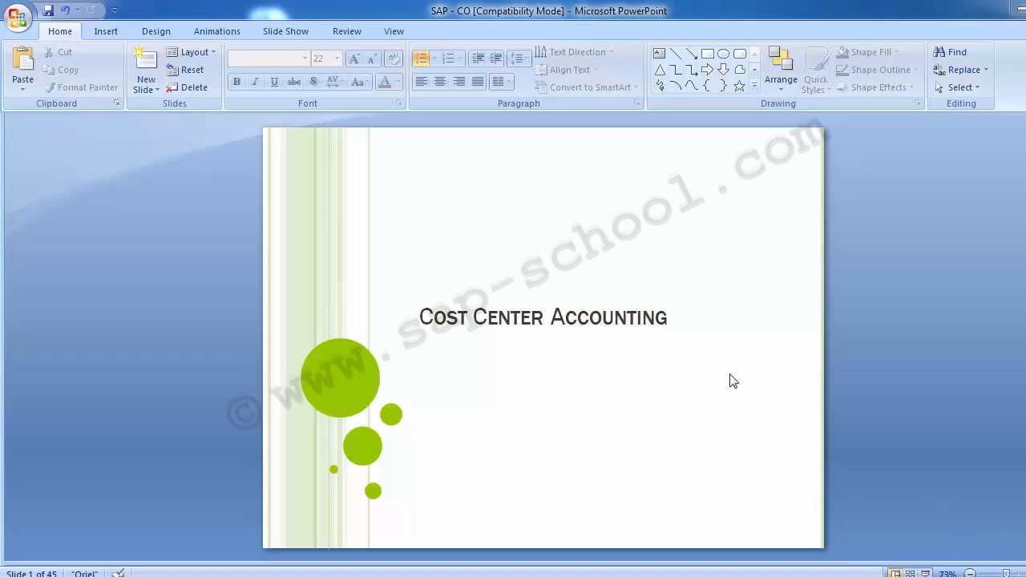
# Read the opening slides through the Configuration slide, keeping the current Windows color scheme and suppressing its performance message.
pyautogui.scroll(-1, 170, 337)
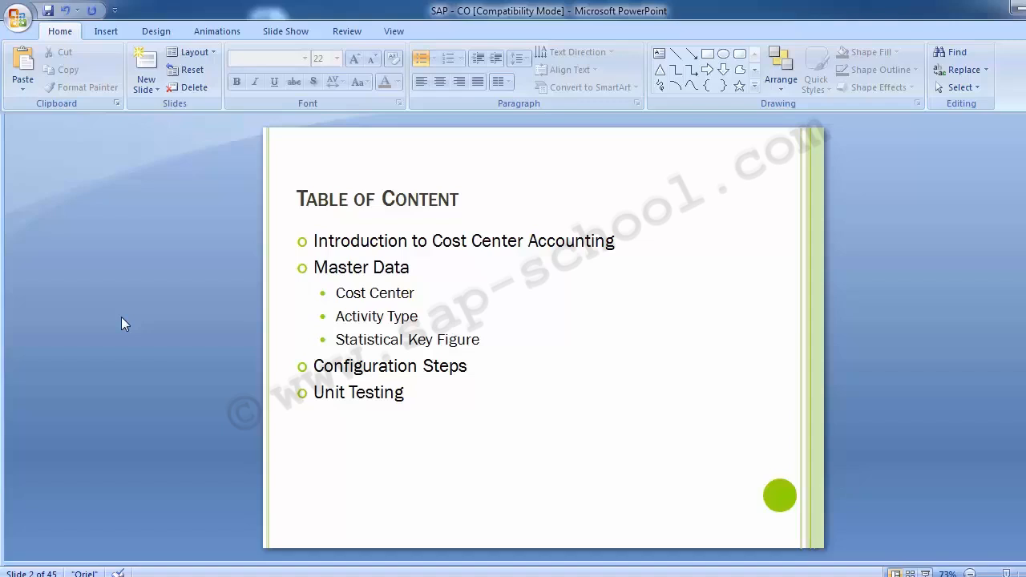
pyautogui.press('pagedown')
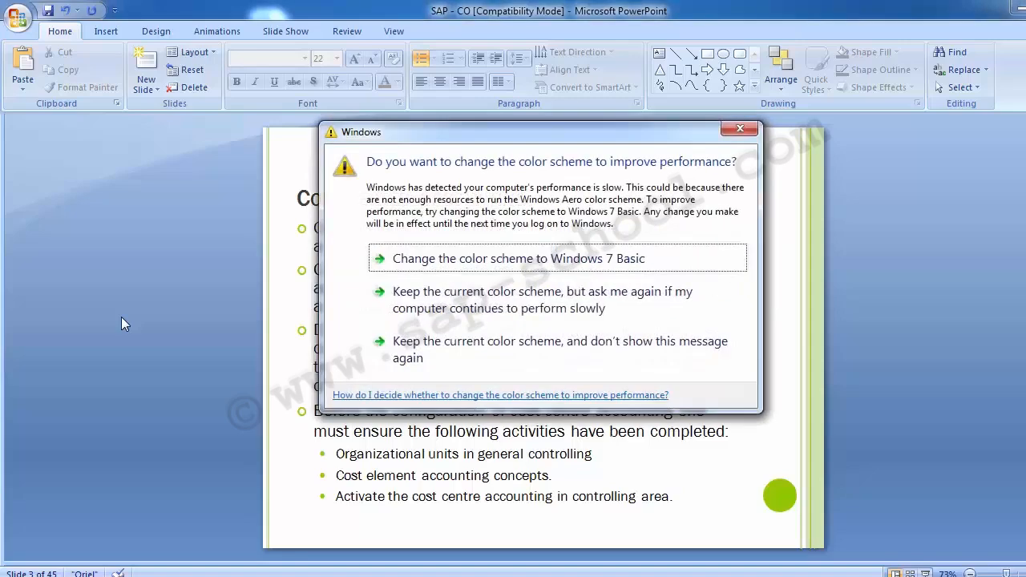
pyautogui.click(416, 351)
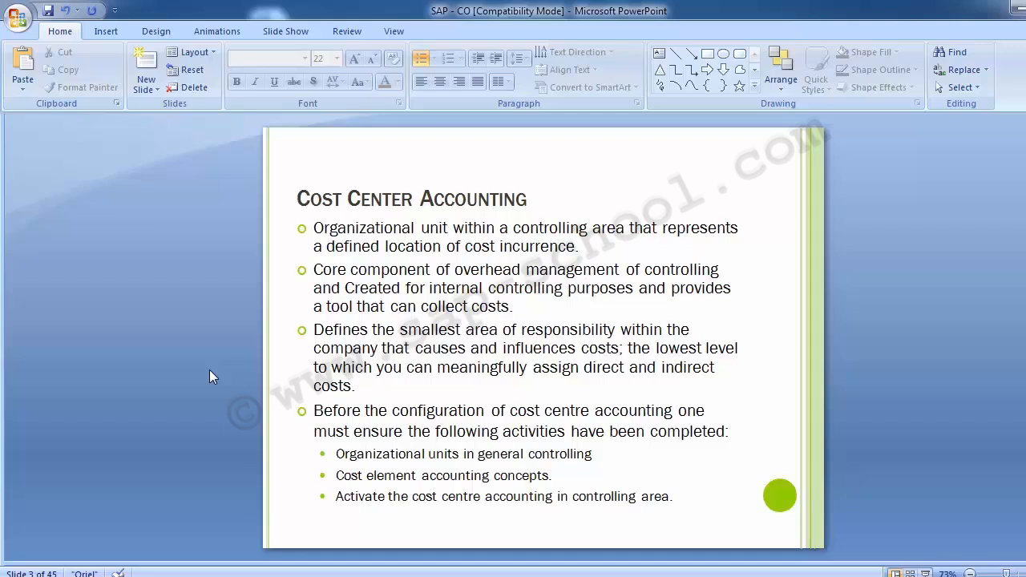
pyautogui.scroll(-1, 210, 371)
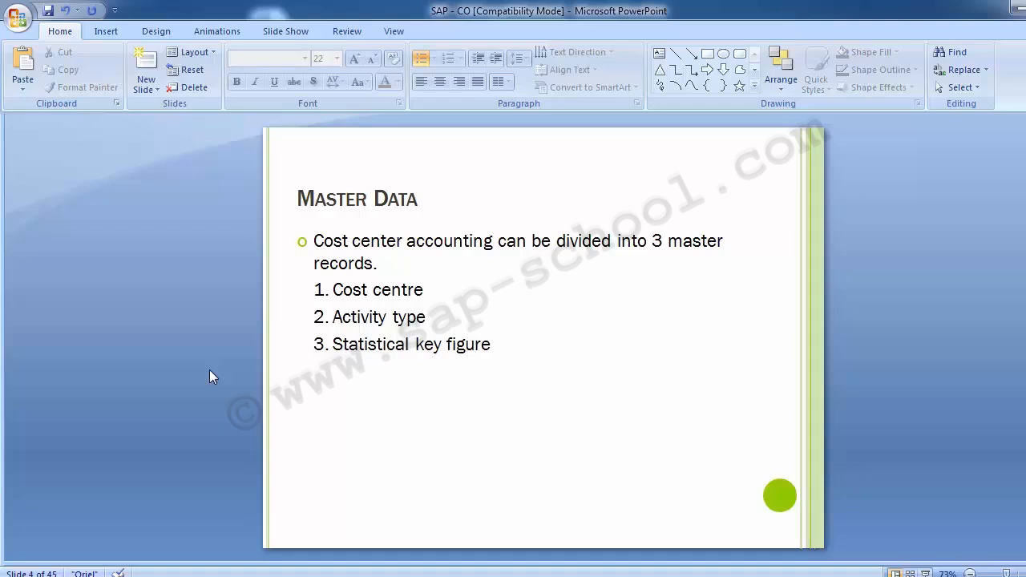
pyautogui.scroll(-1, 210, 370)
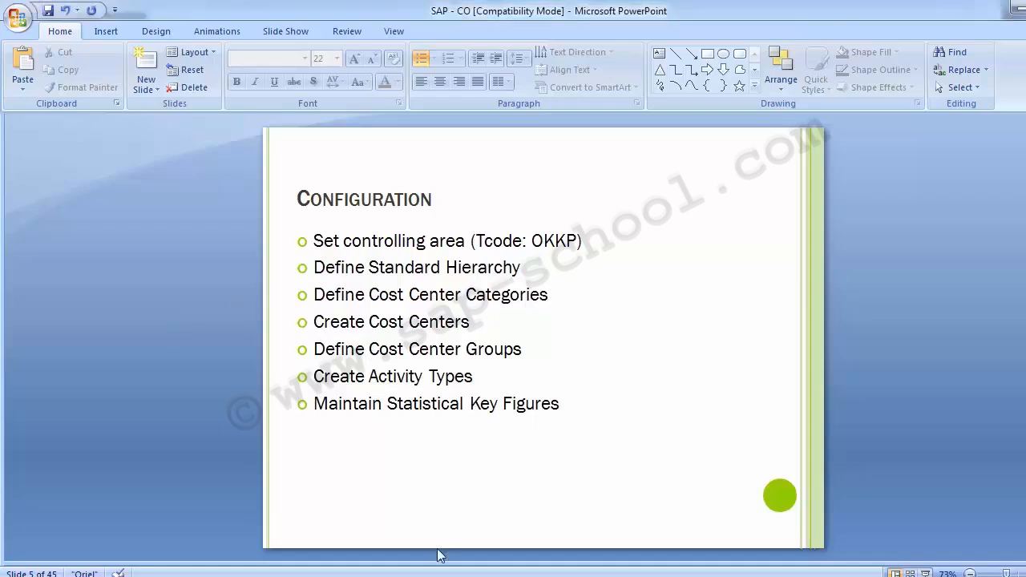
# Switch to SAP Easy Access and start transaction OKKP for maintaining the controlling area.
pyautogui.moveTo(419, 573)
pyautogui.click(518, 506)
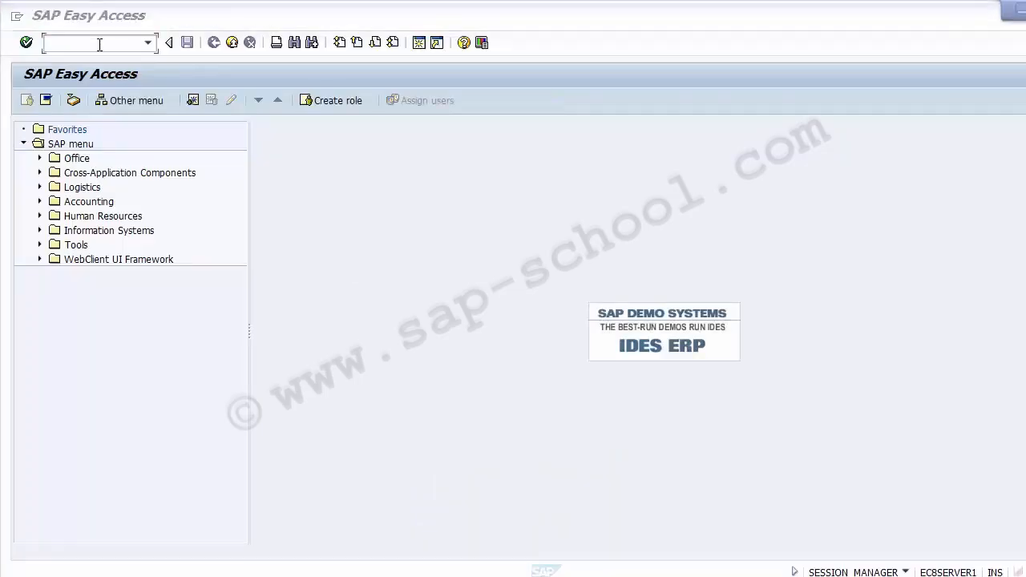
pyautogui.hotkey('alt', 'Tab')
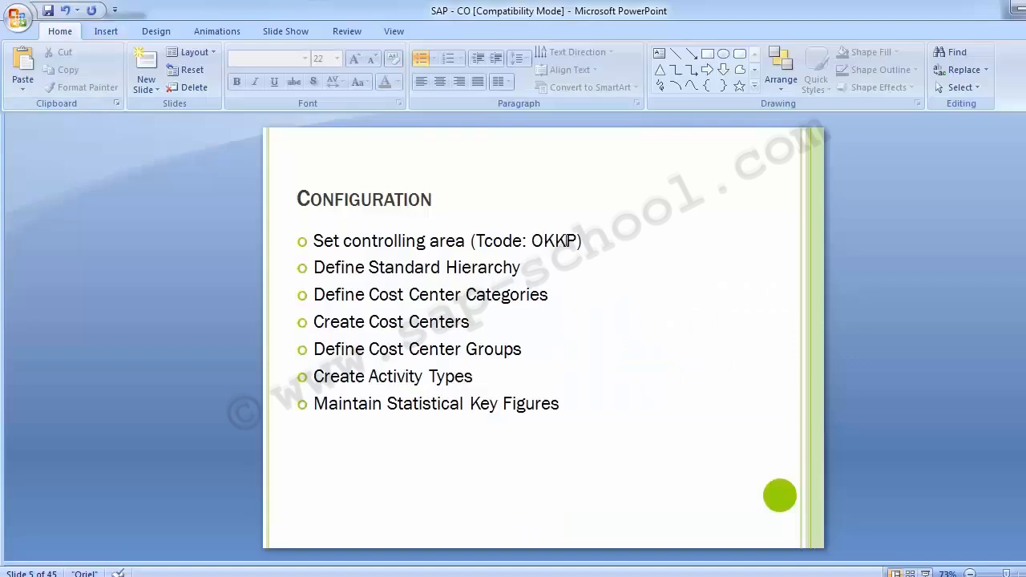
pyautogui.hotkey('alt', 'Tab')
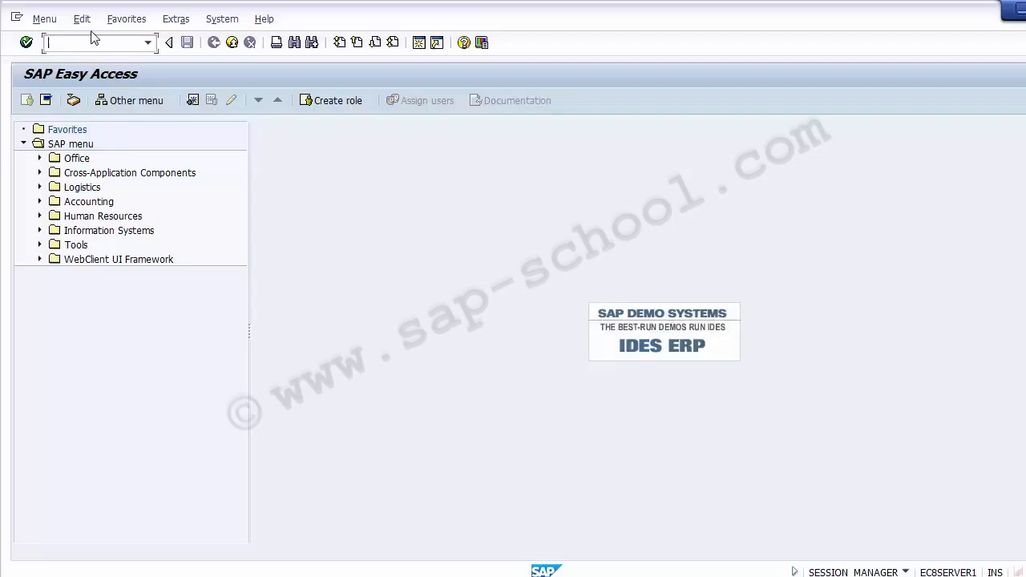
pyautogui.write('OKKP')
pyautogui.press('Return')
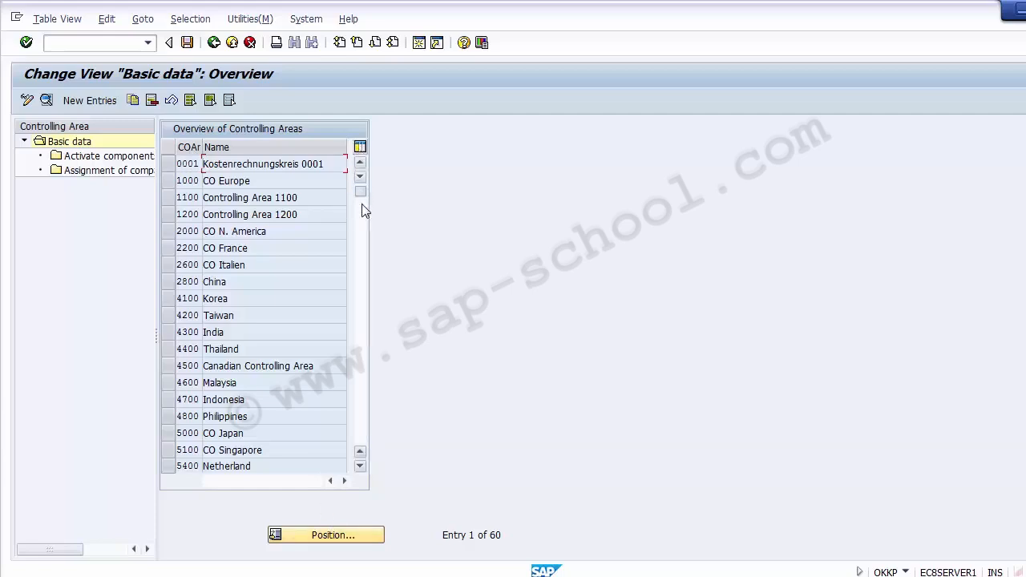
# Position the overview of controlling areas at entry Z100.
pyautogui.moveTo(362, 194); pyautogui.dragTo(363, 318)
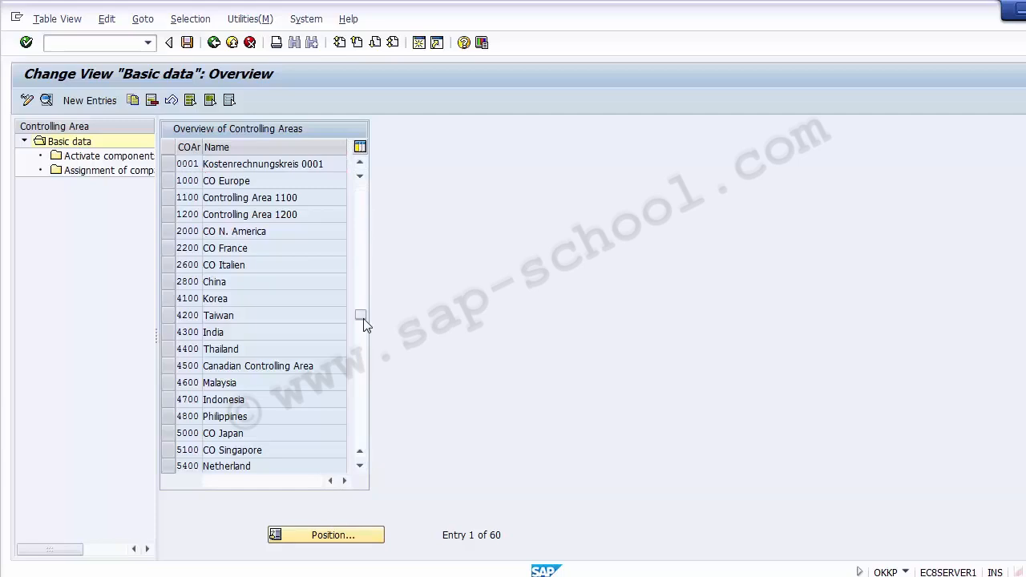
pyautogui.click(332, 538)
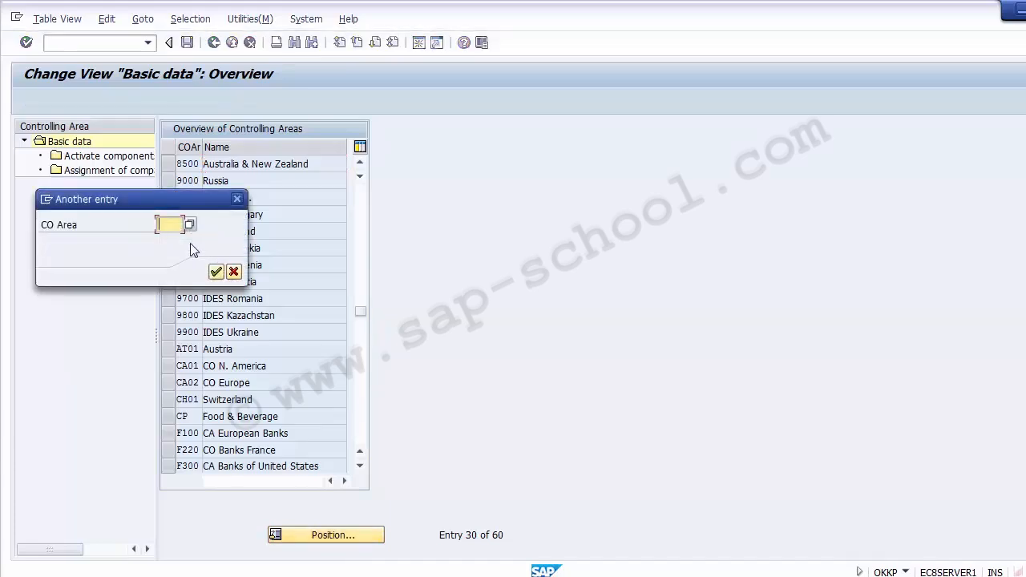
pyautogui.write('Z100')
pyautogui.press('Return')
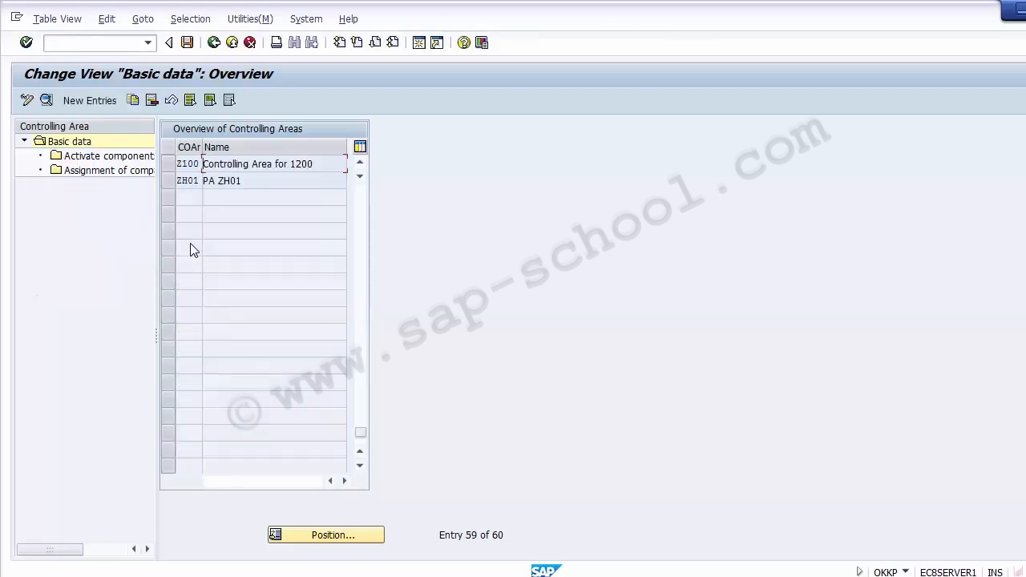
# Select controlling area Z100 and open its activate components/control indicators details.
pyautogui.click(171, 164)
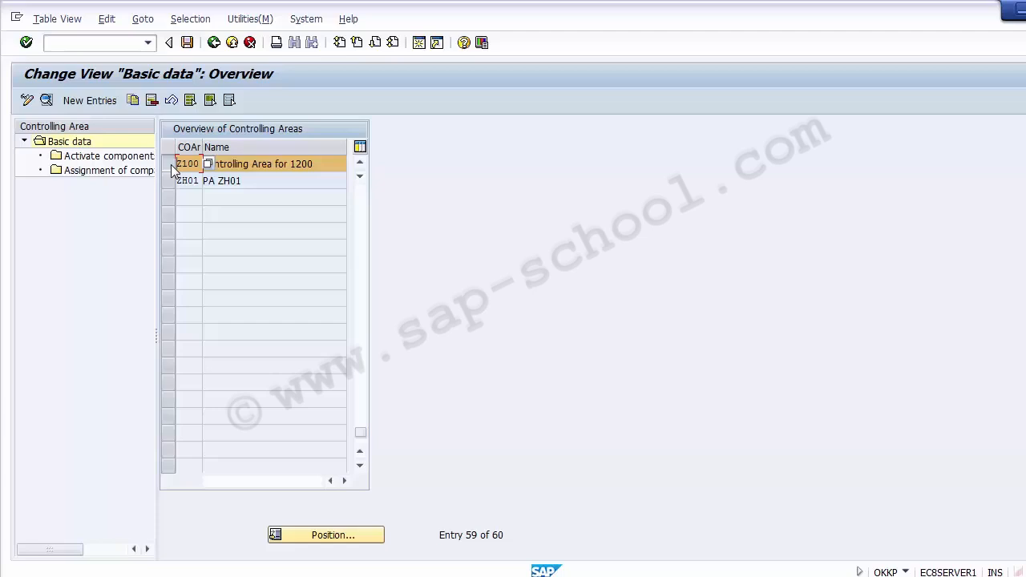
pyautogui.click(170, 165)
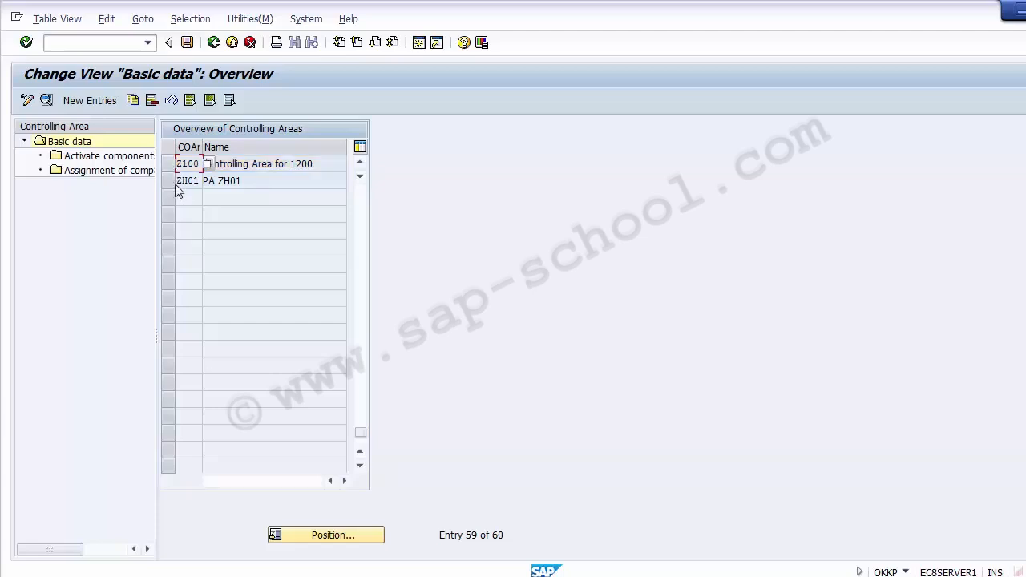
pyautogui.click(169, 180)
pyautogui.click(168, 163)
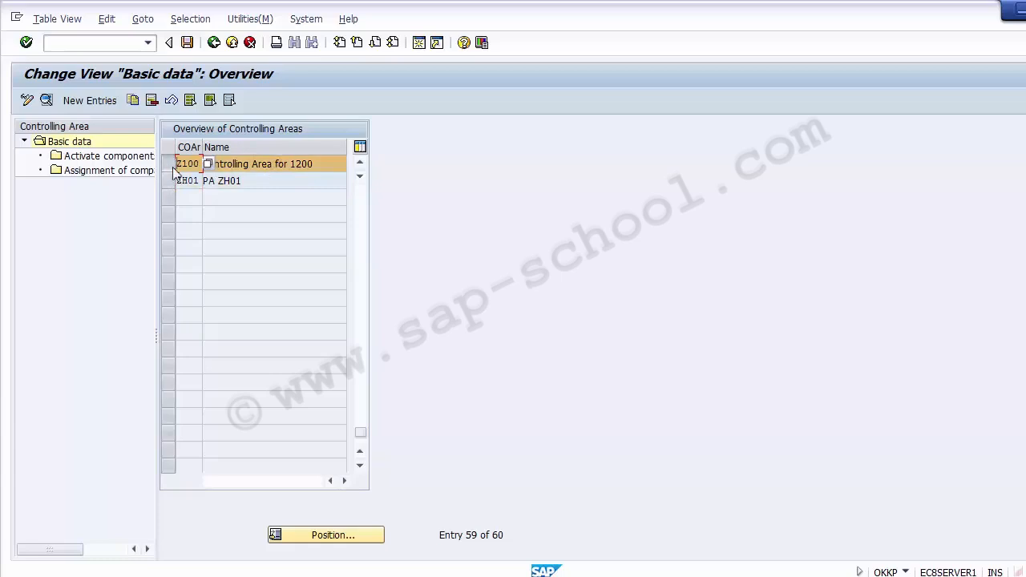
pyautogui.doubleClick(68, 159)
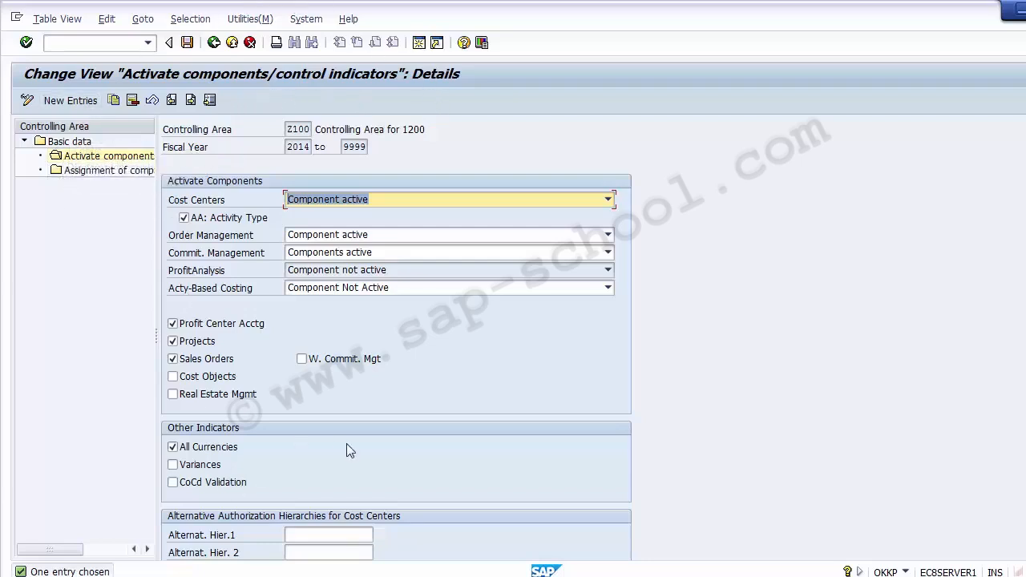
# Set Cost Centers to "Component active" for controlling area Z100.
pyautogui.click(220, 204)
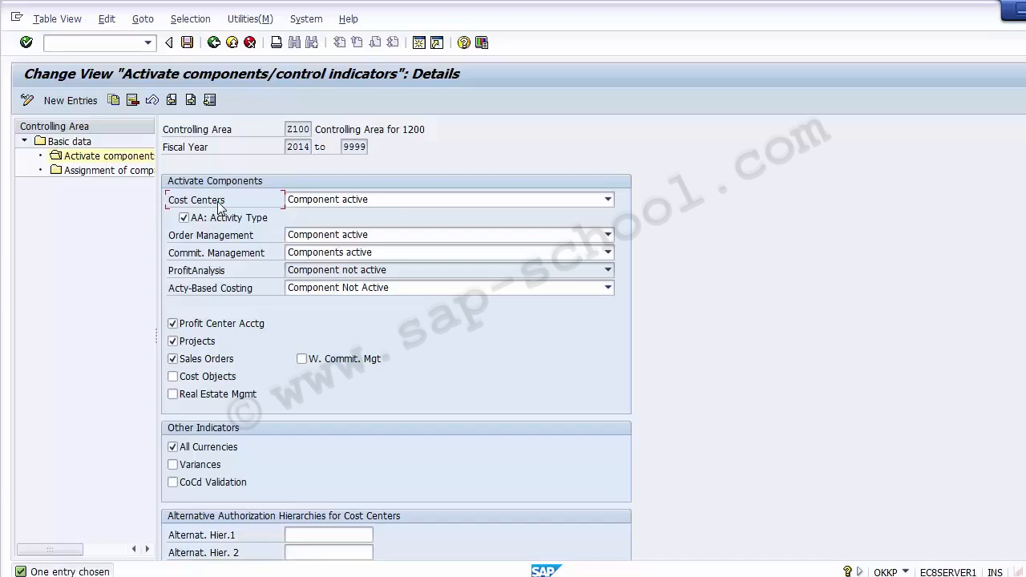
pyautogui.click(356, 206)
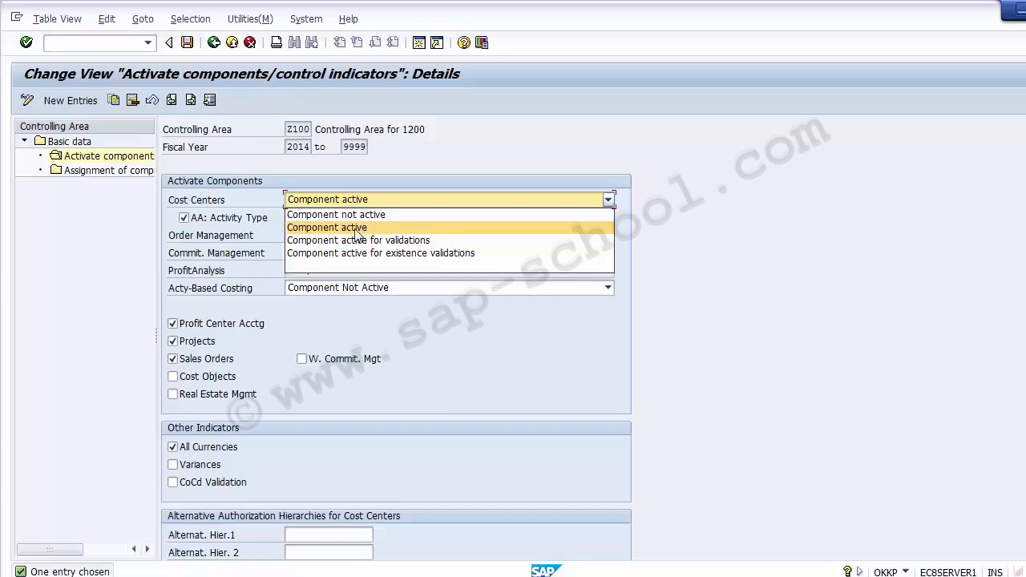
pyautogui.click(356, 232)
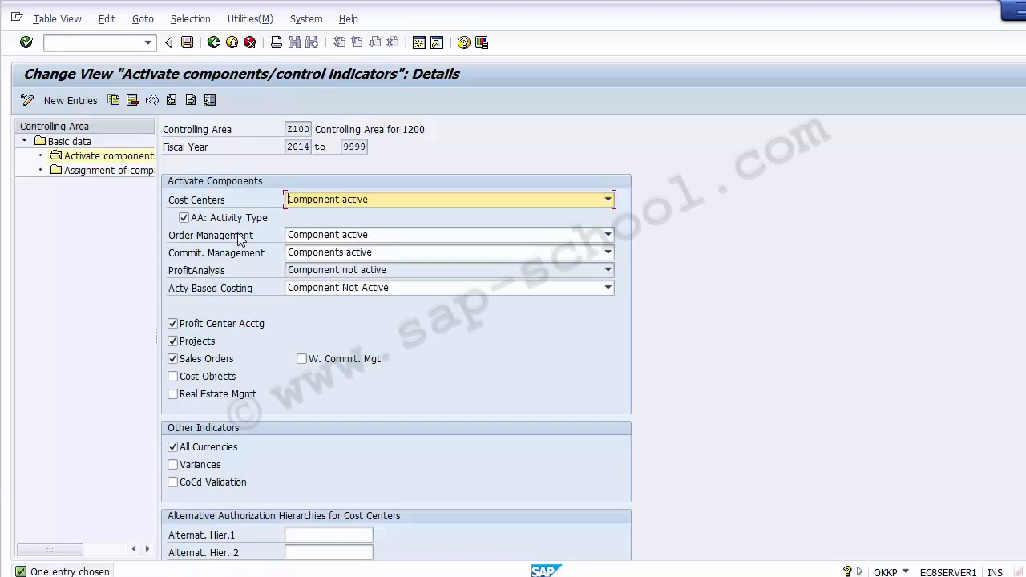
pyautogui.click(340, 200)
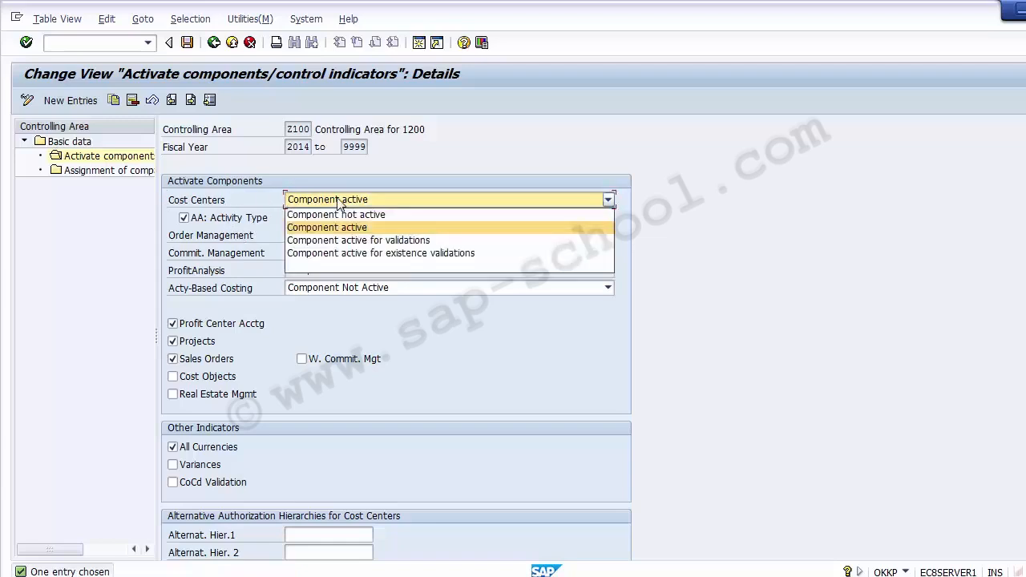
pyautogui.click(338, 202)
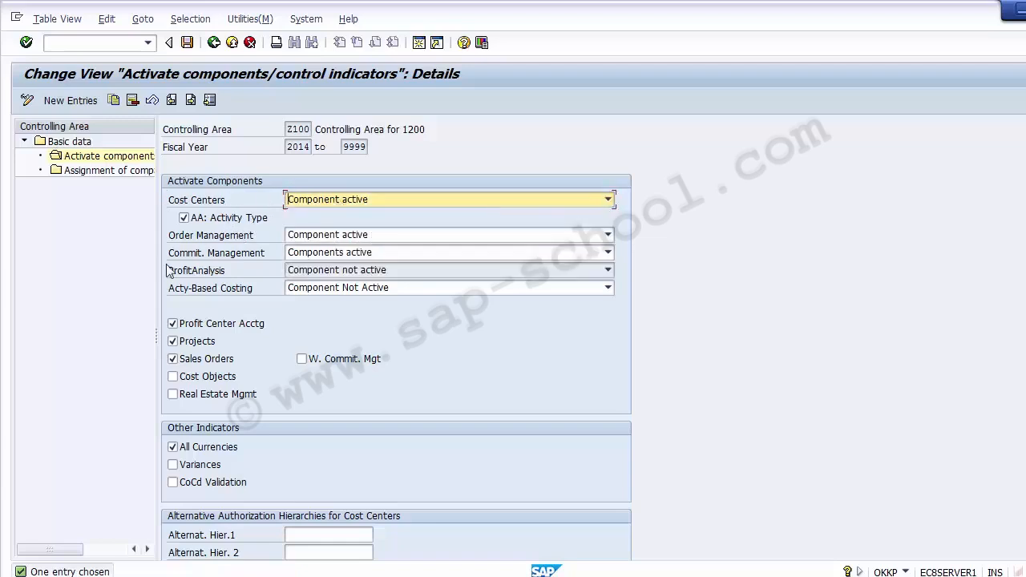
# Review the component settings of controlling area Z100, including cost centers, order management and commitment management.
pyautogui.click(129, 322)
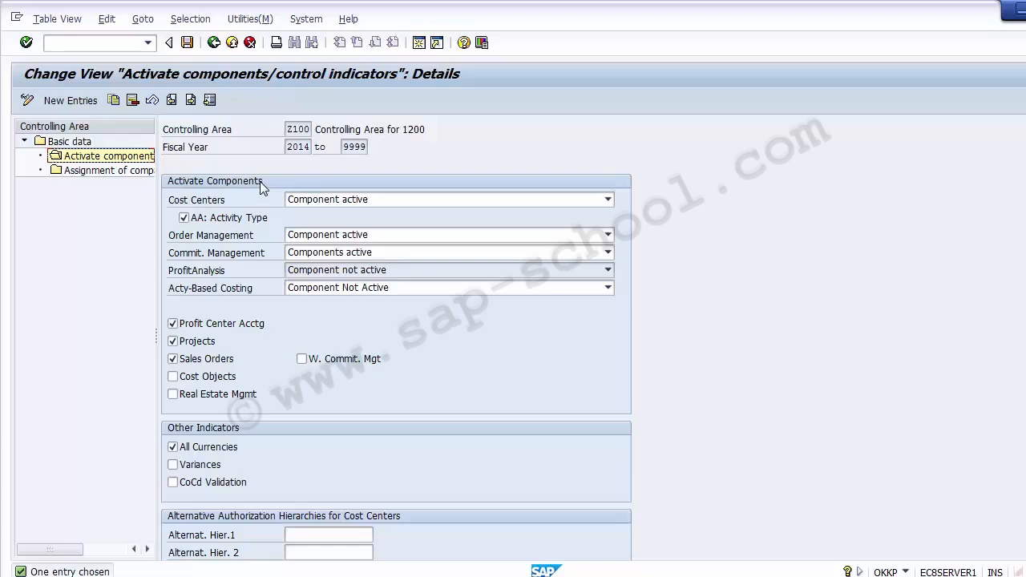
pyautogui.doubleClick(304, 129)
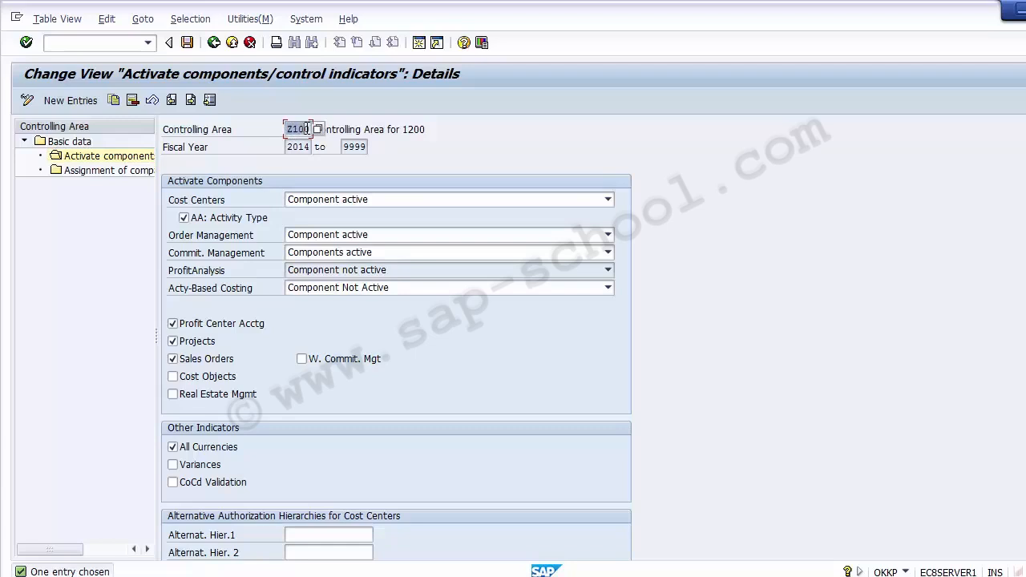
pyautogui.click(120, 315)
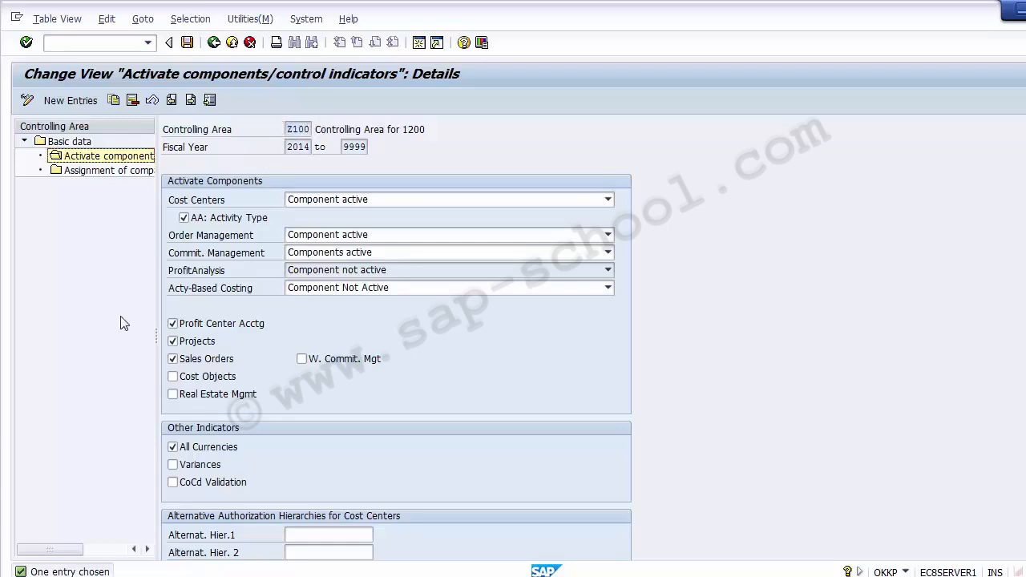
pyautogui.click(216, 205)
pyautogui.click(223, 240)
pyautogui.click(241, 255)
pyautogui.click(112, 330)
pyautogui.click(215, 44)
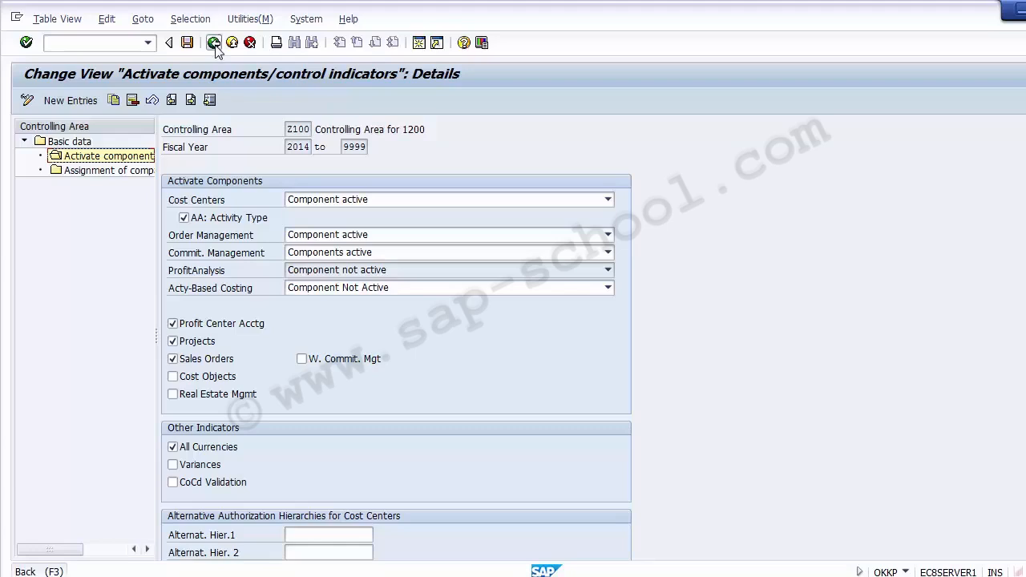
pyautogui.click(215, 202)
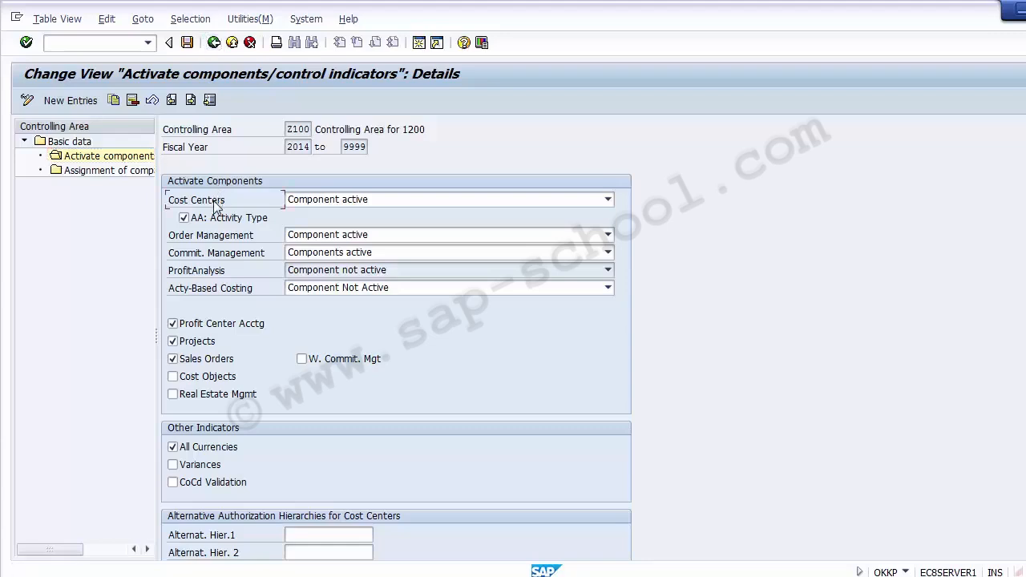
# Save the component settings of controlling area Z100 and leave the controlling area maintenance.
pyautogui.click(190, 45)
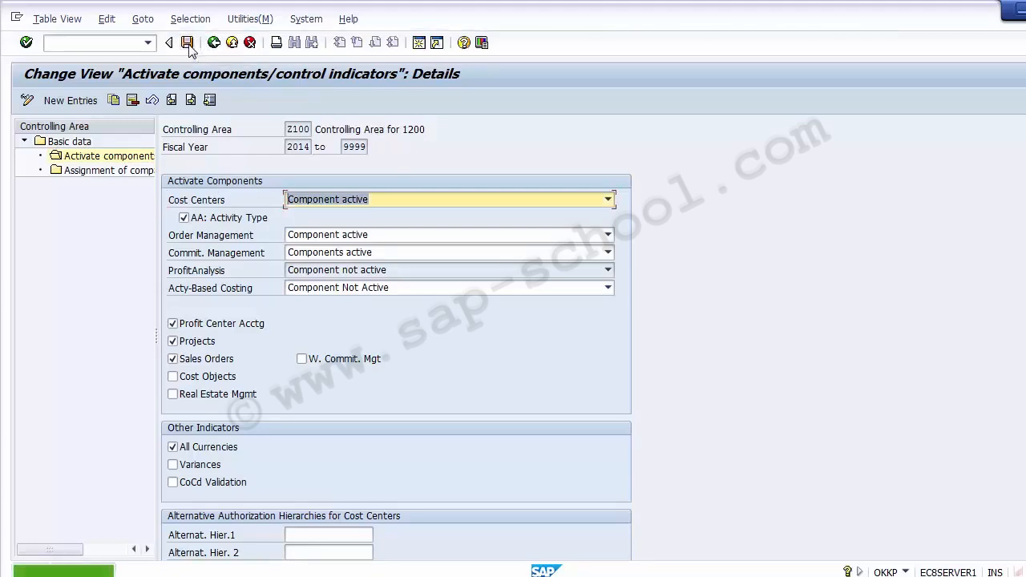
pyautogui.click(214, 44)
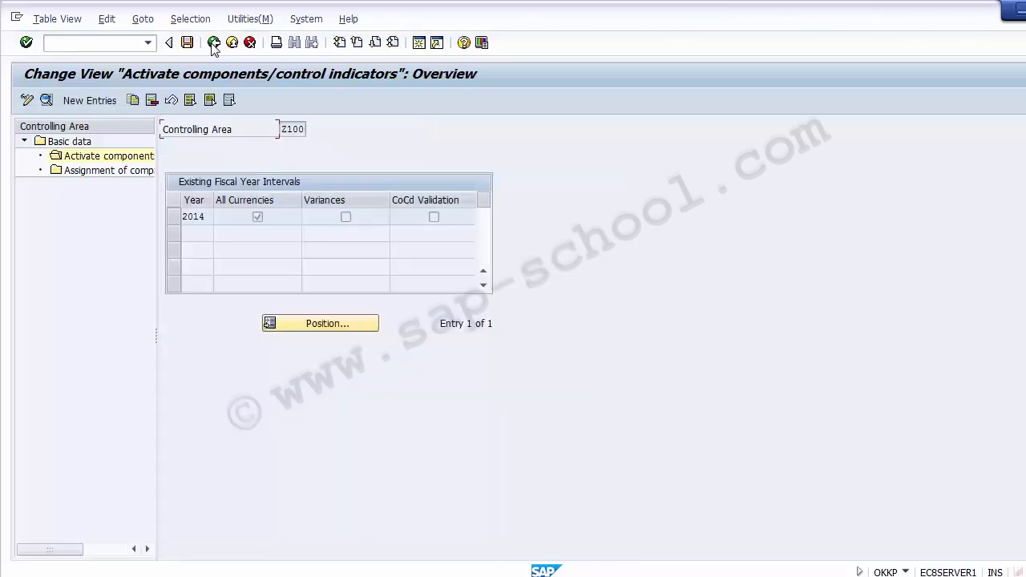
pyautogui.click(213, 44)
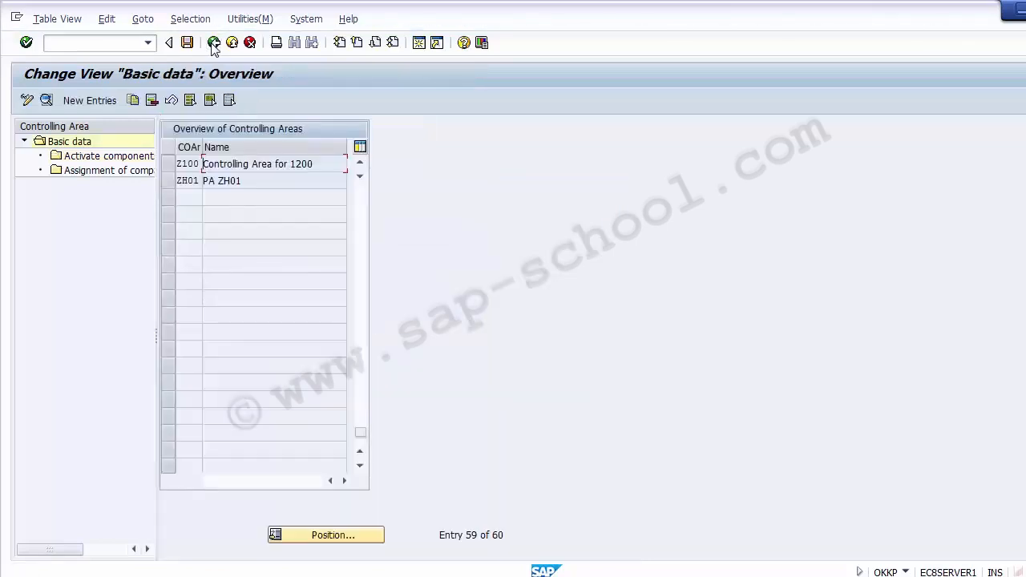
pyautogui.click(213, 45)
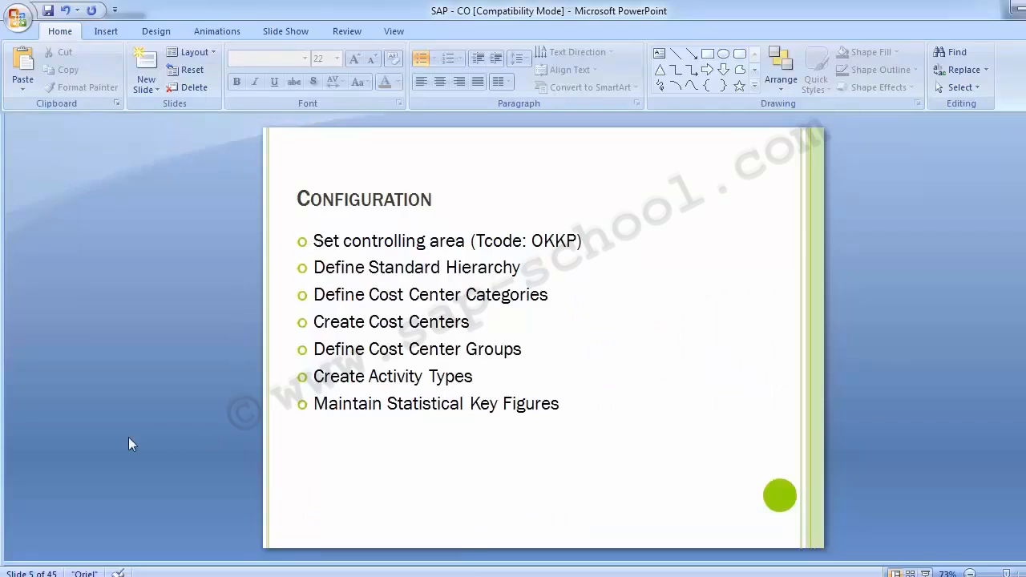
# Review the presentation's cost center accounting prerequisites and configuration list, continuing to the Standard Hierarchy slide.
pyautogui.scroll(2, 129, 437)
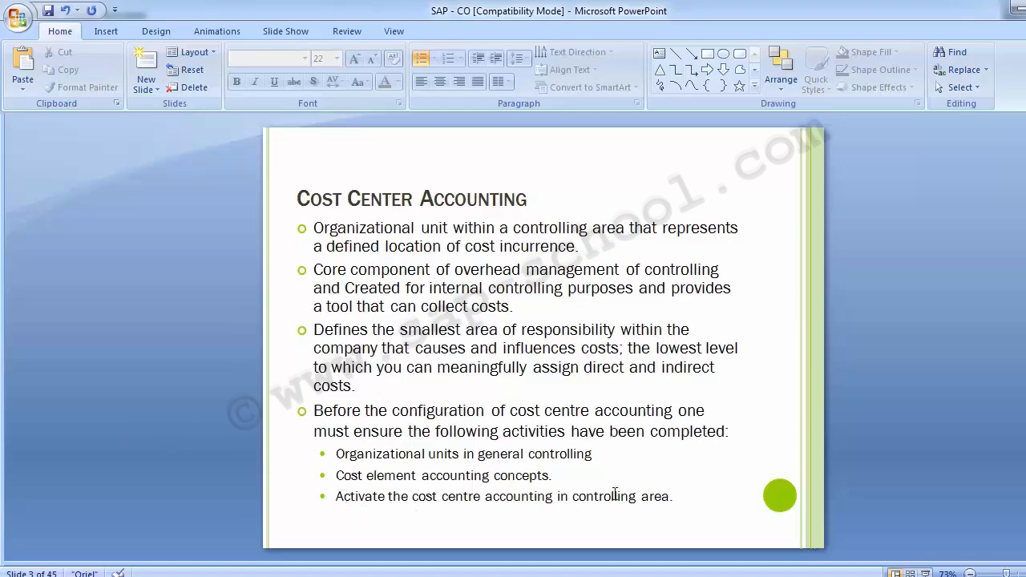
pyautogui.scroll(-2, 199, 363)
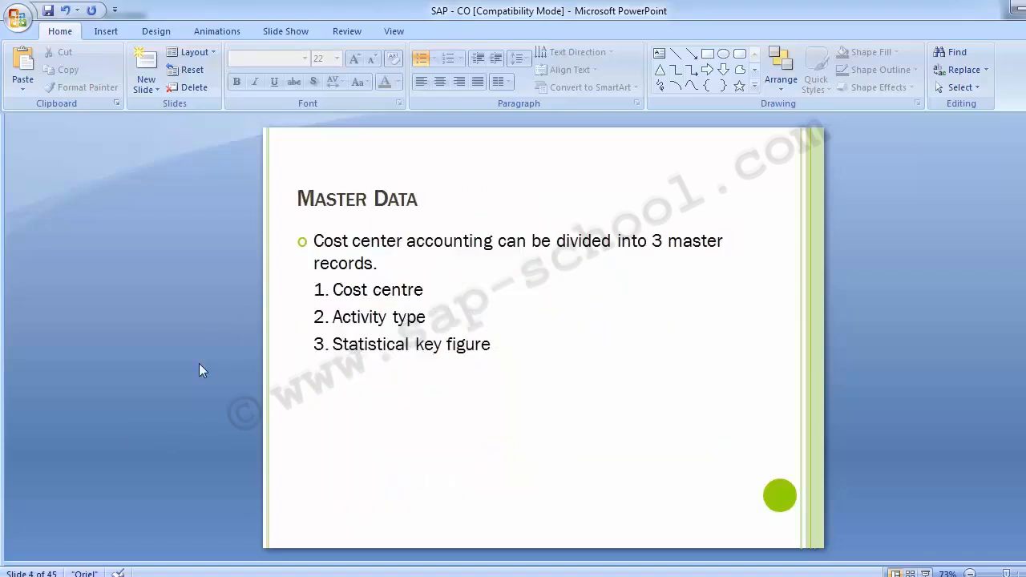
pyautogui.click(316, 240)
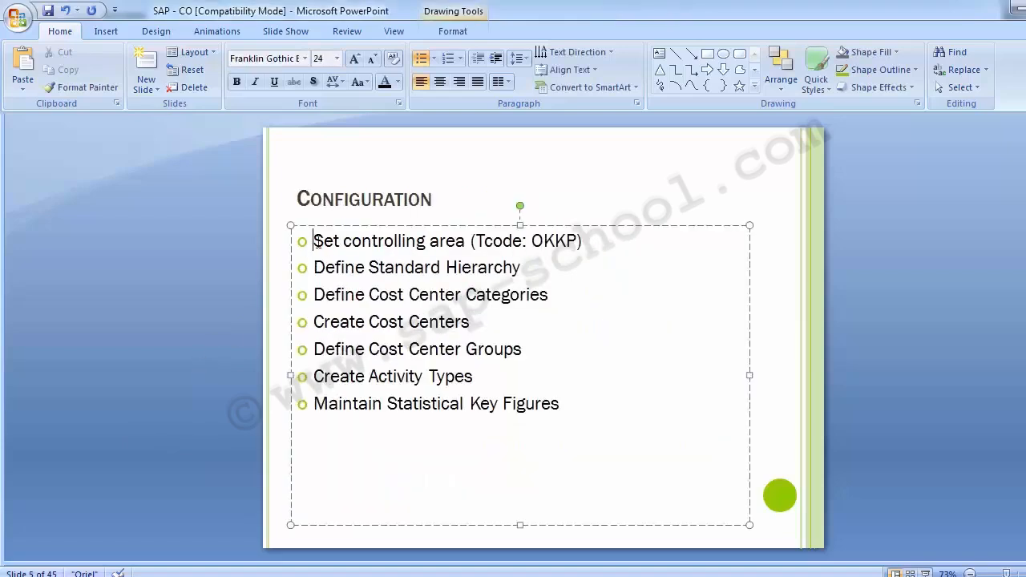
pyautogui.click(206, 272)
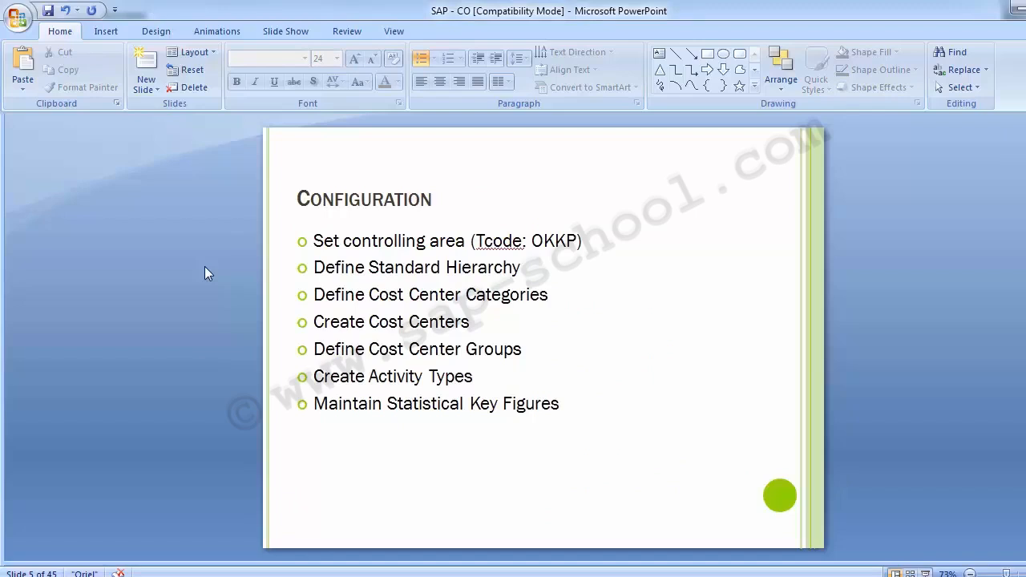
pyautogui.scroll(-1, 204, 267)
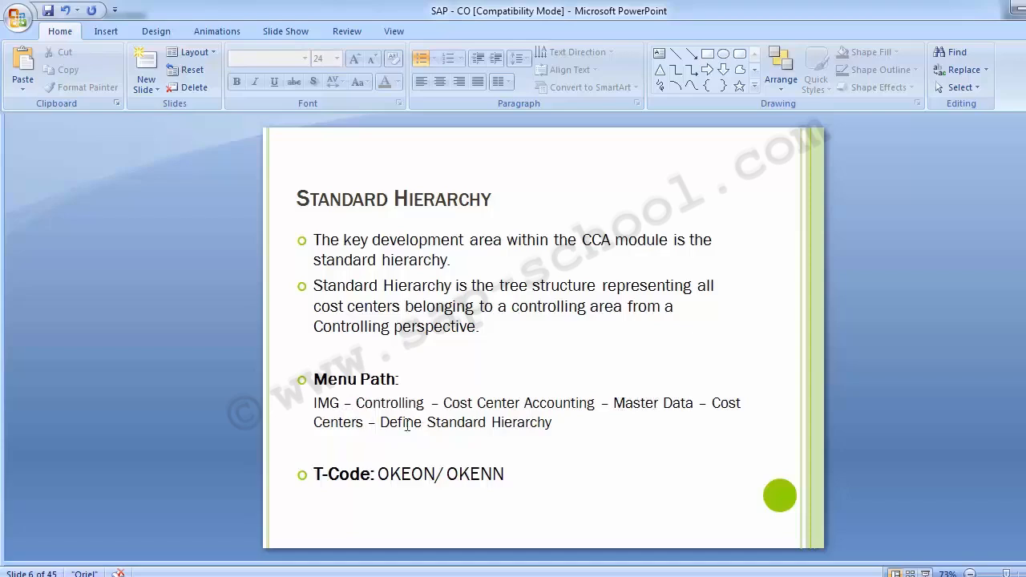
# Switch to SAP Easy Access, start transaction SPRO and display the SAP Reference IMG.
pyautogui.moveTo(469, 574)
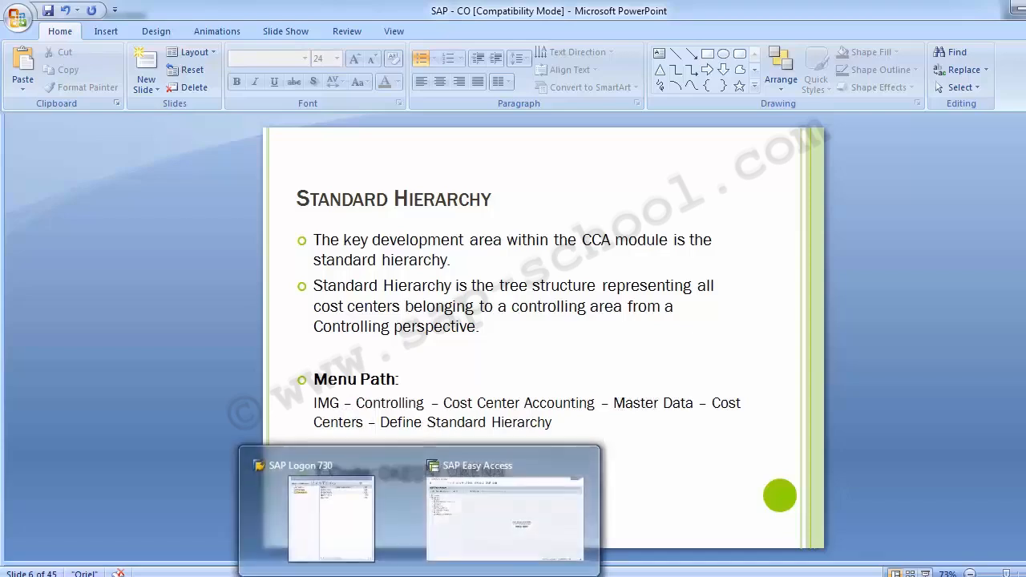
pyautogui.click(487, 539)
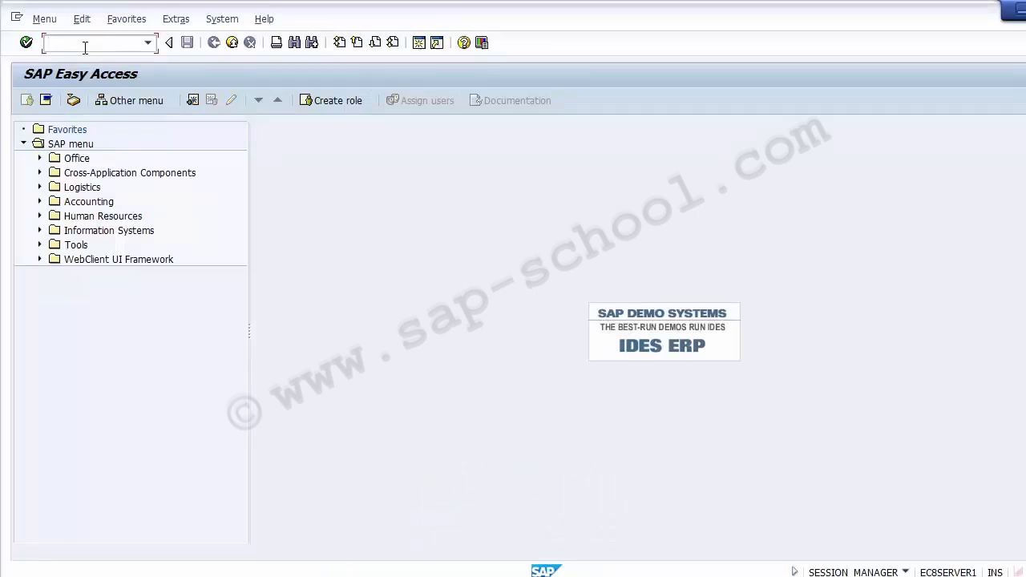
pyautogui.write('SPRO')
pyautogui.press('Return')
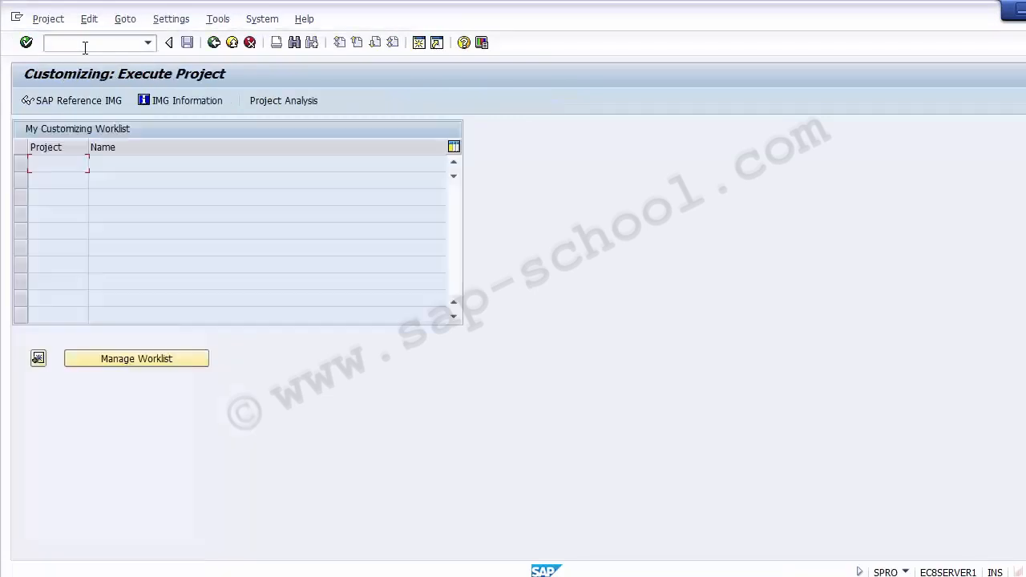
pyautogui.click(70, 102)
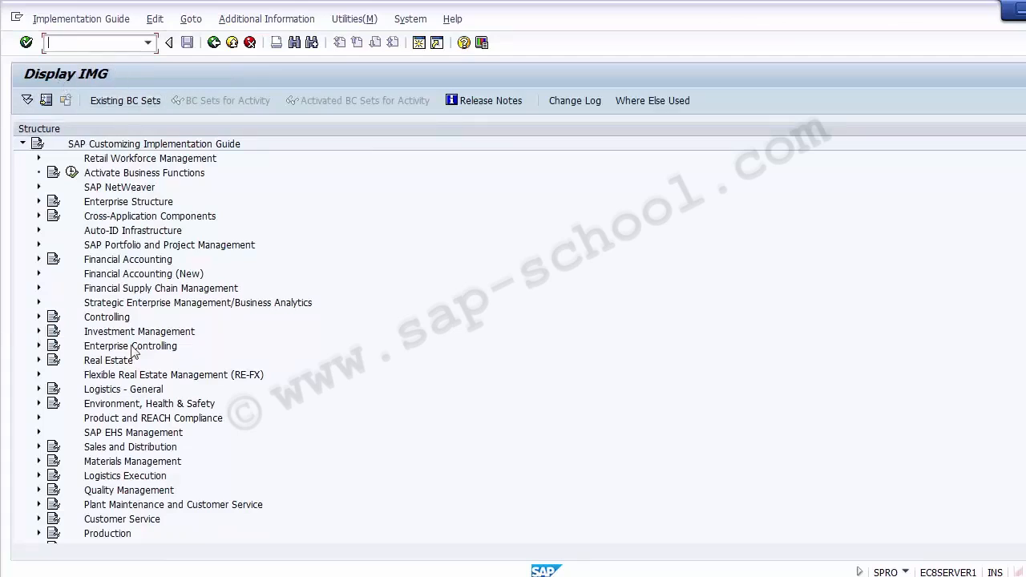
# Expand Controlling and Cost Center Accounting in the IMG structure, then check the menu path on the Standard Hierarchy slide.
pyautogui.click(119, 319)
pyautogui.click(40, 318)
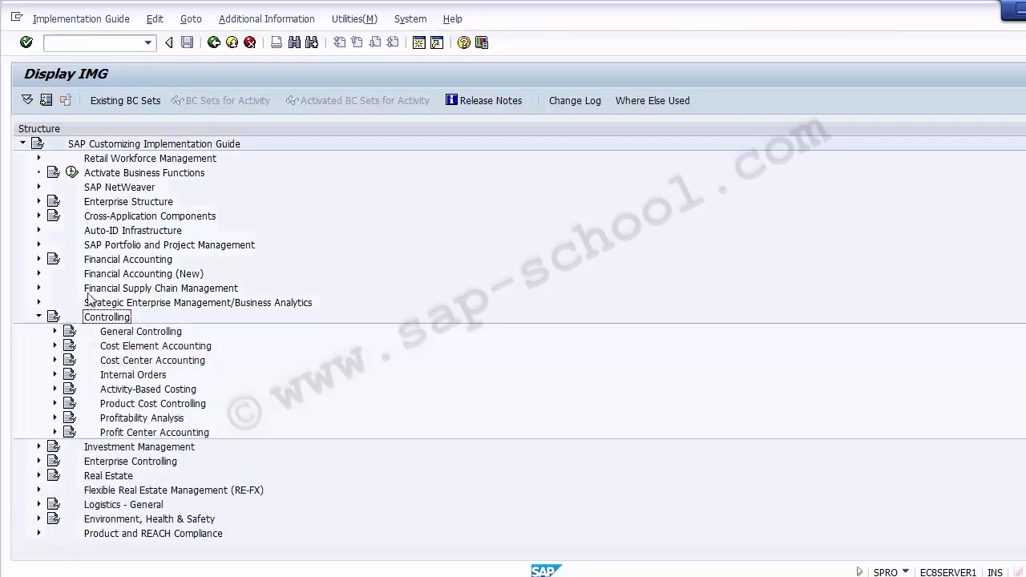
pyautogui.click(128, 361)
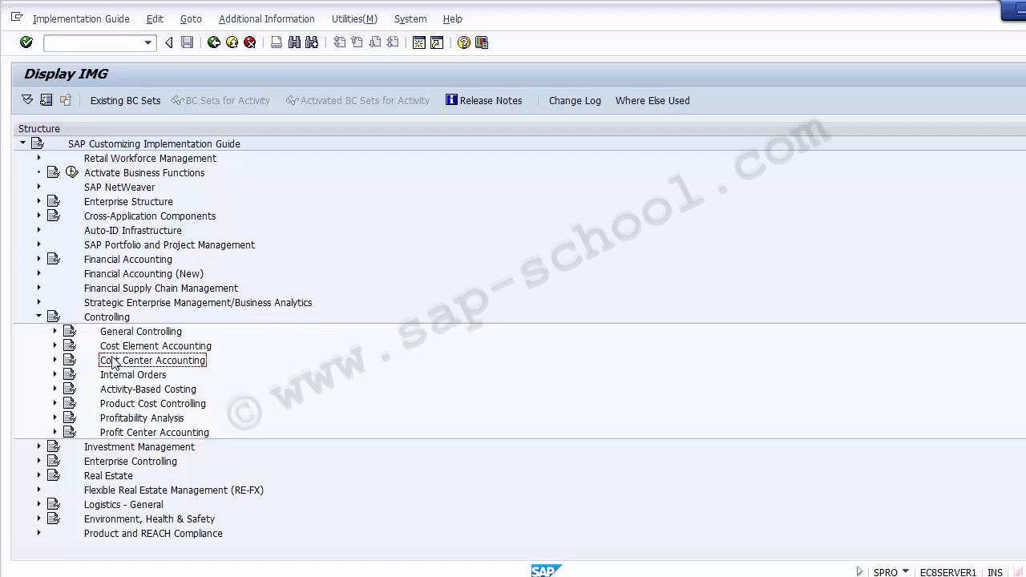
pyautogui.click(54, 361)
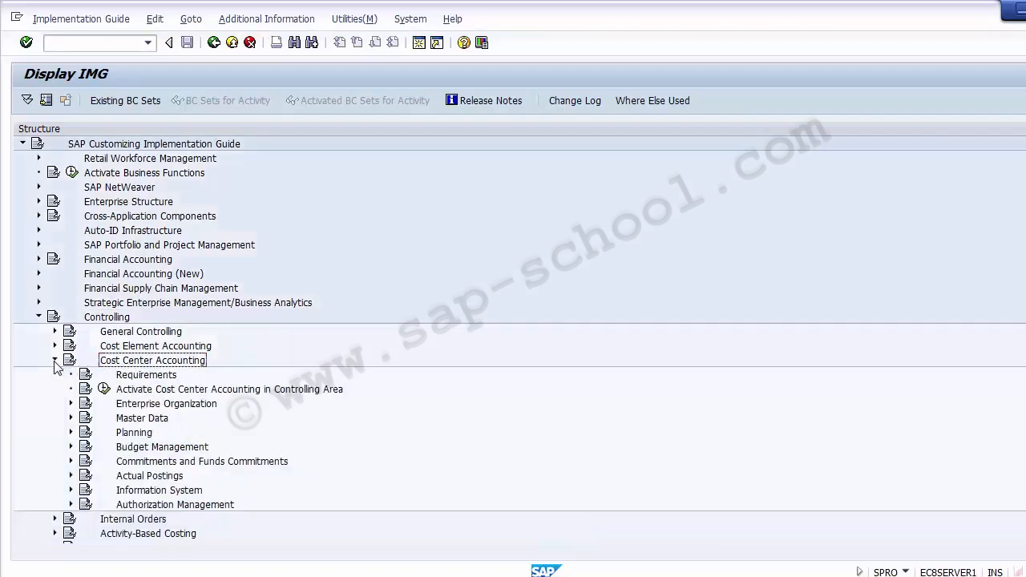
pyautogui.hotkey('alt', 'Tab')
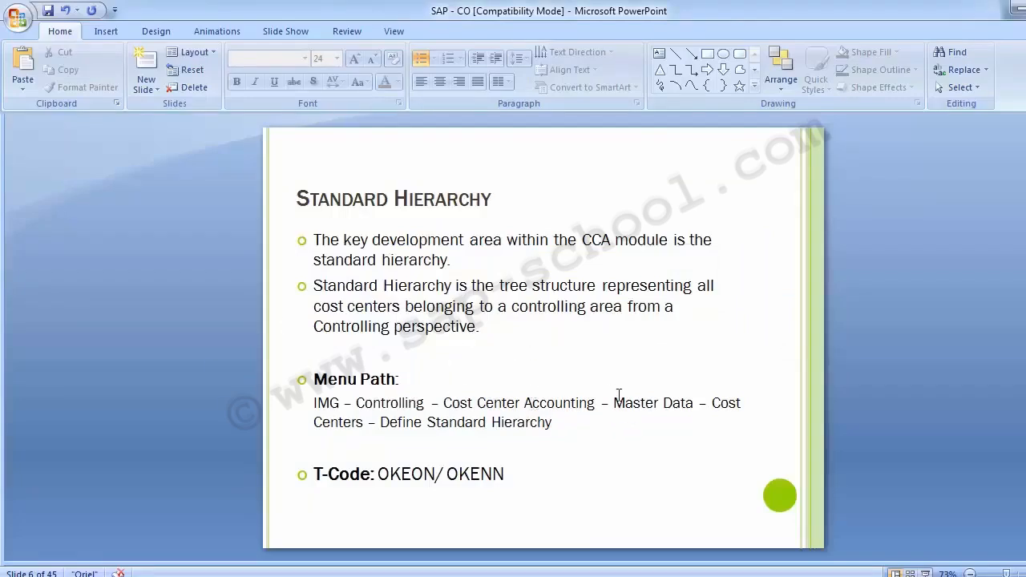
pyautogui.hotkey('alt', 'Tab')
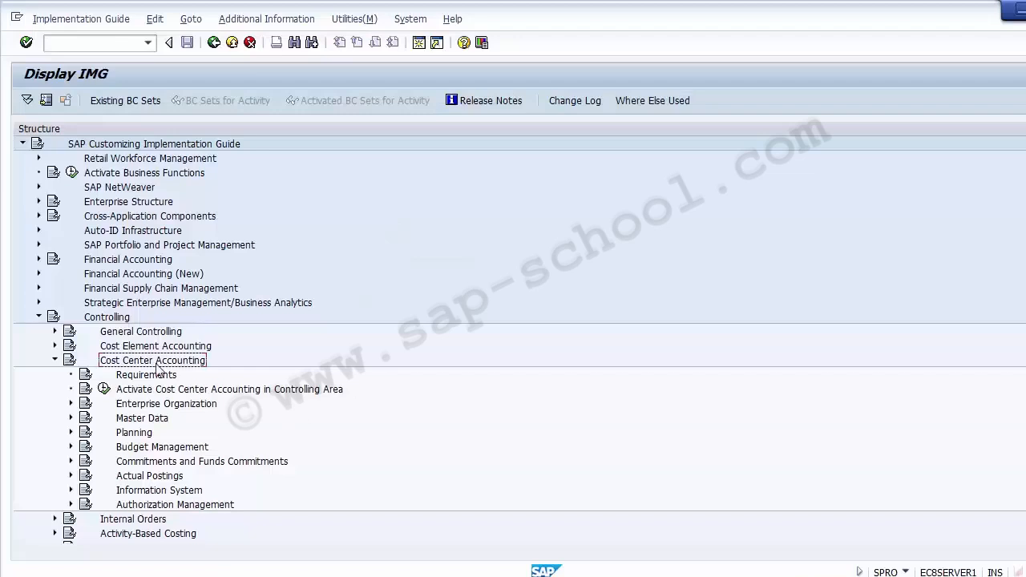
# Expand Master Data and Cost Centers under Cost Center Accounting, checking the path against the Standard Hierarchy slide.
pyautogui.click(140, 417)
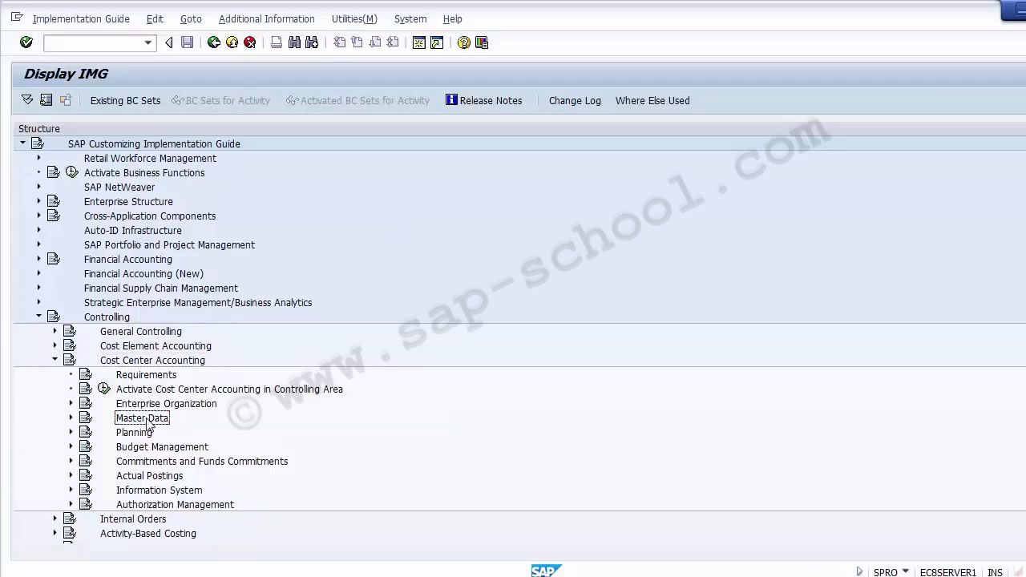
pyautogui.click(71, 418)
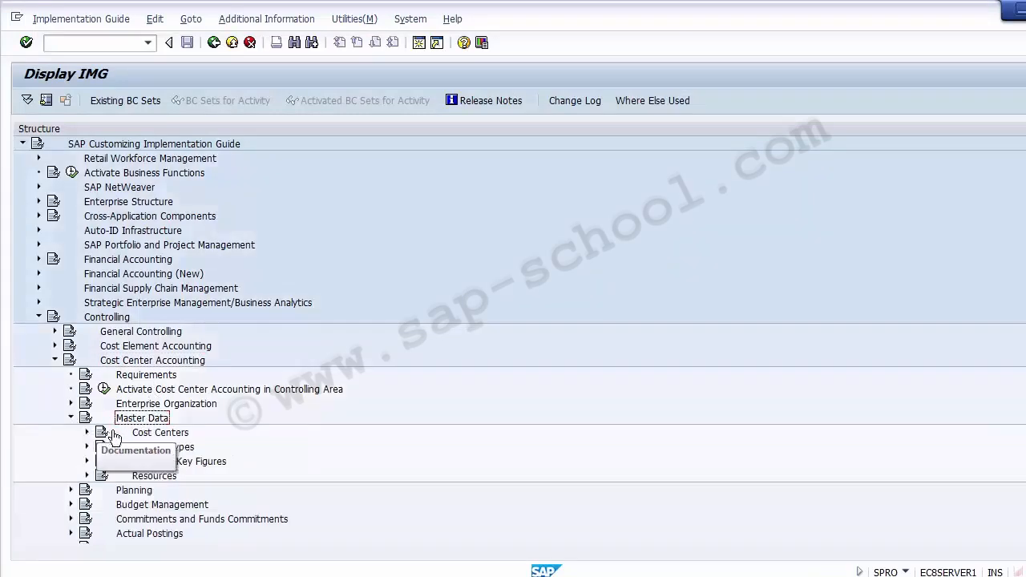
pyautogui.hotkey('alt', 'Tab')
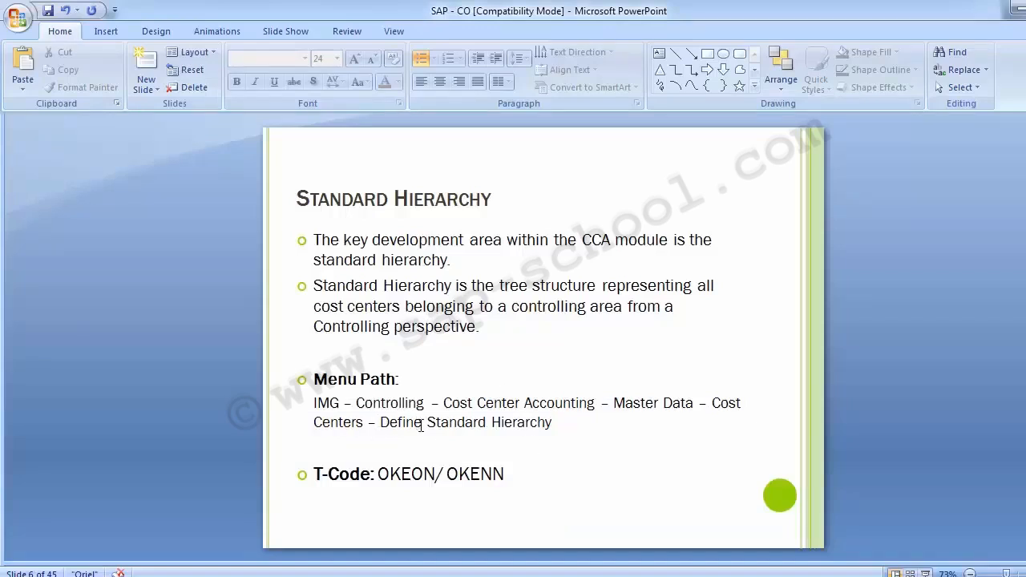
pyautogui.hotkey('alt', 'Tab')
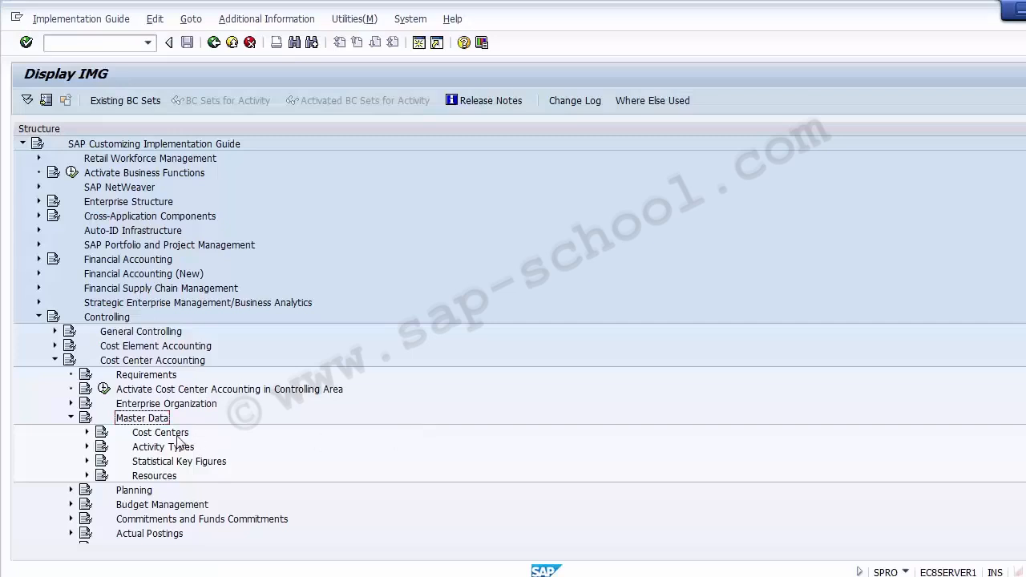
pyautogui.click(87, 433)
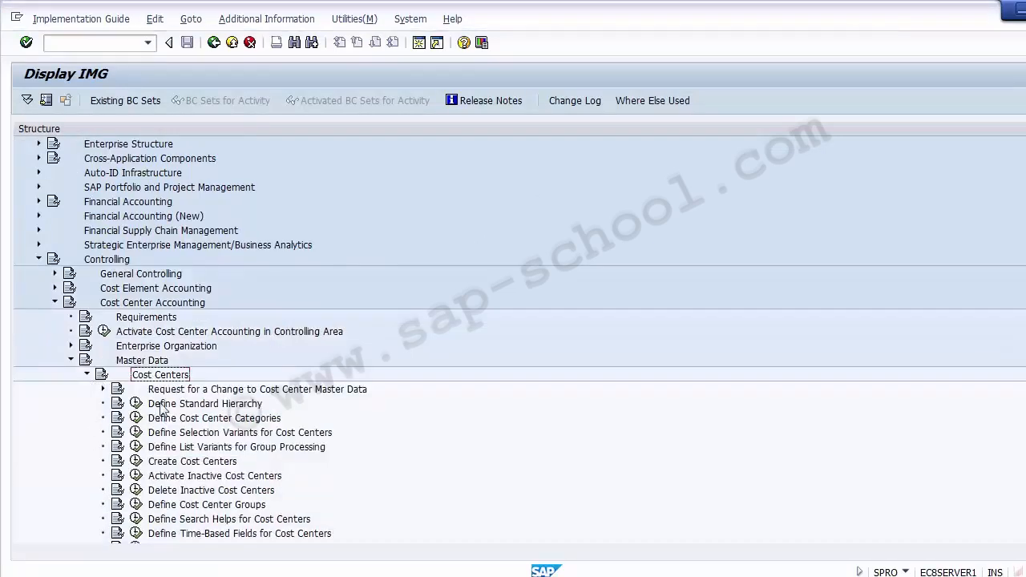
# Trace the IMG path from Controlling through Cost Center Accounting, Master Data and Cost Centers to Define Standard Hierarchy.
pyautogui.click(186, 406)
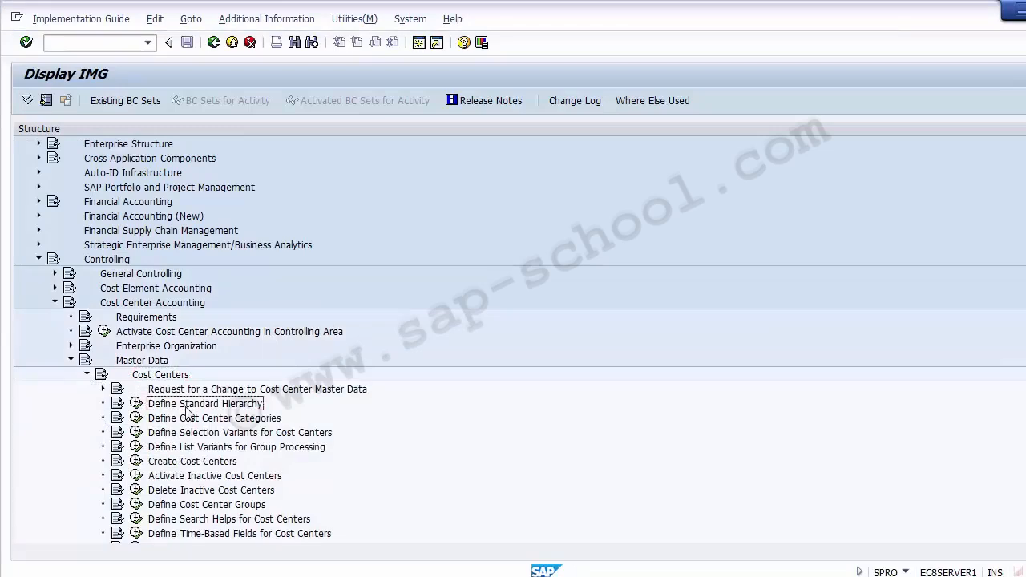
pyautogui.click(101, 262)
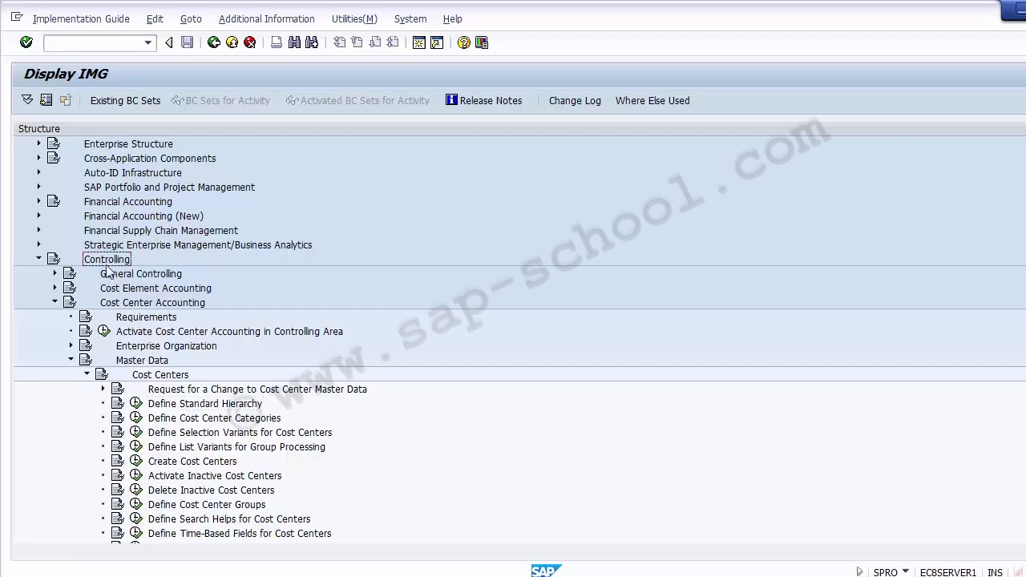
pyautogui.click(126, 304)
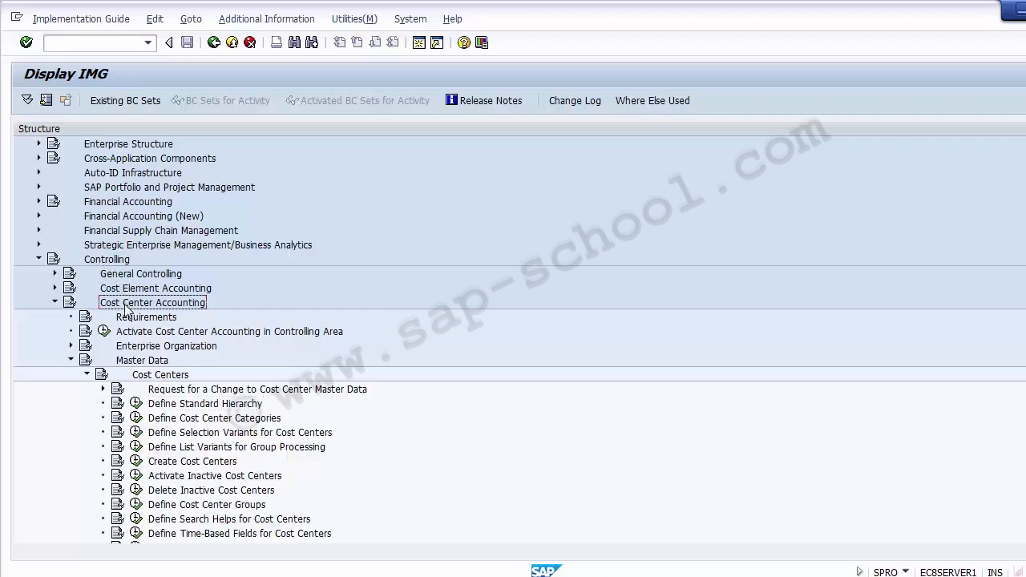
pyautogui.click(136, 363)
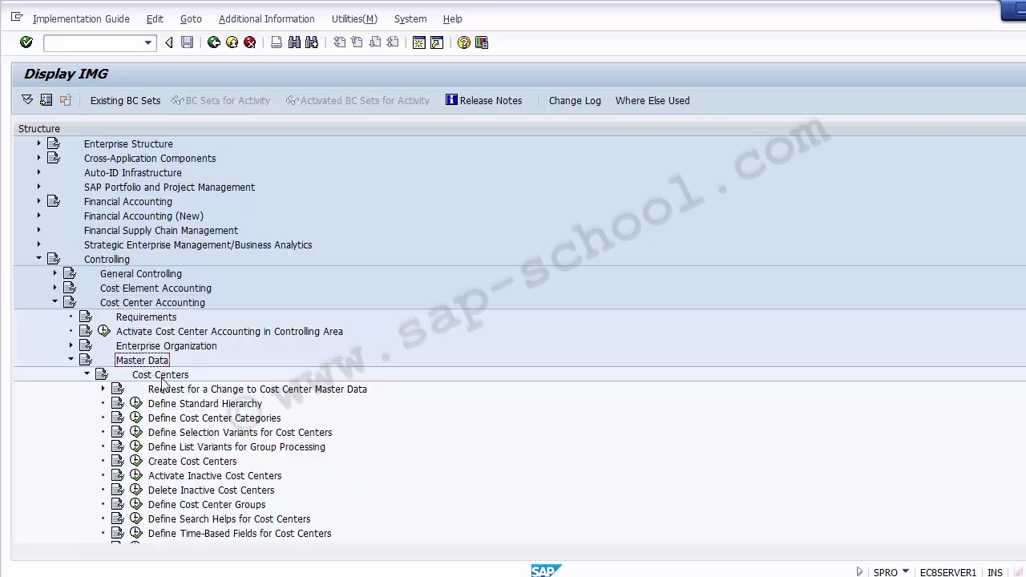
pyautogui.click(163, 378)
pyautogui.click(181, 407)
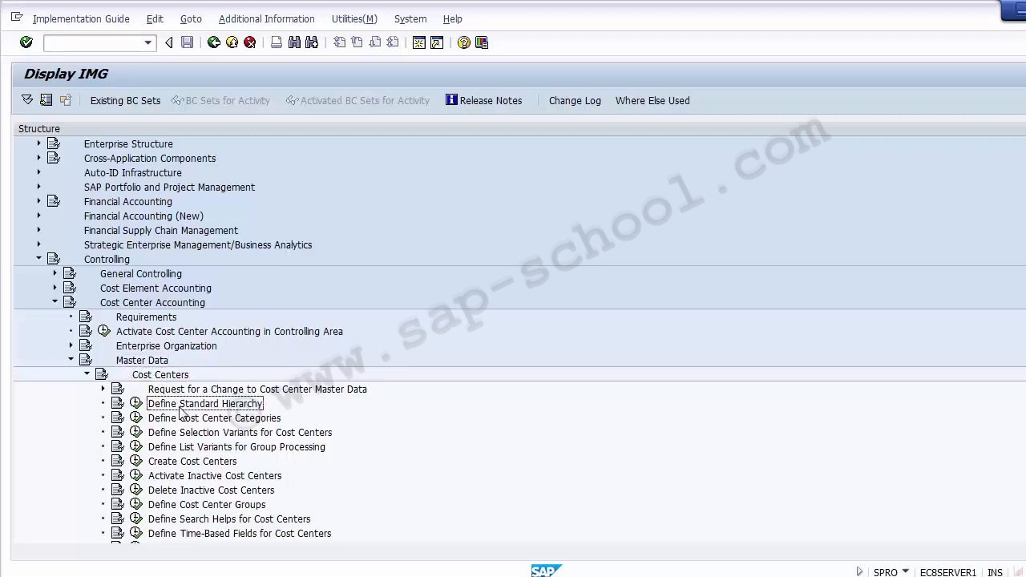
# Execute the Define Standard Hierarchy activity and set the controlling area to Z100.
pyautogui.click(137, 405)
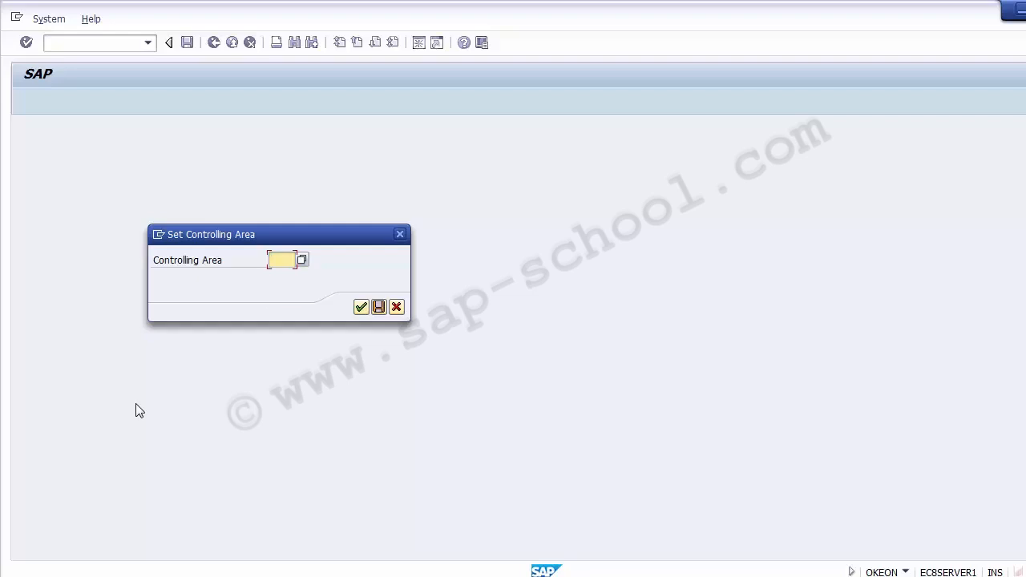
pyautogui.write('Z100')
pyautogui.click(360, 310)
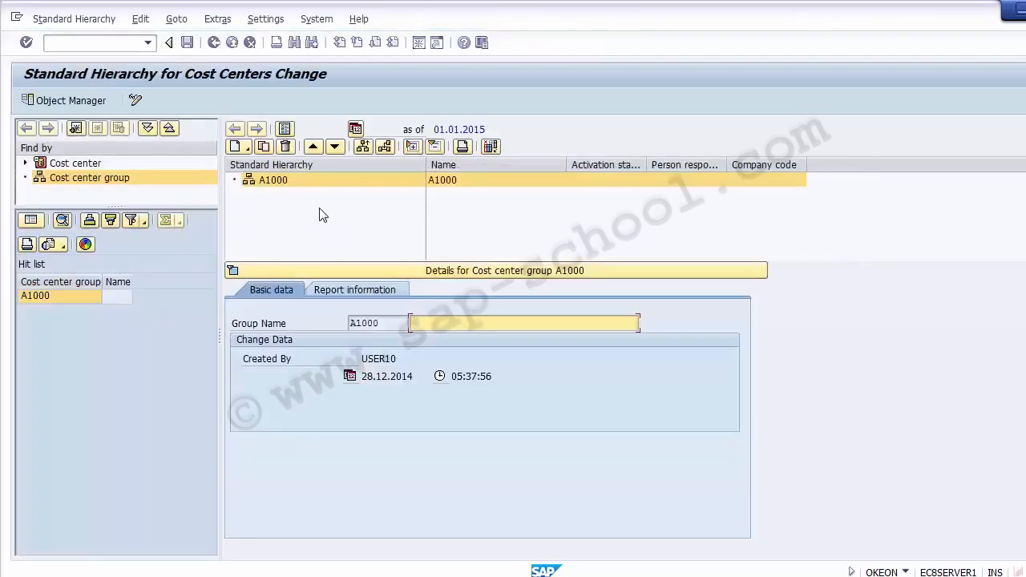
# Examine the top node A1000 of the standard hierarchy and its name.
pyautogui.click(493, 222)
pyautogui.click(276, 181)
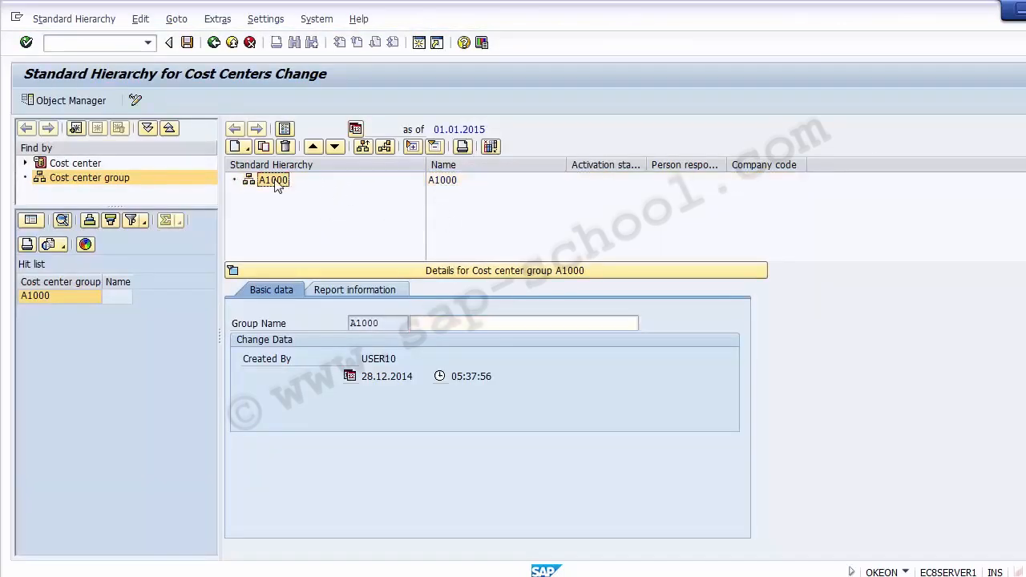
pyautogui.click(441, 184)
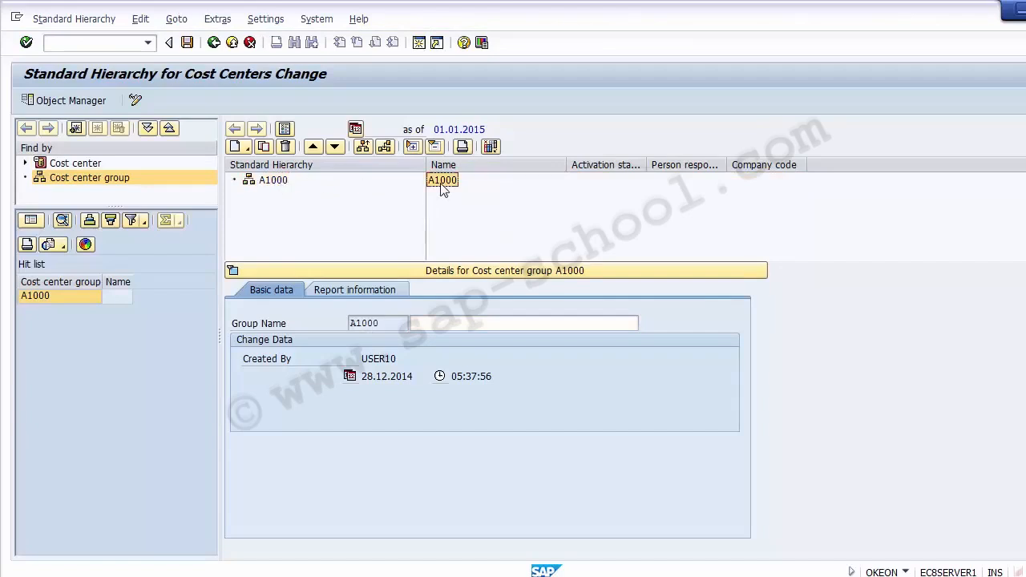
pyautogui.click(274, 183)
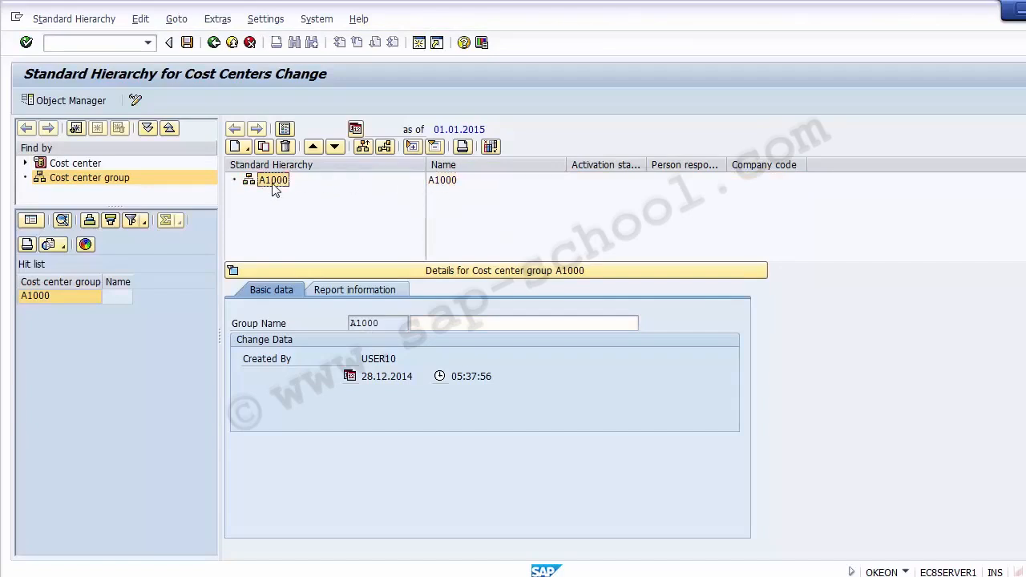
pyautogui.click(82, 43)
pyautogui.write('/')
pyautogui.click(273, 186)
pyautogui.click(439, 181)
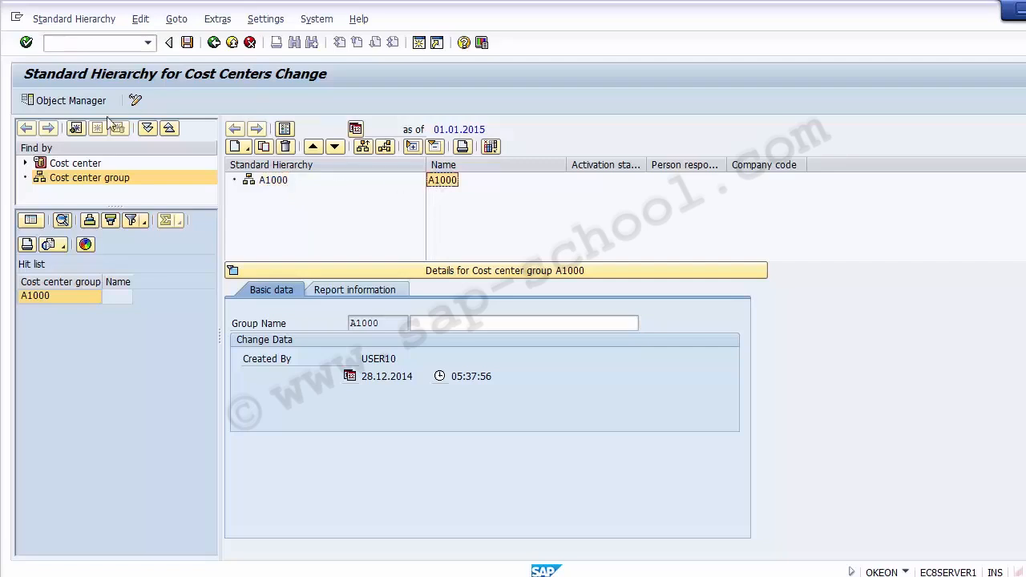
# Toggle the hierarchy between display and change mode, and look at the creation options available for node A1000.
pyautogui.click(136, 103)
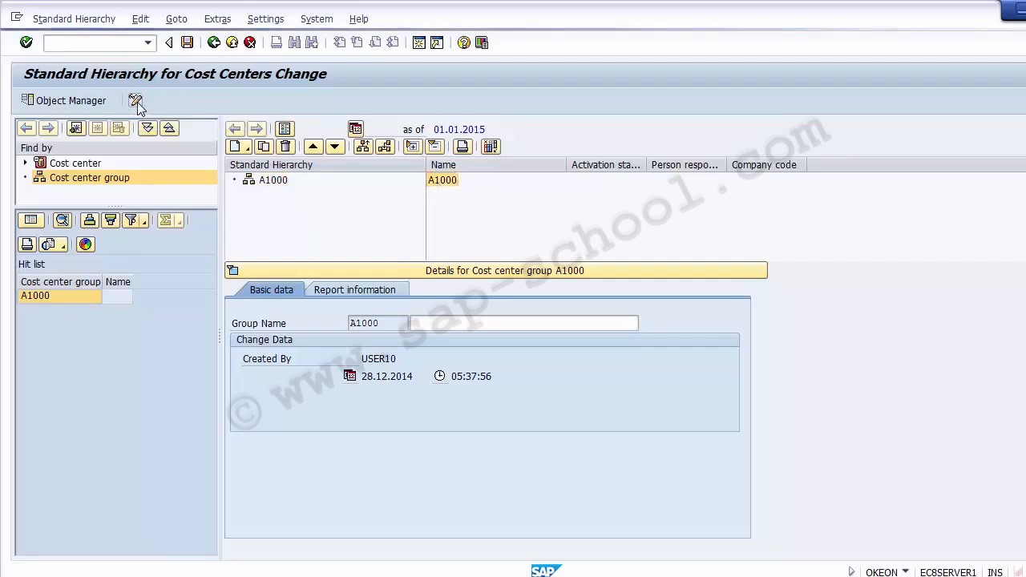
pyautogui.click(136, 102)
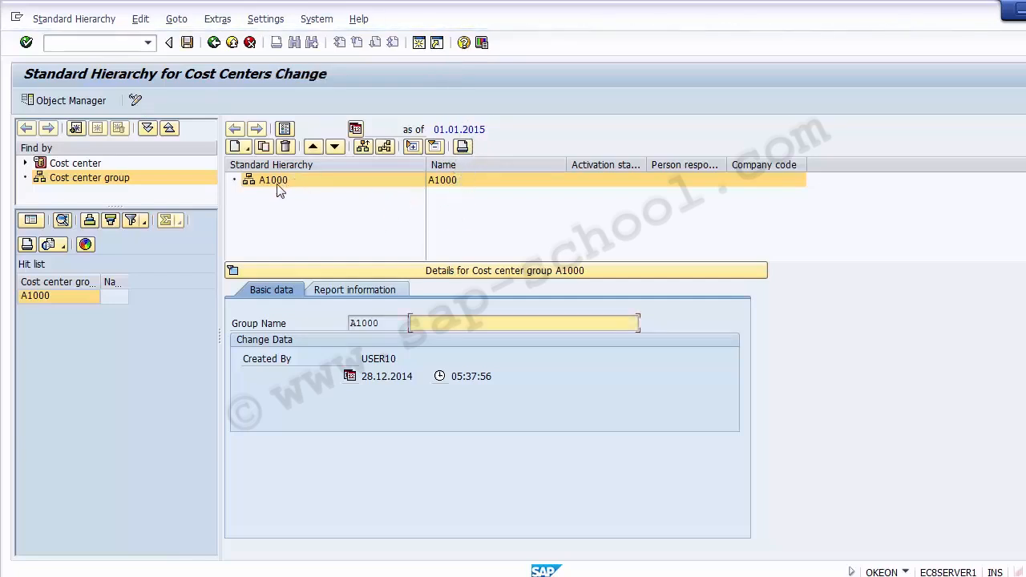
pyautogui.click(282, 210)
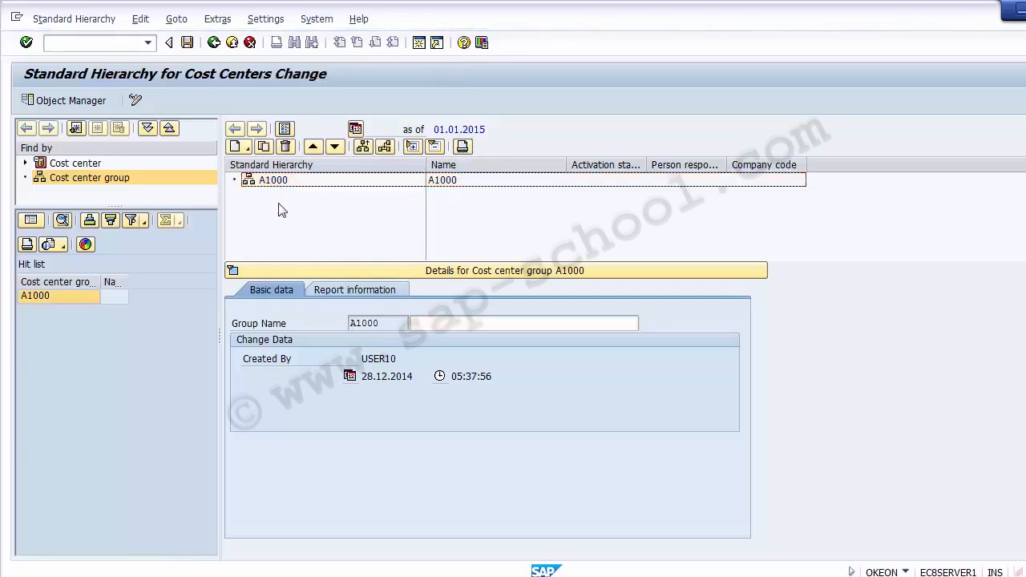
pyautogui.click(264, 184)
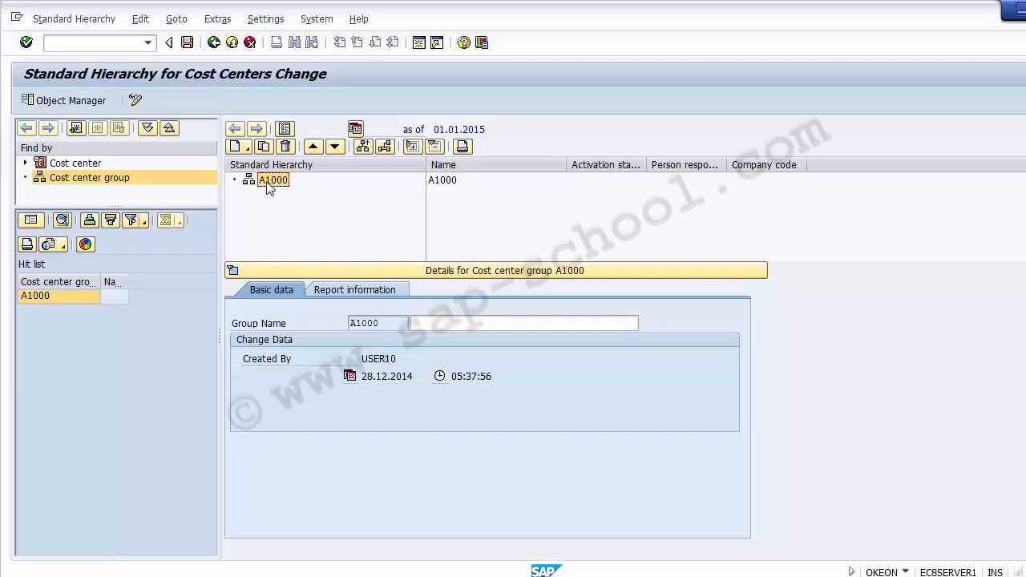
pyautogui.click(237, 152)
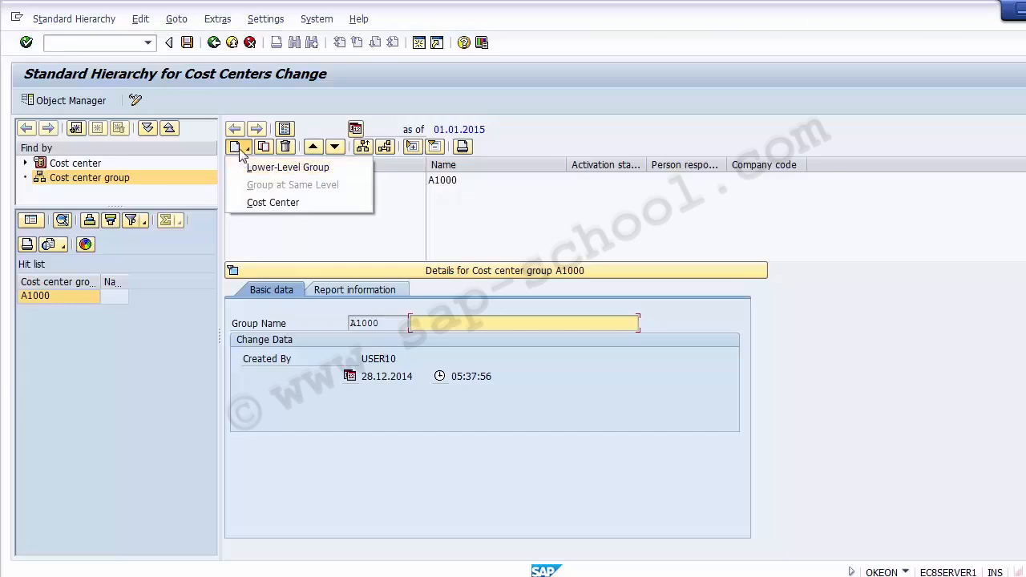
pyautogui.click(443, 243)
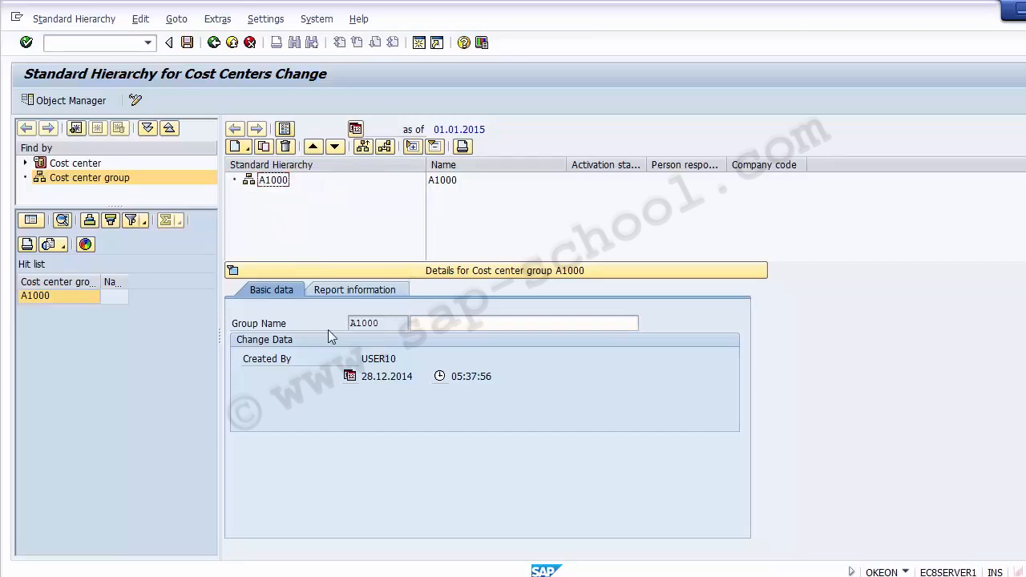
# Enter "Standard Hierarchy for Company code 1200" as the description of cost center group A1000.
pyautogui.click(445, 183)
pyautogui.click(289, 181)
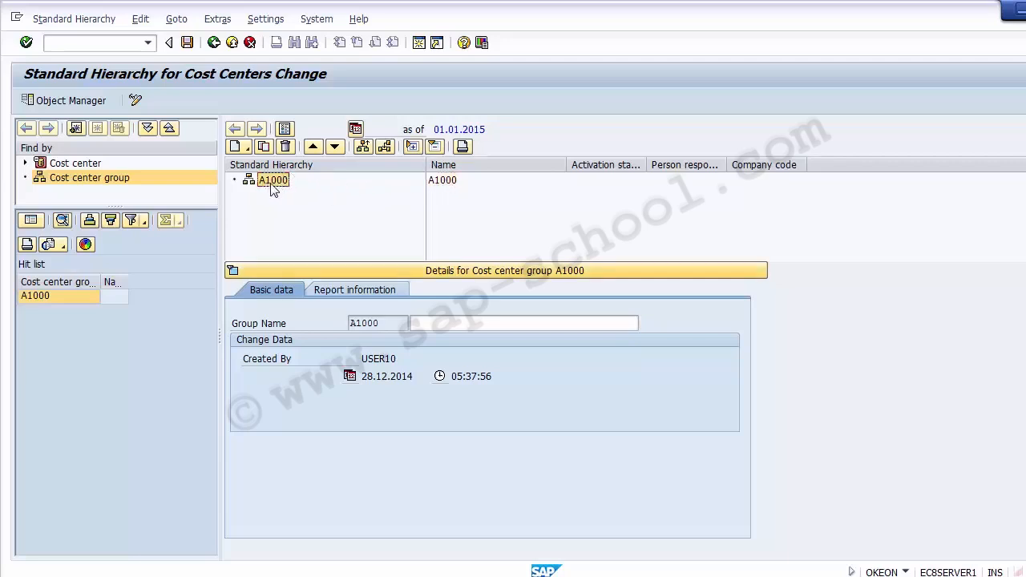
pyautogui.click(450, 323)
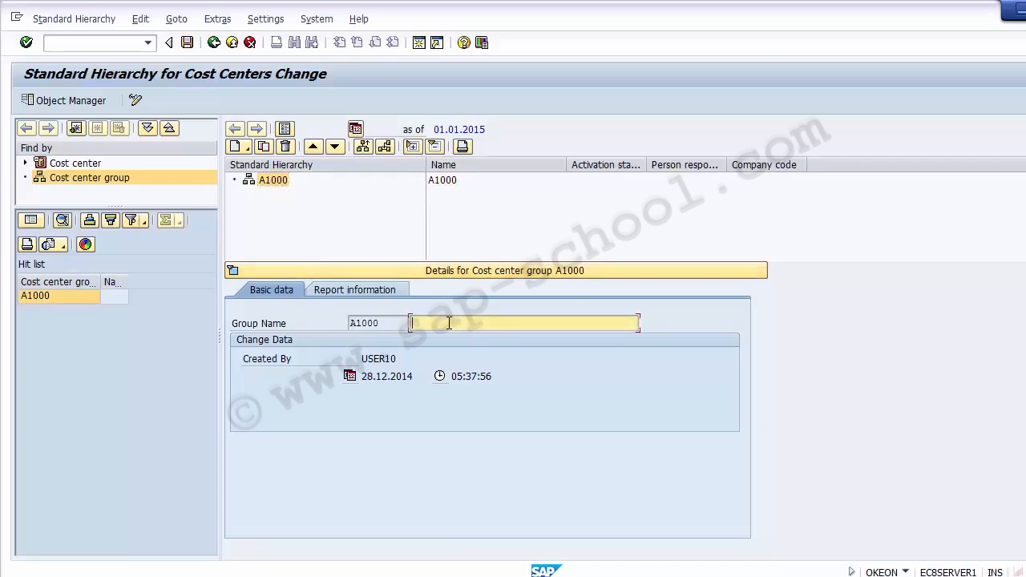
pyautogui.write('Standard Hierarchy for ')
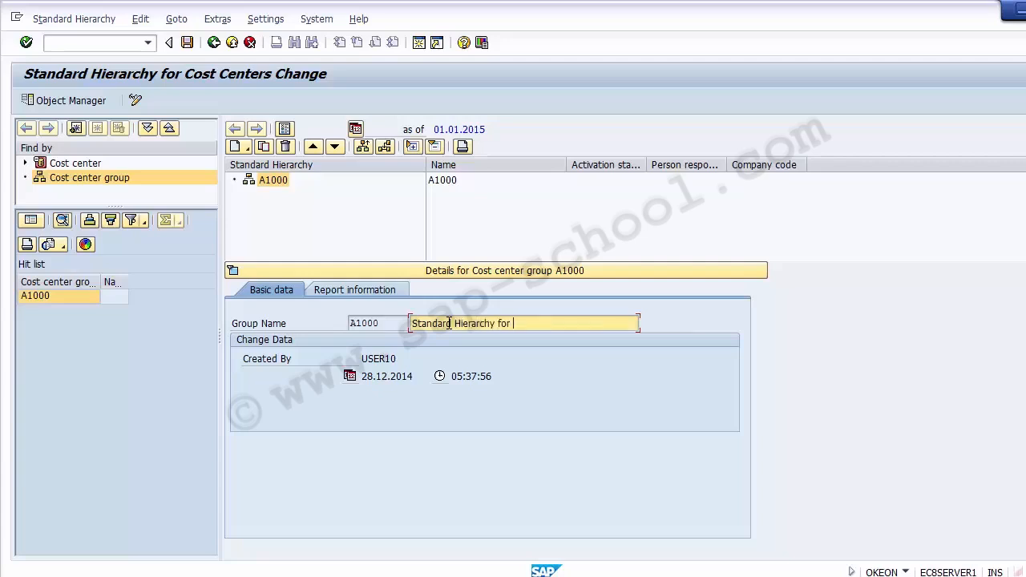
pyautogui.write('Company code 1200')
pyautogui.moveTo(613, 322); pyautogui.dragTo(372, 315)
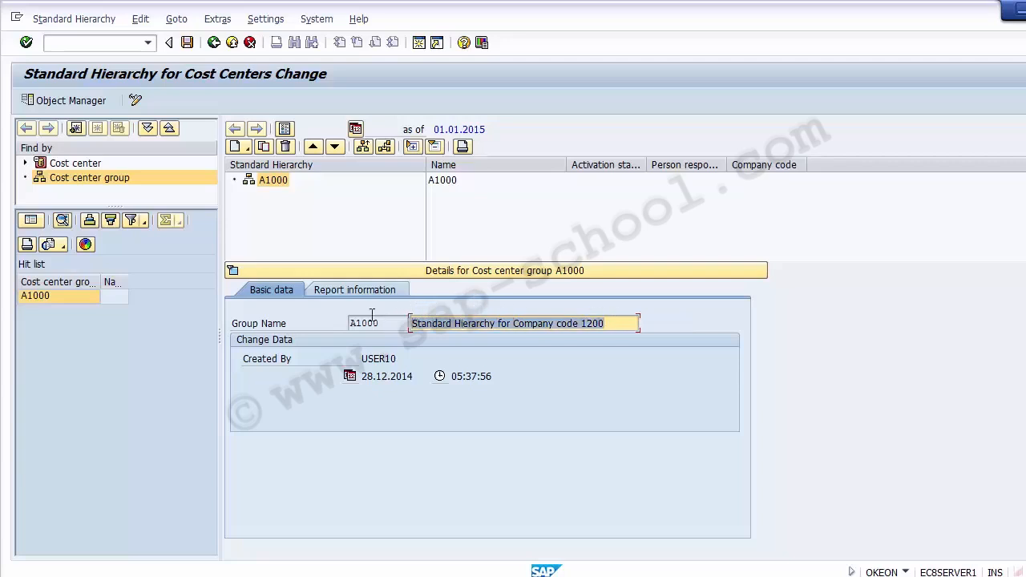
# Save the description of cost center group A1000 and widen the Name column to fit the full text.
pyautogui.click(187, 43)
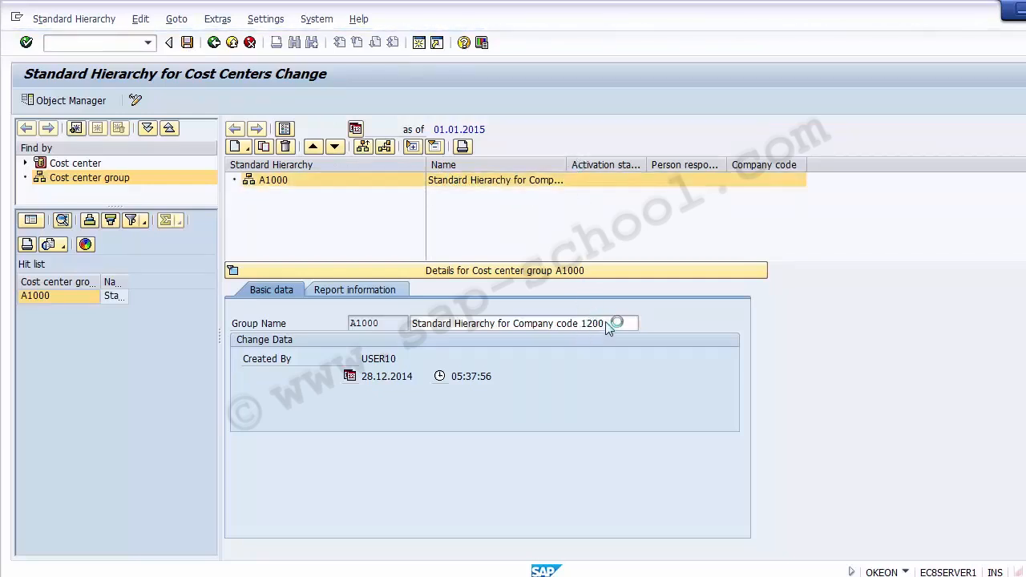
pyautogui.moveTo(567, 165); pyautogui.dragTo(690, 167)
pyautogui.click(616, 182)
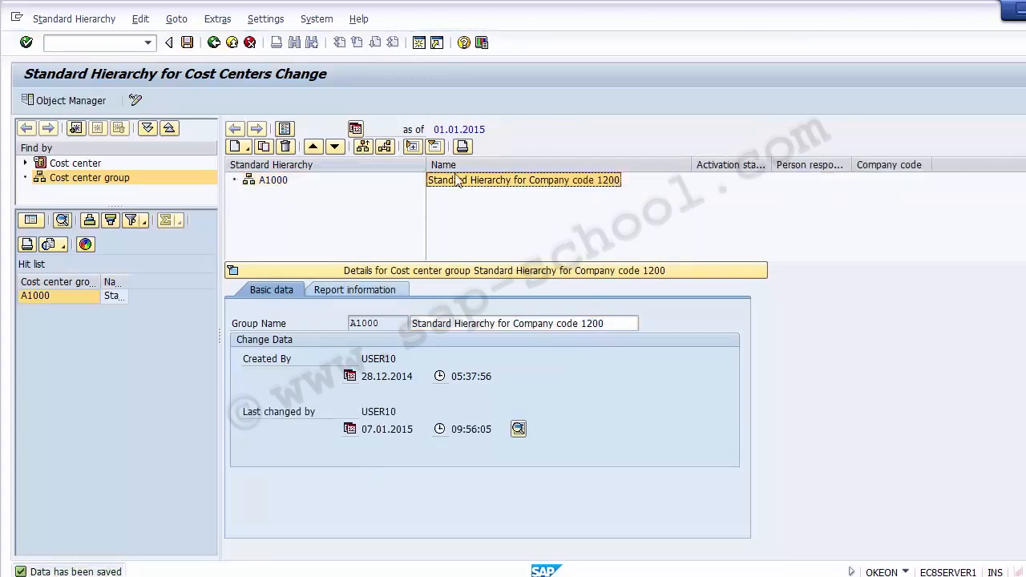
pyautogui.click(274, 181)
pyautogui.click(516, 182)
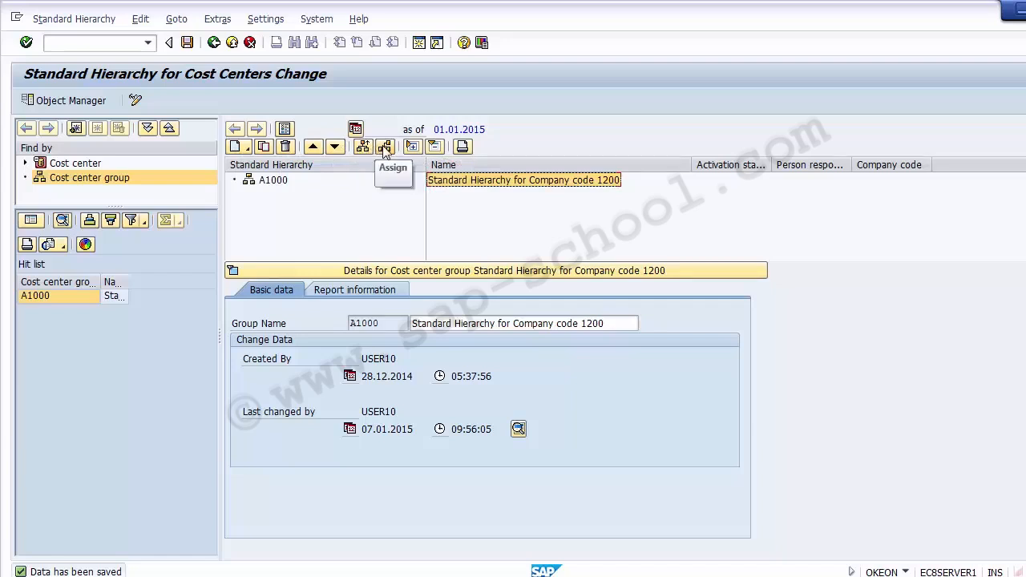
# Examine the group name, description, creation data and last-change data of cost center group A1000, and save the hierarchy.
pyautogui.click(372, 225)
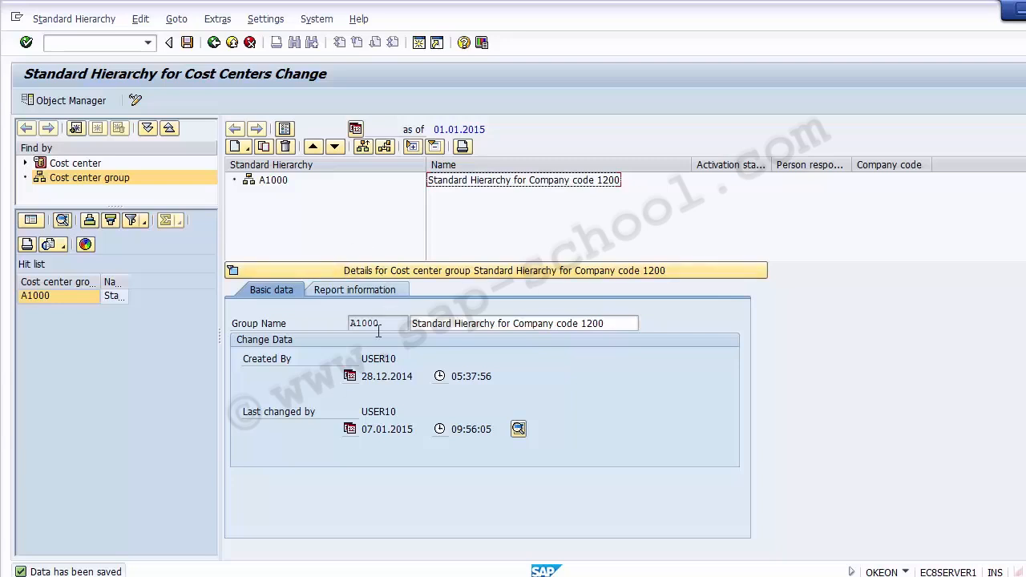
pyautogui.click(258, 325)
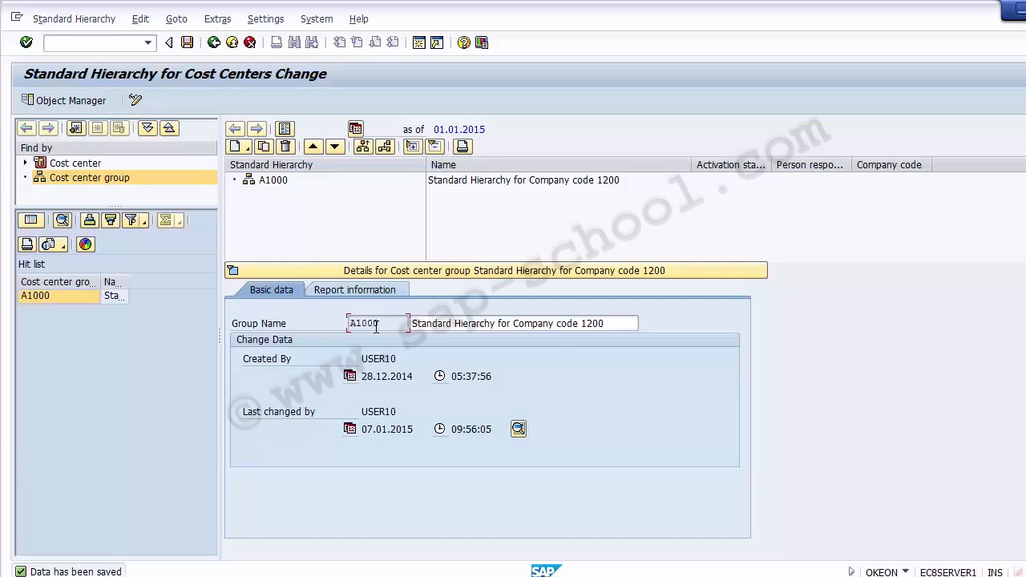
pyautogui.click(450, 324)
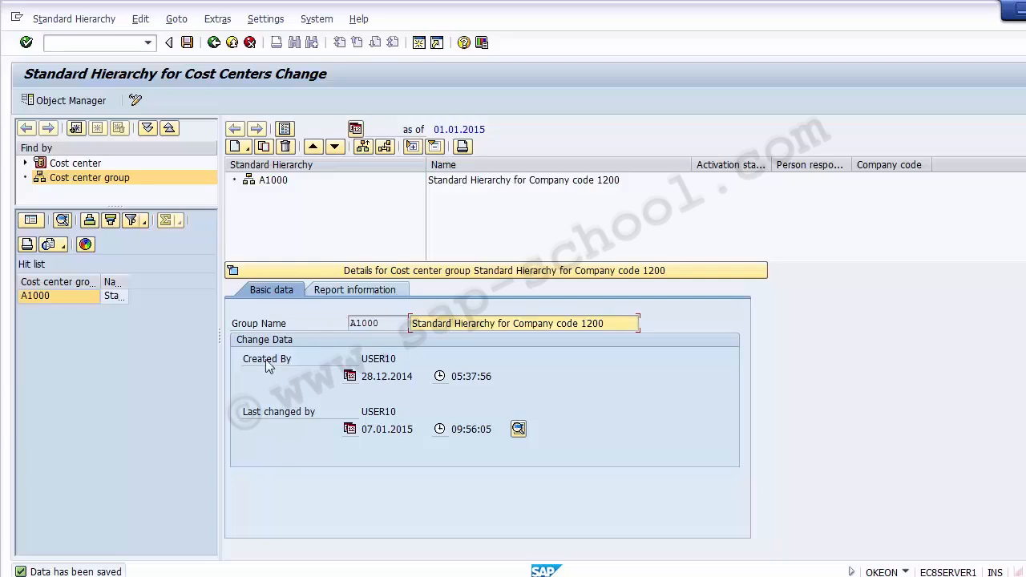
pyautogui.moveTo(361, 358); pyautogui.dragTo(424, 360)
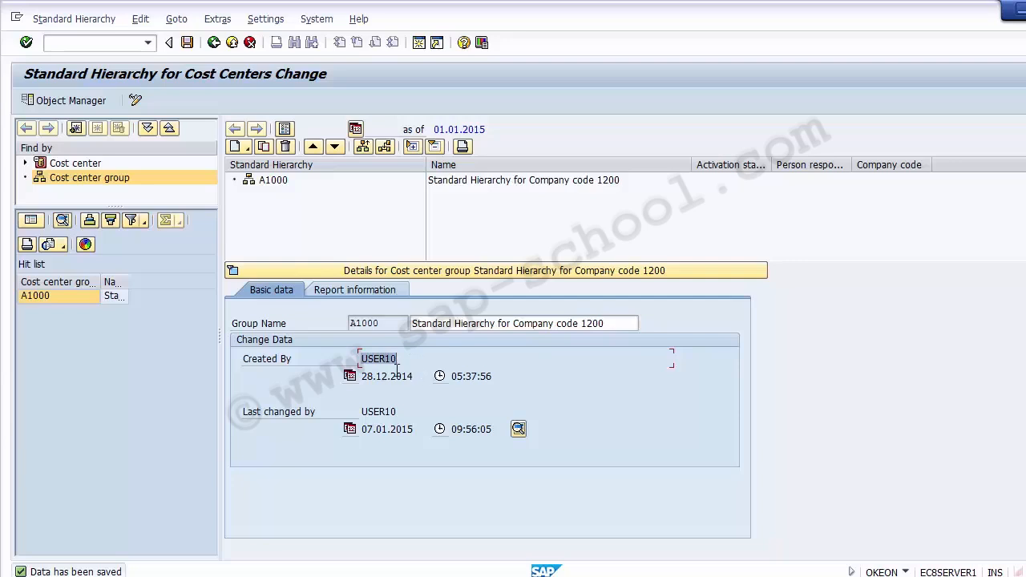
pyautogui.moveTo(360, 377); pyautogui.dragTo(536, 377)
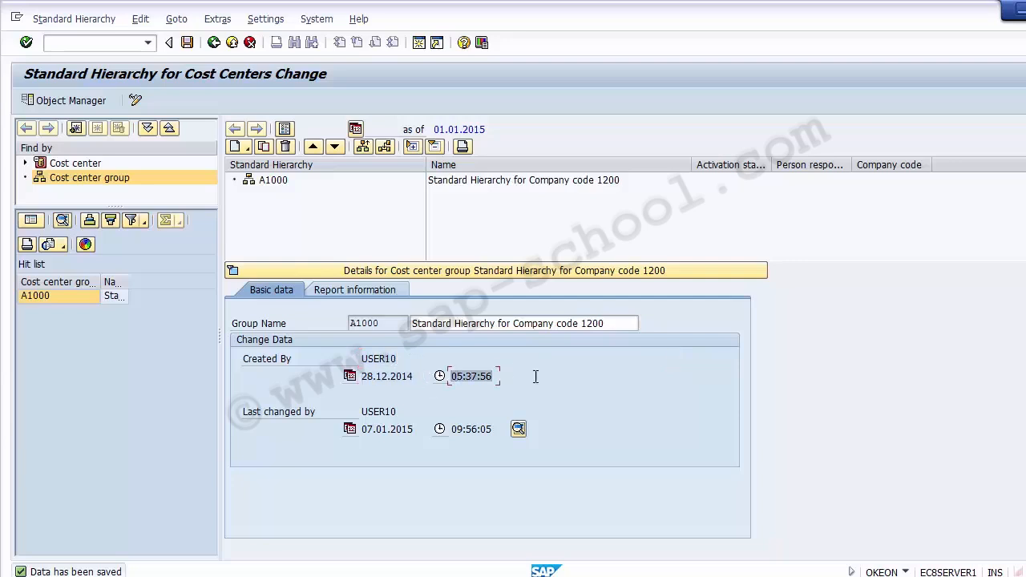
pyautogui.click(262, 414)
pyautogui.click(455, 321)
pyautogui.moveTo(362, 429); pyautogui.dragTo(439, 431)
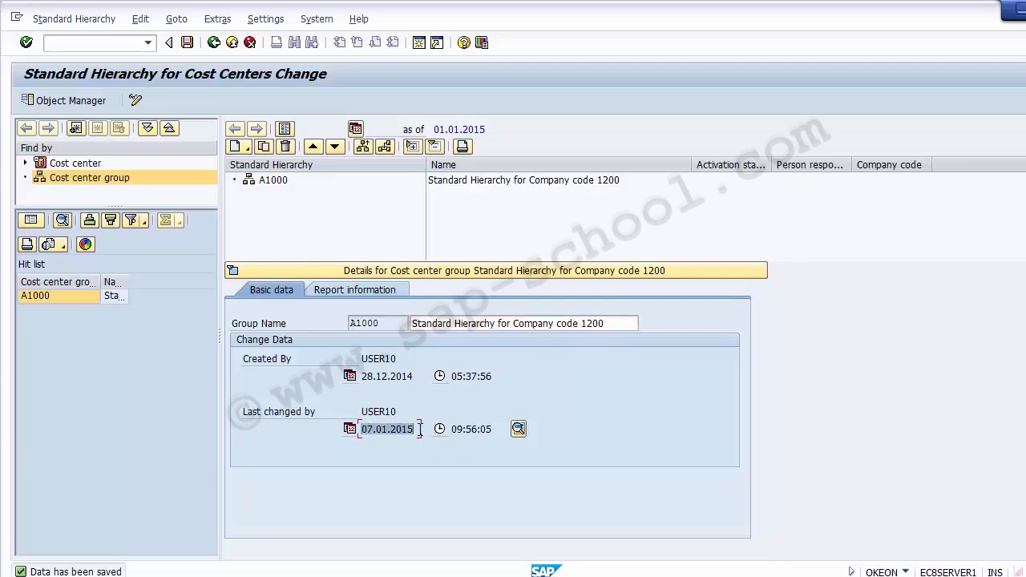
pyautogui.click(418, 430)
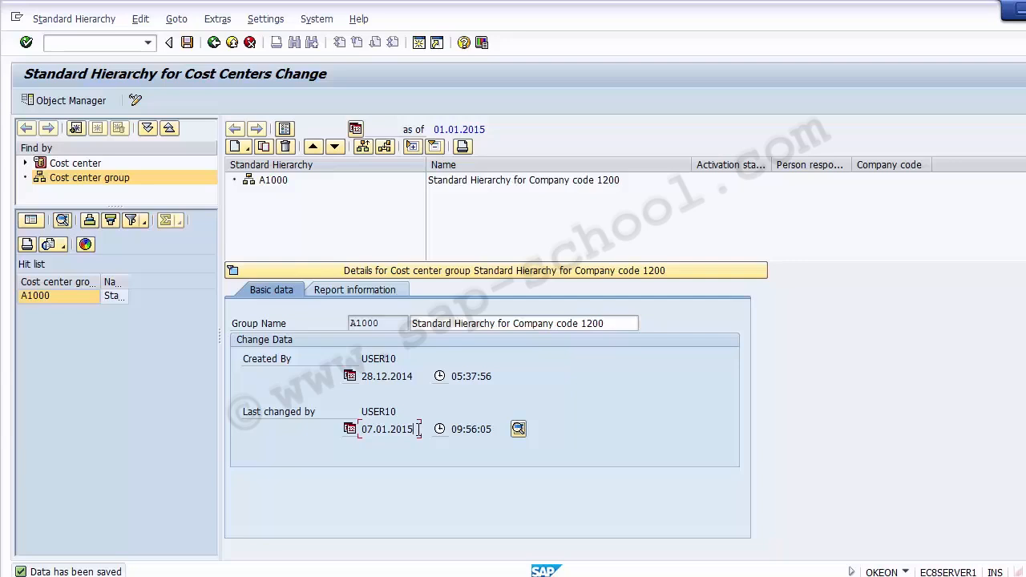
pyautogui.click(187, 42)
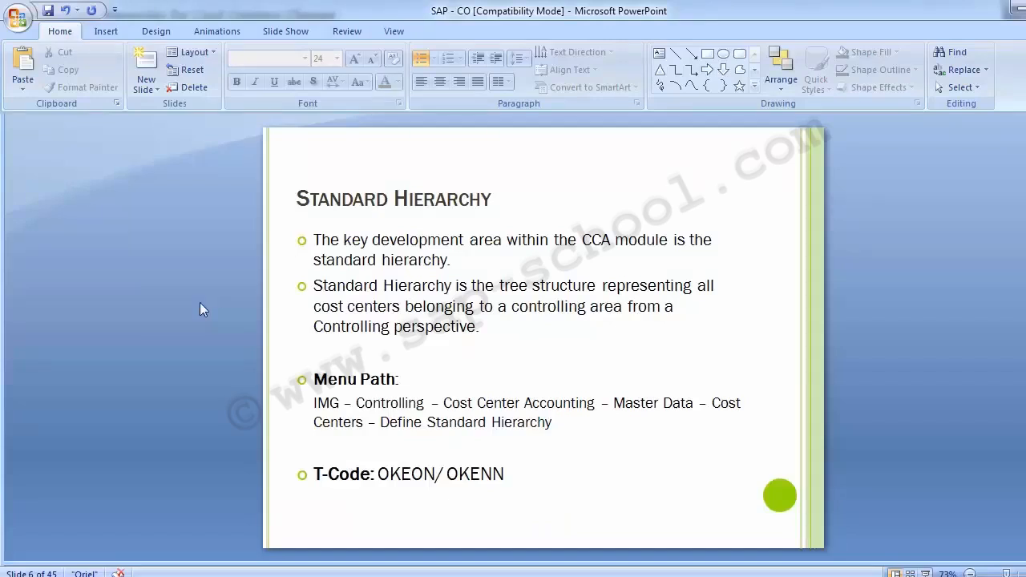
# Read the Cost Center Categories slide in PowerPoint, including its menu path and transaction code, and return to SAP.
pyautogui.scroll(-1, 200, 302)
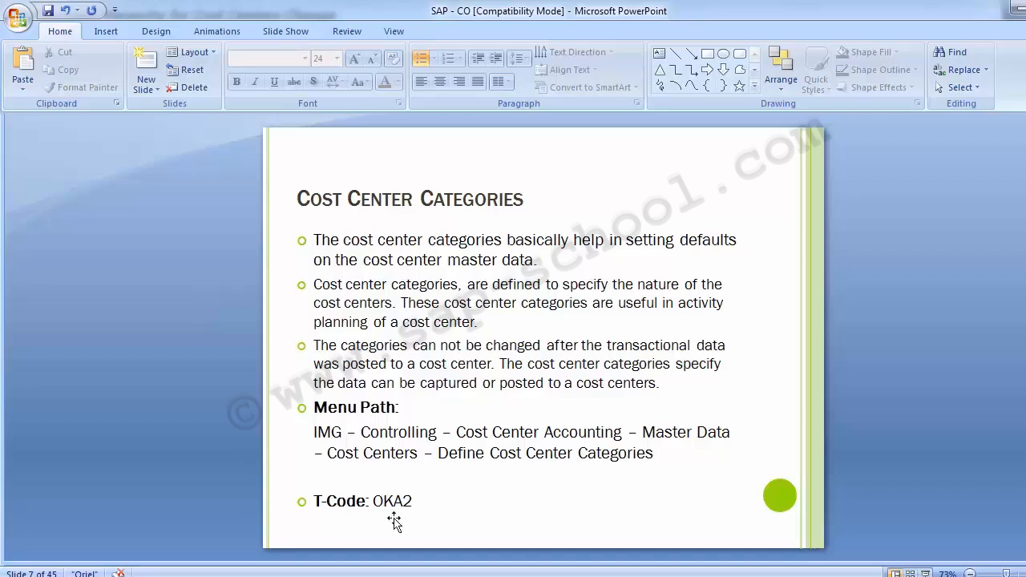
pyautogui.moveTo(408, 564)
pyautogui.click(492, 506)
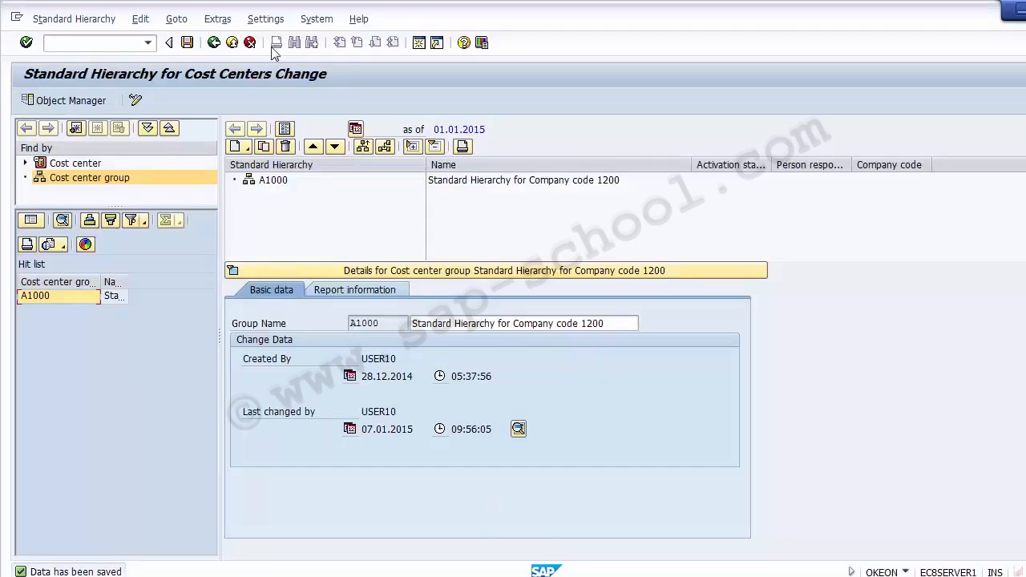
# Leave the standard hierarchy and execute the Define Cost Center Categories activity in the IMG.
pyautogui.click(214, 44)
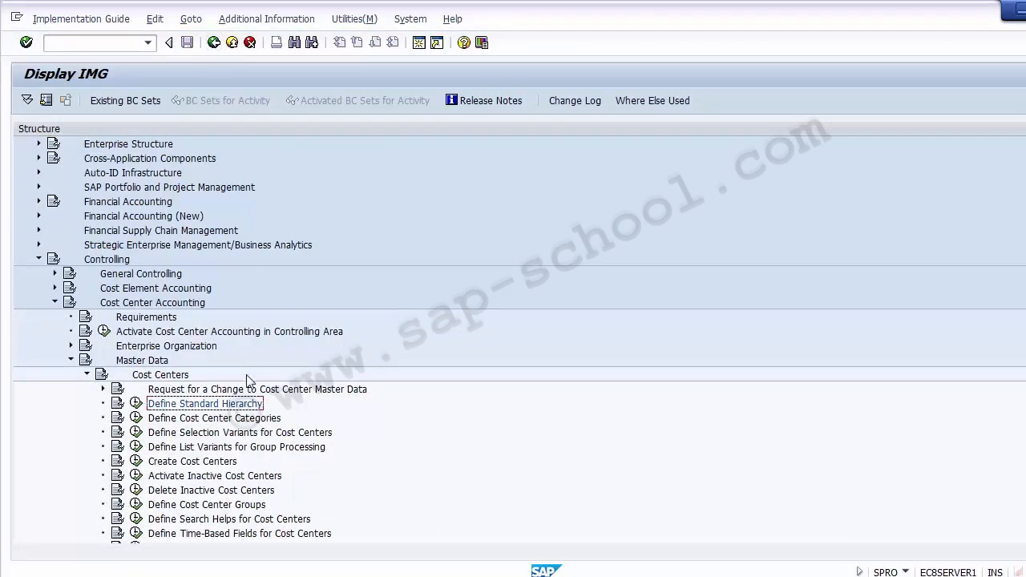
pyautogui.click(221, 420)
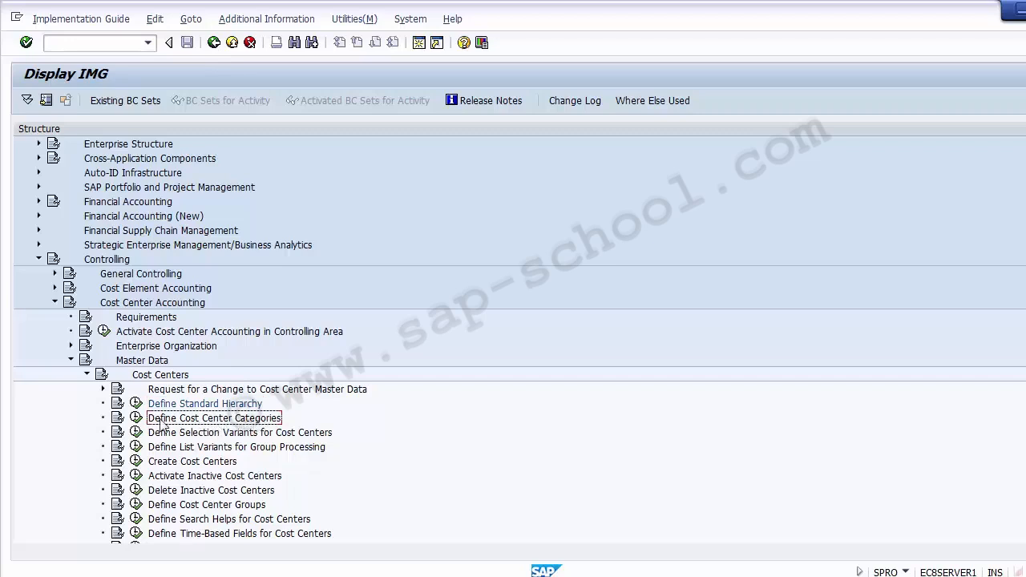
pyautogui.click(137, 423)
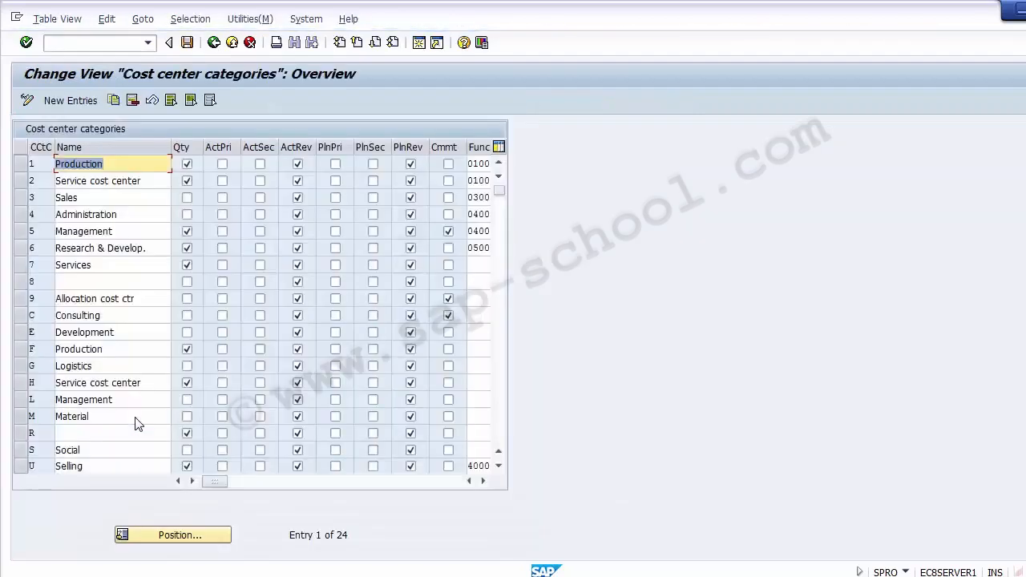
# Examine the names and category codes of the existing cost center categories.
pyautogui.click(113, 181)
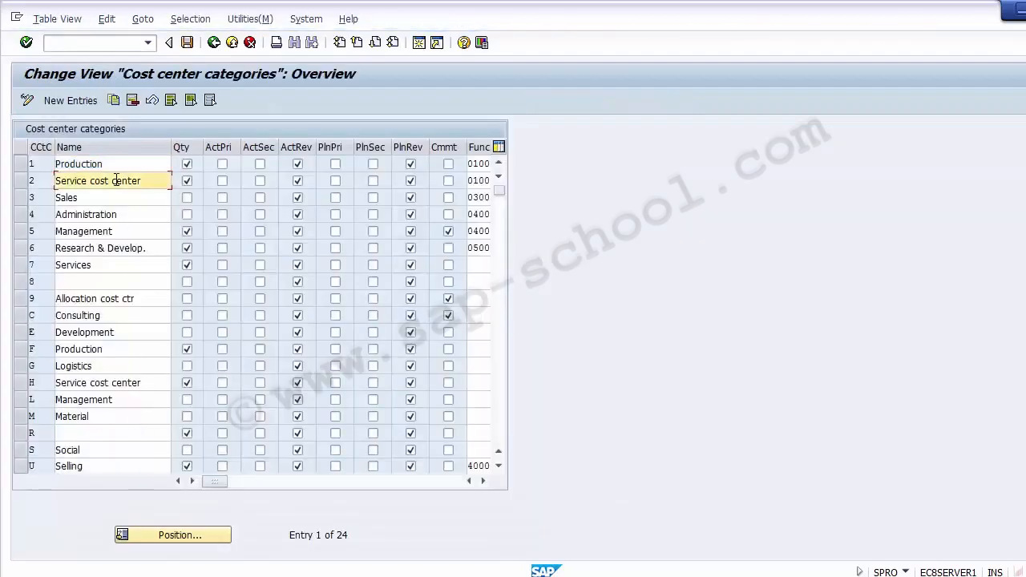
pyautogui.click(111, 264)
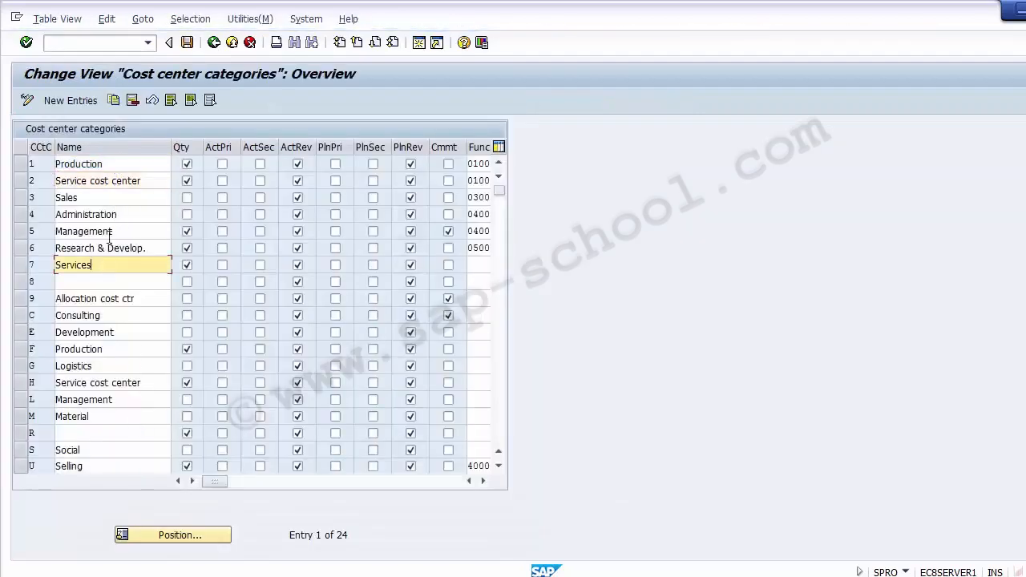
pyautogui.click(107, 163)
pyautogui.click(106, 181)
pyautogui.click(106, 198)
pyautogui.click(107, 215)
pyautogui.click(107, 231)
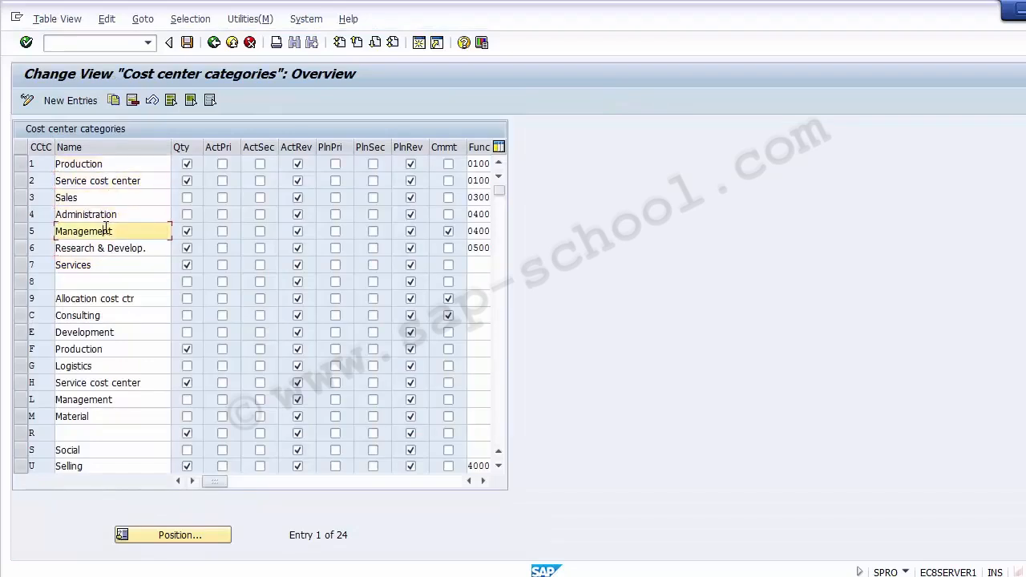
pyautogui.click(94, 163)
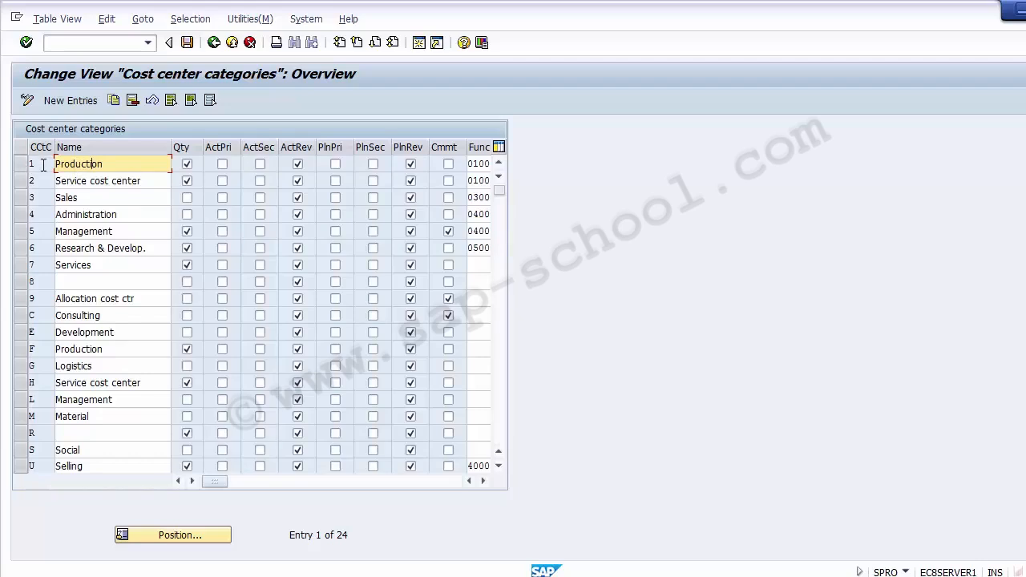
pyautogui.click(41, 163)
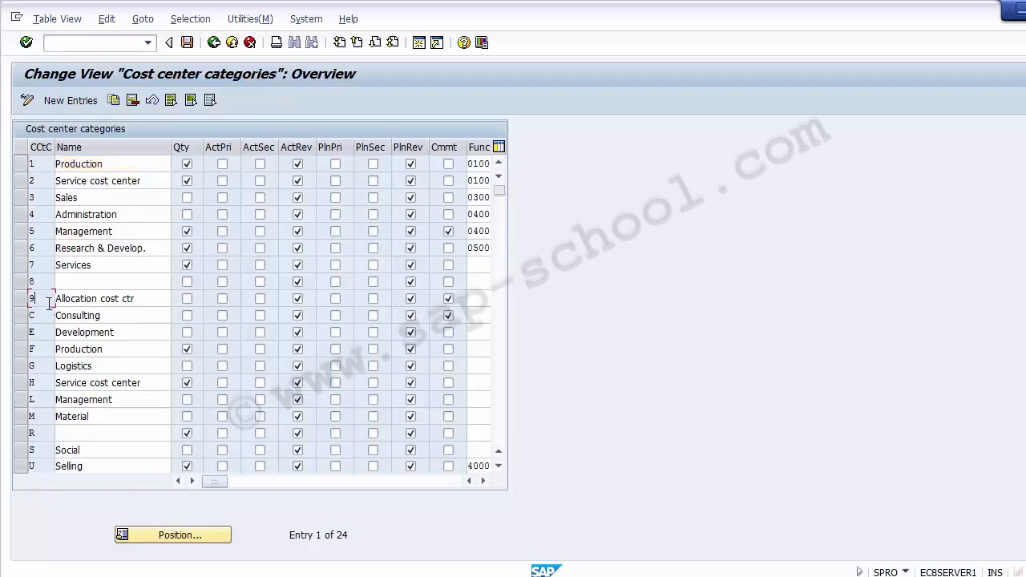
pyautogui.click(44, 265)
pyautogui.click(44, 180)
pyautogui.click(45, 163)
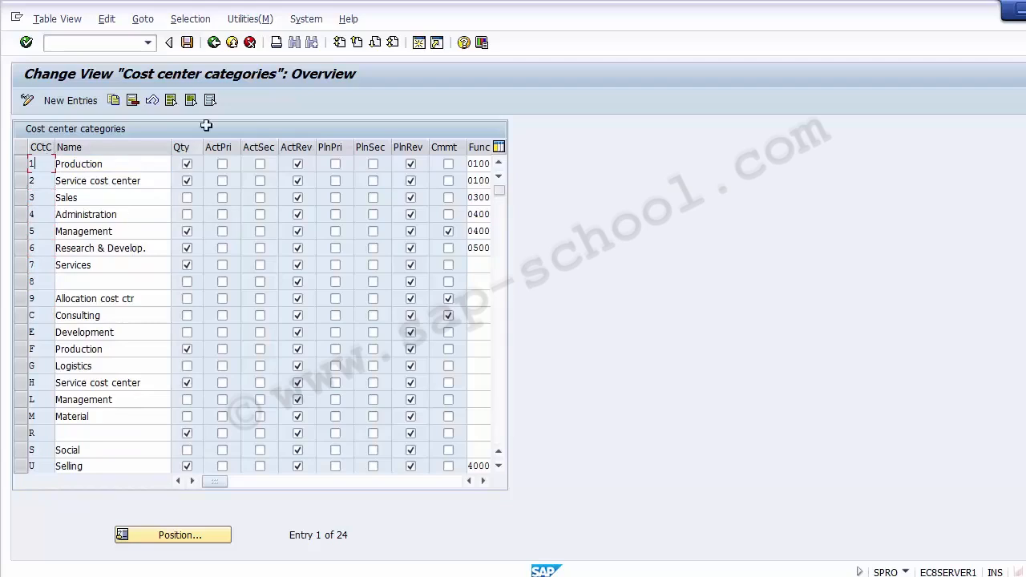
# Create a new cost center category with code A and the name Logistics.
pyautogui.click(68, 107)
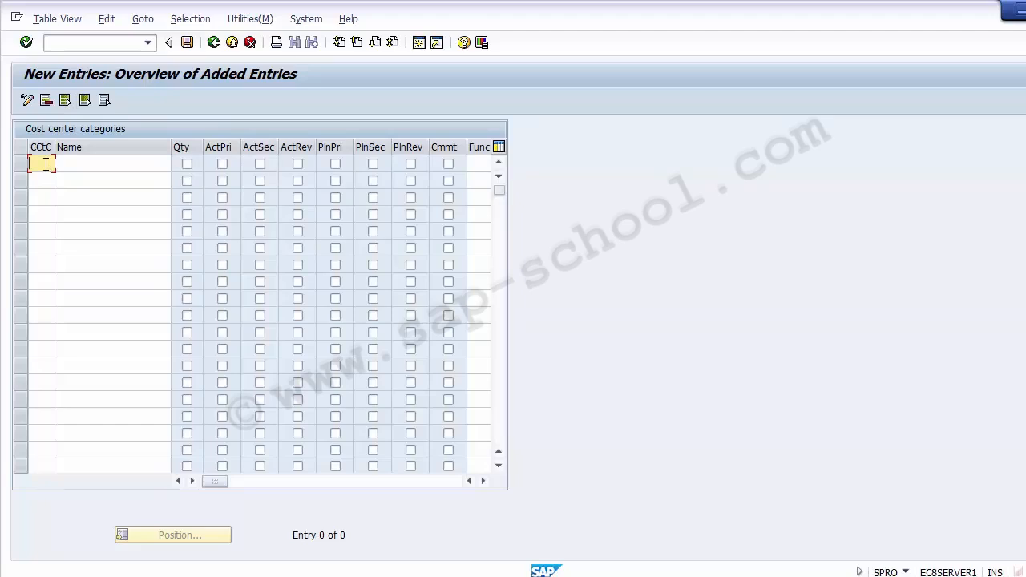
pyautogui.write('A')
pyautogui.click(86, 162)
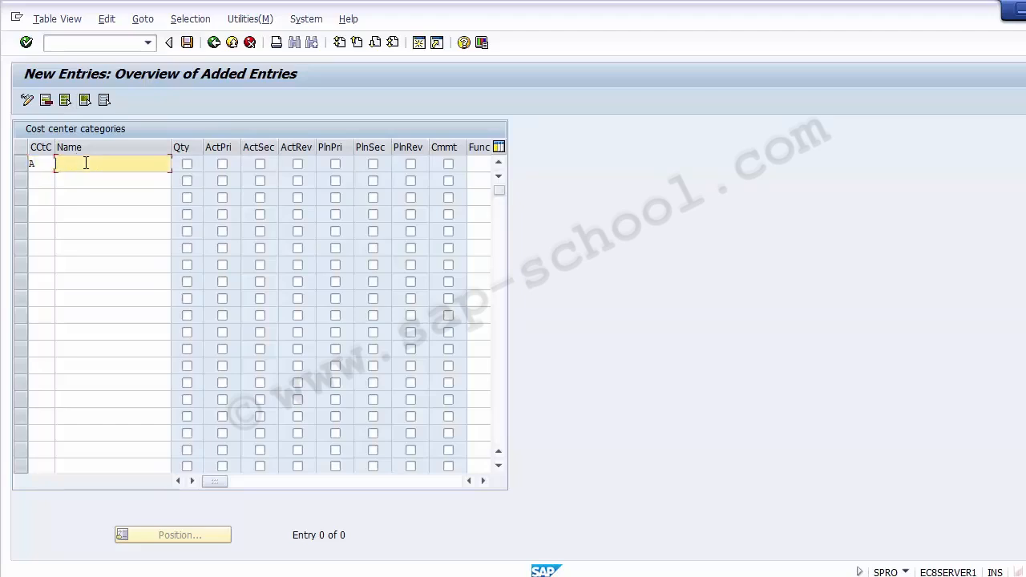
pyautogui.write('Logistics')
pyautogui.press('Tab')
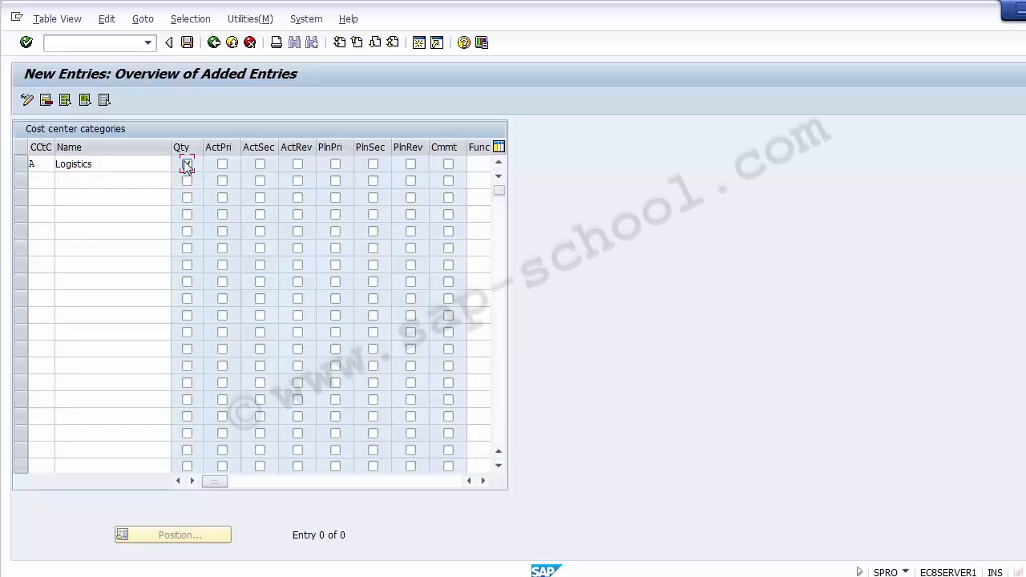
# Set the quantity, actual revenue and planned revenue indicators for the Logistics category.
pyautogui.click(186, 164)
pyautogui.click(222, 165)
pyautogui.click(298, 165)
pyautogui.click(335, 164)
pyautogui.click(335, 165)
pyautogui.click(297, 169)
pyautogui.click(412, 165)
# Display the possible functional areas for the Logistics cost center category.
pyautogui.click(483, 480)
pyautogui.click(483, 480)
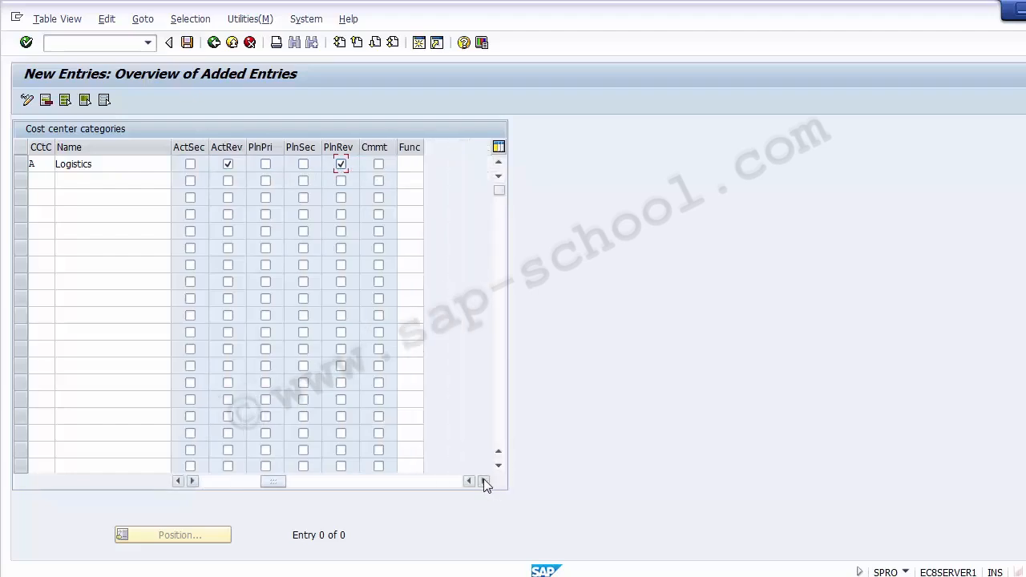
pyautogui.click(416, 164)
pyautogui.press('F4')
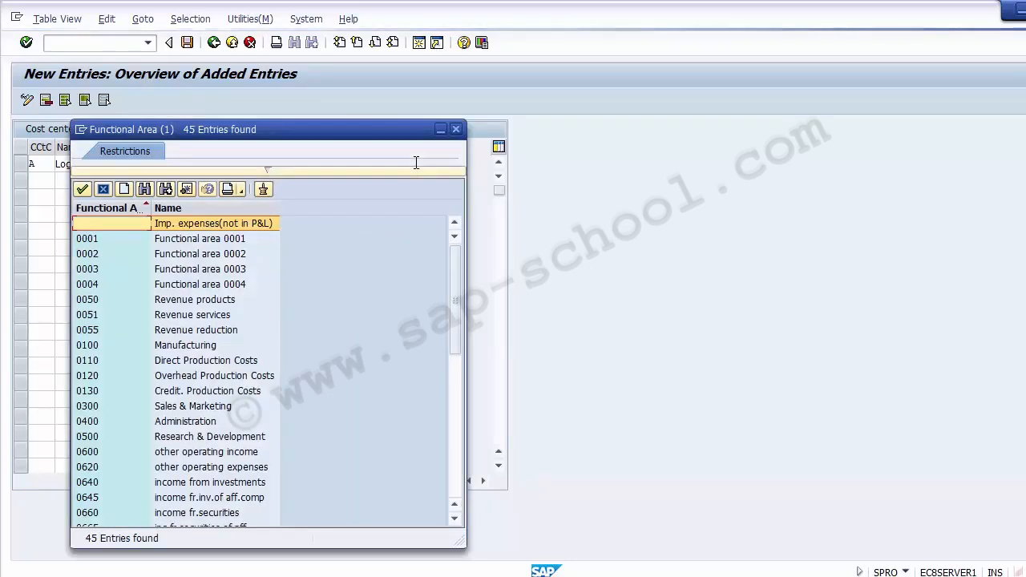
# Examine the codes and names of the available functional areas through the whole list to find one suitable for Logistics.
pyautogui.press('Down')
pyautogui.press('Down')
pyautogui.press('Down')
pyautogui.press('Down')
pyautogui.press('Down')
pyautogui.press('Down')
pyautogui.press('Down')
pyautogui.press('Down')
pyautogui.press('Down')
pyautogui.press('Down')
pyautogui.press('Down')
pyautogui.press('Down')
pyautogui.press('Down')
pyautogui.press('Down')
pyautogui.press('Down')
pyautogui.press('Down')
pyautogui.press('Down')
pyautogui.press('Down')
pyautogui.press('Down')
pyautogui.press('Down')
pyautogui.press('Down')
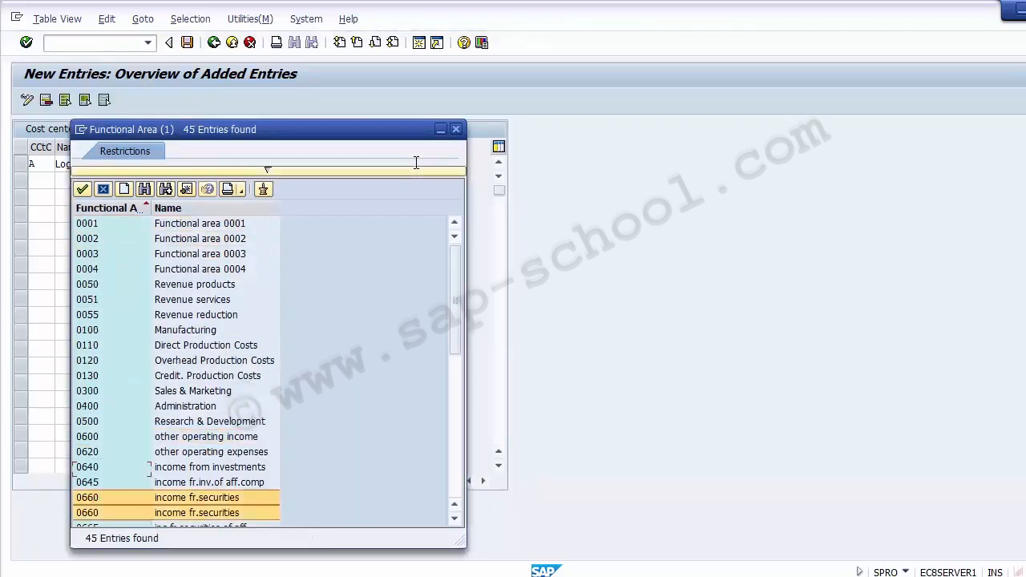
pyautogui.press('Up')
pyautogui.press('Up')
pyautogui.press('Up')
pyautogui.press('Up')
pyautogui.press('Up')
pyautogui.press('Up')
pyautogui.press('Up')
pyautogui.press('Up')
pyautogui.press('Up')
pyautogui.press('Up')
pyautogui.press('Up')
pyautogui.press('Up')
pyautogui.press('Up')
pyautogui.press('Up')
pyautogui.press('Up')
pyautogui.press('Up')
pyautogui.press('Up')
pyautogui.press('Up')
pyautogui.press('Up')
pyautogui.press('Up')
pyautogui.press('Up')
pyautogui.press('Up')
pyautogui.press('Up')
pyautogui.press('Up')
pyautogui.press('Up')
pyautogui.press('Up')
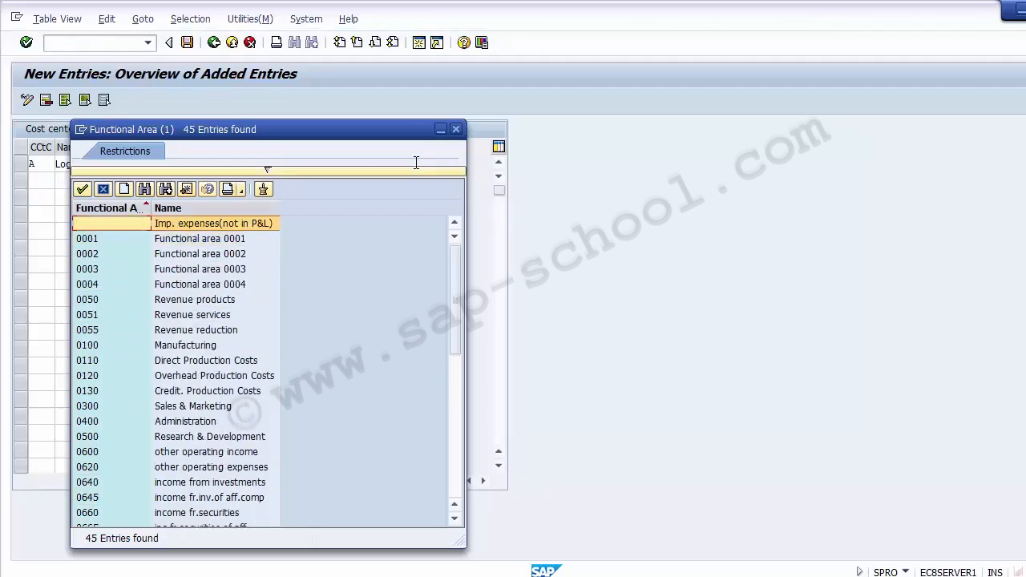
pyautogui.press('Down')
pyautogui.press('Down')
pyautogui.press('Down')
pyautogui.press('Down')
pyautogui.press('Down')
pyautogui.press('Down')
pyautogui.press('Down')
pyautogui.press('Down')
pyautogui.press('Down')
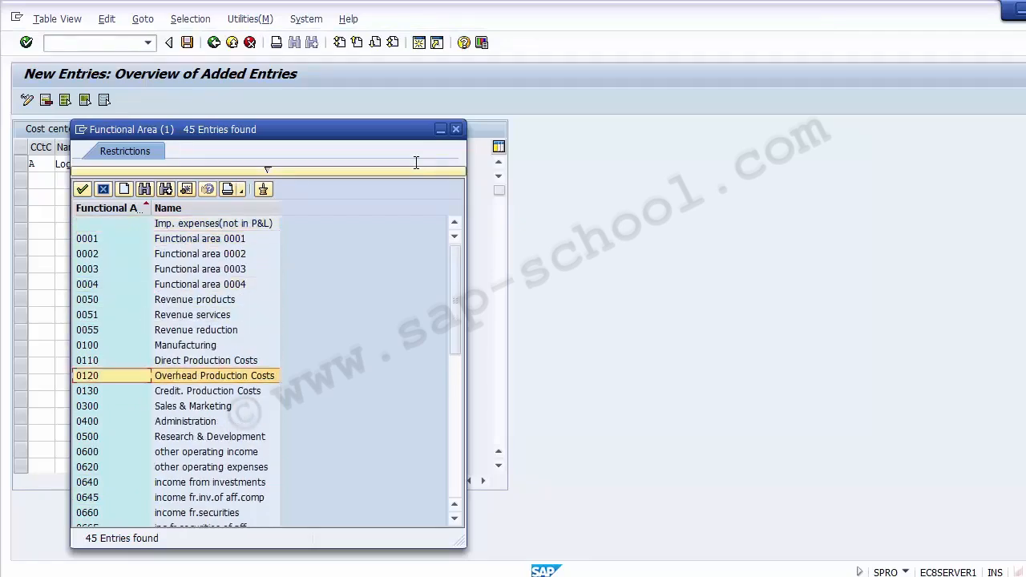
pyautogui.press('Down')
pyautogui.press('Down')
pyautogui.press('Down')
pyautogui.press('Down')
pyautogui.press('Down')
pyautogui.press('Down')
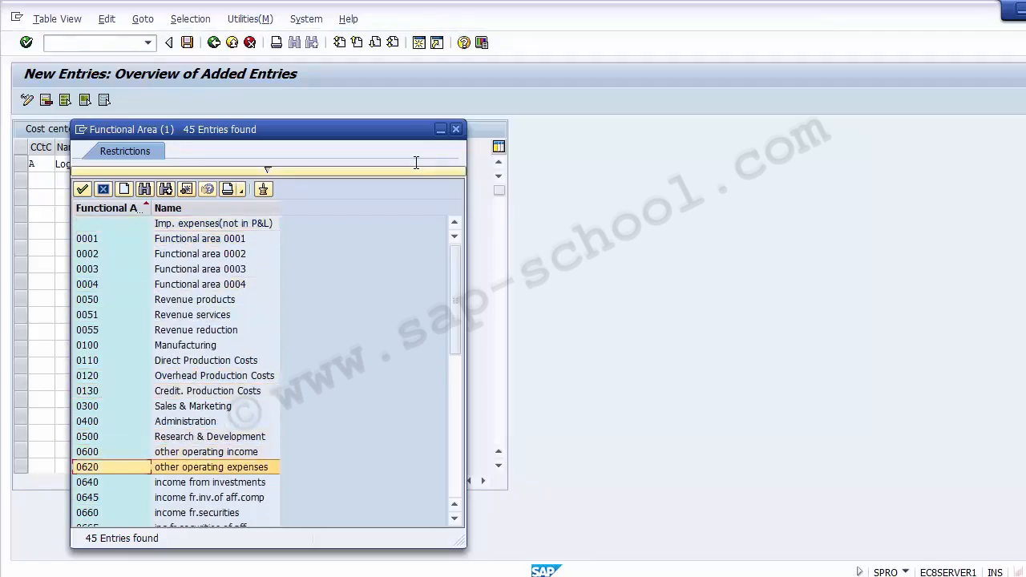
pyautogui.press('Up')
pyautogui.press('Up')
pyautogui.press('Up')
pyautogui.press('Up')
pyautogui.press('Up')
pyautogui.press('Up')
pyautogui.press('Up')
pyautogui.press('Up')
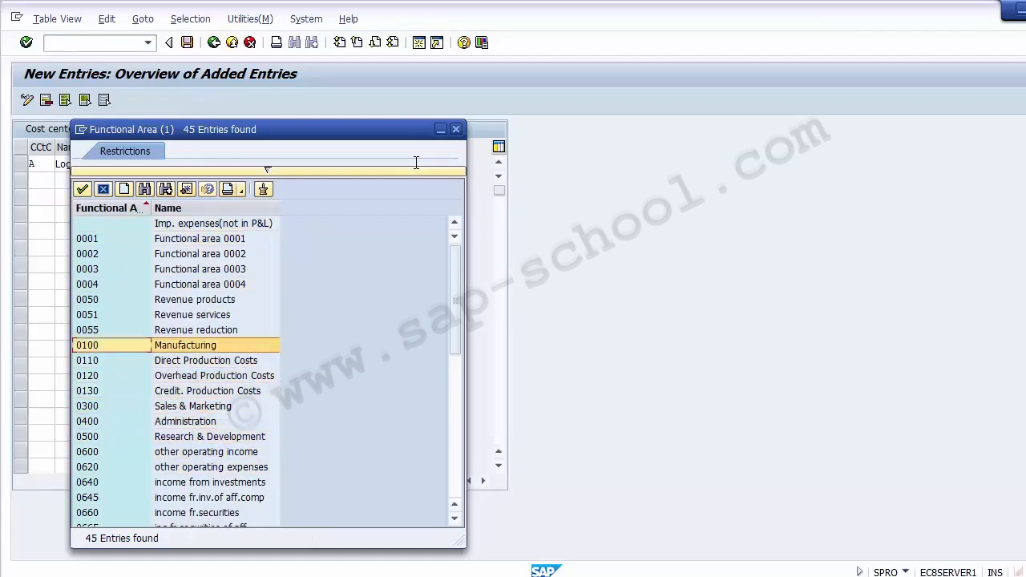
pyautogui.press('Up')
pyautogui.press('Up')
pyautogui.press('Down')
pyautogui.press('Down')
pyautogui.press('Down')
pyautogui.press('Down')
pyautogui.press('Down')
pyautogui.press('Down')
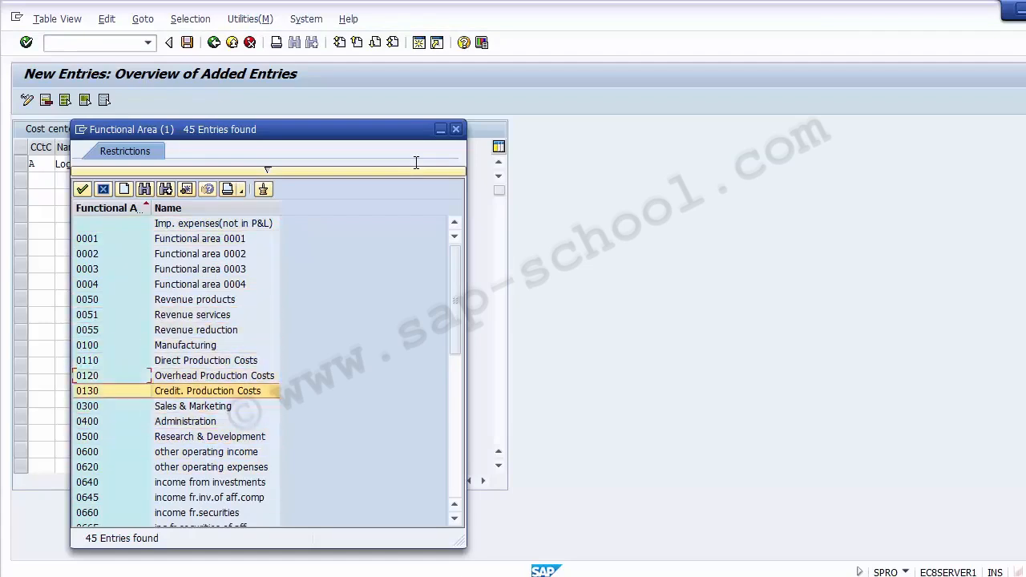
pyautogui.press('Down')
pyautogui.press('Down')
pyautogui.press('Down')
pyautogui.press('Down')
pyautogui.press('Down')
pyautogui.press('Down')
pyautogui.press('Down')
pyautogui.press('Down')
pyautogui.press('Down')
pyautogui.press('Down')
pyautogui.press('Down')
pyautogui.press('Down')
pyautogui.press('Down')
pyautogui.press('Down')
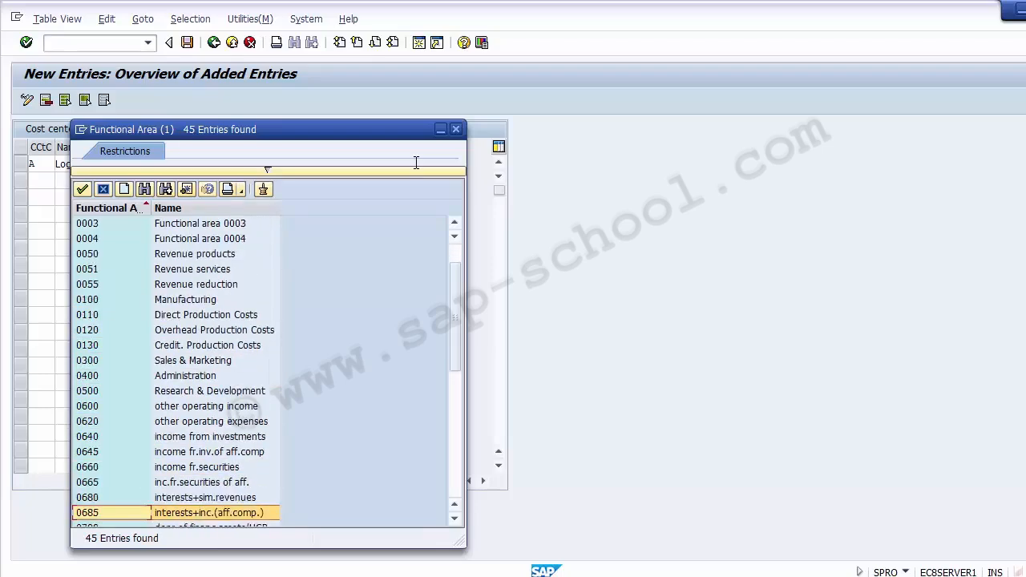
pyautogui.press('Down')
pyautogui.press('Down')
pyautogui.press('Down')
pyautogui.press('Down')
pyautogui.press('Down')
pyautogui.press('Down')
pyautogui.press('Down')
pyautogui.press('Down')
pyautogui.press('Down')
pyautogui.press('Down')
pyautogui.press('Down')
pyautogui.press('Down')
pyautogui.press('Down')
pyautogui.press('Down')
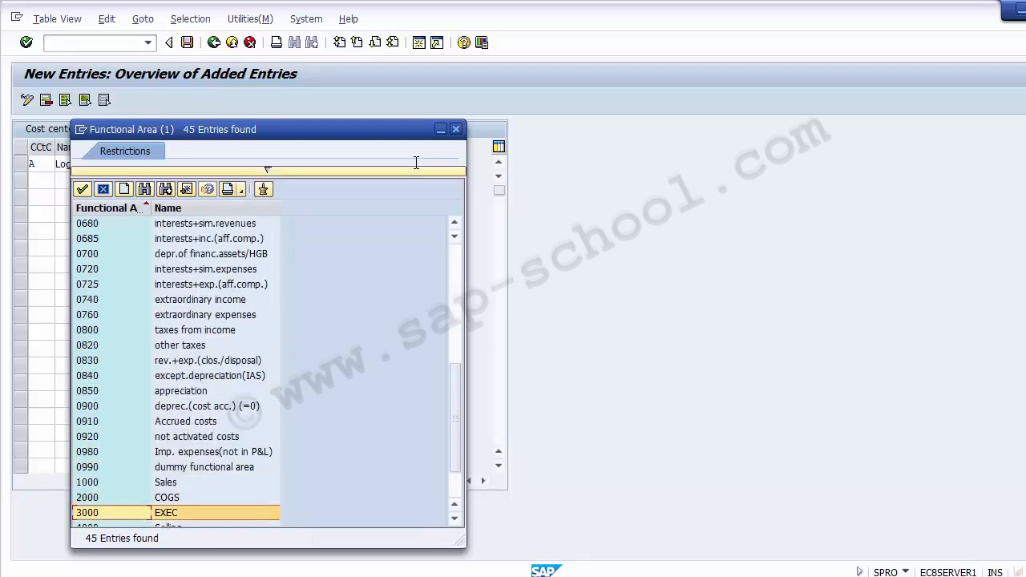
pyautogui.press('Up')
pyautogui.press('Down')
pyautogui.press('Down')
pyautogui.press('Down')
pyautogui.press('Down')
pyautogui.press('Down')
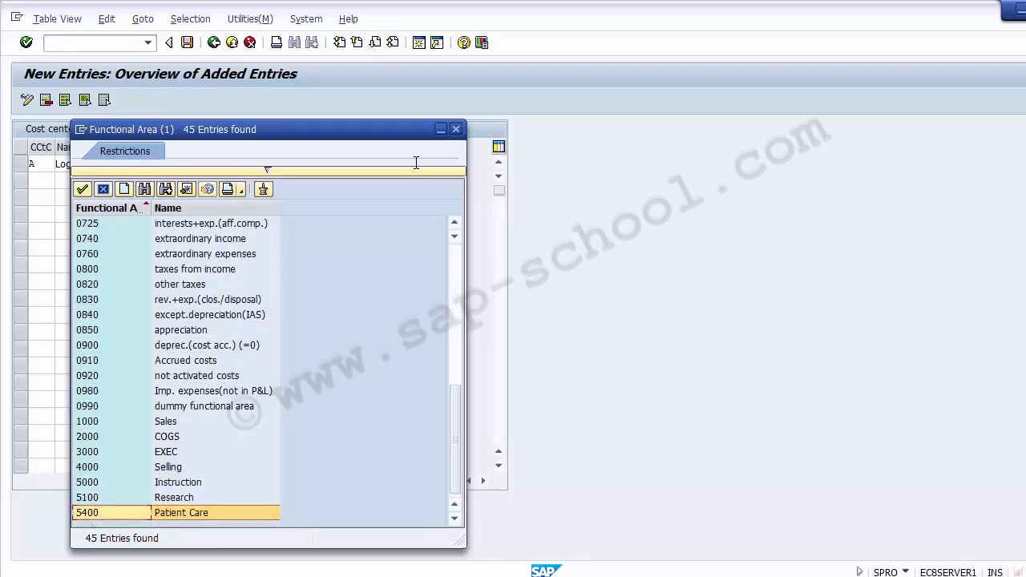
pyautogui.press('Up')
pyautogui.press('Up')
pyautogui.press('Up')
pyautogui.press('Up')
pyautogui.press('Up')
pyautogui.press('Up')
pyautogui.press('Up')
pyautogui.press('Up')
pyautogui.press('Up')
pyautogui.press('Up')
pyautogui.press('Up')
pyautogui.press('Up')
pyautogui.press('Up')
pyautogui.press('Up')
pyautogui.press('Up')
pyautogui.press('Up')
pyautogui.press('Up')
pyautogui.press('Up')
pyautogui.press('Up')
pyautogui.press('Up')
pyautogui.press('Up')
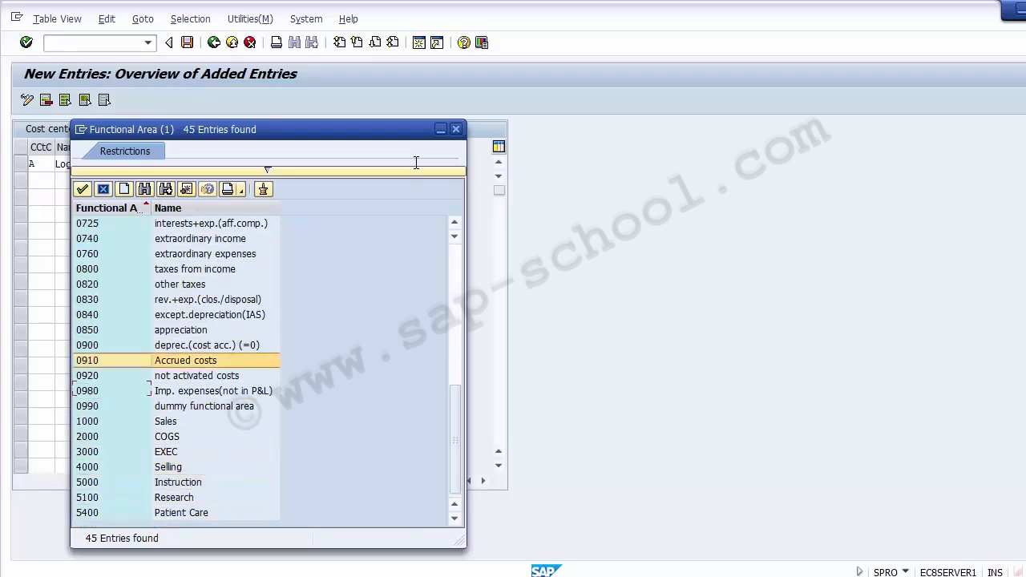
pyautogui.press('Up')
pyautogui.press('Up')
pyautogui.press('Up')
pyautogui.press('Up')
pyautogui.press('Up')
pyautogui.press('Up')
pyautogui.press('Up')
pyautogui.press('Up')
pyautogui.press('Up')
pyautogui.press('Up')
pyautogui.press('Up')
pyautogui.press('Up')
pyautogui.press('Up')
pyautogui.press('Up')
pyautogui.press('Up')
pyautogui.press('Up')
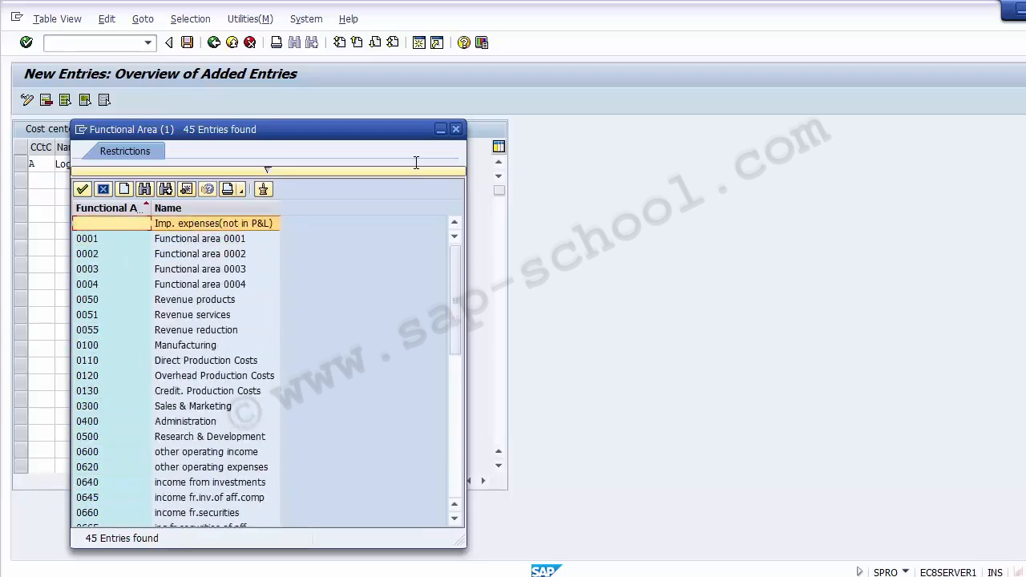
# Assign functional area 0100, Manufacturing, to the Logistics cost center category.
pyautogui.press('Down')
pyautogui.press('Down')
pyautogui.press('Down')
pyautogui.press('Down')
pyautogui.press('Down')
pyautogui.press('Down')
pyautogui.press('Down')
pyautogui.press('Down')
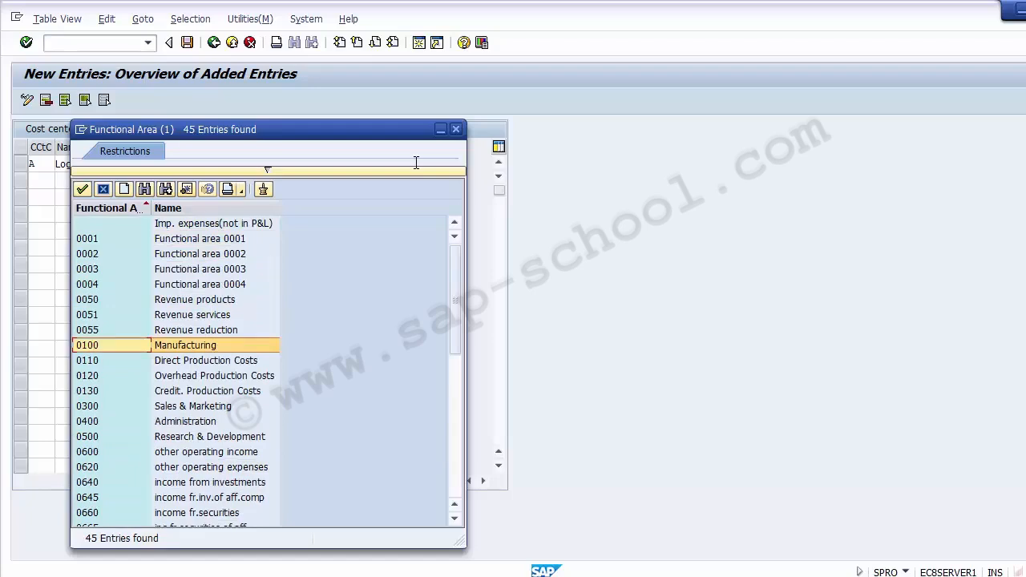
pyautogui.press('Down')
pyautogui.press('Down')
pyautogui.press('Down')
pyautogui.press('Down')
pyautogui.press('Down')
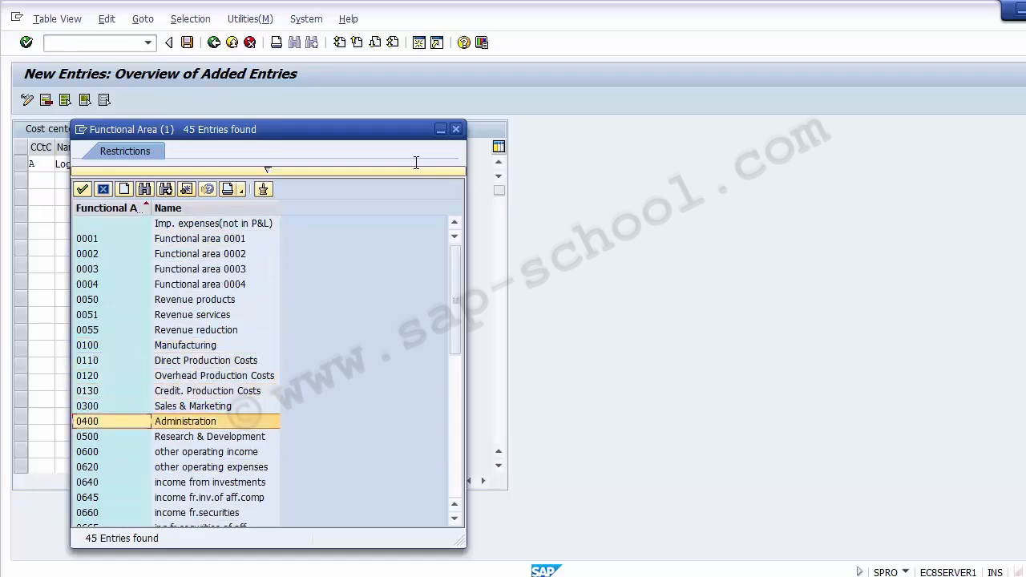
pyautogui.press('Up')
pyautogui.press('Up')
pyautogui.press('Up')
pyautogui.press('Up')
pyautogui.press('Up')
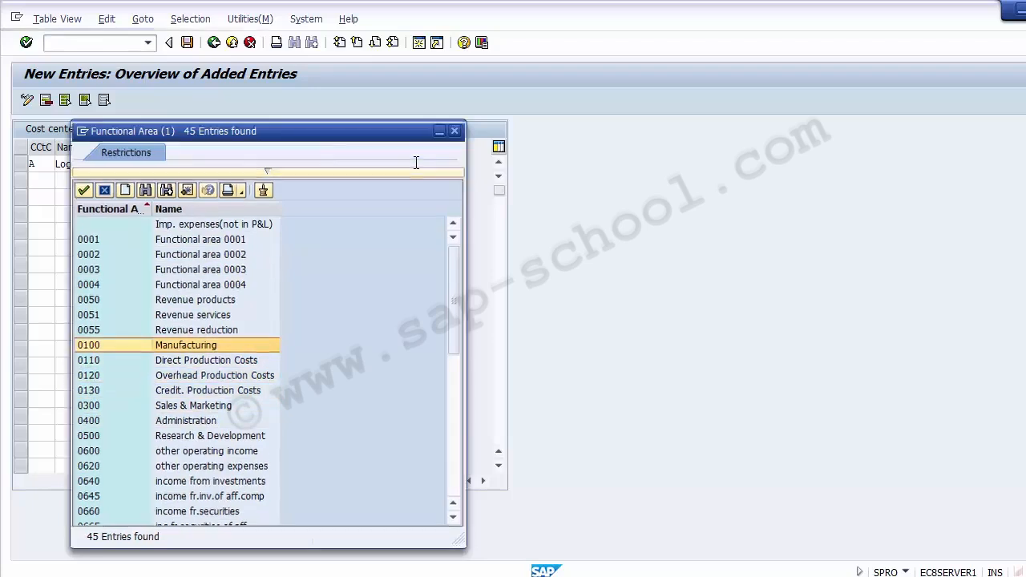
pyautogui.press('Return')
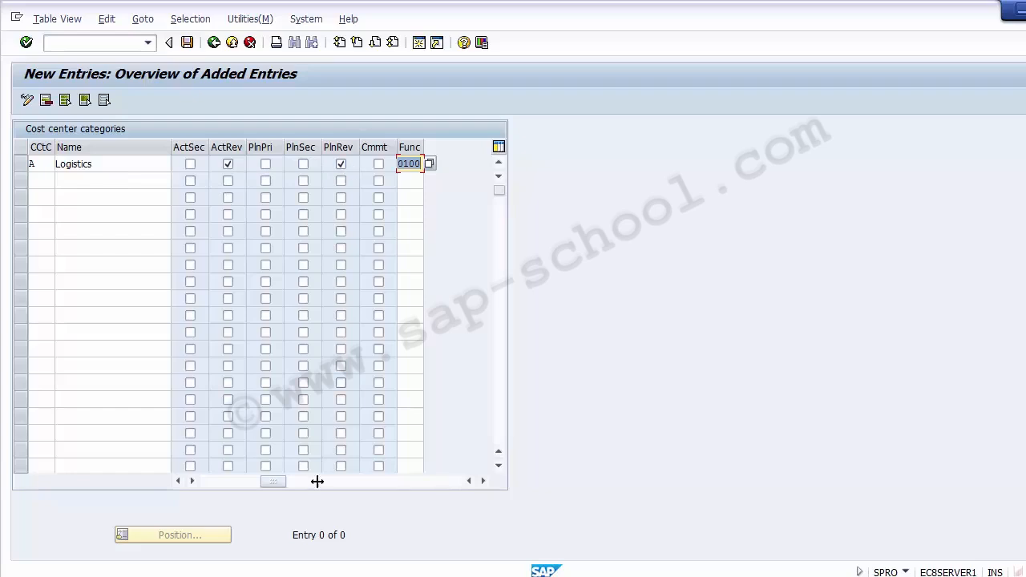
# Save the new Logistics cost center category and return to the implementation guide.
pyautogui.click(214, 481)
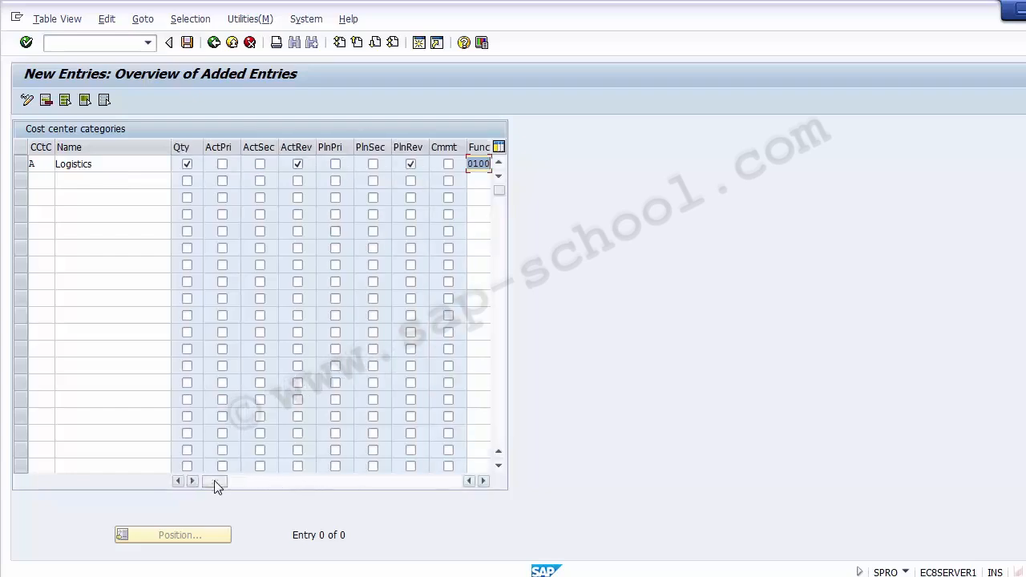
pyautogui.click(190, 46)
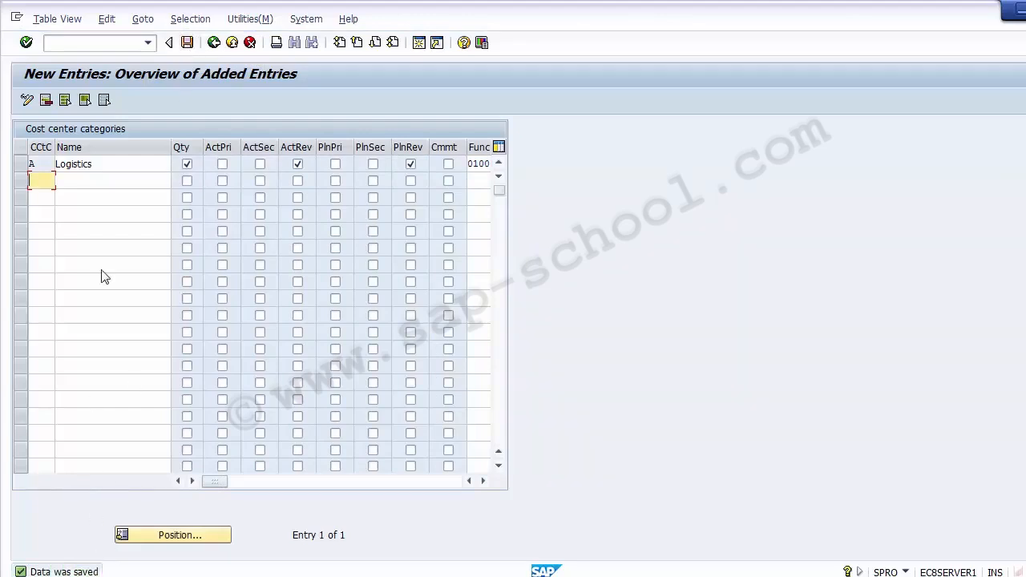
pyautogui.click(214, 45)
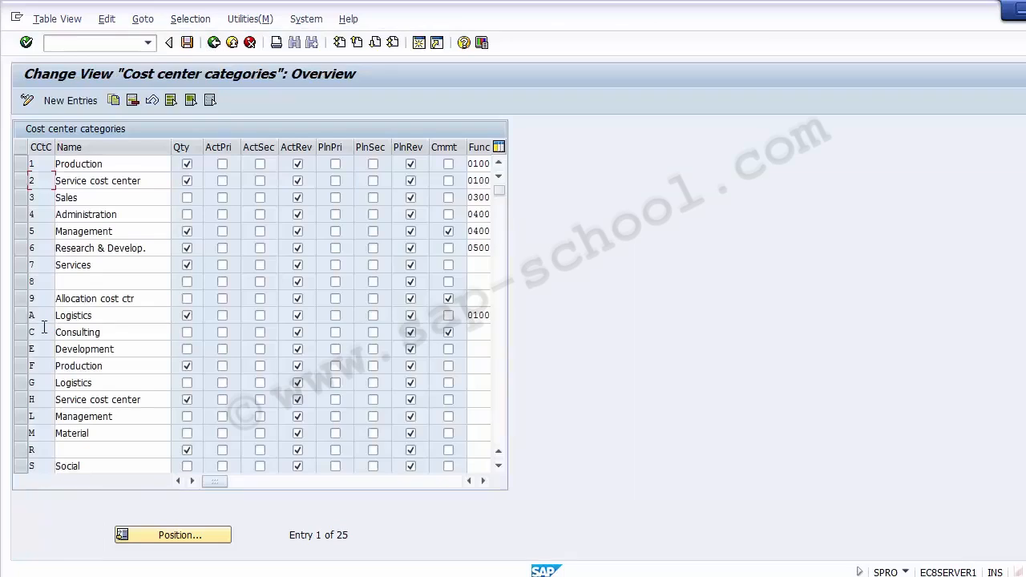
pyautogui.click(21, 318)
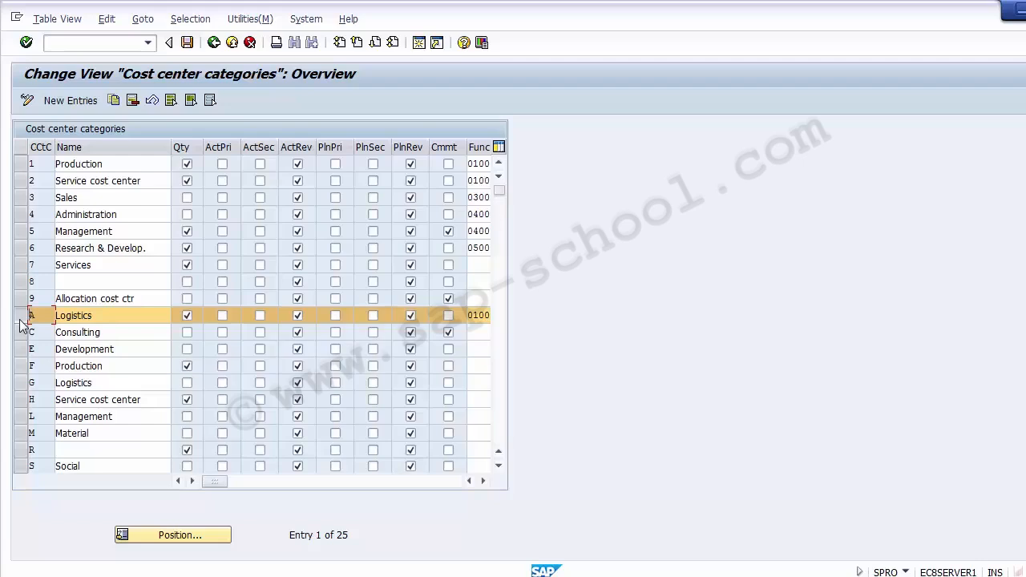
pyautogui.click(214, 43)
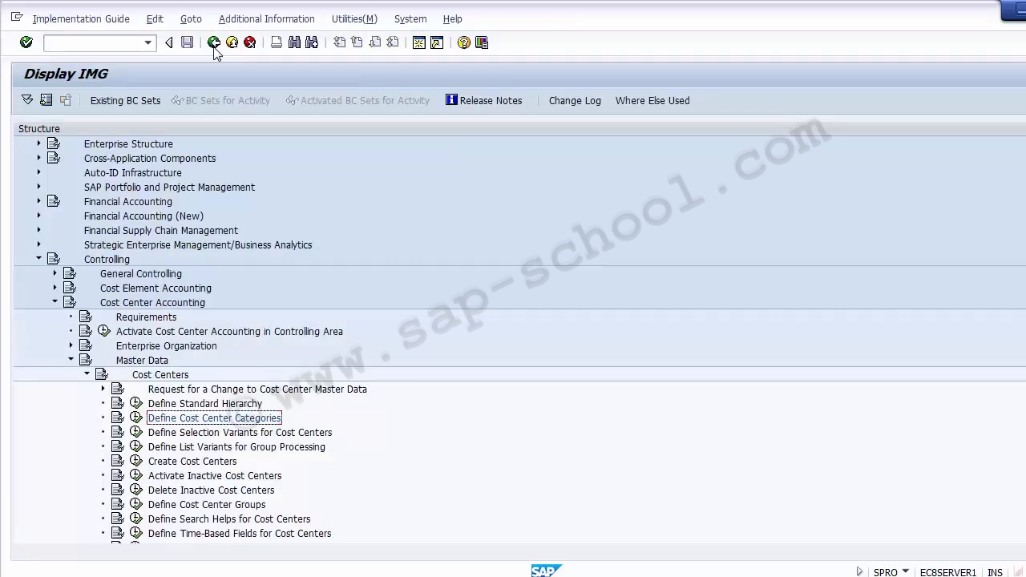
# Switch to the PowerPoint presentation and go to the slide about the cost center definition.
pyautogui.click(416, 576)
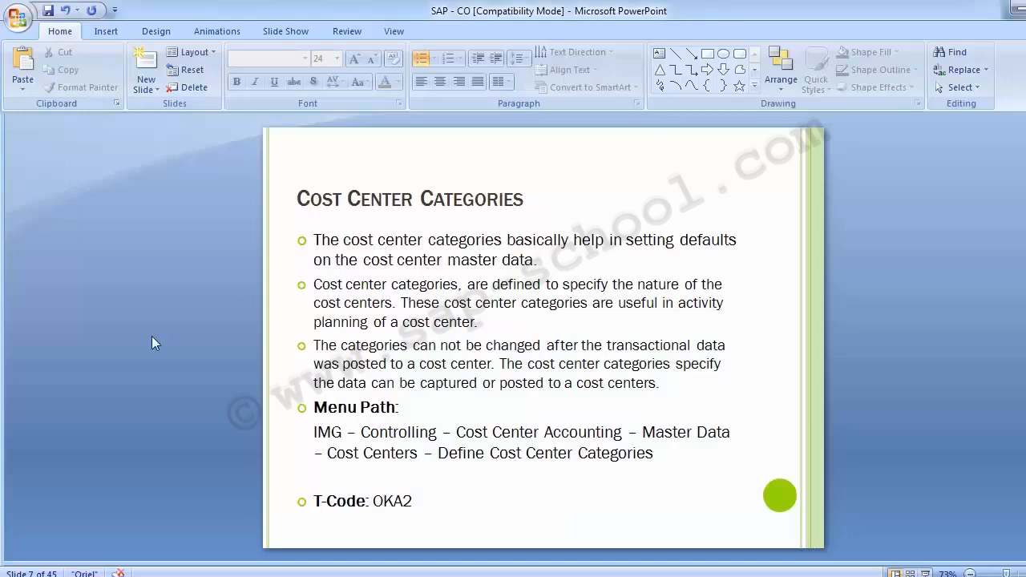
pyautogui.scroll(-1, 152, 336)
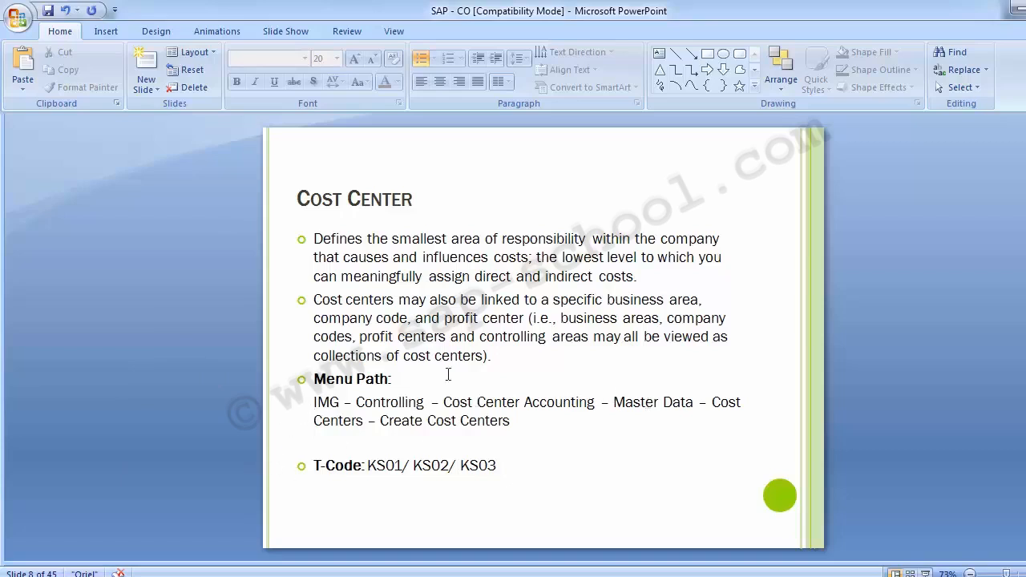
# Switch back to SAP and choose Create cost center from the Create Cost Centers activity under Cost Center Accounting master data.
pyautogui.moveTo(463, 571)
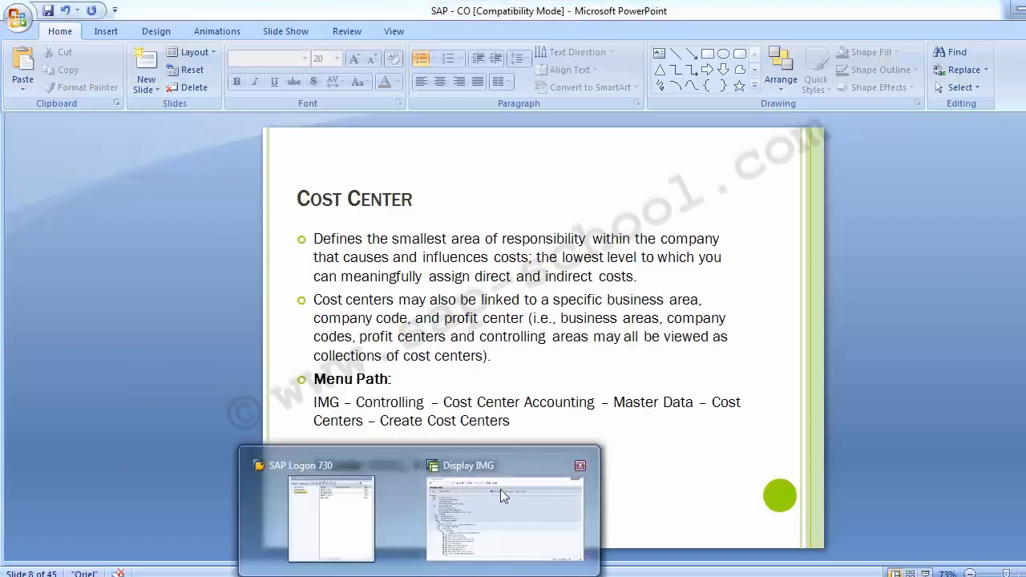
pyautogui.click(500, 489)
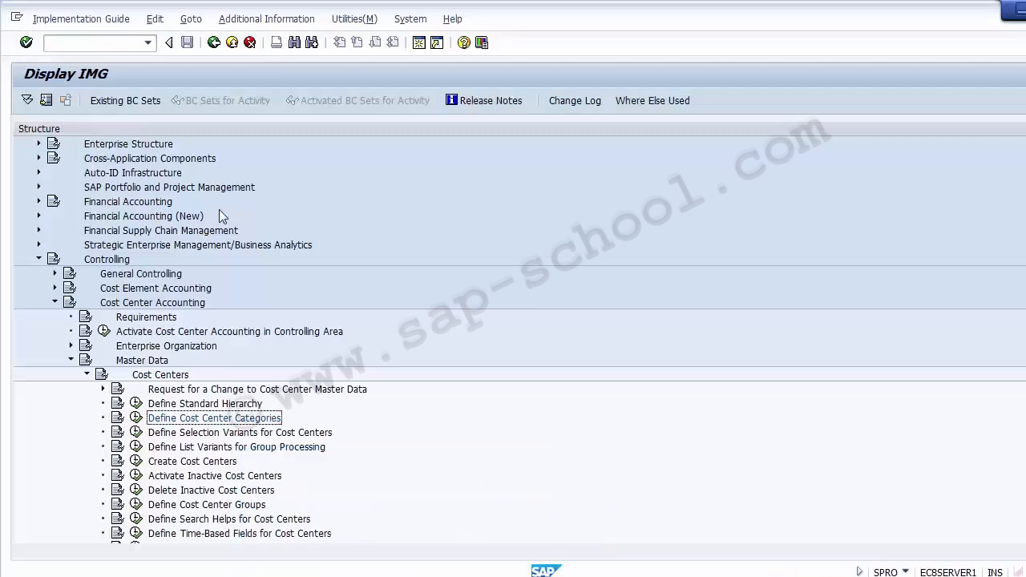
pyautogui.click(86, 375)
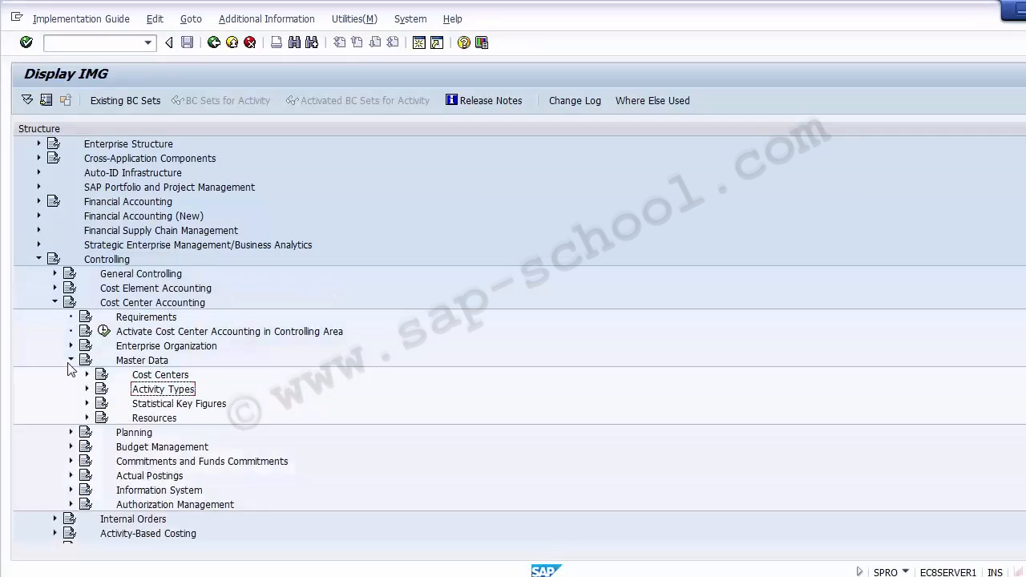
pyautogui.click(145, 362)
pyautogui.click(159, 379)
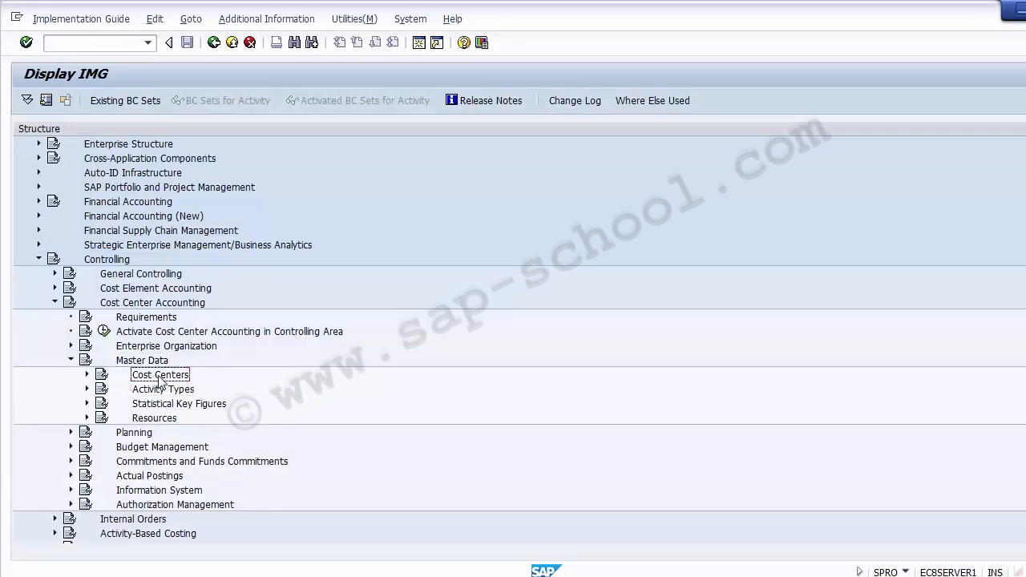
pyautogui.click(88, 376)
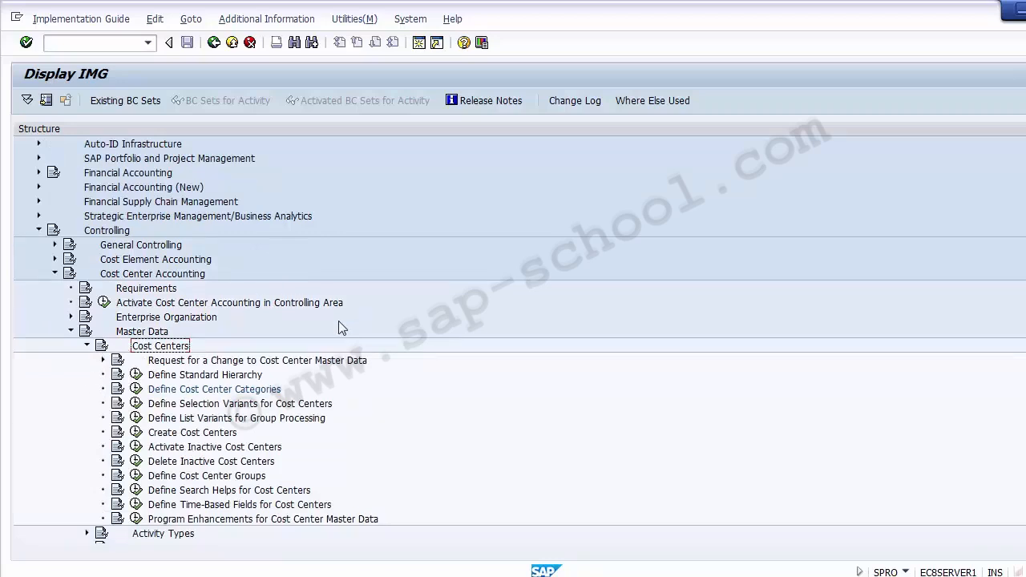
pyautogui.click(222, 434)
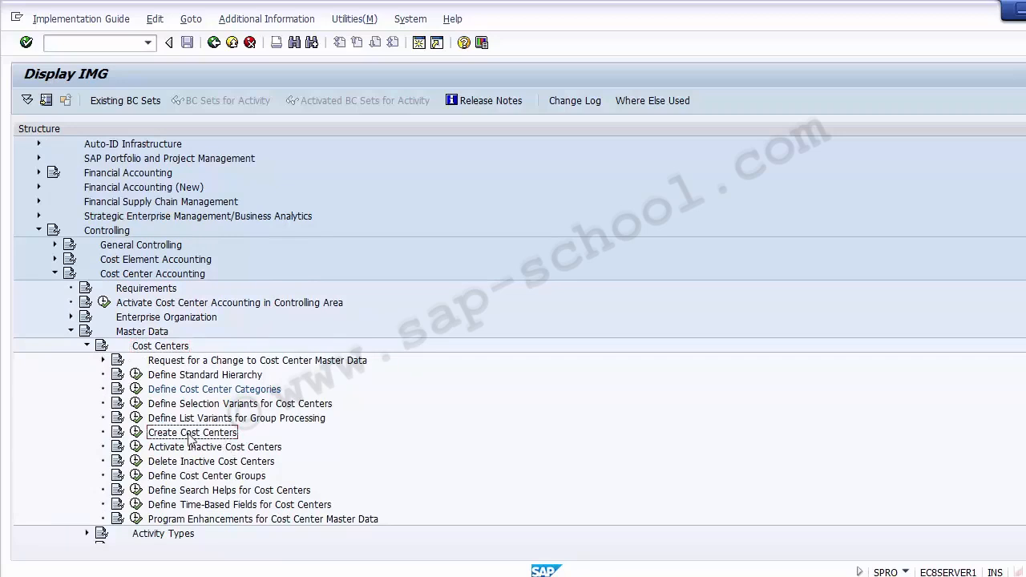
pyautogui.click(137, 434)
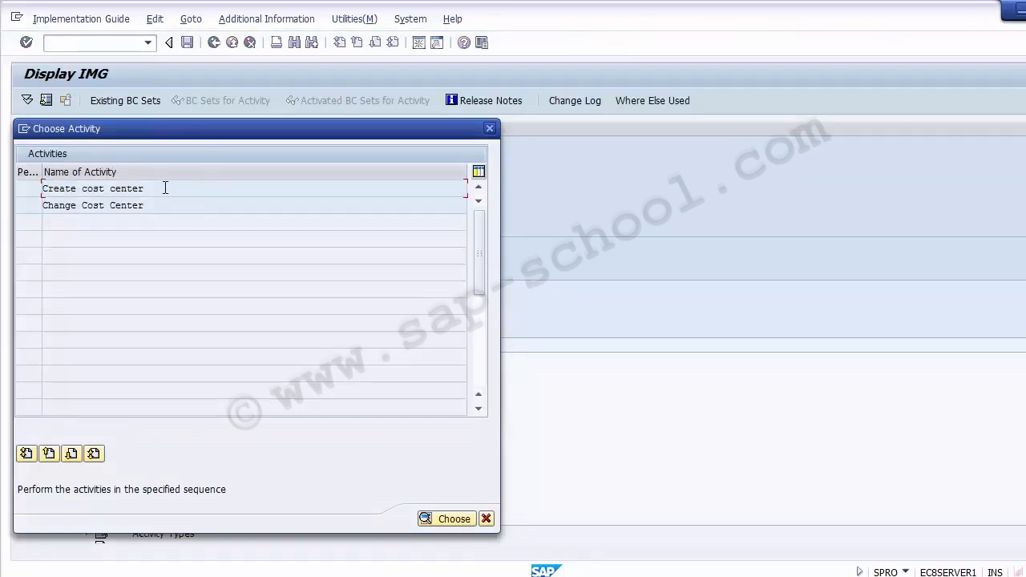
pyautogui.click(165, 189)
pyautogui.doubleClick(78, 189)
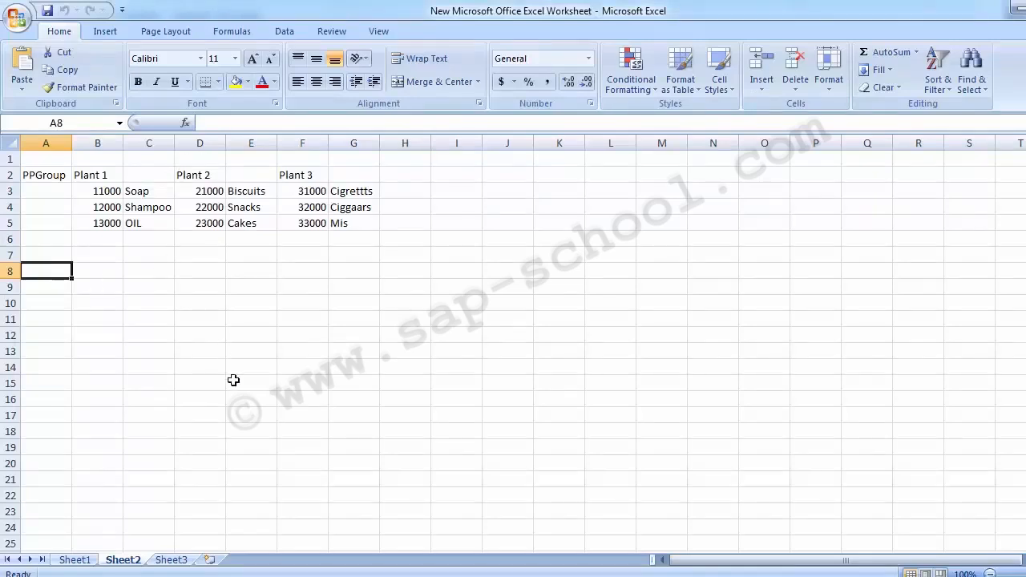
pyautogui.click(84, 283)
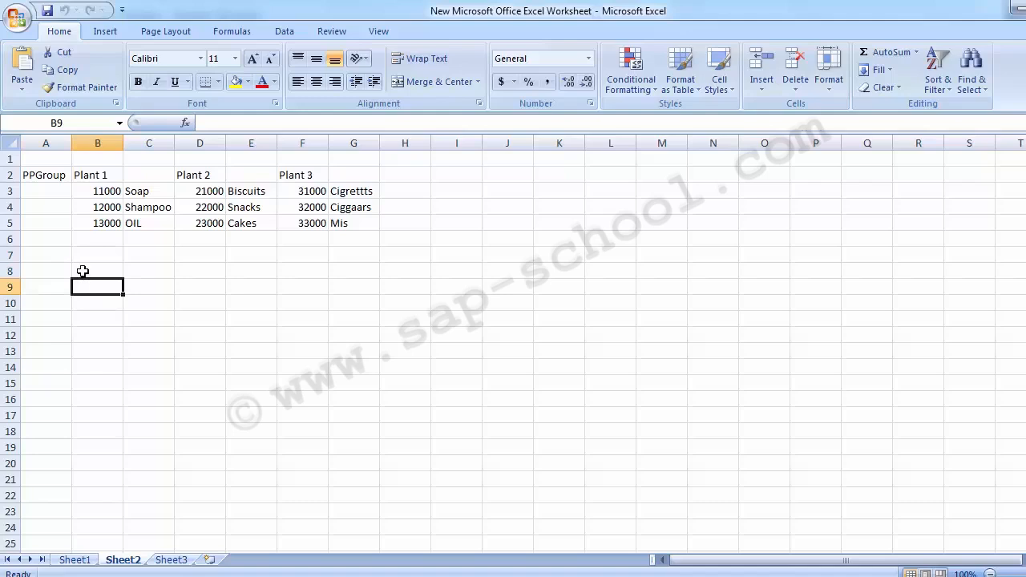
pyautogui.click(82, 269)
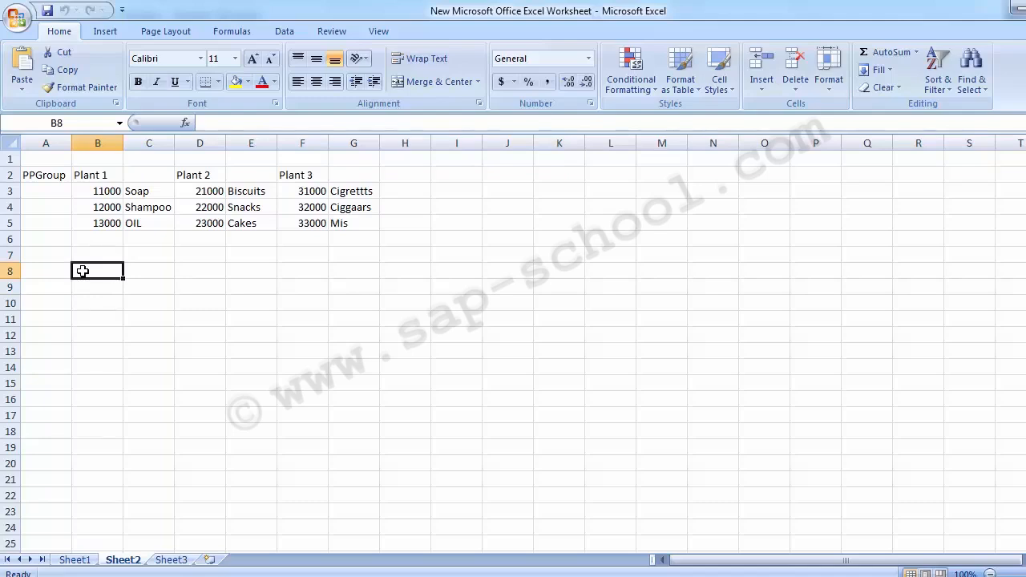
pyautogui.write('Pl')
pyautogui.press('Up')
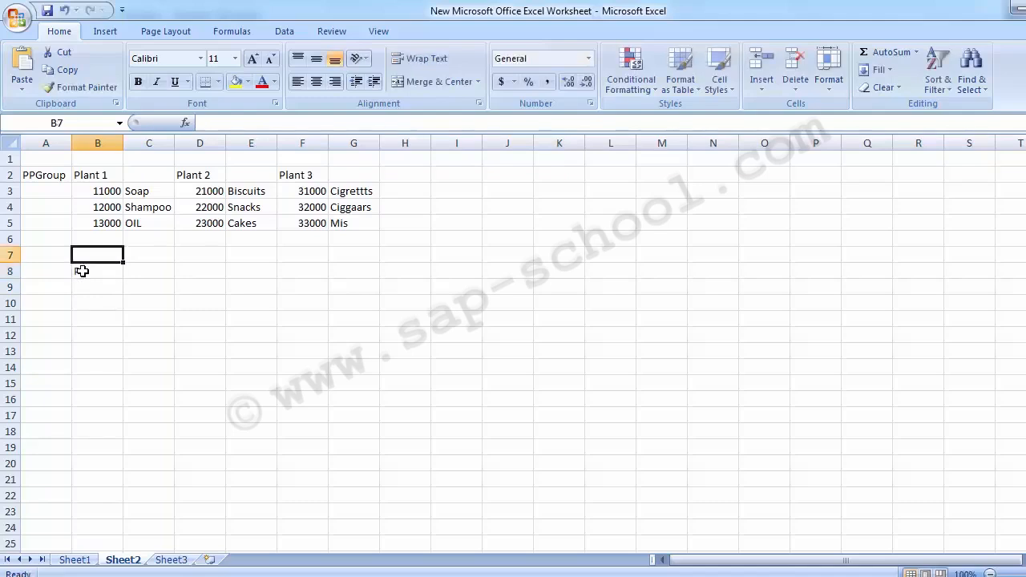
pyautogui.press('Down')
pyautogui.press('Delete')
pyautogui.press('Up')
pyautogui.press('Up')
pyautogui.press('Up')
pyautogui.press('Up')
pyautogui.press('Up')
pyautogui.press('Up')
pyautogui.press('Up')
pyautogui.press('Down')
pyautogui.press('Down')
pyautogui.press('Down')
pyautogui.press('Down')
pyautogui.press('Down')
pyautogui.press('Down')
pyautogui.press('Down')
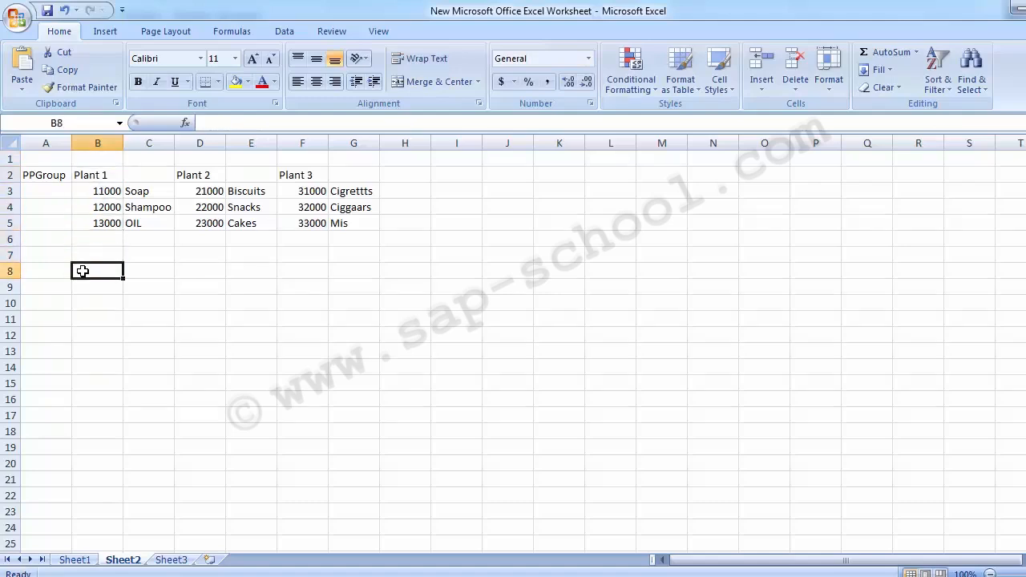
pyautogui.write('Plant ')
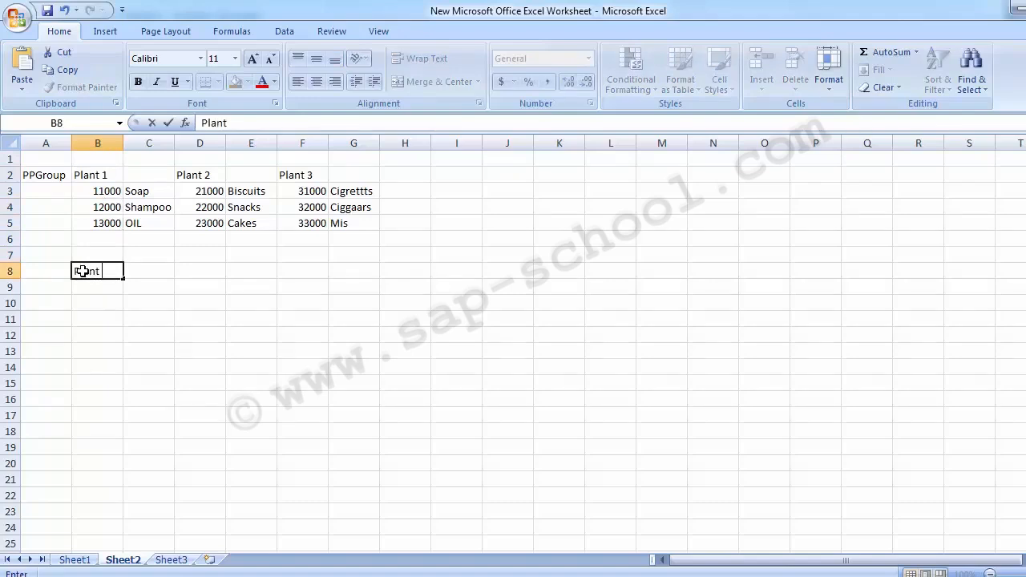
pyautogui.write('1')
pyautogui.press('Right')
pyautogui.press('Right')
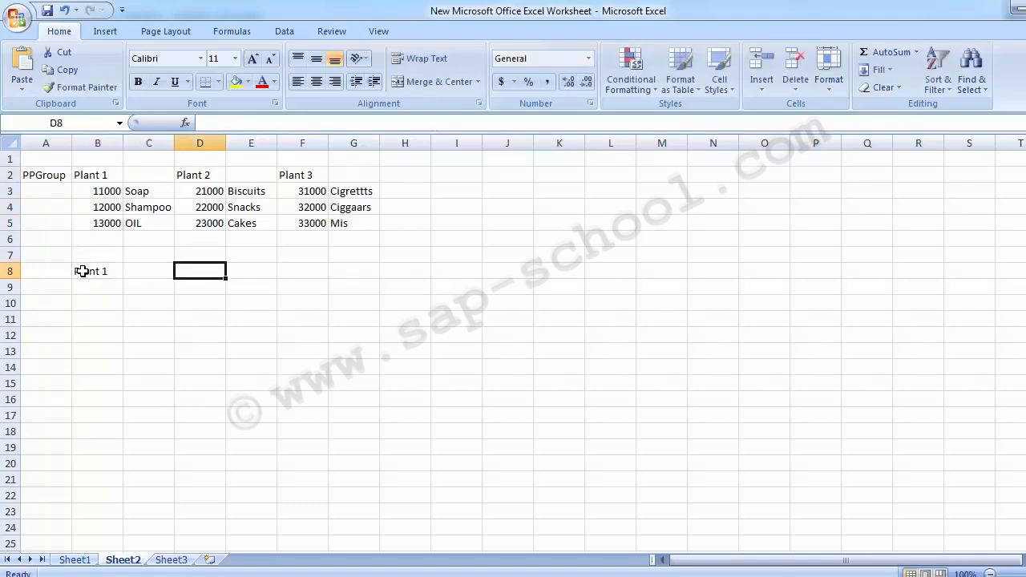
pyautogui.write('Pla')
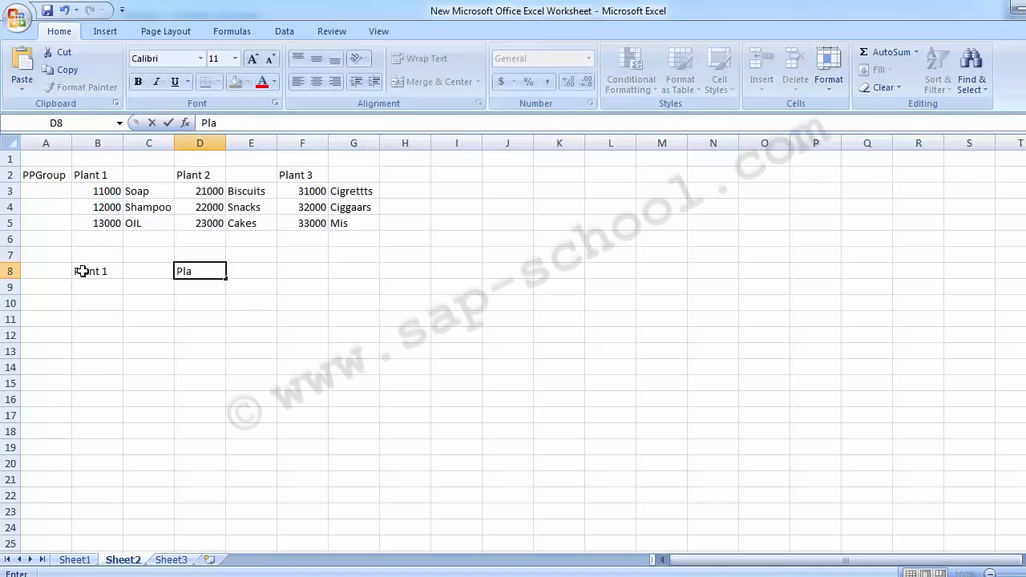
pyautogui.press('BackSpace')
pyautogui.press('BackSpace')
pyautogui.press('BackSpace')
# Copy the Plant 1, Plant 2 and Plant 3 headings from row 2 of the Excel sheet to row 8, starting at B8.
pyautogui.press('Up')
pyautogui.press('Up')
pyautogui.press('Up')
pyautogui.press('Up')
pyautogui.press('Up')
pyautogui.press('Up')
pyautogui.press('Left')
pyautogui.press('Left')
pyautogui.hotkey('shift', 'Right')
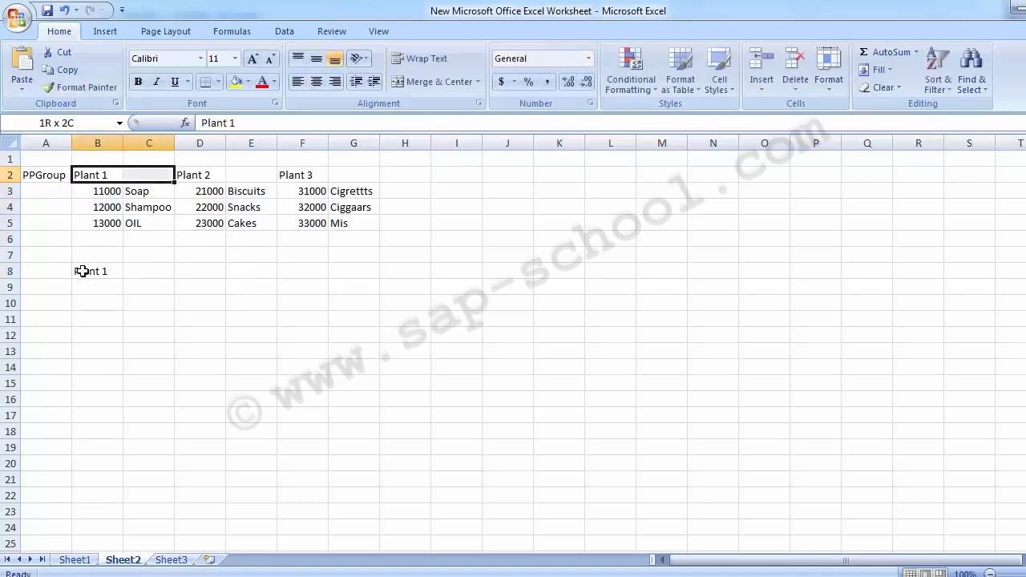
pyautogui.hotkey('shift', 'Right')
pyautogui.hotkey('shift', 'Right')
pyautogui.hotkey('shift', 'Right')
pyautogui.hotkey('ctrl', 'c')
pyautogui.press('Down')
pyautogui.press('Down')
pyautogui.press('Down')
pyautogui.press('Down')
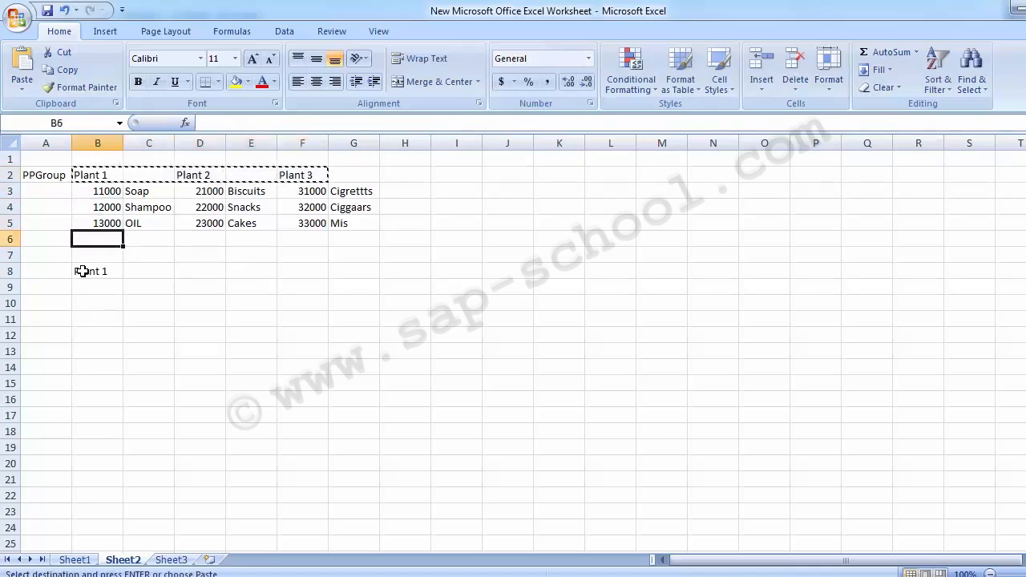
pyautogui.press('Down')
pyautogui.press('Down')
pyautogui.press('Return')
# Enter Product A as the first row label in cell A9, below the copied plant headings.
pyautogui.press('Left')
pyautogui.press('Down')
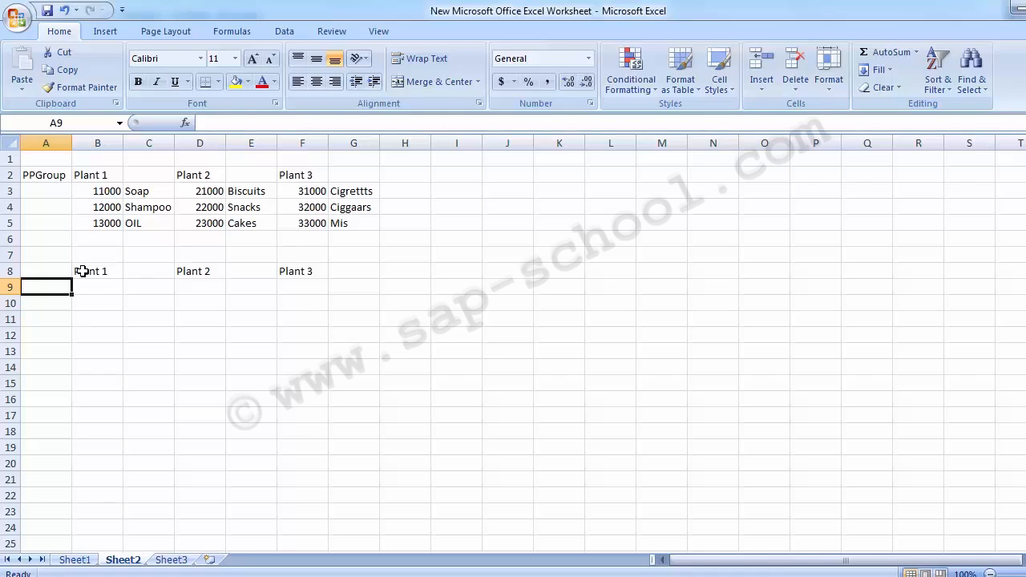
pyautogui.write('Product')
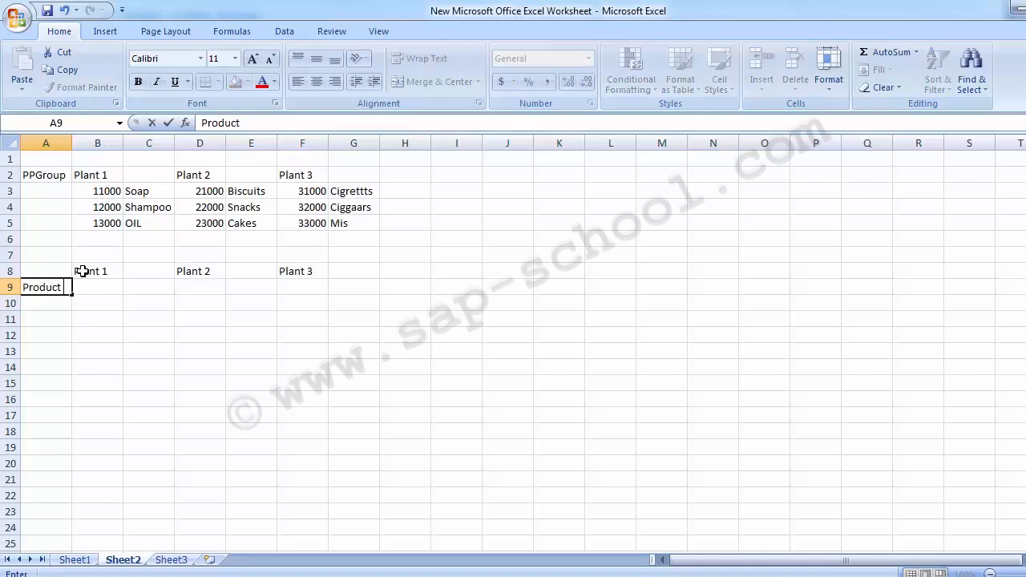
pyautogui.write(' A')
pyautogui.press('Return')
# Copy the Product A label from A9 into cells A10 to A12.
pyautogui.press('Up')
pyautogui.hotkey('ctrl', 'c')
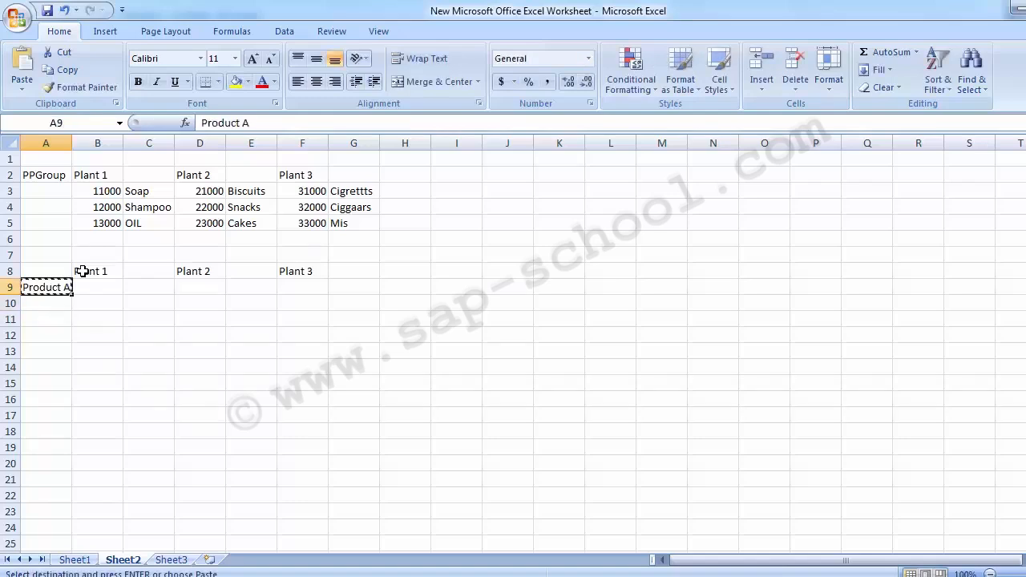
pyautogui.press('Down')
pyautogui.hotkey('shift', 'Down')
pyautogui.hotkey('shift', 'Down')
pyautogui.press('Return')
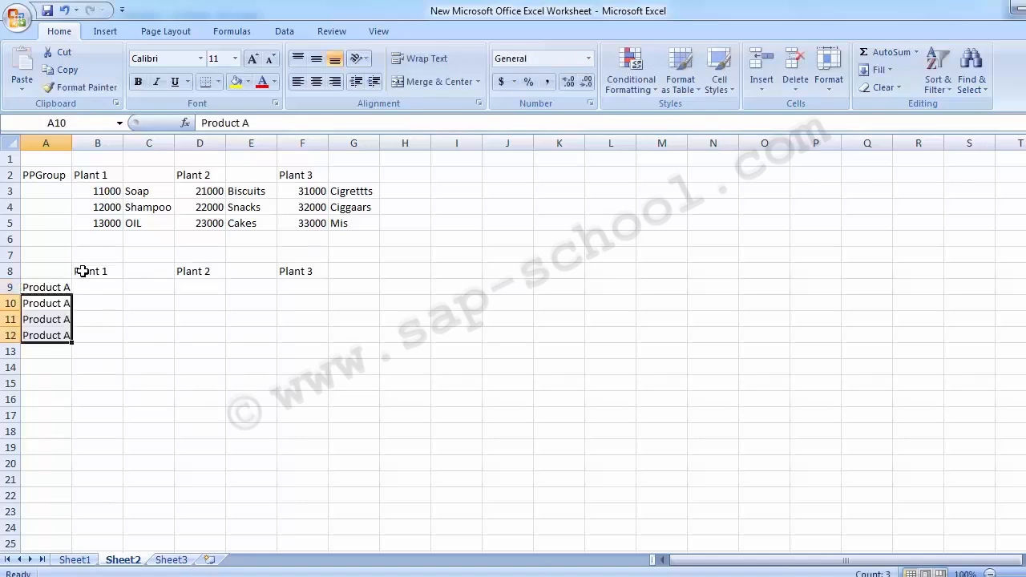
# Change the copied product labels to Product B in cell A10 and Product C in cell A11.
pyautogui.press('F2')
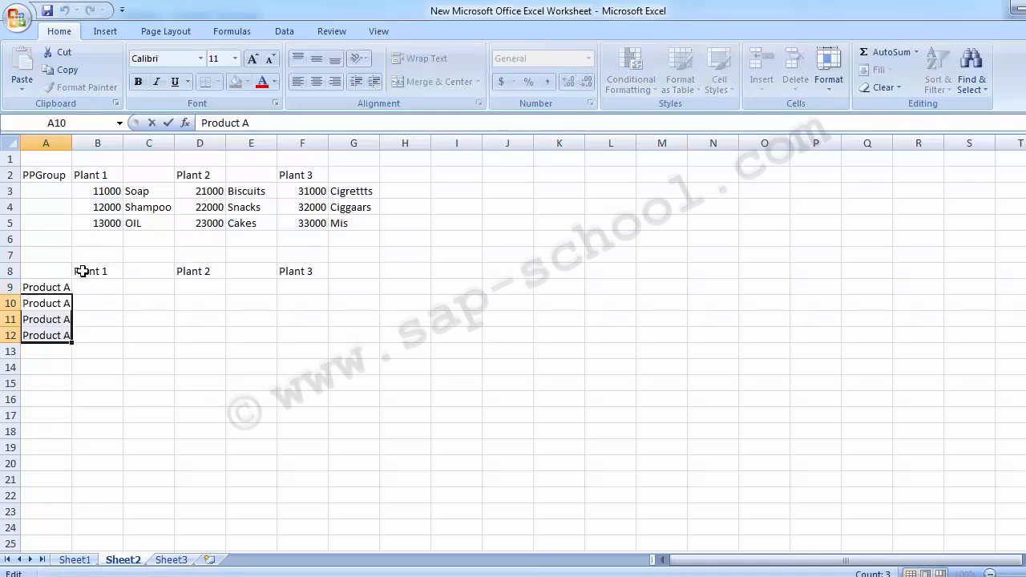
pyautogui.press('BackSpace')
pyautogui.write('B')
pyautogui.press('Return')
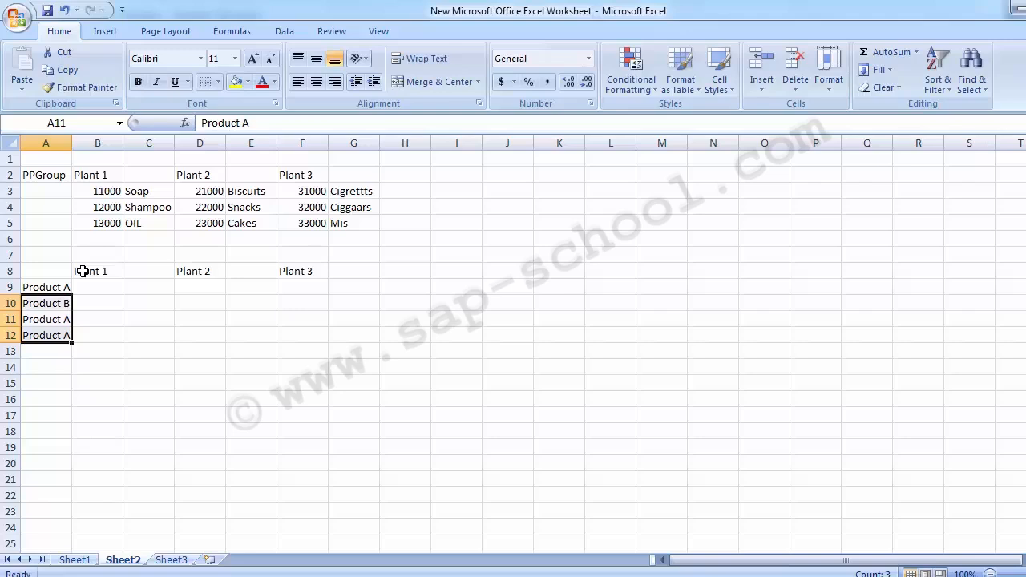
pyautogui.press('F2')
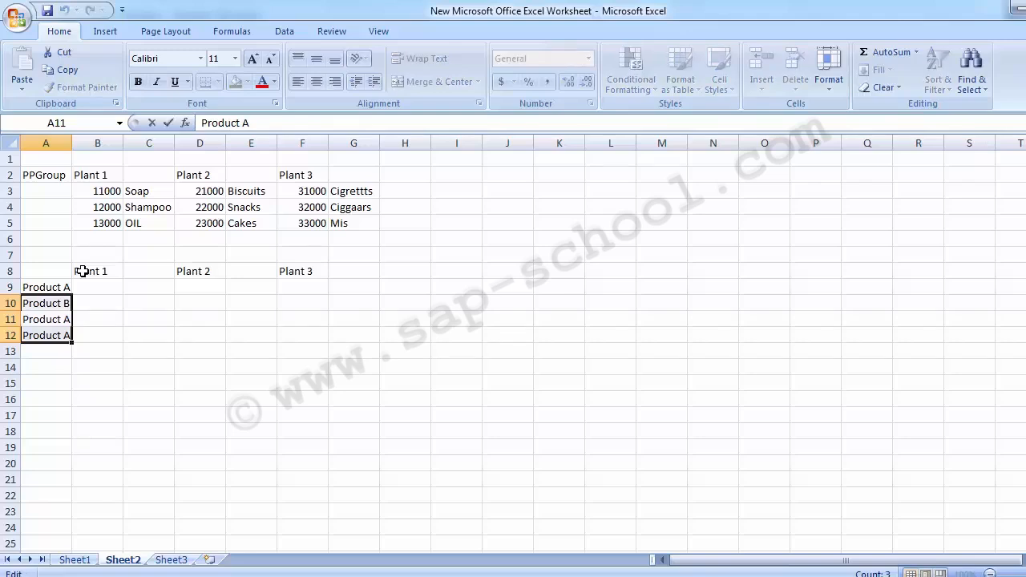
pyautogui.press('BackSpace')
pyautogui.write('C')
pyautogui.press('Return')
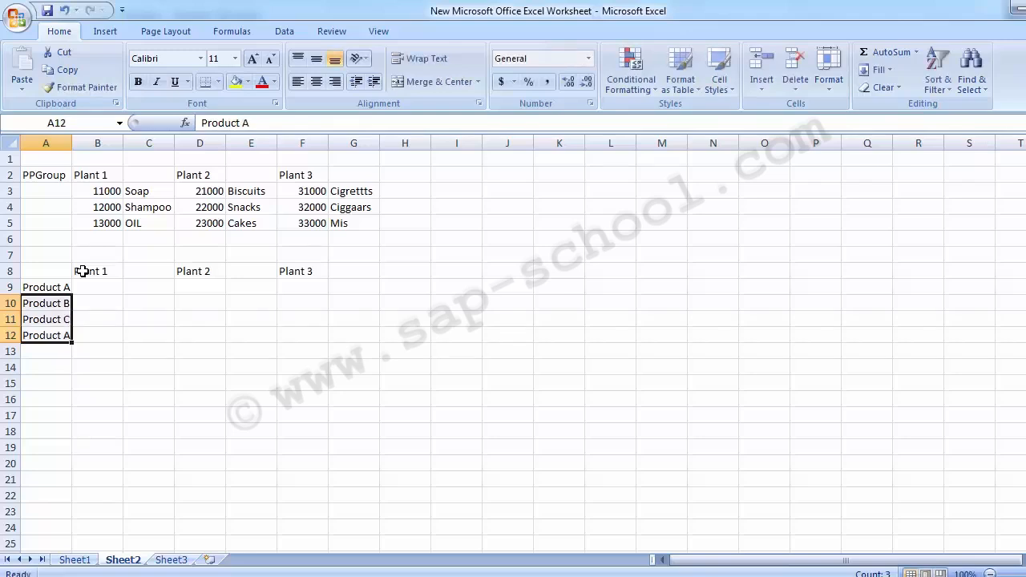
# Clear the surplus Product A label from cell A12 and go to cell B9.
pyautogui.press('Down')
pyautogui.press('Up')
pyautogui.press('Delete')
pyautogui.press('Right')
pyautogui.press('Up')
pyautogui.press('Up')
pyautogui.press('Up')
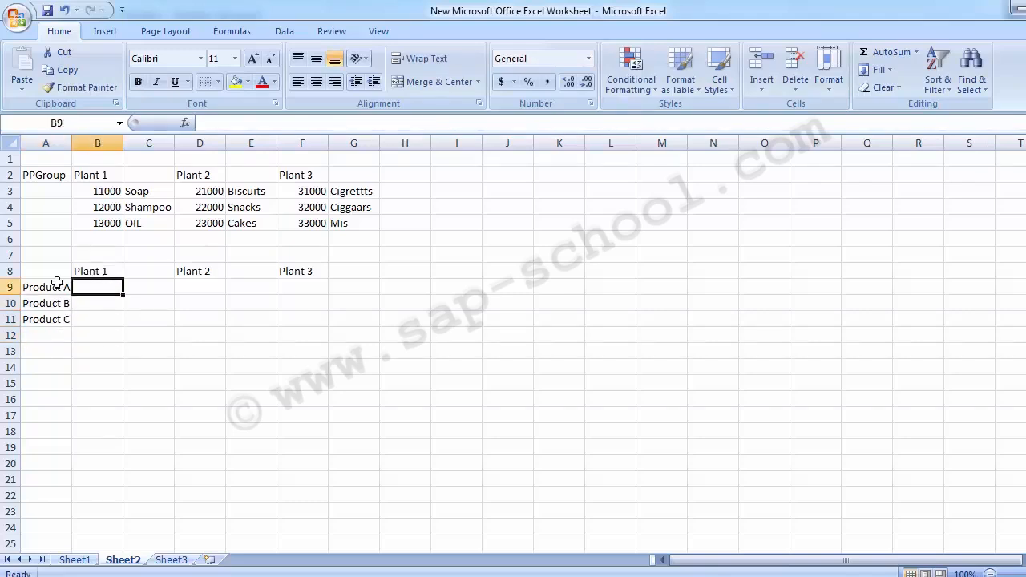
pyautogui.click(52, 285)
pyautogui.click(48, 303)
pyautogui.click(45, 320)
pyautogui.click(44, 287)
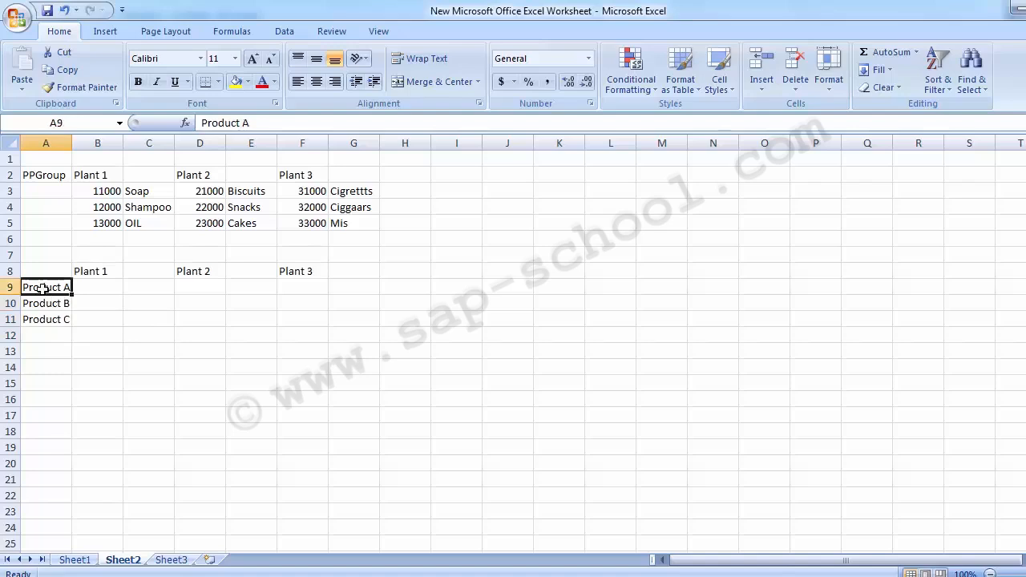
pyautogui.click(93, 274)
pyautogui.click(96, 286)
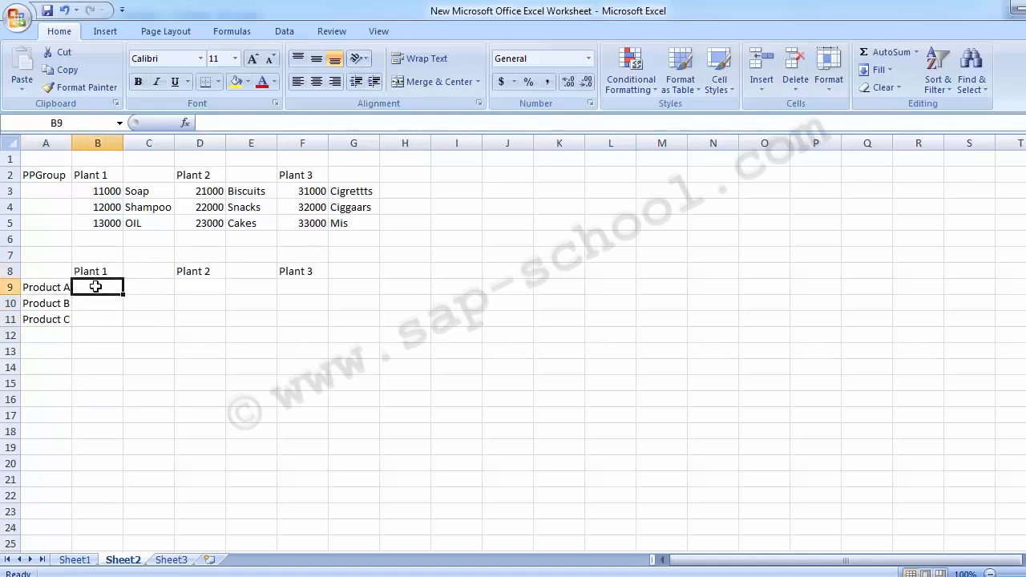
pyautogui.moveTo(50, 289); pyautogui.dragTo(50, 335)
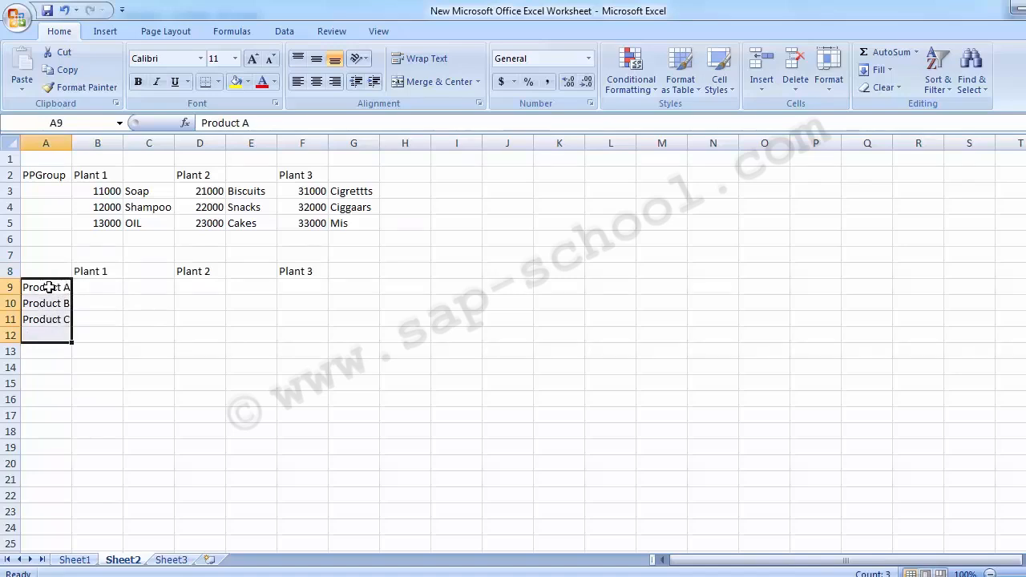
# Clear the product labels in A9 to A11 and enter Prodction as the row label in A9.
pyautogui.moveTo(46, 287); pyautogui.dragTo(48, 319)
pyautogui.press('Delete')
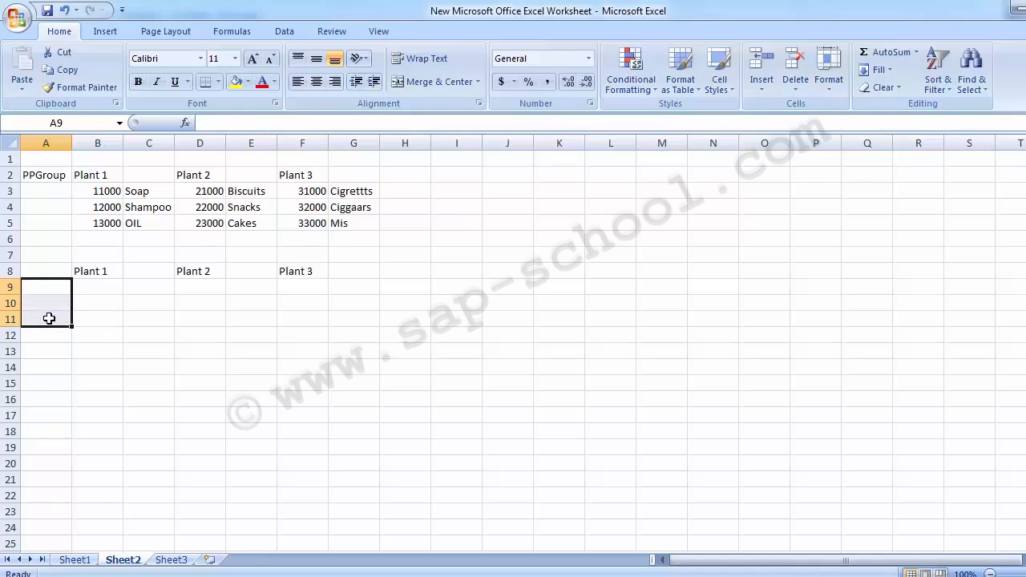
pyautogui.write('Prodct')
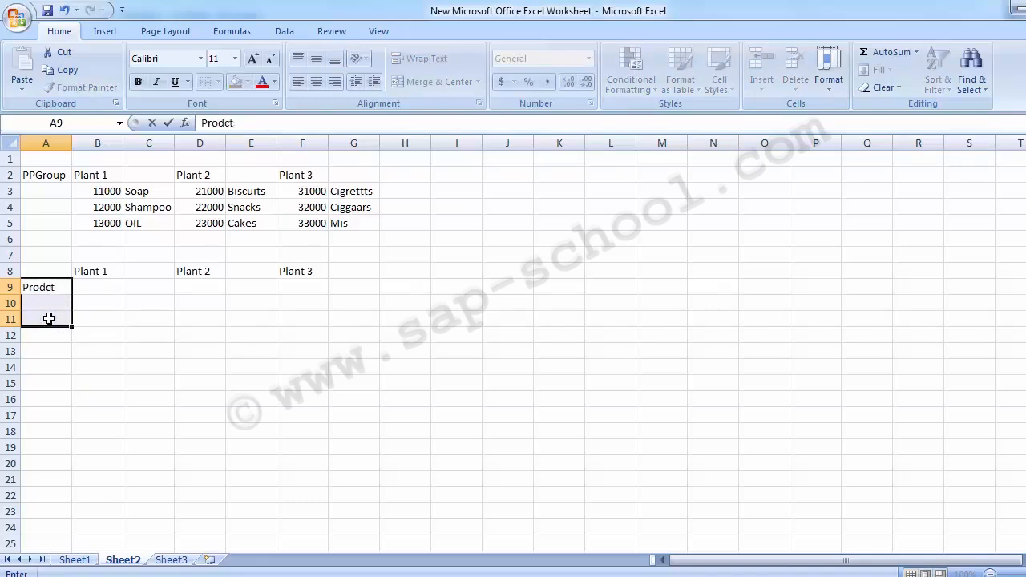
pyautogui.write('ion')
pyautogui.press('Return')
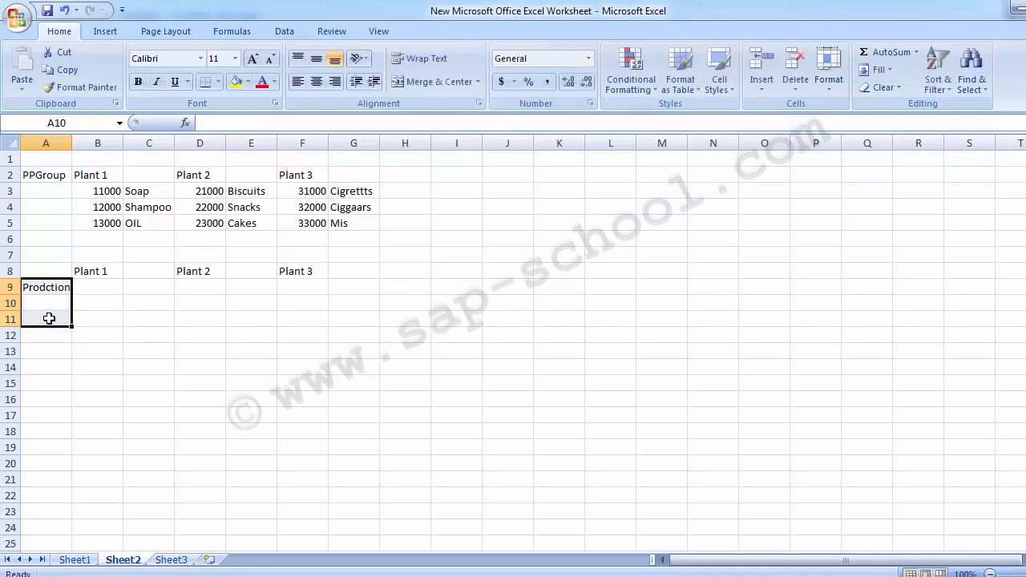
# Add the department row labels HR in cell A10 and Selling & Dist. in cell A11.
pyautogui.press('Down')
pyautogui.press('Right')
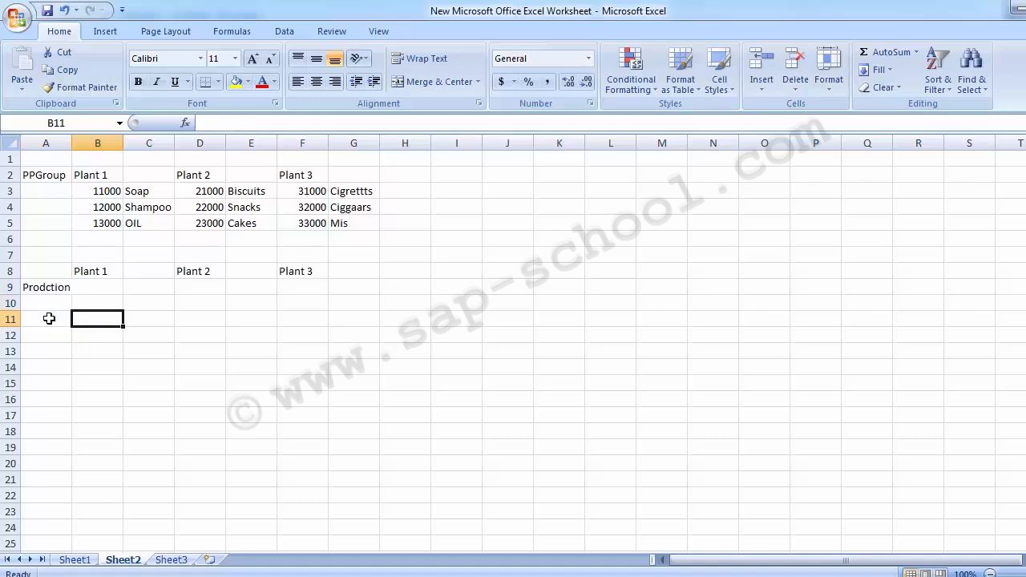
pyautogui.press('Left')
pyautogui.press('Up')
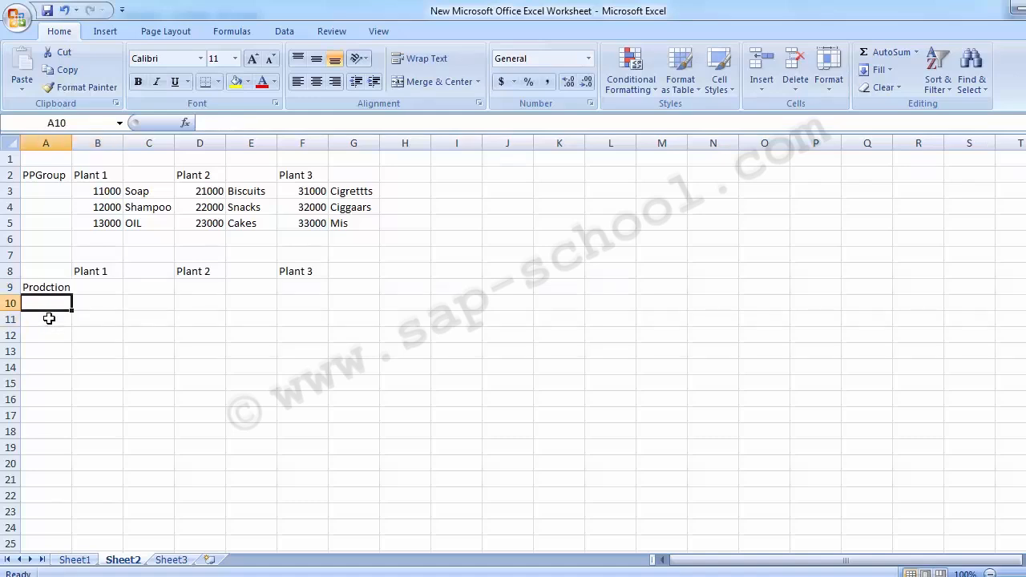
pyautogui.write('HR')
pyautogui.press('Return')
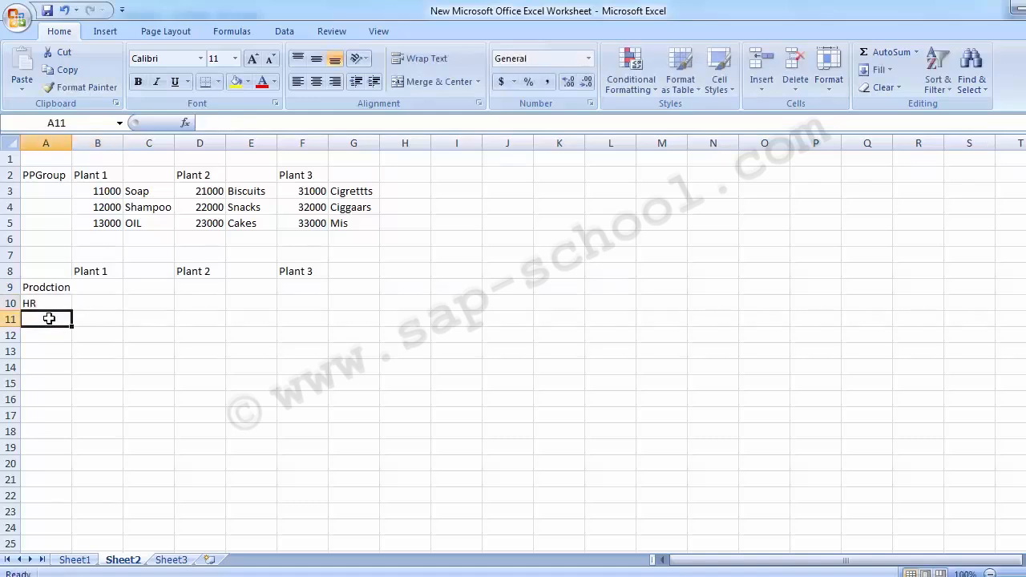
pyautogui.write('Selling')
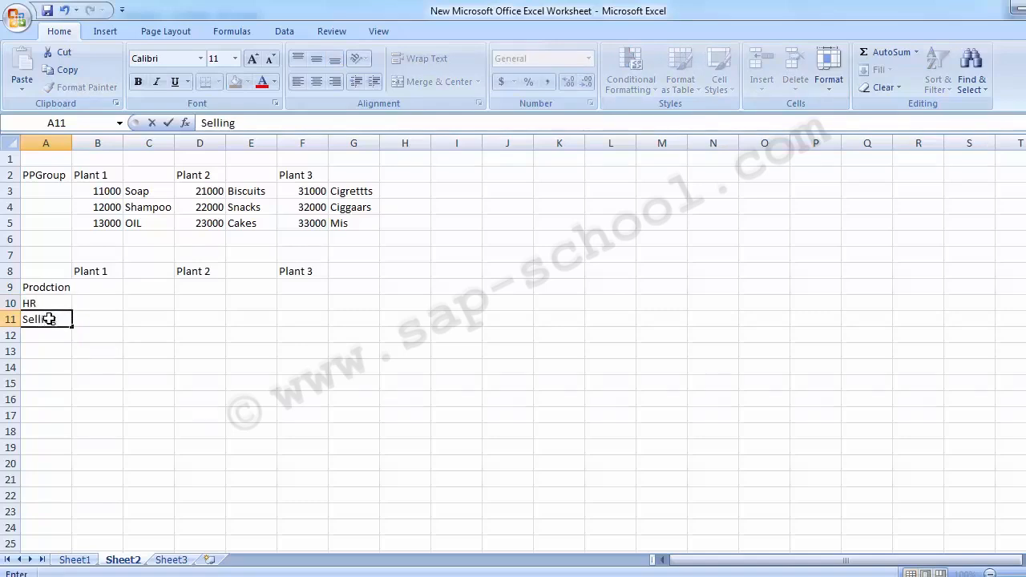
pyautogui.write(' & Dist.')
pyautogui.press('Return')
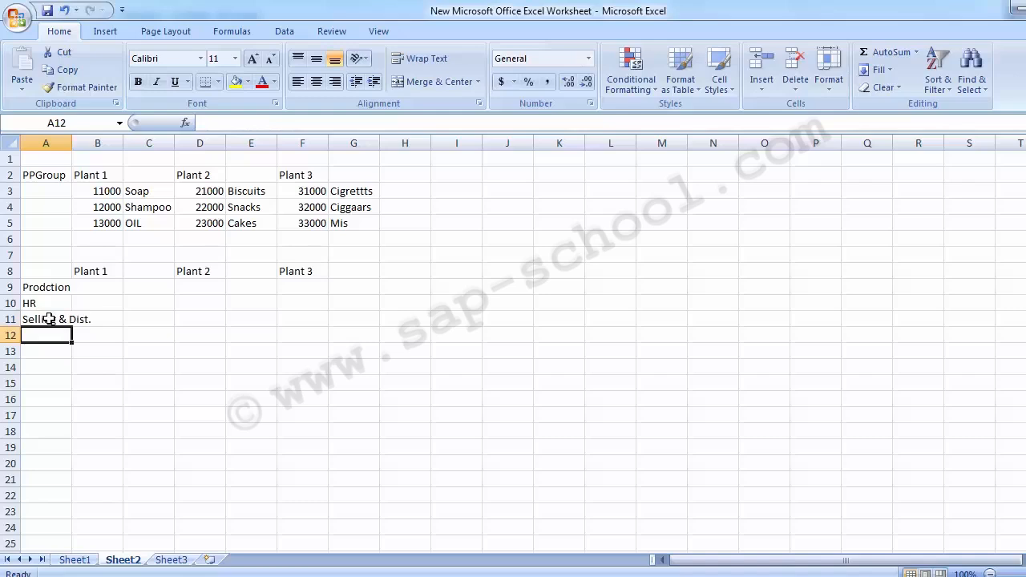
# Add the department row labels Admin., Acconts and IT in cells A12 to A14.
pyautogui.write('Admin.')
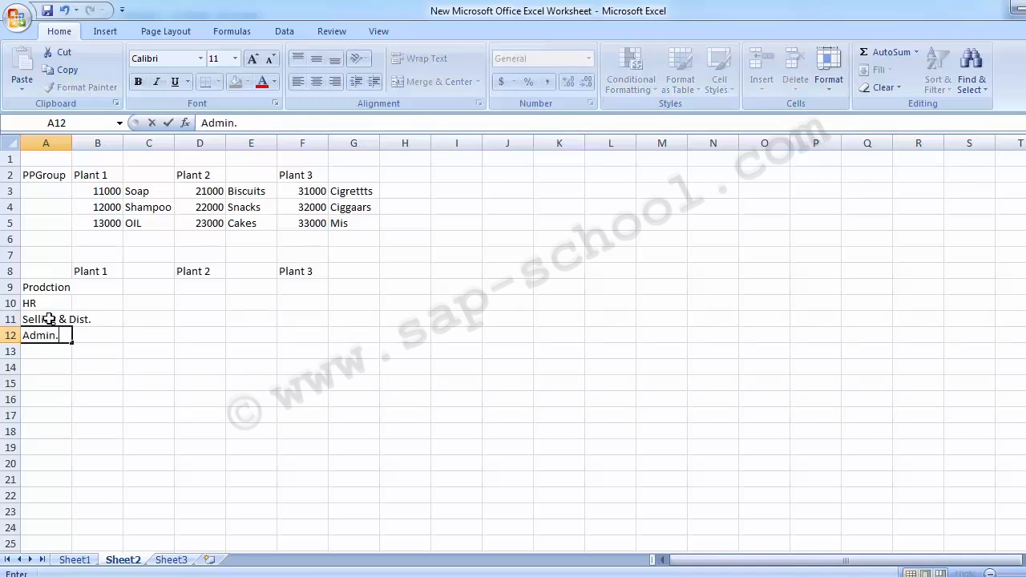
pyautogui.press('Return')
pyautogui.write('Acc')
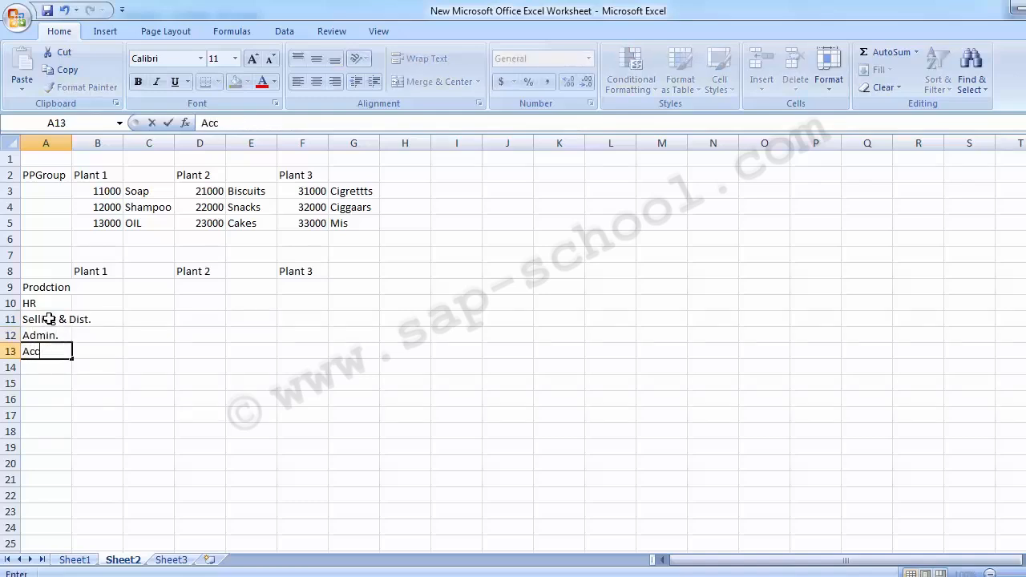
pyautogui.write('onts')
pyautogui.press('Return')
pyautogui.write('IT')
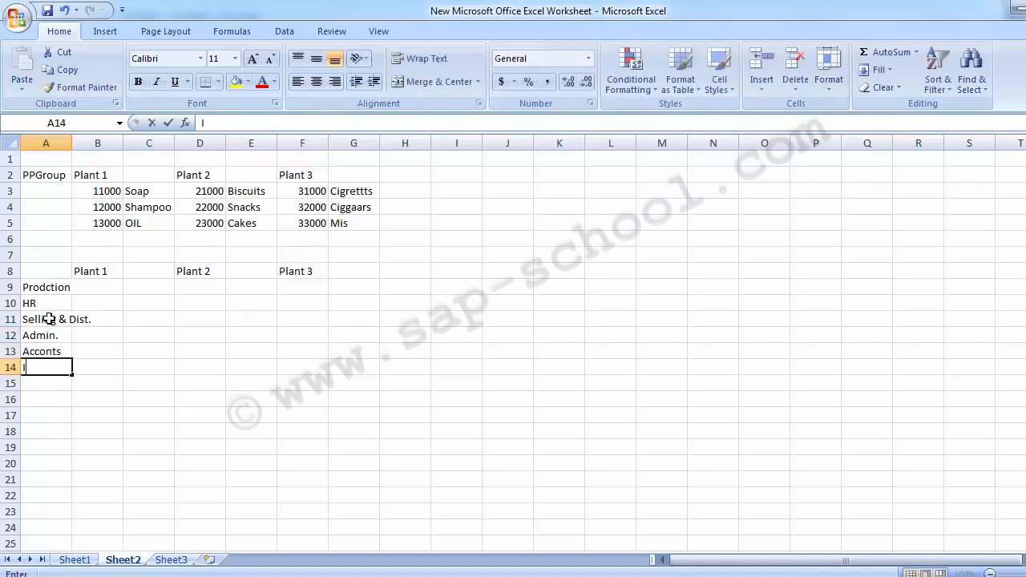
pyautogui.press('Tab')
# Widen column A to fit the Selling & Dist. label and select cell B9.
pyautogui.press('Up')
pyautogui.press('Up')
pyautogui.press('Up')
pyautogui.press('Up')
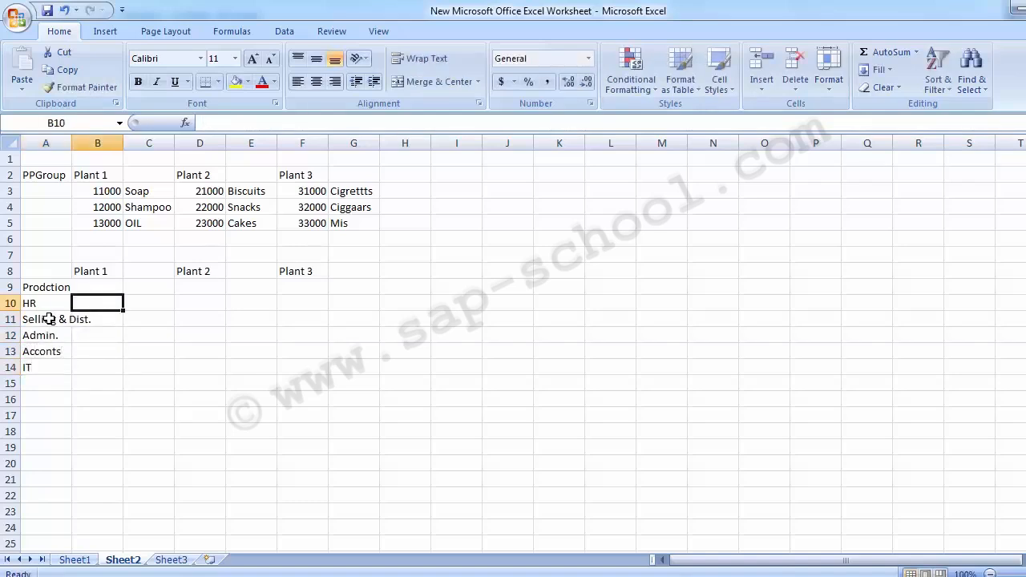
pyautogui.moveTo(71, 143); pyautogui.dragTo(95, 142)
pyautogui.click(115, 286)
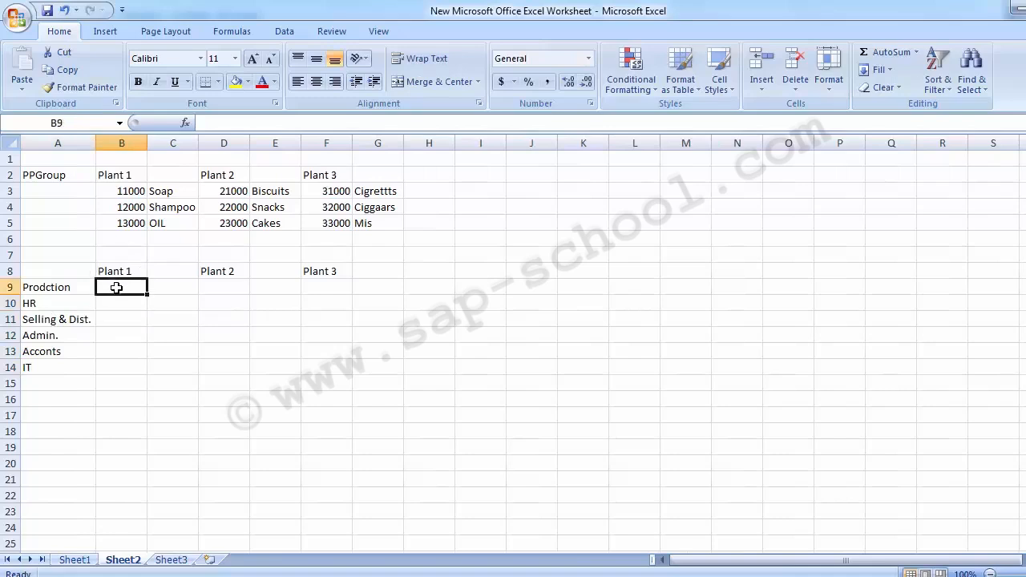
# Enter 110000 as the Plant 1 cost center number for the Prodction row in cell B9.
pyautogui.moveTo(64, 287); pyautogui.dragTo(55, 380)
pyautogui.click(121, 286)
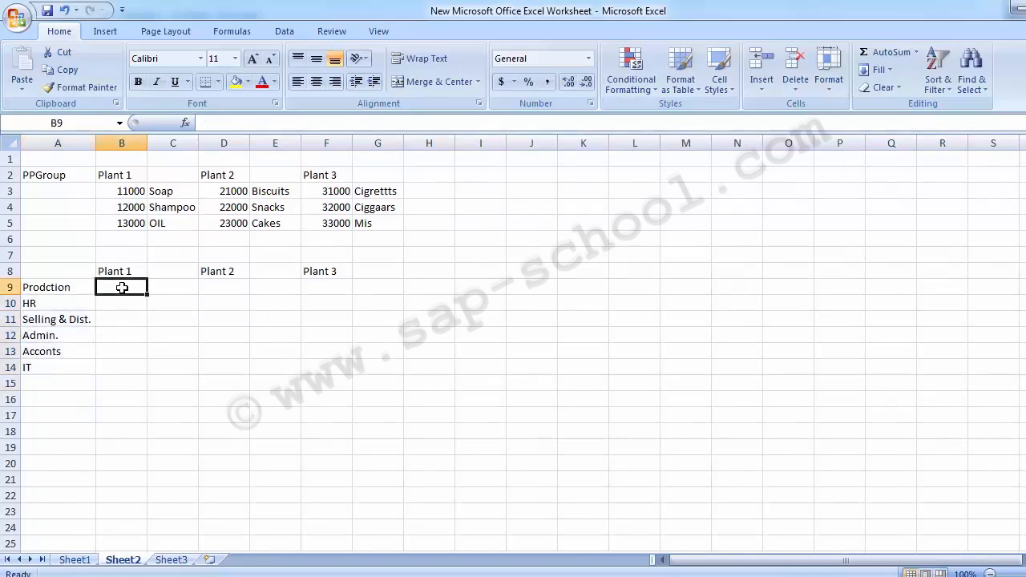
pyautogui.click(201, 286)
pyautogui.click(330, 286)
pyautogui.click(124, 288)
pyautogui.write('1')
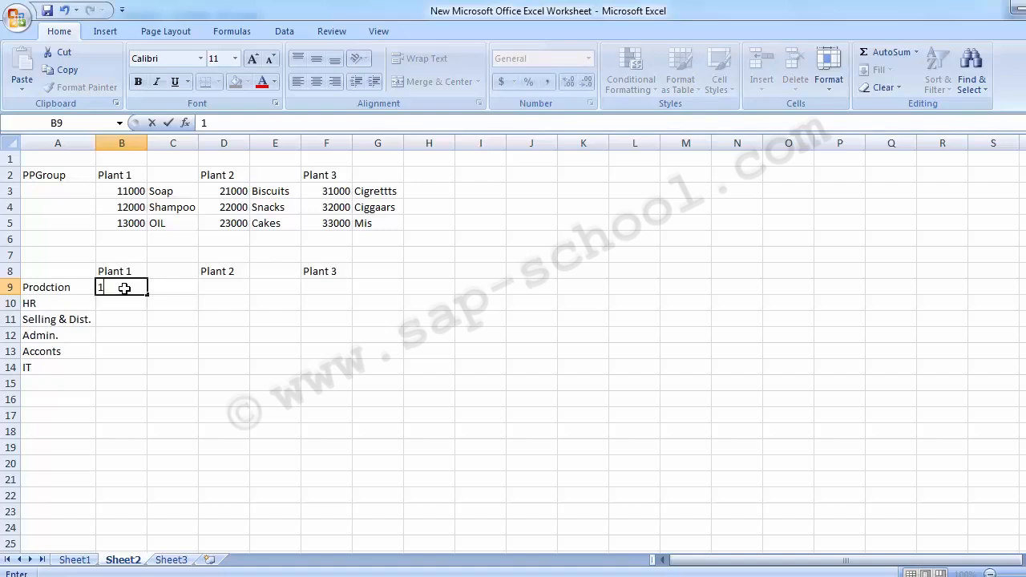
pyautogui.write('10000')
pyautogui.press('Return')
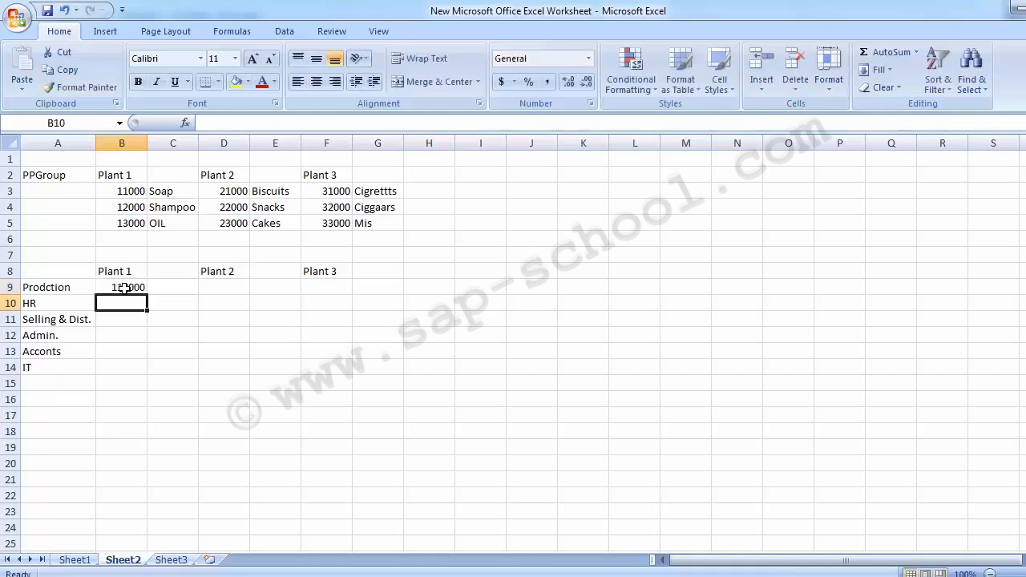
# Check the existing Plant 1 Soap number in B3 against the new numbering and return to cell B10.
pyautogui.press('Up')
pyautogui.press('Up')
pyautogui.press('Up')
pyautogui.press('Up')
pyautogui.press('Up')
pyautogui.press('Up')
pyautogui.press('Up')
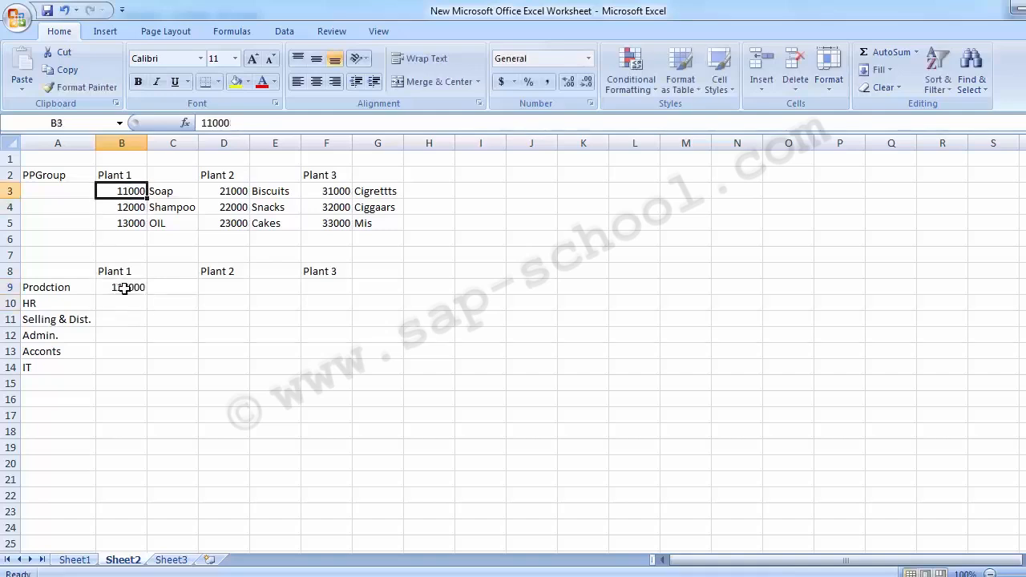
pyautogui.press('Down')
pyautogui.press('Down')
pyautogui.press('Down')
pyautogui.press('Down')
pyautogui.press('Down')
pyautogui.press('Down')
pyautogui.press('Down')
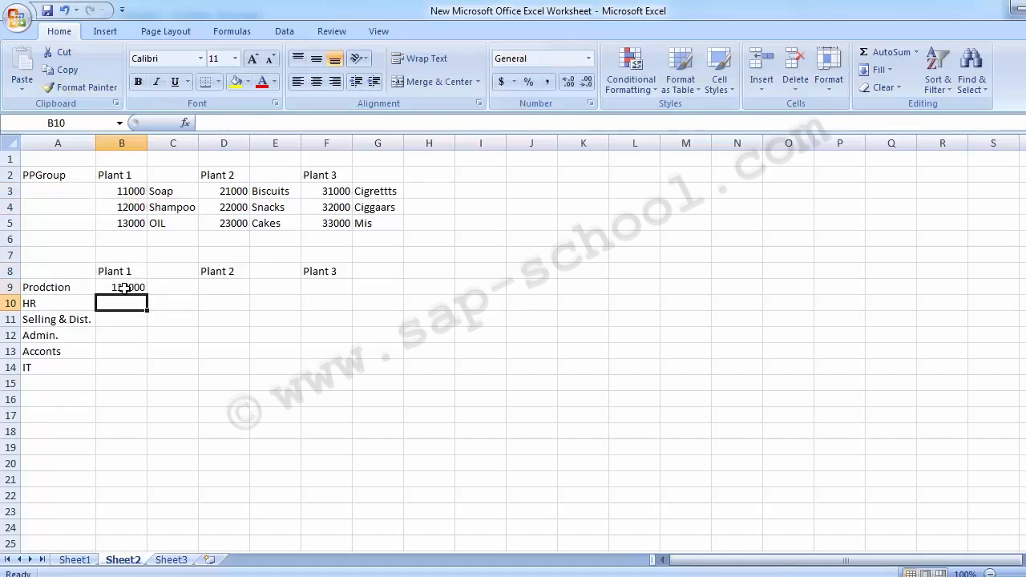
# Enter the Plant 1 numbers 120000 for HR in B10 and 130000 for Selling & Dist. in B11.
pyautogui.write('1')
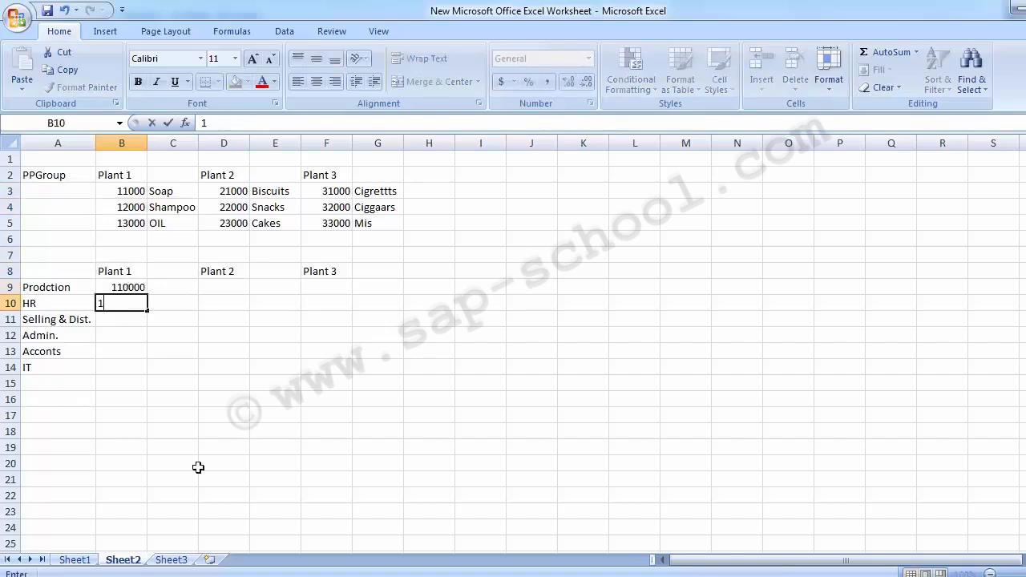
pyautogui.write('200000')
pyautogui.press('BackSpace')
pyautogui.press('Return')
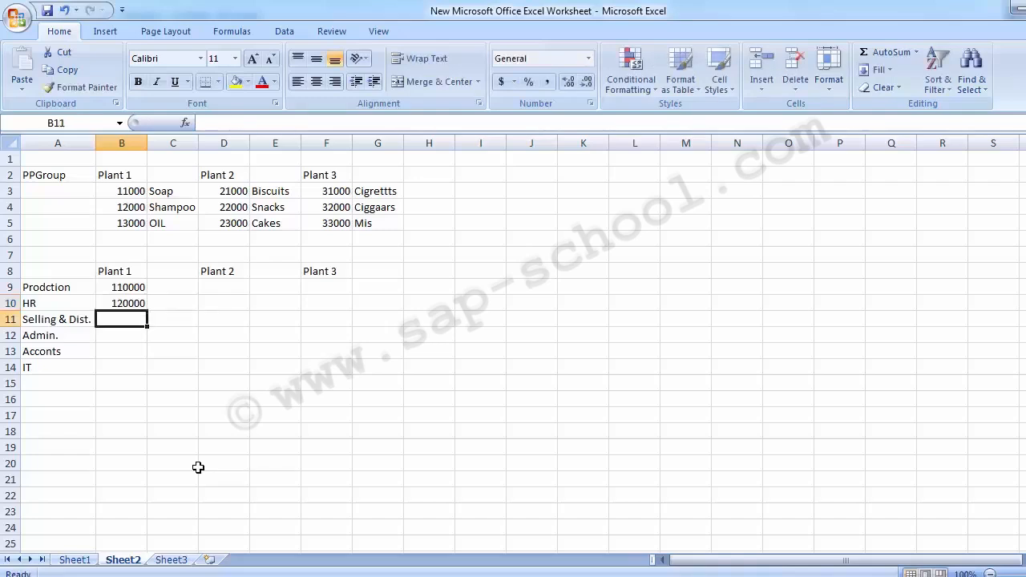
pyautogui.write('13')
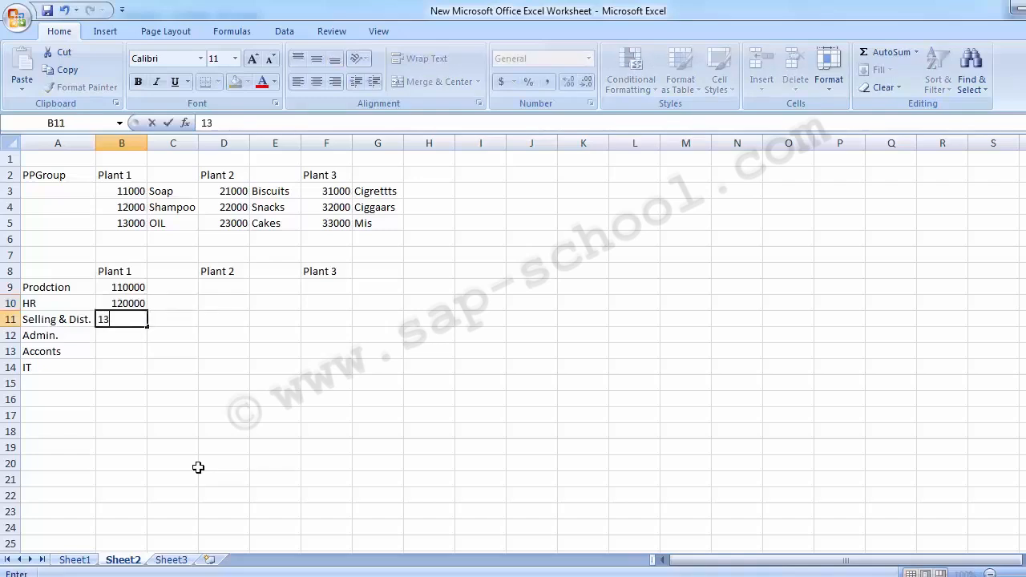
pyautogui.write('0000\\')
pyautogui.press('BackSpace')
pyautogui.press('Return')
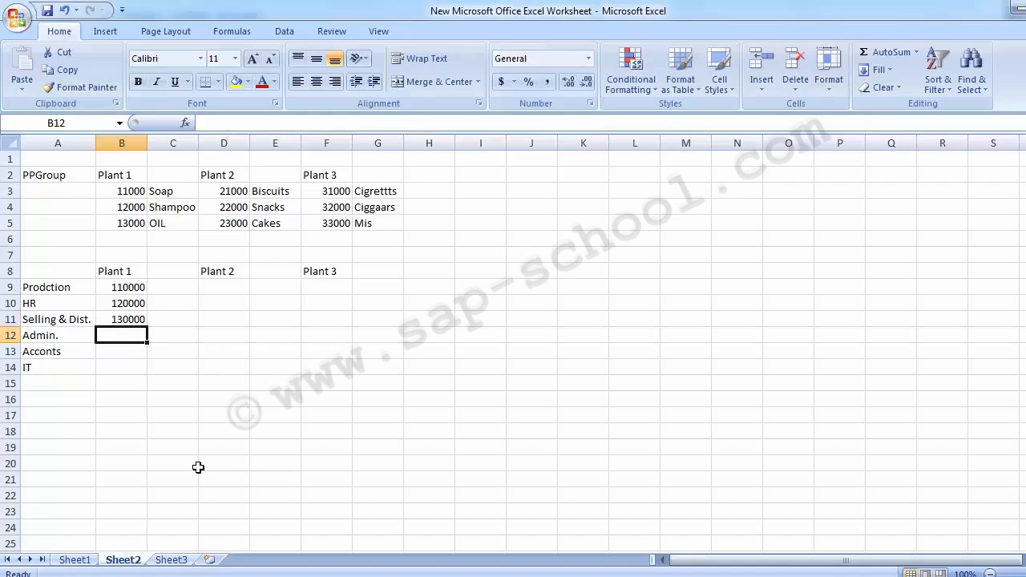
# Enter the Plant 1 numbers 140000 for Admin. in B12 and 150000 for Acconts in B13.
pyautogui.write('140000')
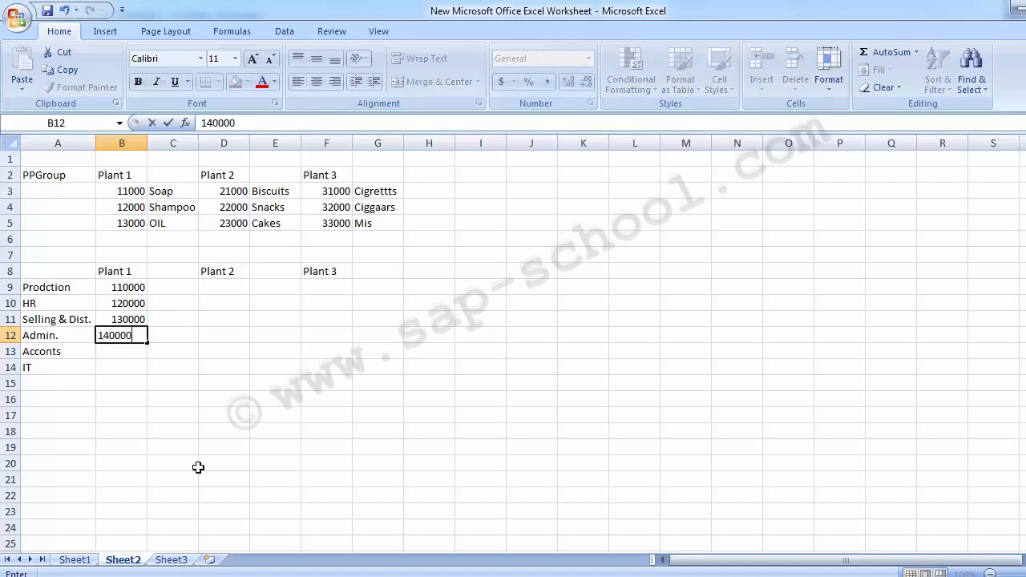
pyautogui.press('Return')
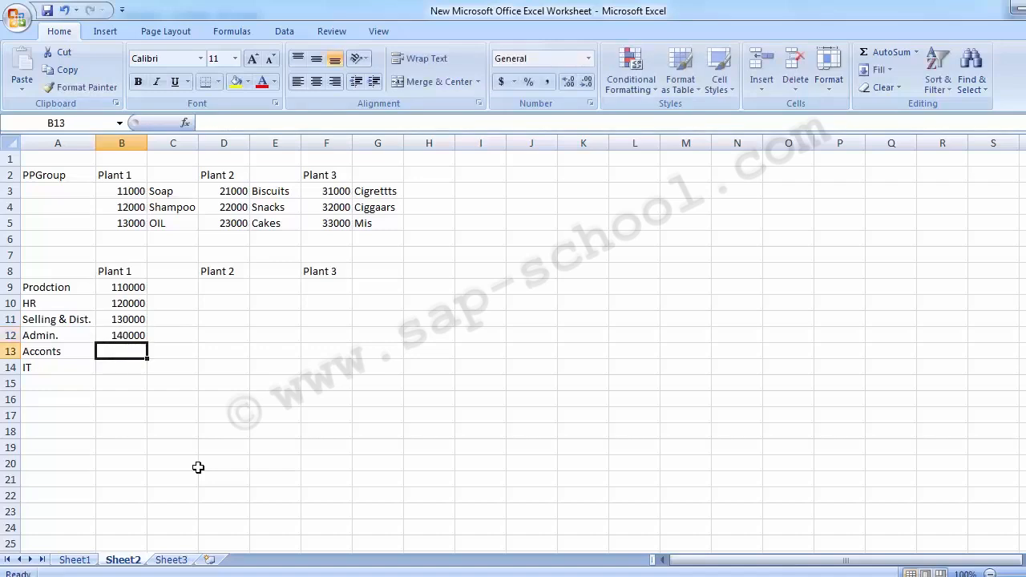
pyautogui.write('5000')
pyautogui.press('BackSpace')
pyautogui.press('BackSpace')
pyautogui.press('BackSpace')
pyautogui.press('BackSpace')
pyautogui.press('BackSpace')
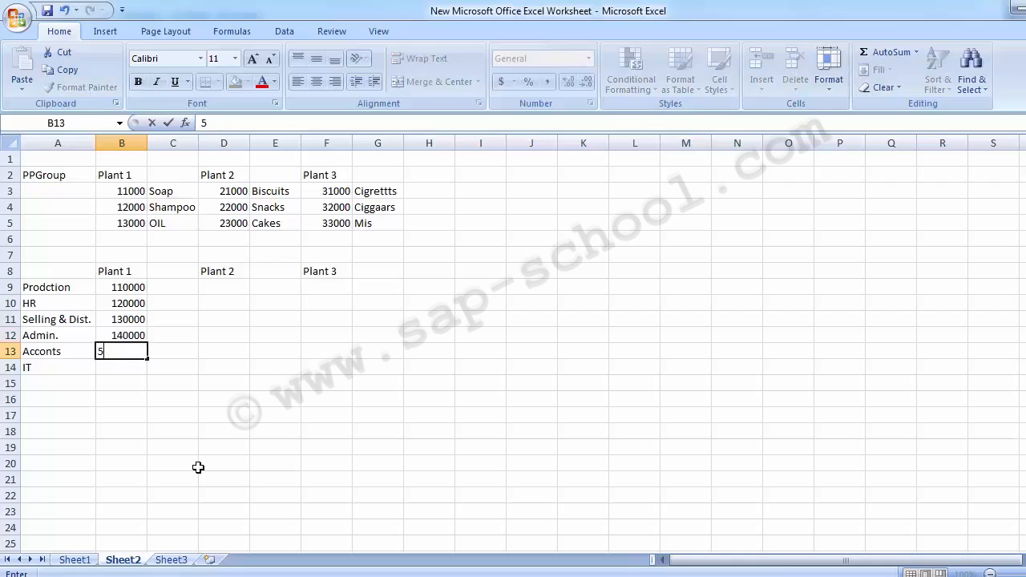
pyautogui.write('150000')
pyautogui.press('Return')
# Review the Plant 1 numbers assigned to the departments from B9 down to B12.
pyautogui.press('Up')
pyautogui.press('Up')
pyautogui.press('Up')
pyautogui.press('Up')
pyautogui.press('Up')
pyautogui.press('Down')
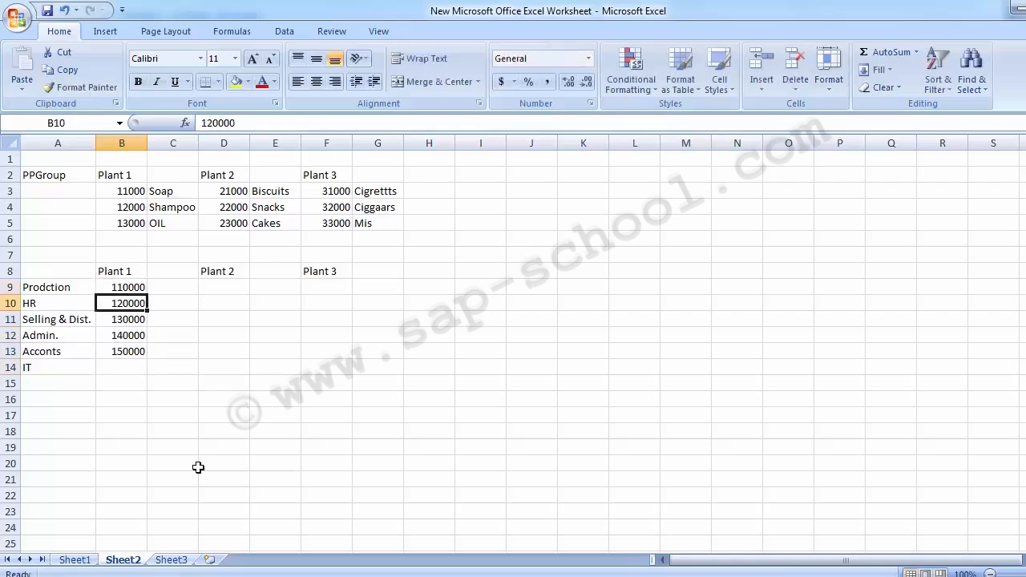
pyautogui.press('Down')
pyautogui.press('Down')
pyautogui.press('Up')
pyautogui.press('Up')
pyautogui.press('Up')
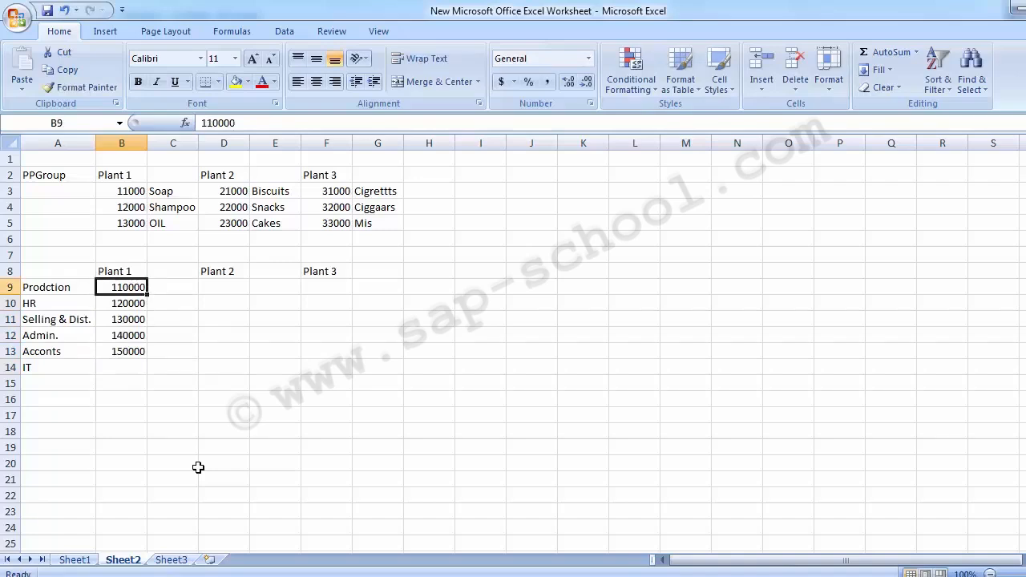
# Copy 110000 from B9 into the Cost Center field in SAP and set the Valid From date to 01.04.2014.
pyautogui.hotkey('ctrl', 'c')
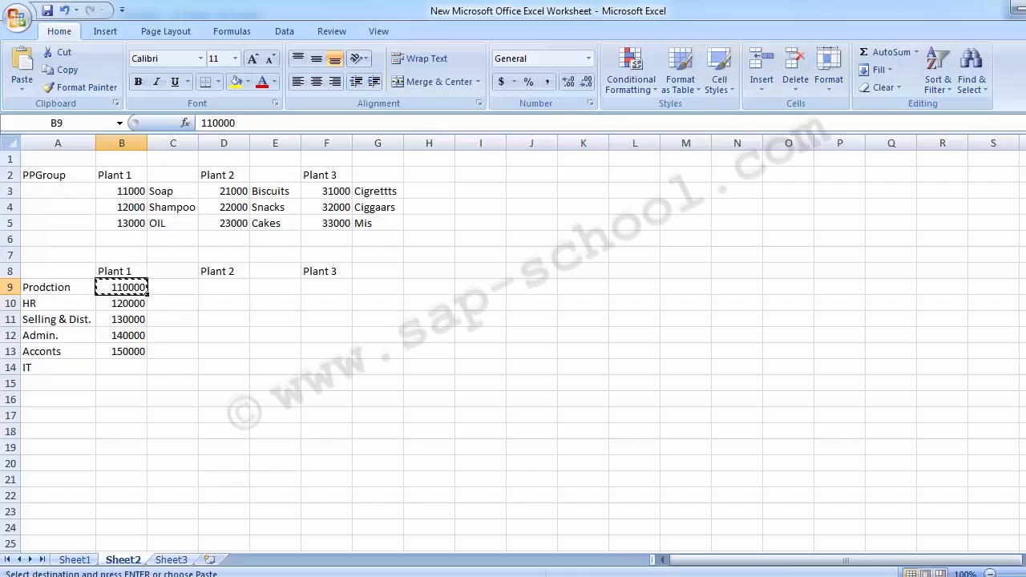
pyautogui.moveTo(420, 575)
pyautogui.click(499, 512)
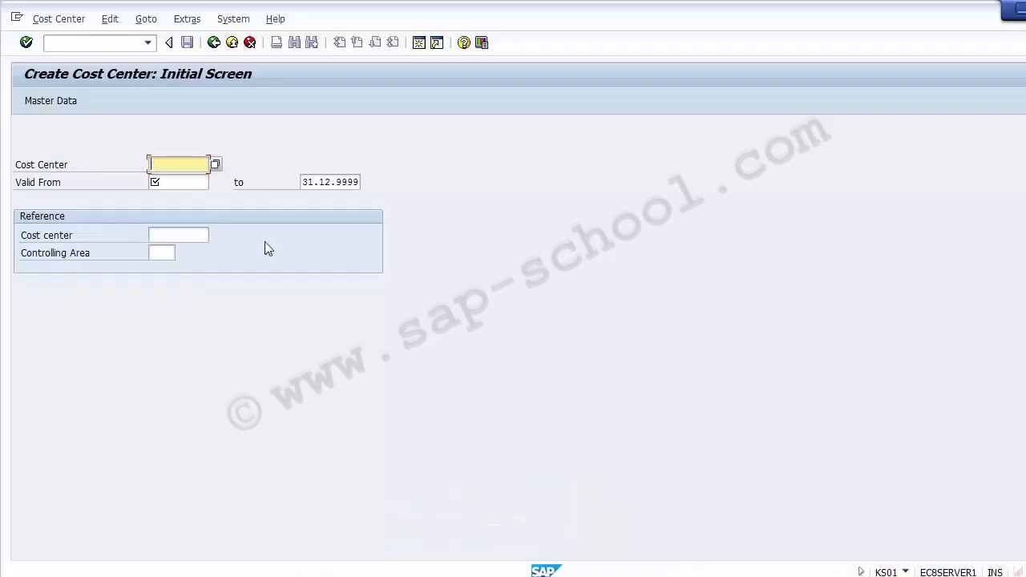
pyautogui.hotkey('ctrl', 'v')
pyautogui.click(179, 183)
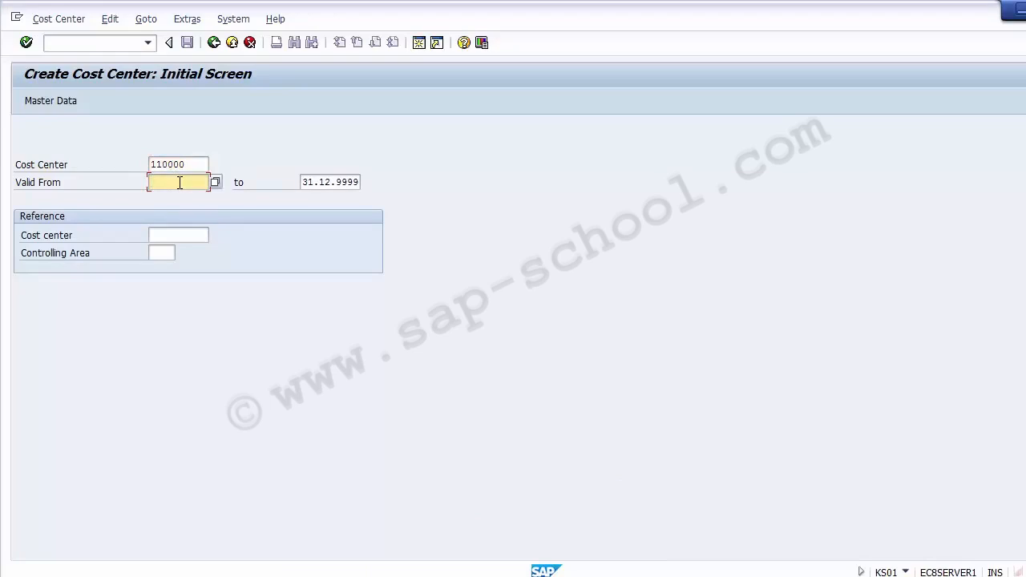
pyautogui.click(197, 166)
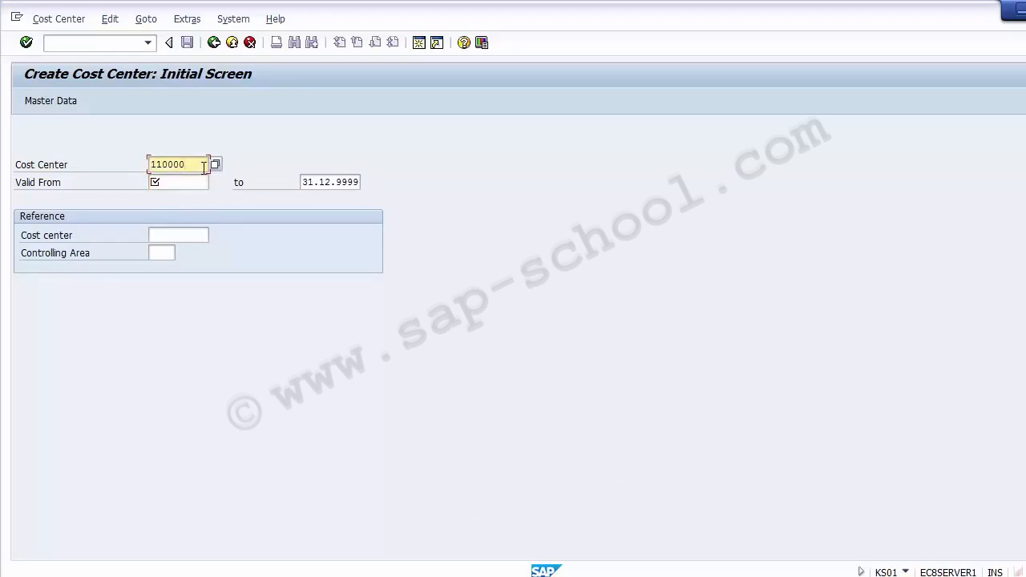
pyautogui.moveTo(203, 165); pyautogui.dragTo(136, 167)
pyautogui.click(168, 182)
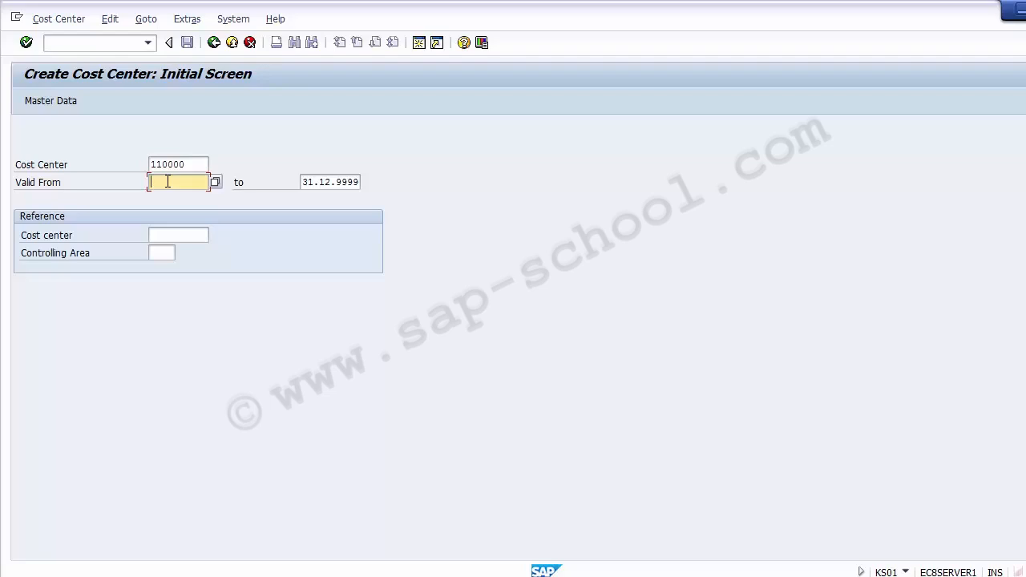
pyautogui.write('01.04.2014')
# Set the end of the cost center's validity period to 31.12.2014.
pyautogui.click(344, 182)
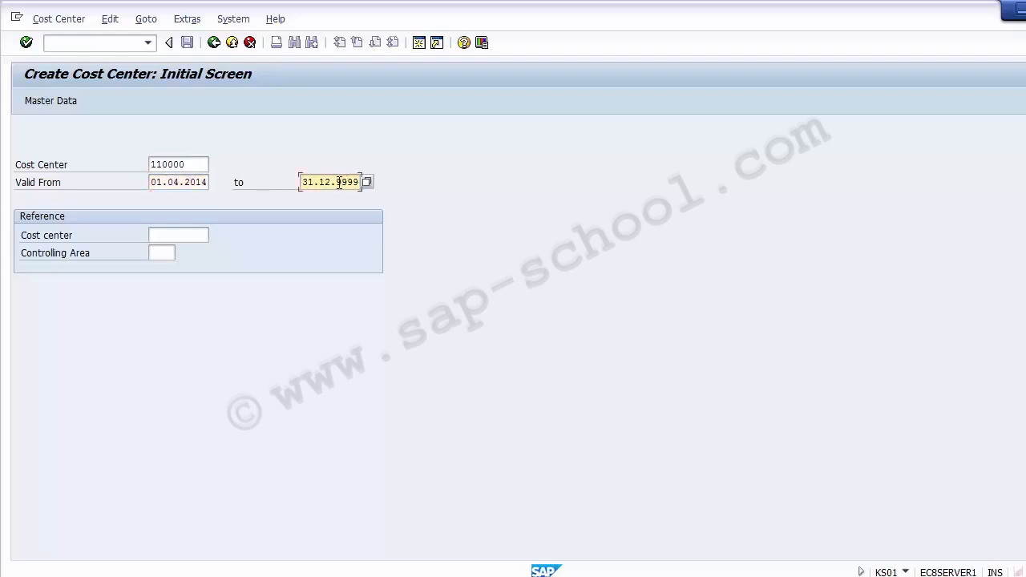
pyautogui.moveTo(337, 182)
pyautogui.mouseDown()
pyautogui.moveTo(367, 180)
pyautogui.moveTo(337, 181)
pyautogui.mouseUp()
pyautogui.press('Delete')
pyautogui.press('Delete')
pyautogui.press('Delete')
pyautogui.press('Delete')
pyautogui.write('2014')
pyautogui.moveTo(194, 165); pyautogui.dragTo(105, 165)
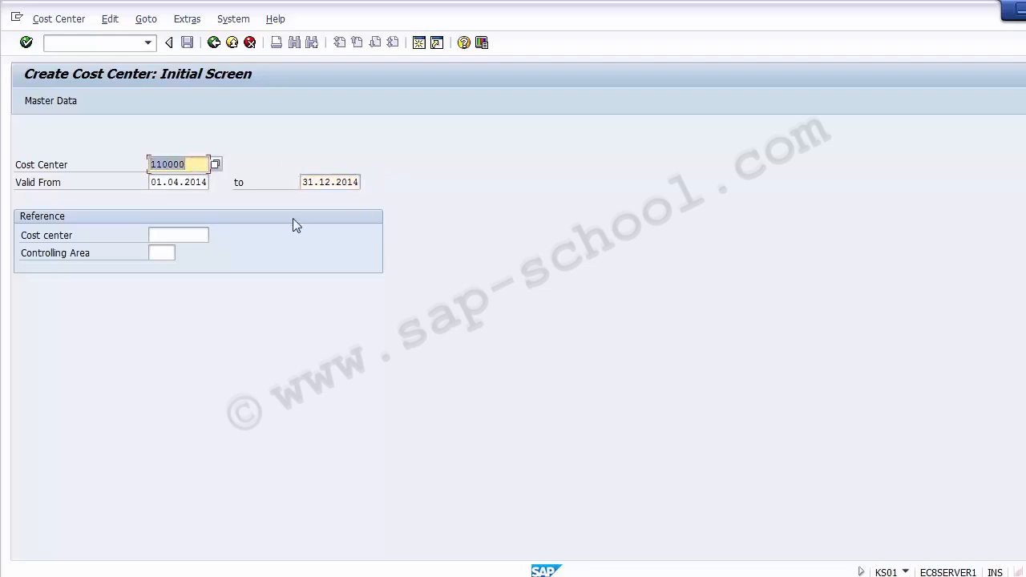
pyautogui.moveTo(303, 182); pyautogui.dragTo(383, 178)
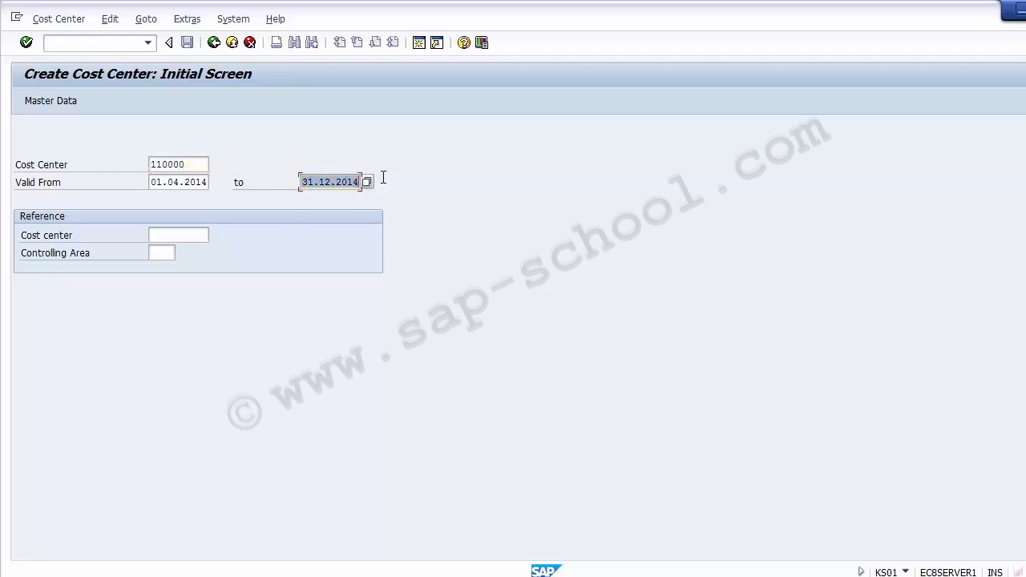
# Set the end of the validity period back to 31.12.9999.
pyautogui.click(357, 182)
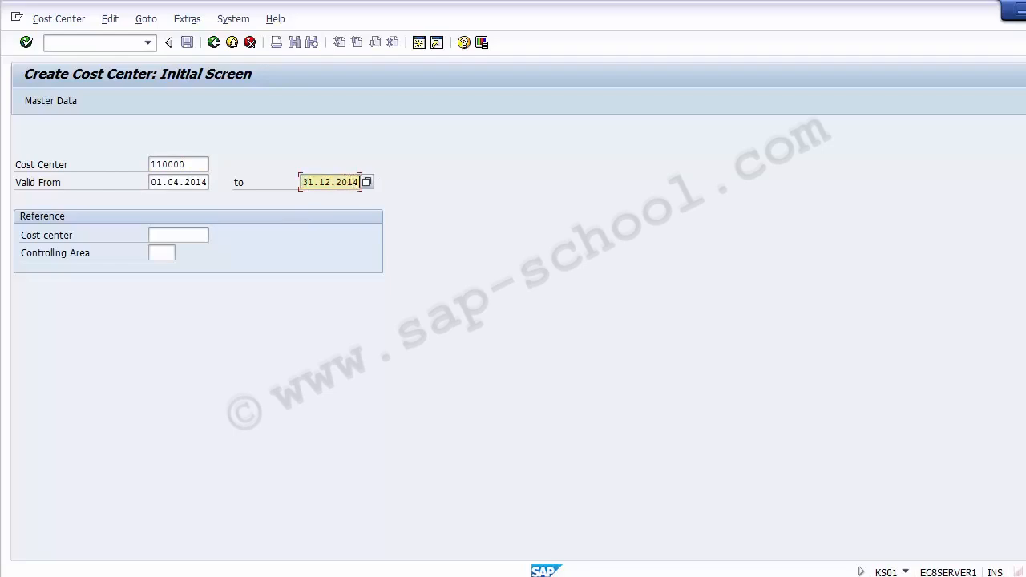
pyautogui.press('BackSpace')
pyautogui.write('8')
pyautogui.press('BackSpace')
pyautogui.press('BackSpace')
pyautogui.press('BackSpace')
pyautogui.press('BackSpace')
pyautogui.write('9999')
# Continue to the basic data screen of the new cost center 110000.
pyautogui.click(189, 164)
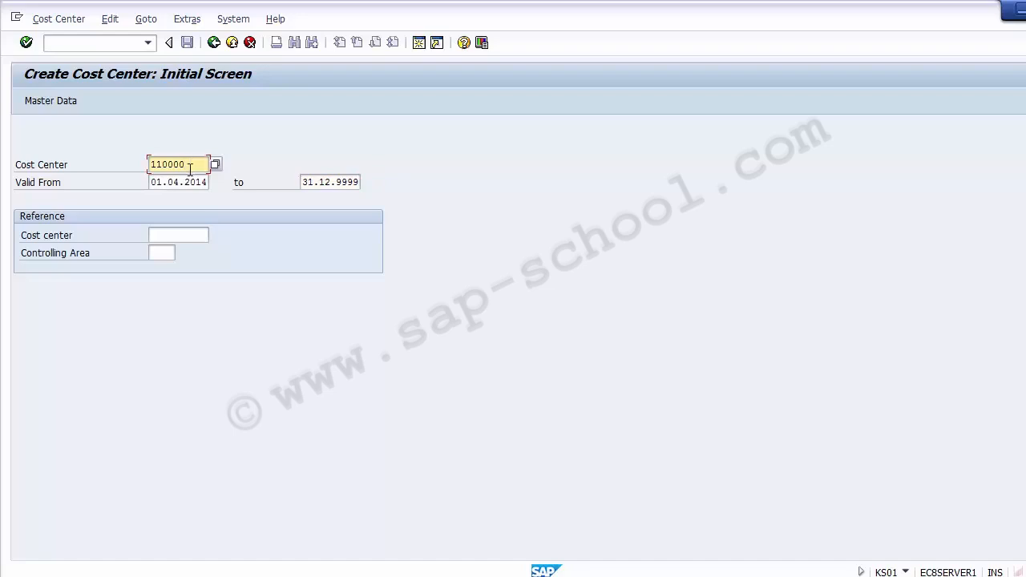
pyautogui.click(190, 182)
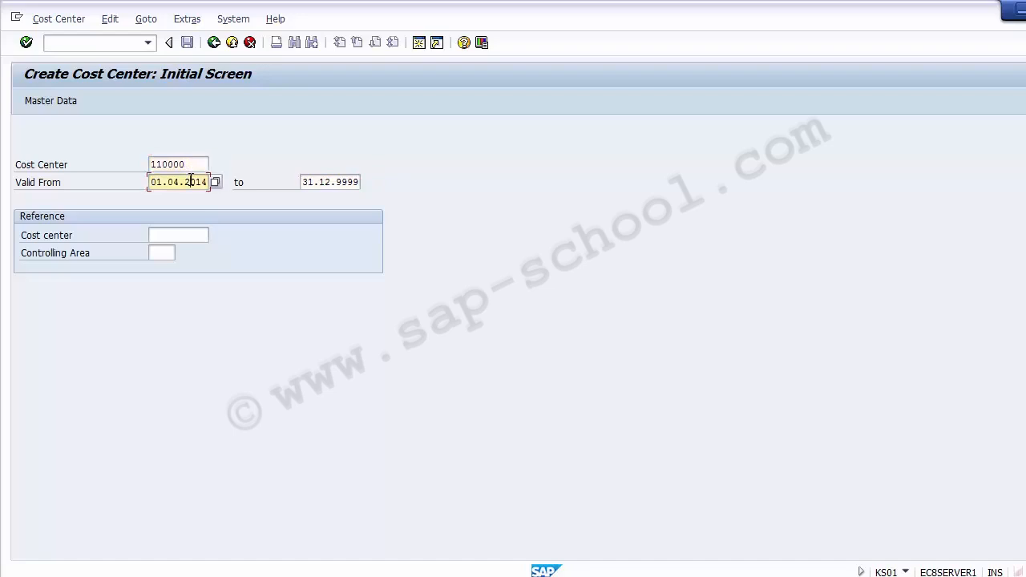
pyautogui.press('Return')
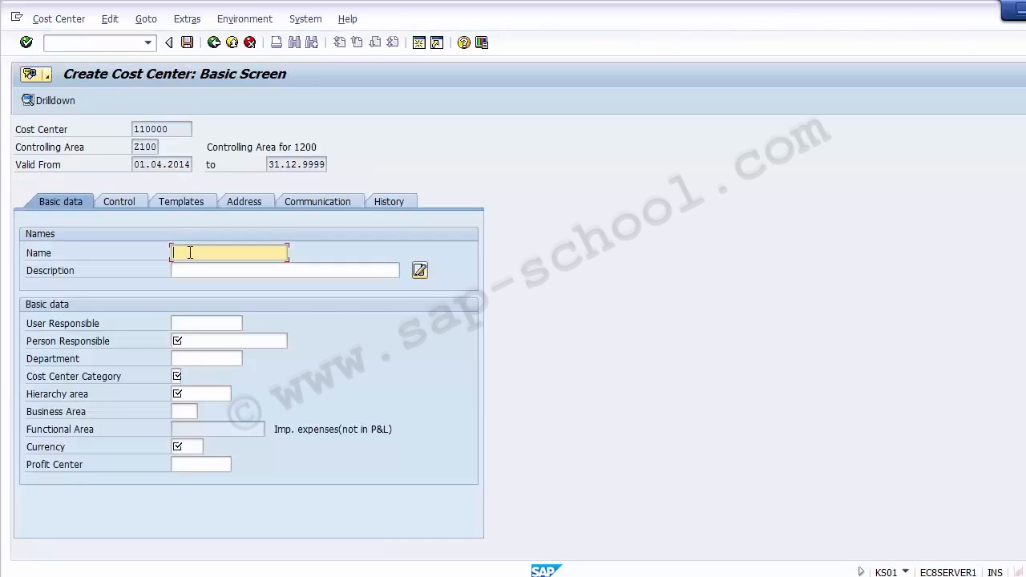
# Copy the department text Prodction from A9 in Excel into the cost center's Name and Description in SAP.
pyautogui.click(619, 576)
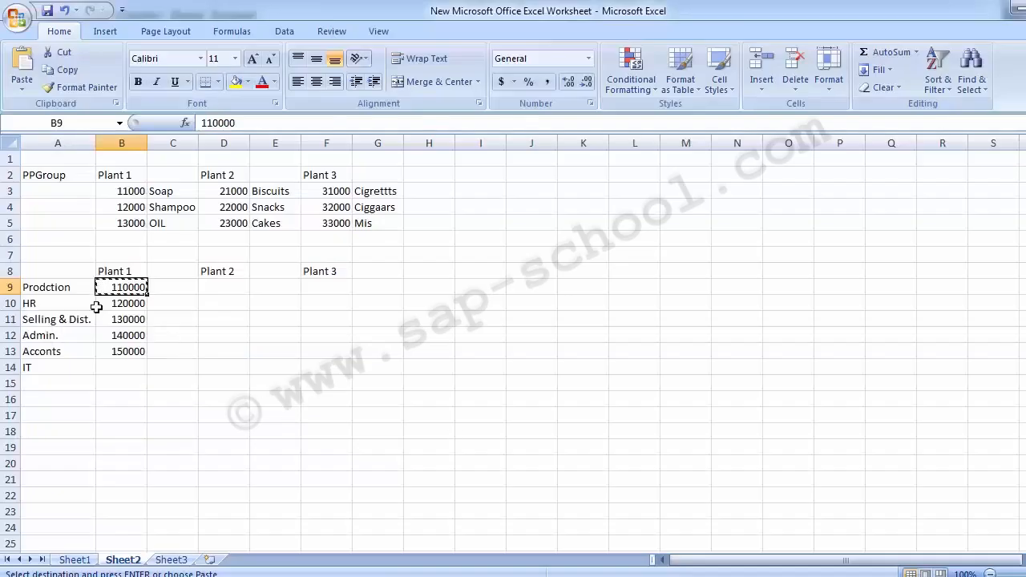
pyautogui.click(53, 288)
pyautogui.hotkey('ctrl', 'c')
pyautogui.hotkey('alt', 'Tab')
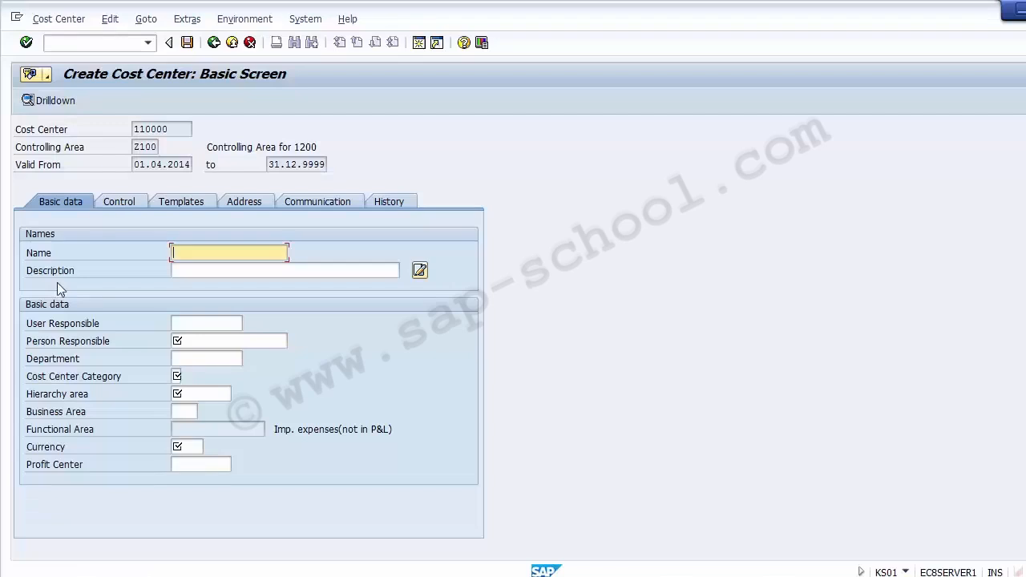
pyautogui.hotkey('ctrl', 'v')
pyautogui.press('Tab')
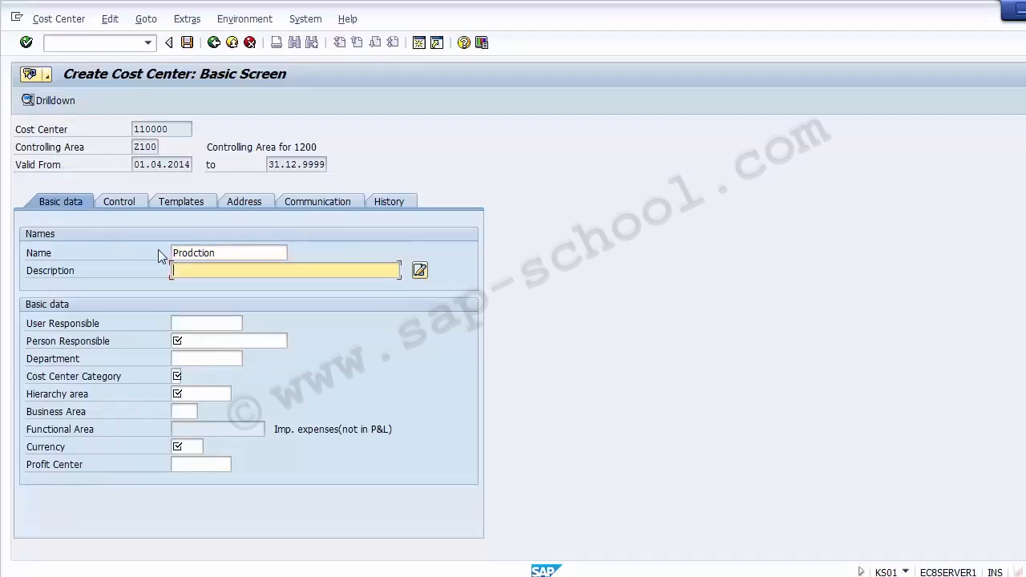
pyautogui.hotkey('ctrl', 'v')
pyautogui.press('Tab')
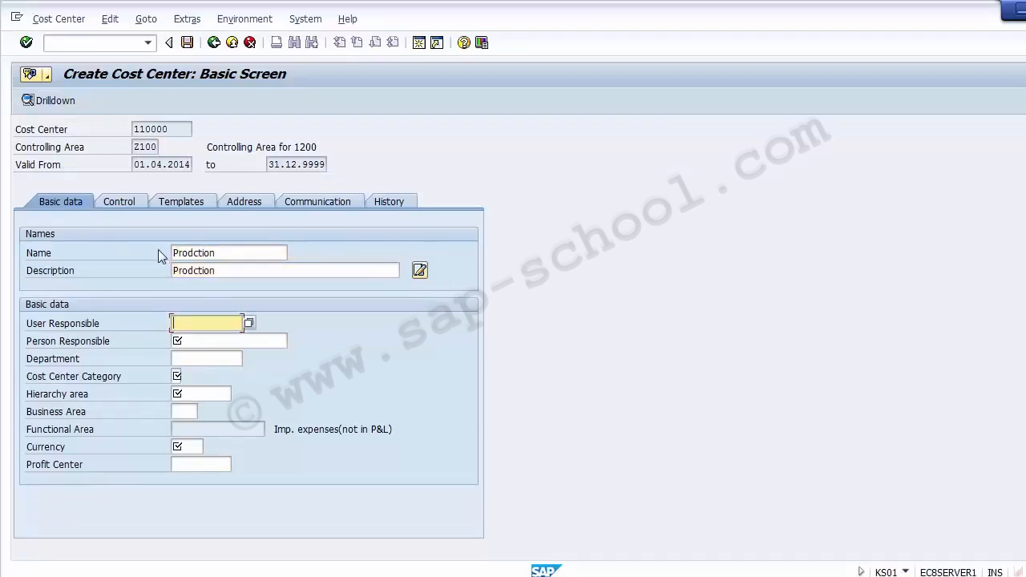
# Enter the name of the person responsible and fill in Prodction as the department.
pyautogui.press('Tab')
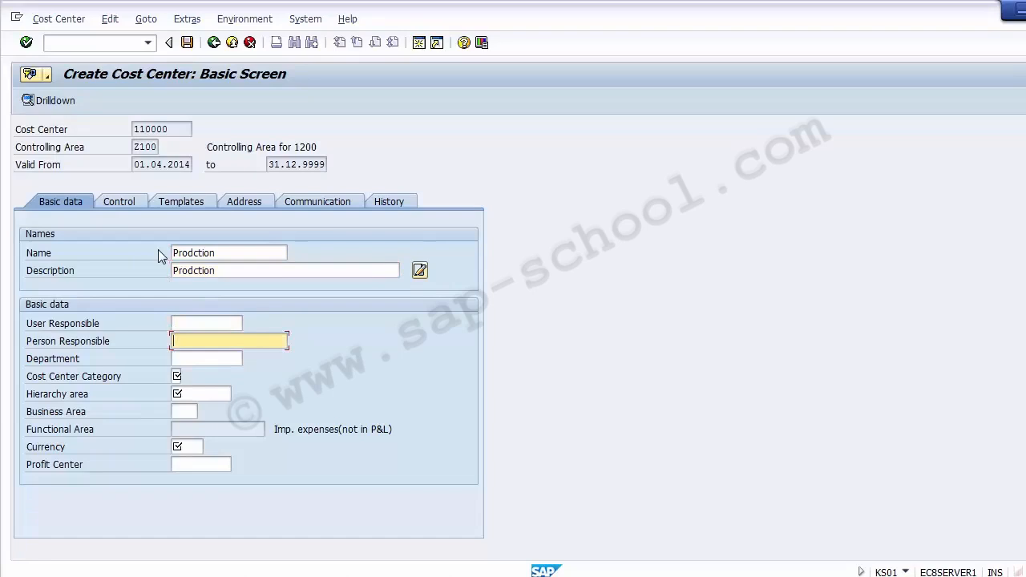
pyautogui.write('JOE')
pyautogui.press('Tab')
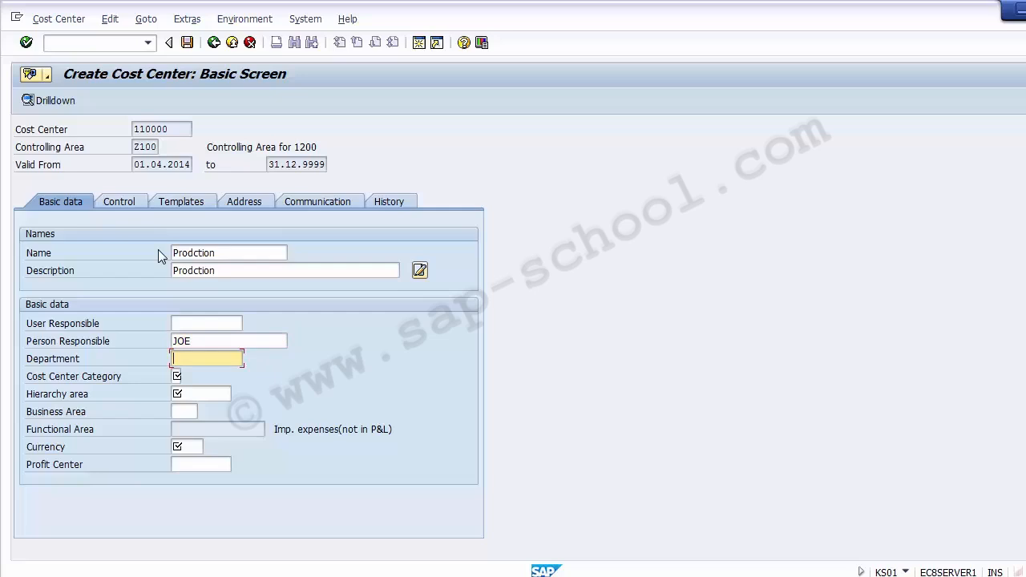
pyautogui.hotkey('ctrl', 'v')
pyautogui.press('Tab')
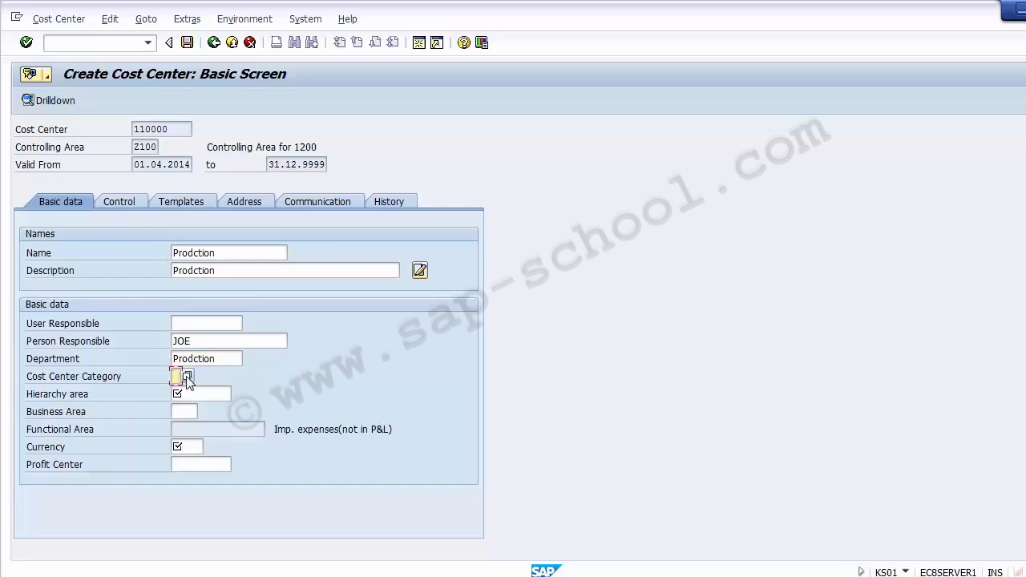
# Look through the available cost center categories and choose category 1, Production.
pyautogui.click(97, 383)
pyautogui.click(179, 377)
pyautogui.click(188, 378)
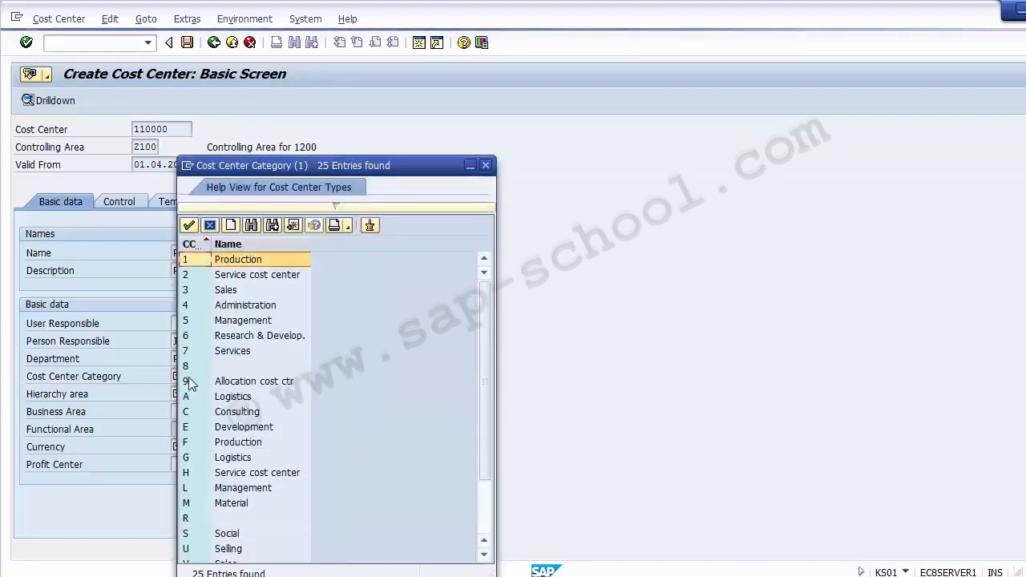
pyautogui.press('Down')
pyautogui.press('Down')
pyautogui.press('Down')
pyautogui.press('Down')
pyautogui.press('Down')
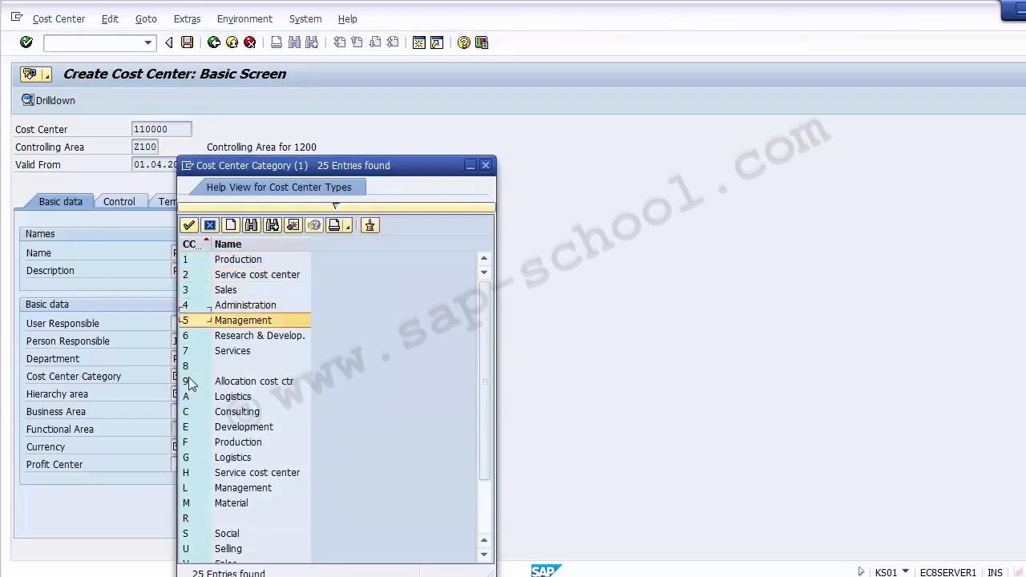
pyautogui.press('Up')
pyautogui.press('Up')
pyautogui.press('Up')
pyautogui.press('Up')
pyautogui.press('Up')
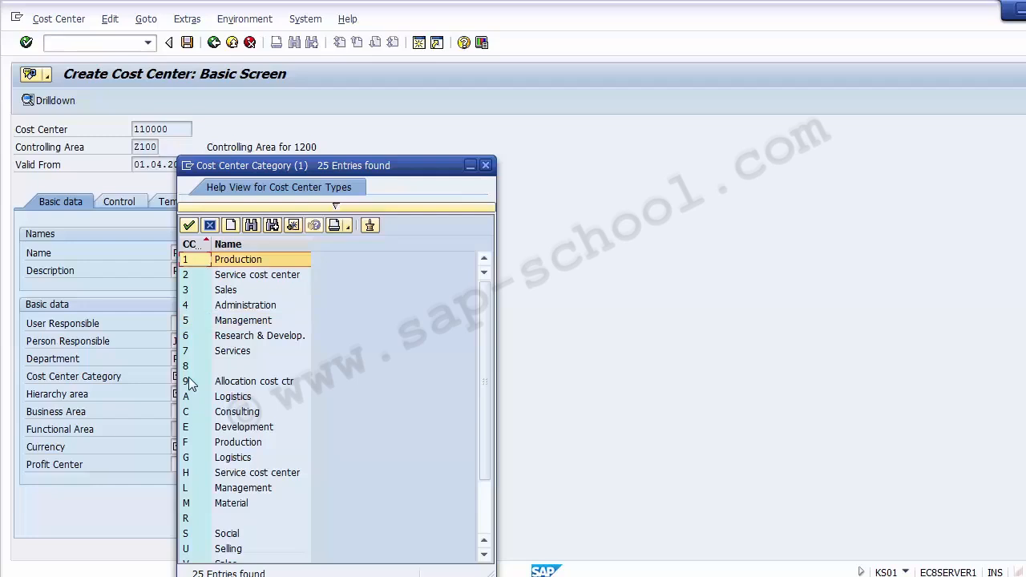
pyautogui.doubleClick(200, 261)
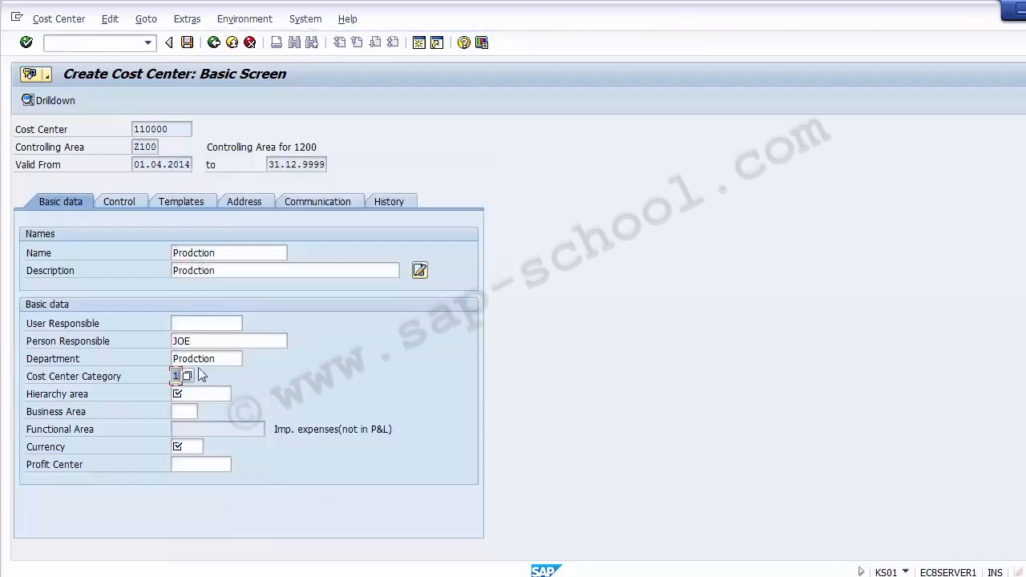
# Fill the hierarchy area with A1000 from its possible entries.
pyautogui.click(200, 391)
pyautogui.click(197, 394)
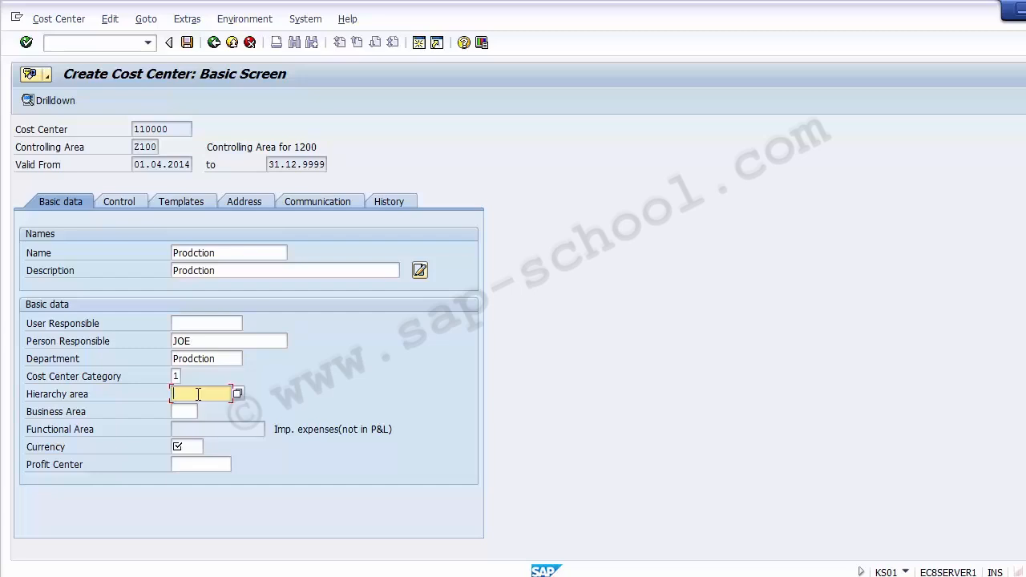
pyautogui.press('F4')
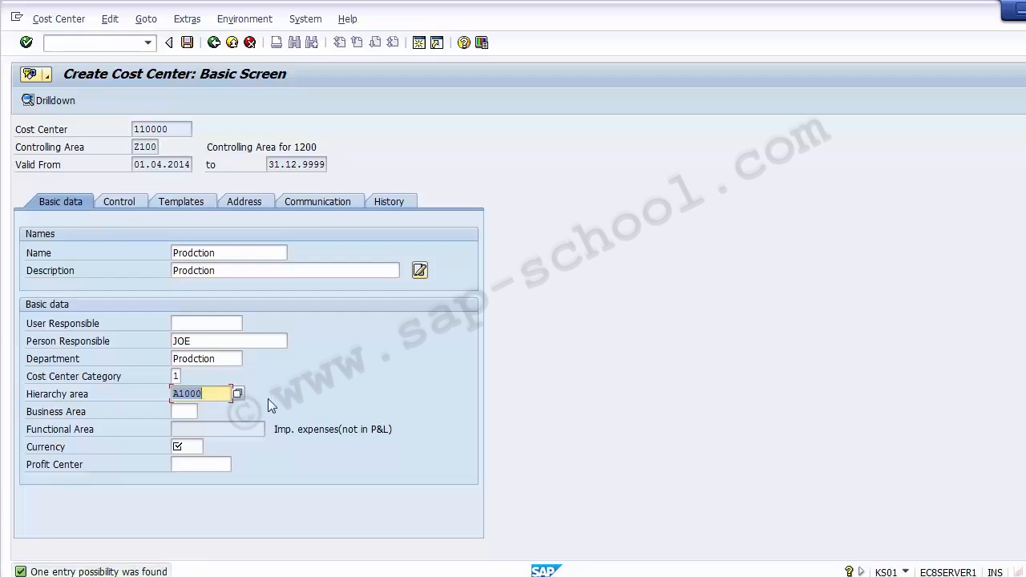
# Choose business area 1210, Product 1, from the possible entries.
pyautogui.click(188, 411)
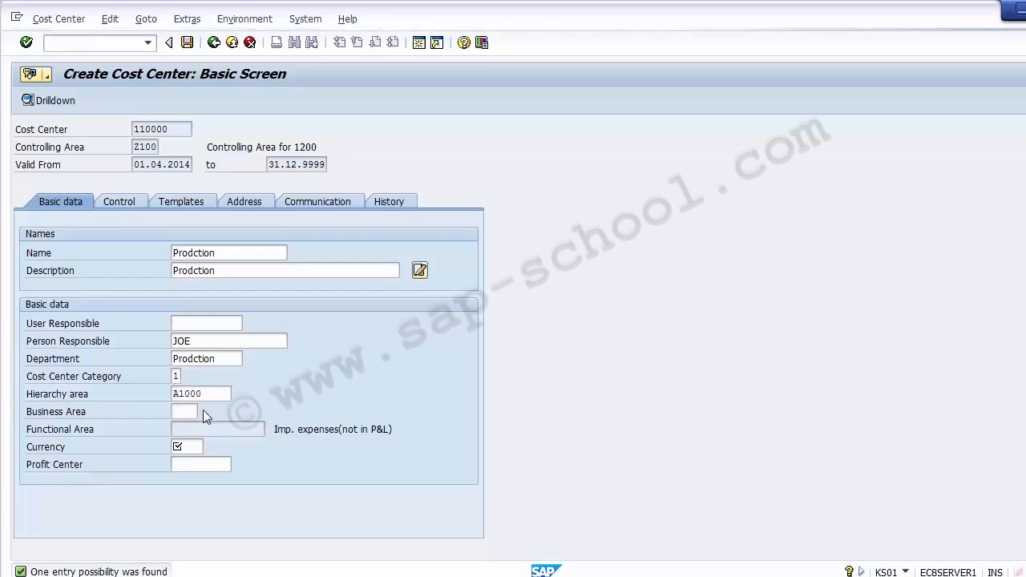
pyautogui.click(203, 410)
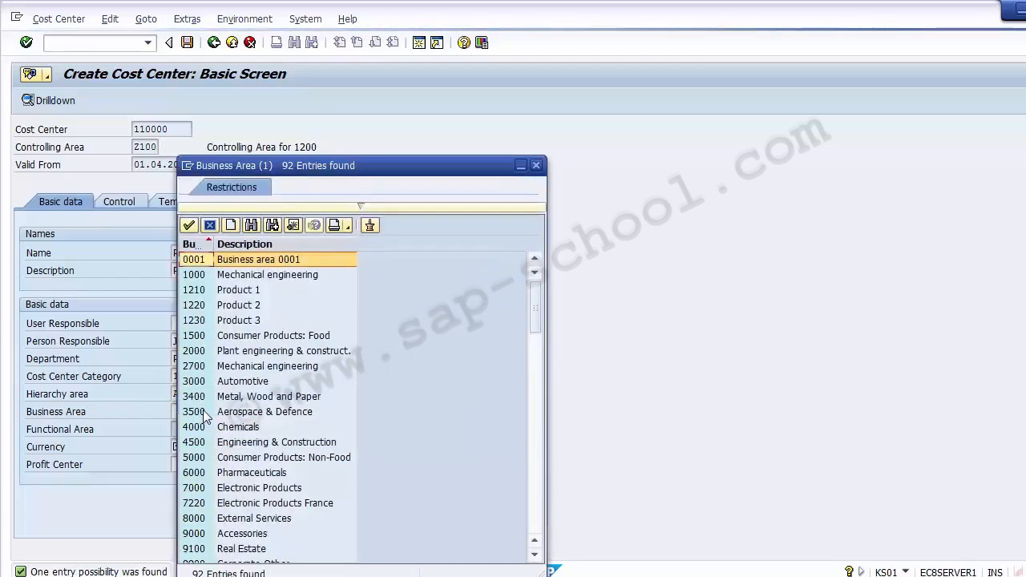
pyautogui.press('Down')
pyautogui.press('Down')
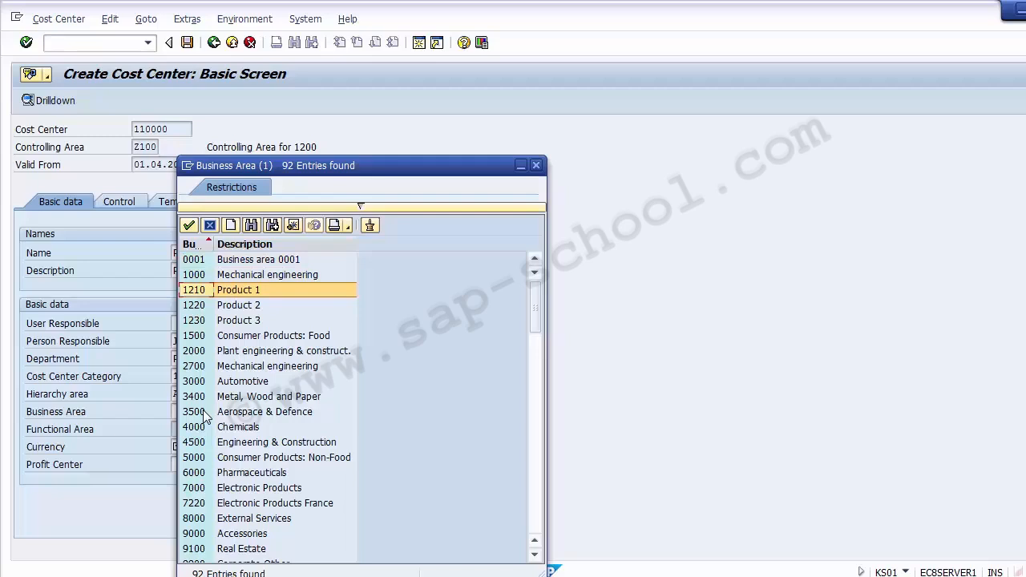
pyautogui.press('Return')
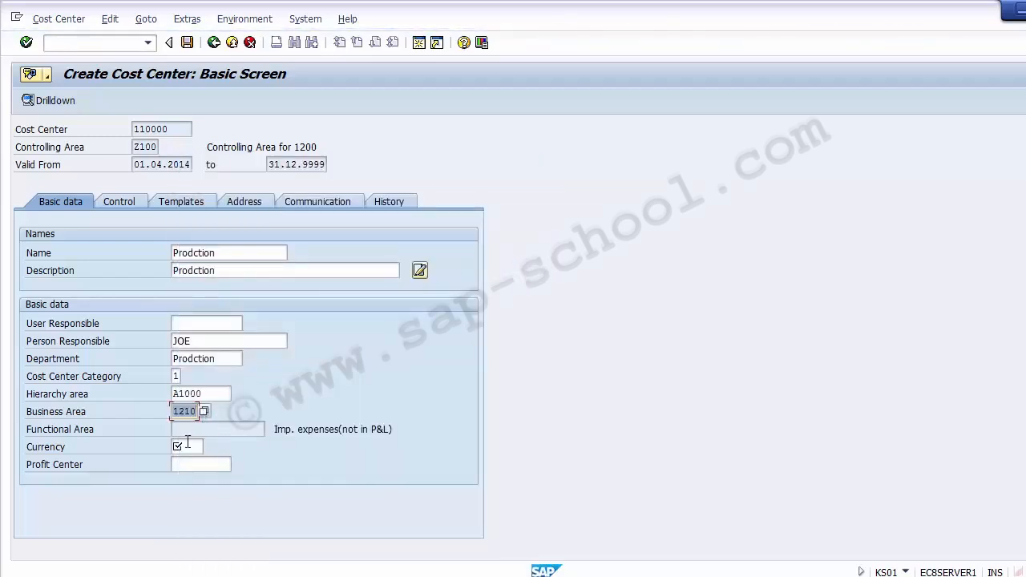
# Set the cost center's currency to USD.
pyautogui.click(188, 443)
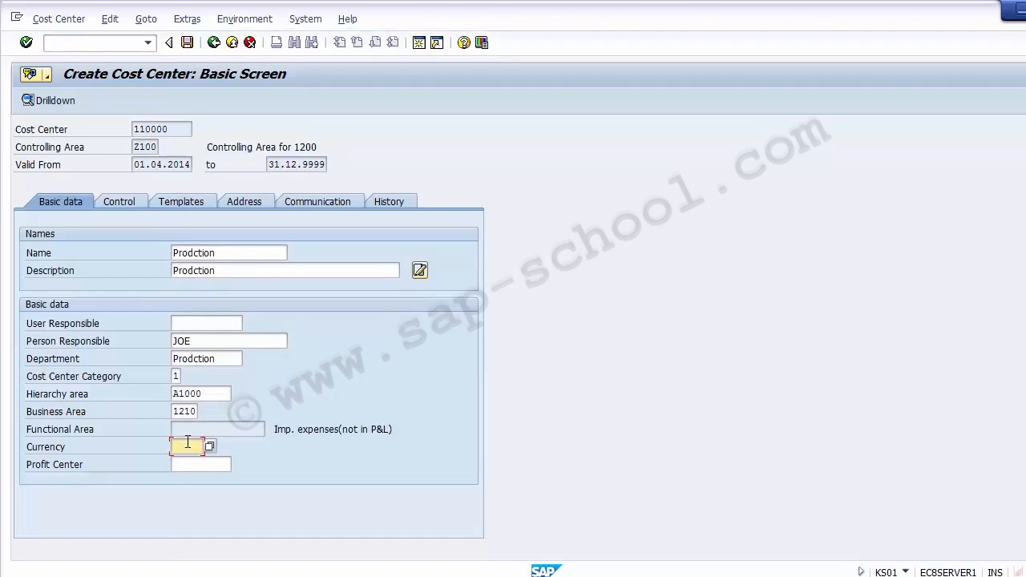
pyautogui.write('USD')
pyautogui.press('Tab')
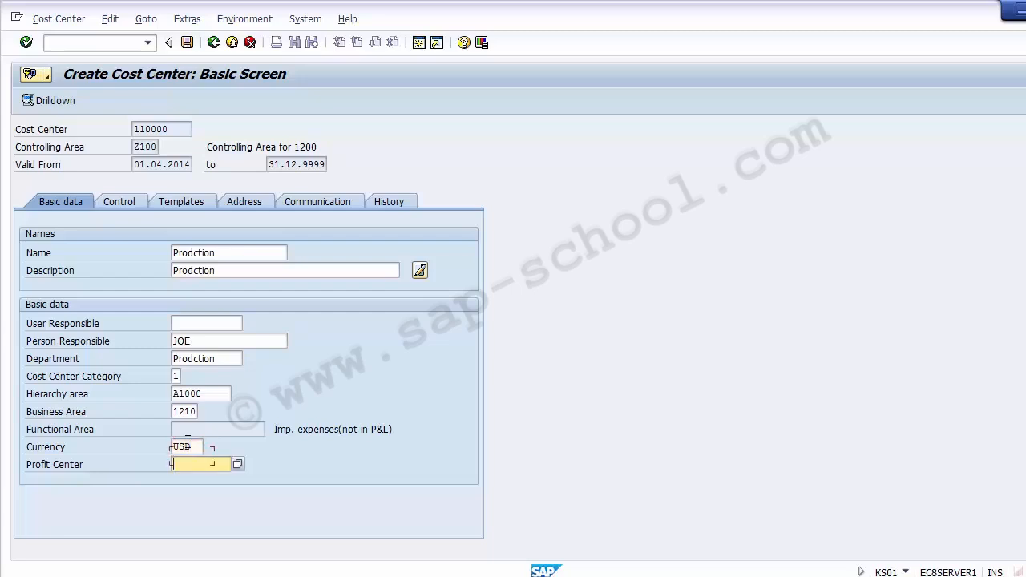
# Search the profit centers of controlling area Z100 and assign 11000 SOAPS to the cost center.
pyautogui.click(238, 466)
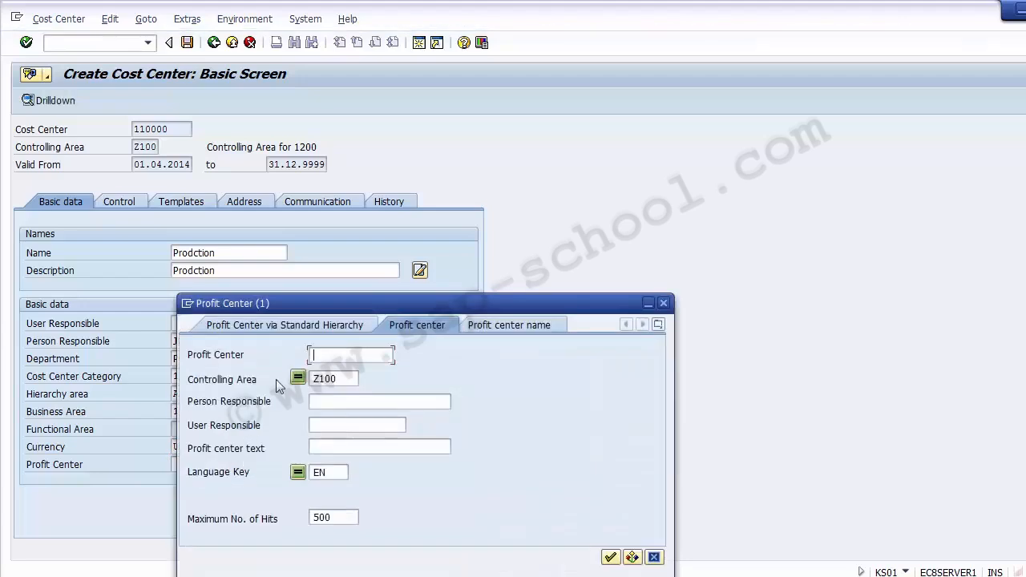
pyautogui.click(610, 557)
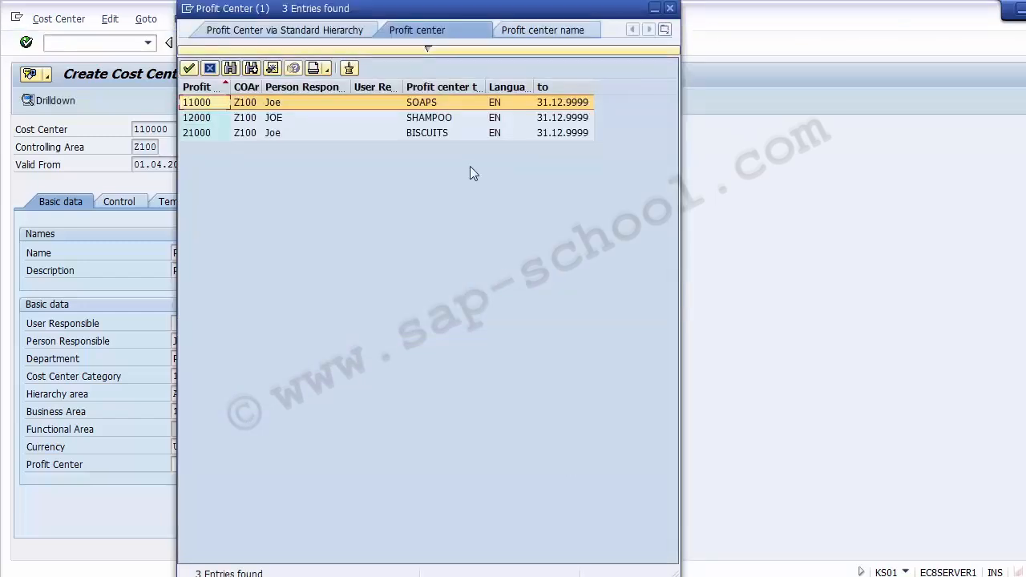
pyautogui.click(205, 117)
pyautogui.click(202, 133)
pyautogui.click(200, 119)
pyautogui.click(200, 104)
pyautogui.click(201, 133)
pyautogui.click(194, 105)
pyautogui.doubleClick(201, 107)
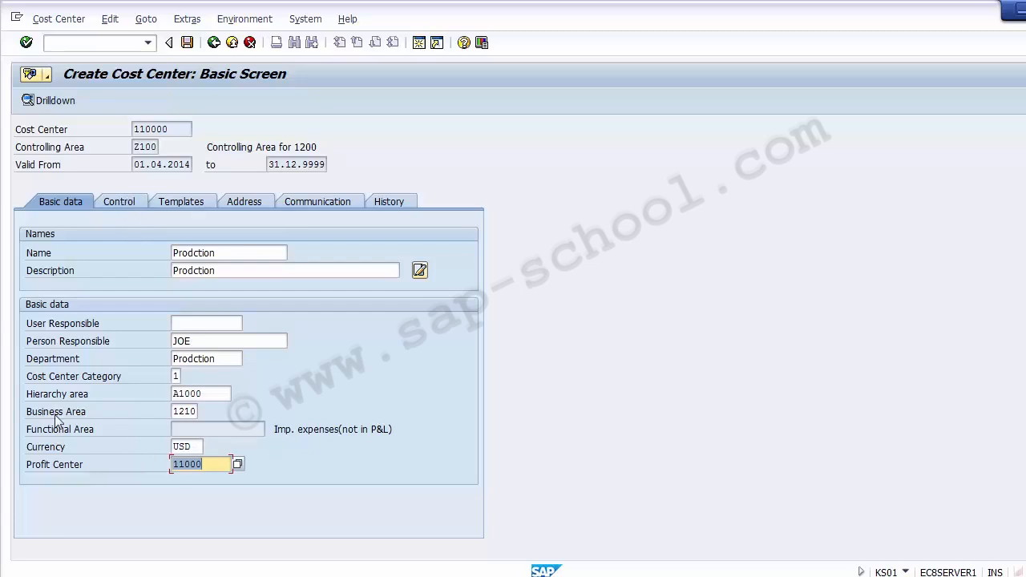
pyautogui.click(210, 464)
pyautogui.click(226, 393)
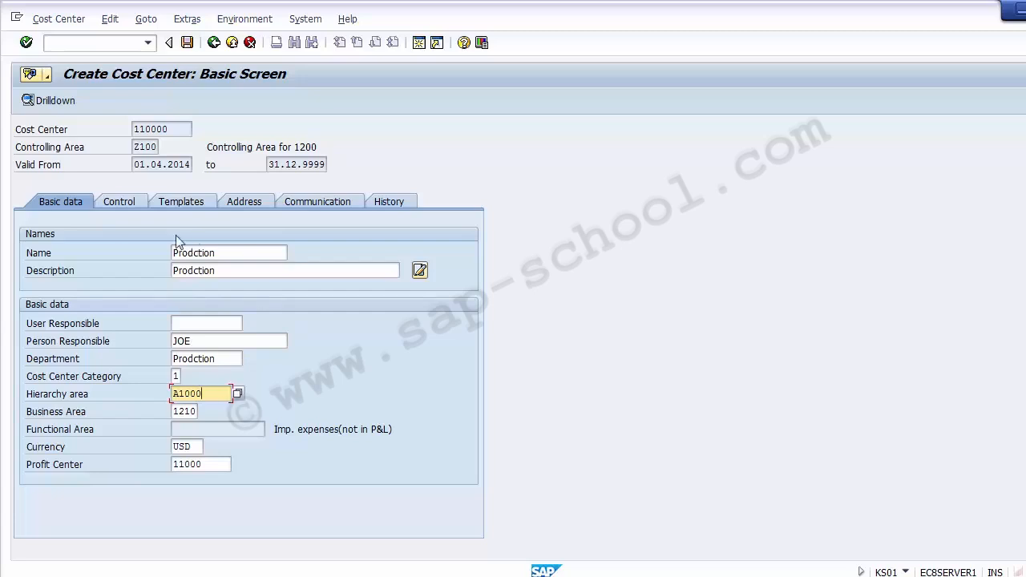
# Review the control indicators, address data, templates and communication fields of cost center 110000.
pyautogui.click(131, 204)
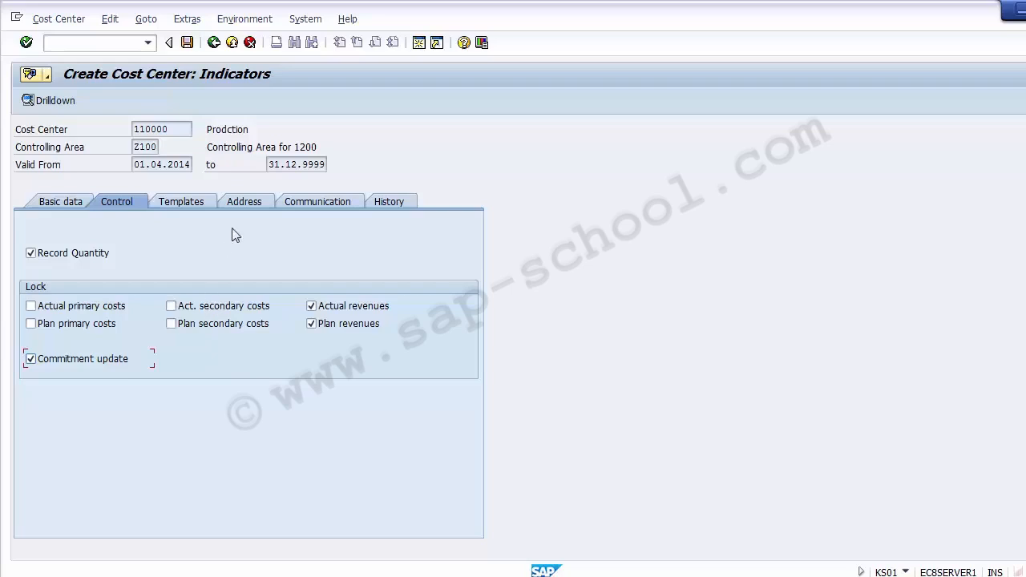
pyautogui.click(245, 207)
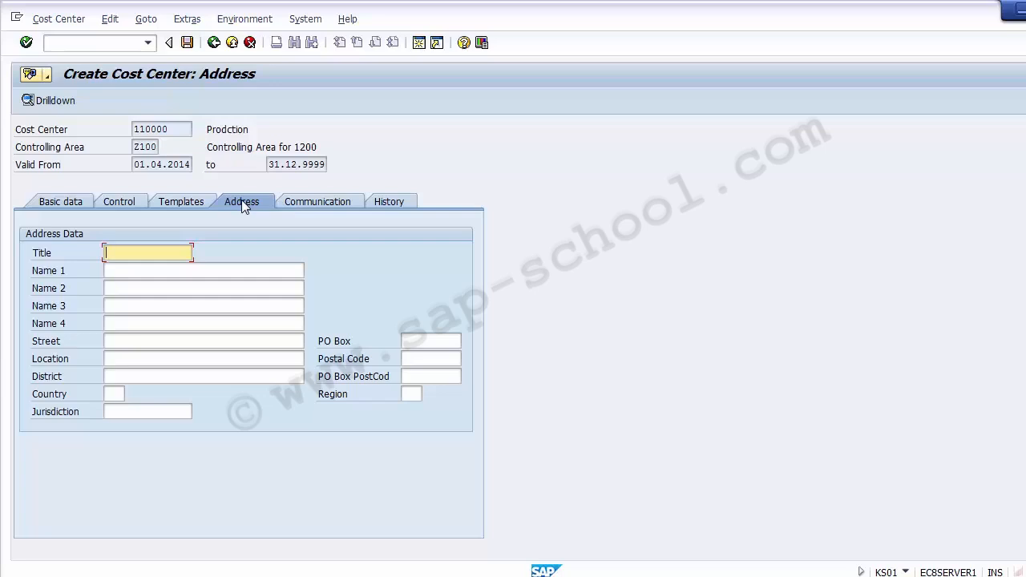
pyautogui.click(190, 200)
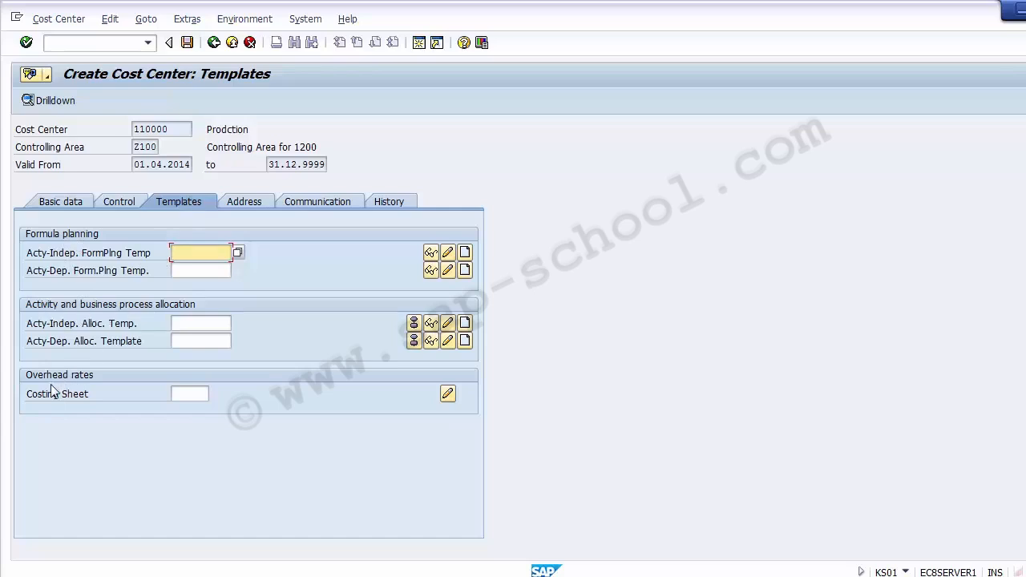
pyautogui.click(307, 277)
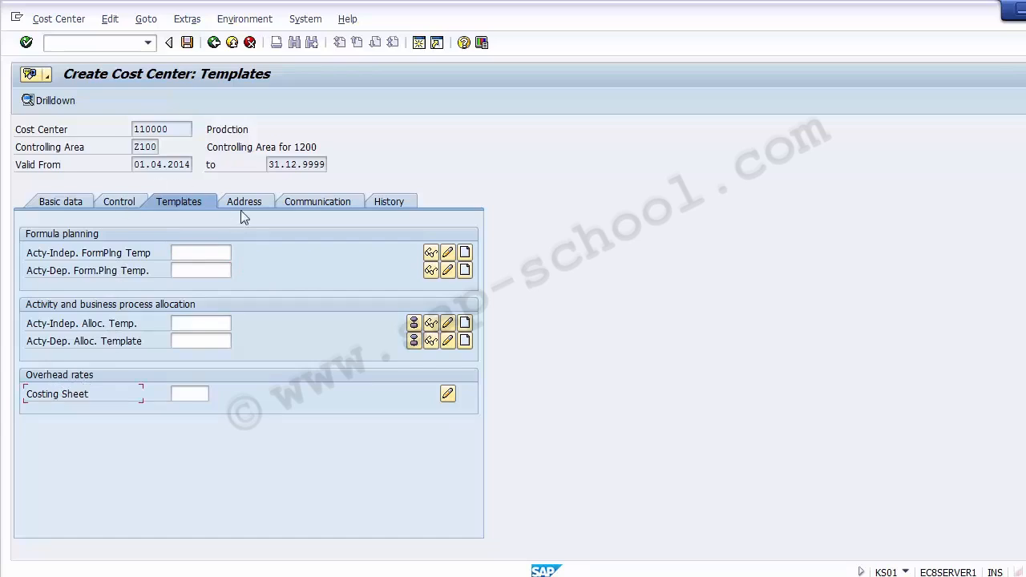
pyautogui.click(317, 201)
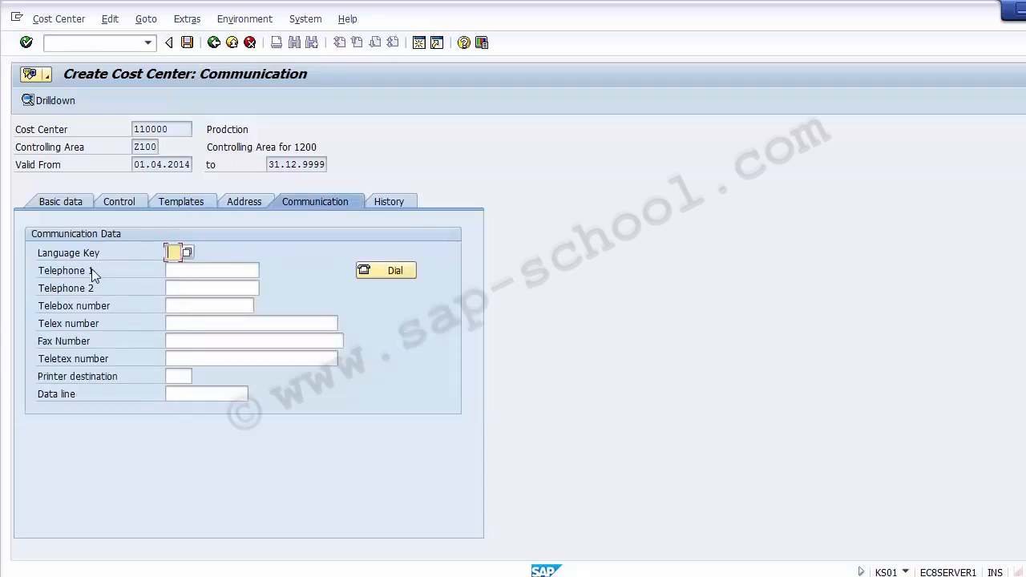
pyautogui.click(181, 271)
pyautogui.click(182, 287)
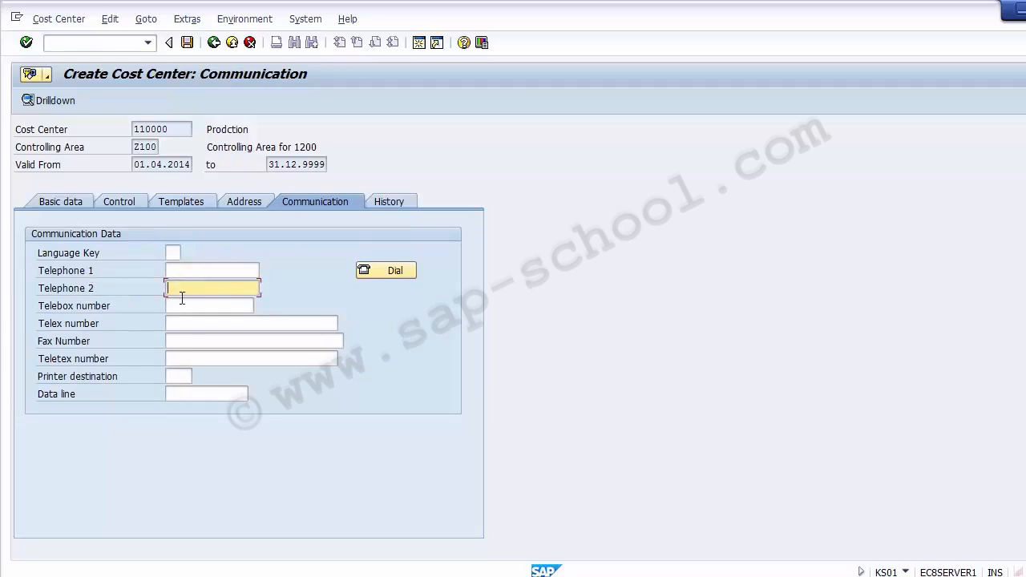
pyautogui.click(183, 302)
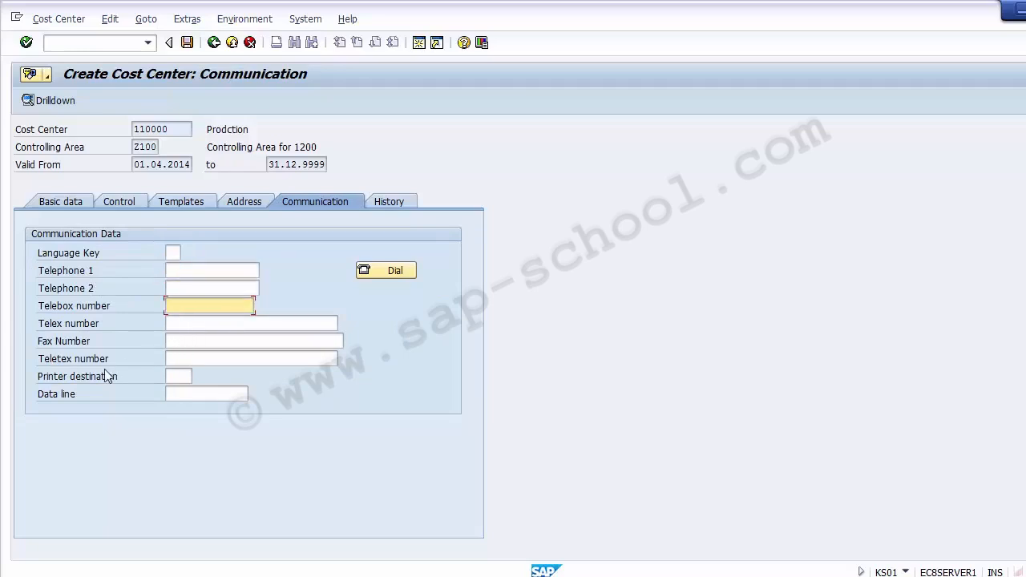
# Check the history data of cost center 110000 and save the new cost center.
pyautogui.click(373, 203)
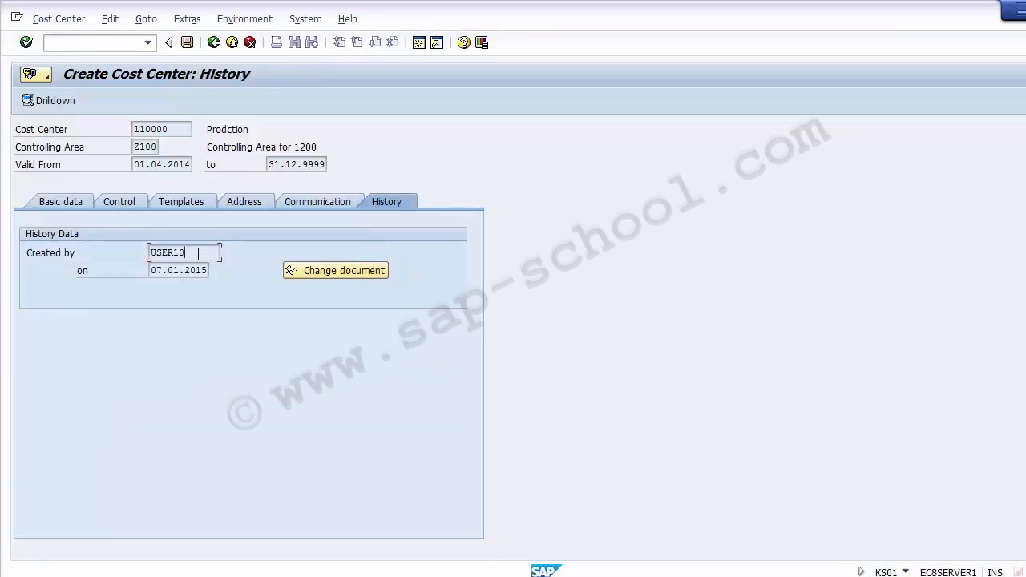
pyautogui.moveTo(200, 252); pyautogui.dragTo(140, 249)
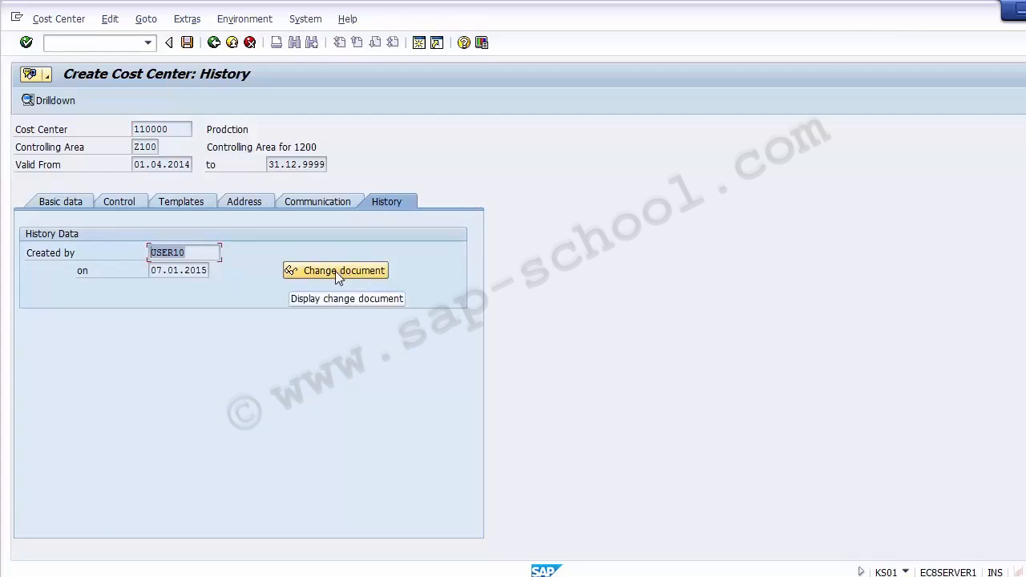
pyautogui.click(51, 202)
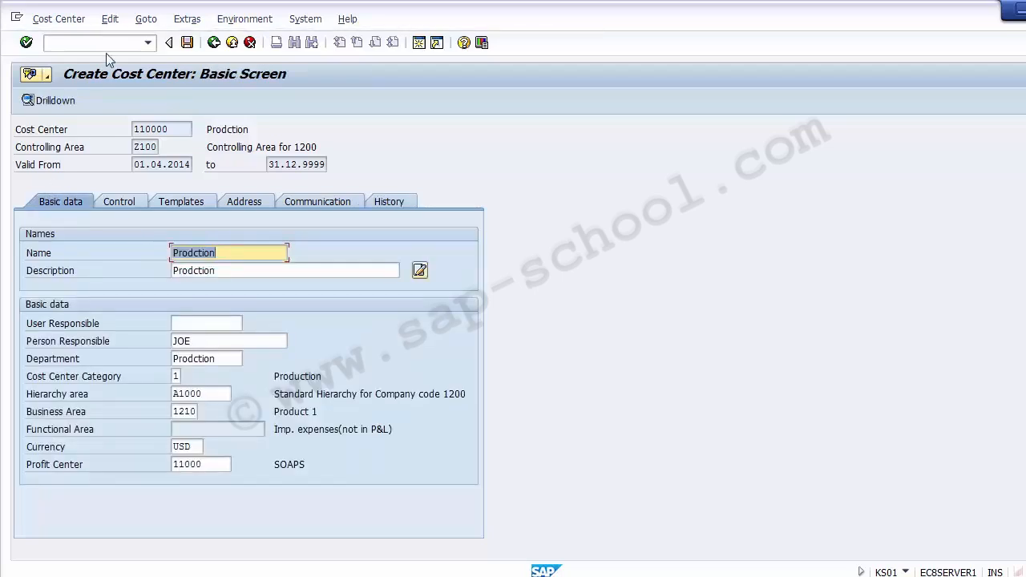
pyautogui.click(185, 46)
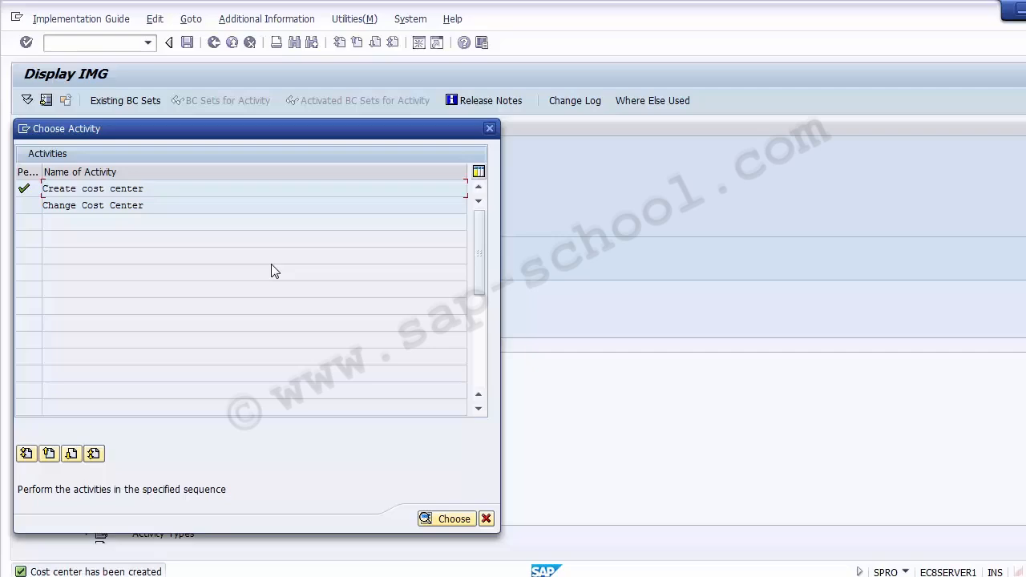
# Switch to the PowerPoint Cost Center slide to examine the cost center transaction codes, and return to SAP.
pyautogui.hotkey('alt', 'Tab')
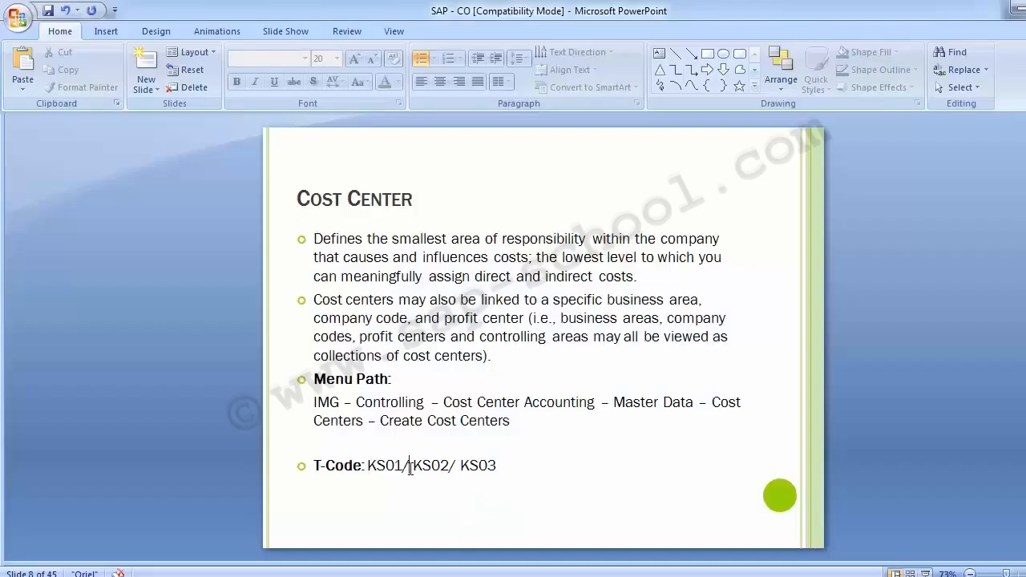
pyautogui.moveTo(405, 464); pyautogui.dragTo(444, 468)
pyautogui.click(463, 465)
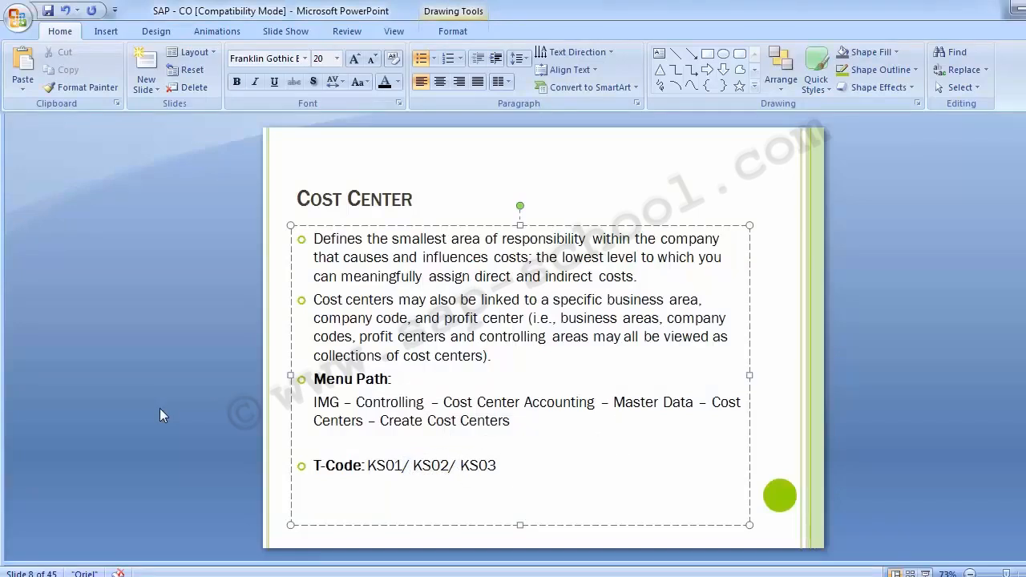
pyautogui.hotkey('alt', 'Tab')
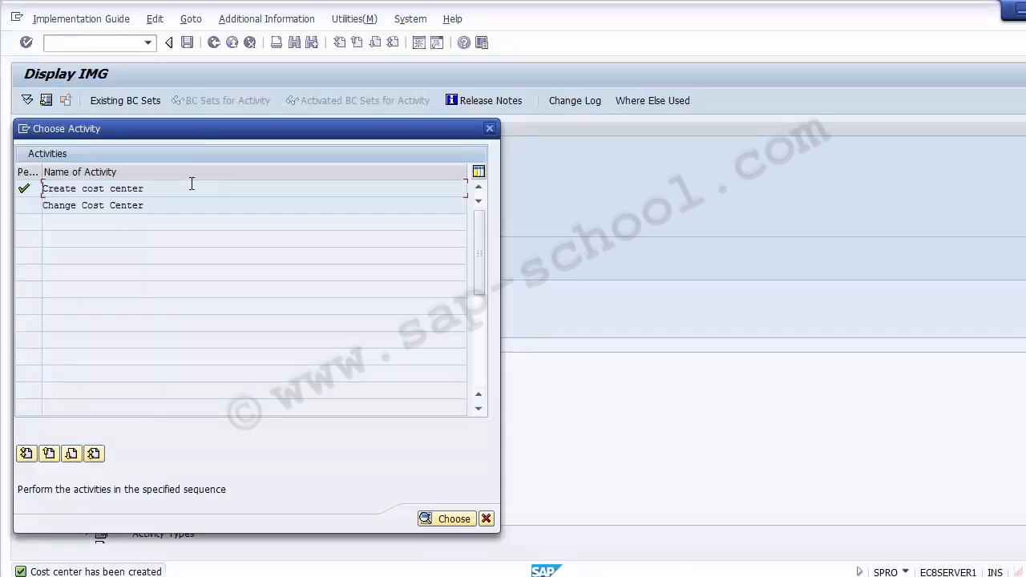
# Open cost center 110000 for editing through the Change Cost Center activity of the IMG.
pyautogui.click(118, 207)
pyautogui.moveTo(68, 143); pyautogui.dragTo(432, 85)
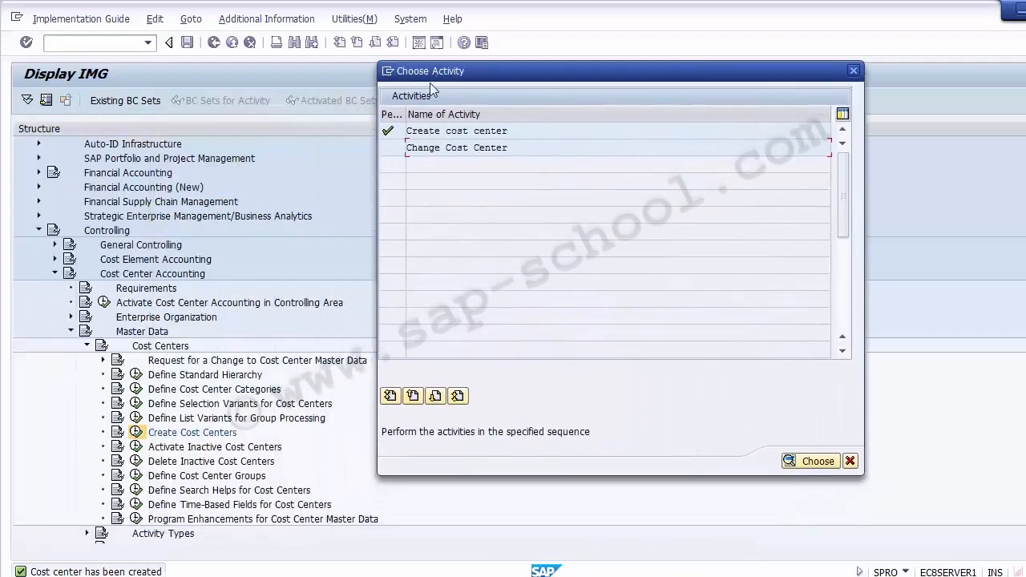
pyautogui.click(430, 149)
pyautogui.doubleClick(427, 148)
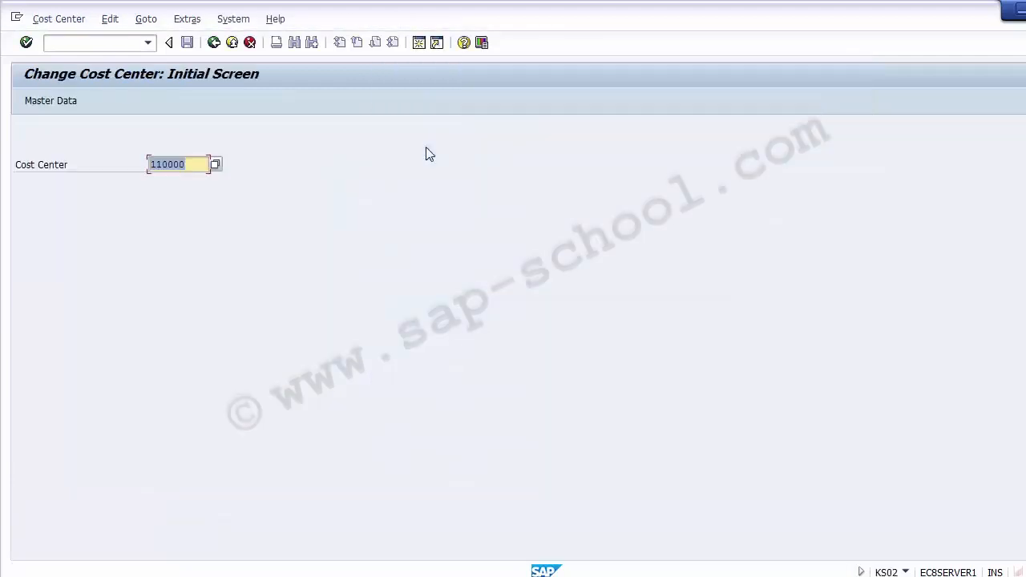
pyautogui.moveTo(186, 165); pyautogui.dragTo(136, 158)
pyautogui.press('Return')
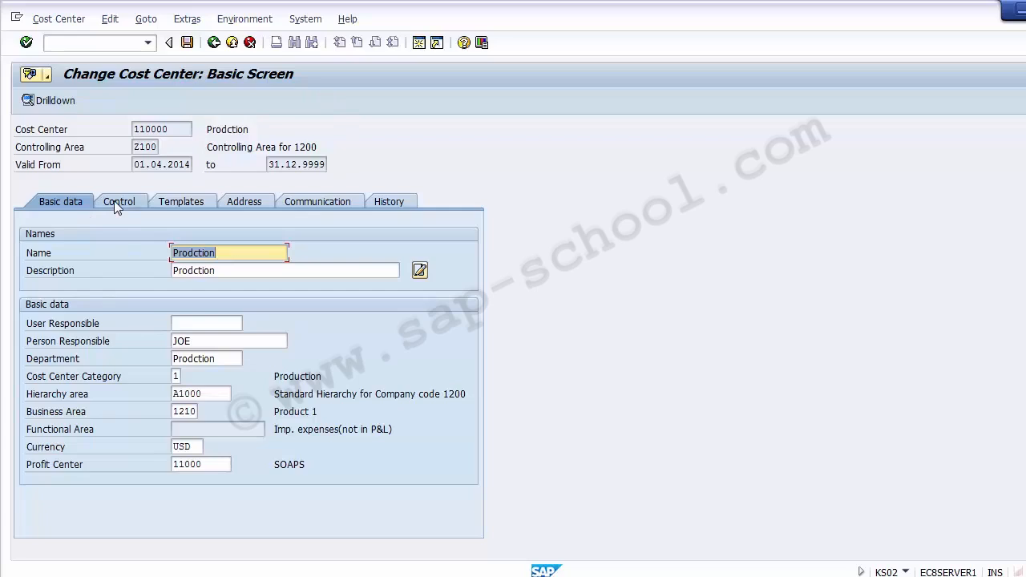
# Review the changeable basic data of cost center 110000 and its control, template and address data.
pyautogui.click(203, 340)
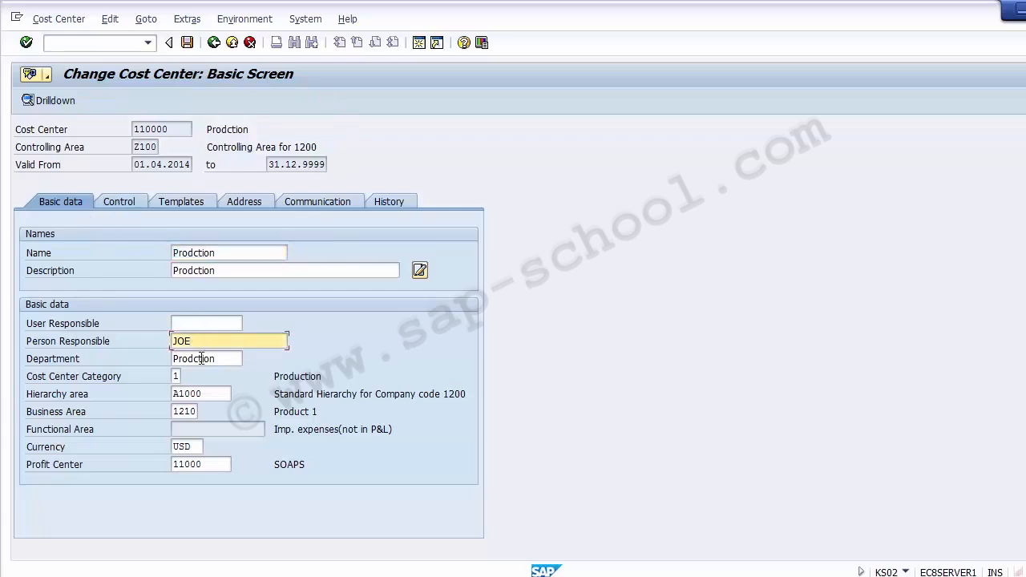
pyautogui.click(204, 394)
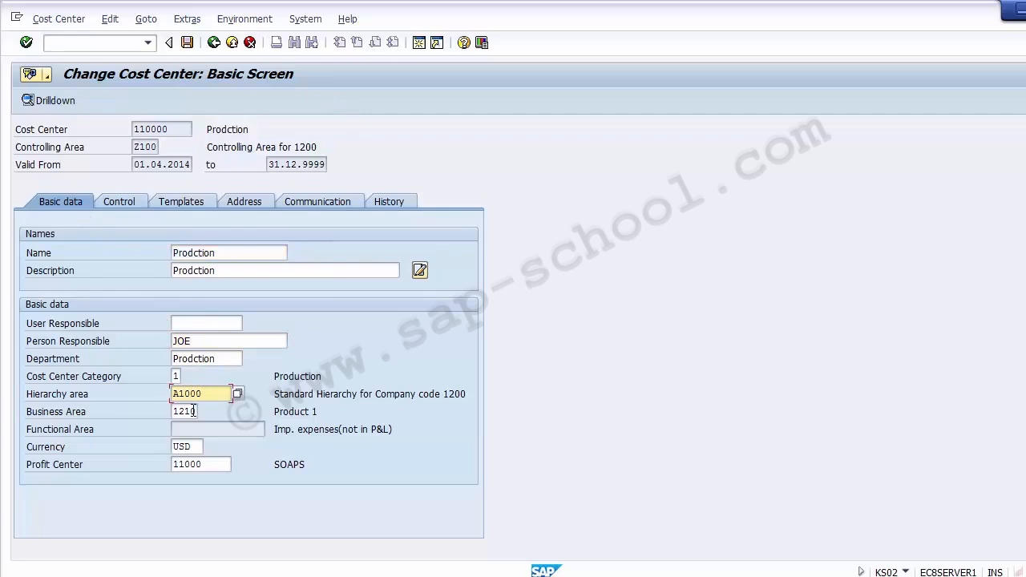
pyautogui.click(194, 411)
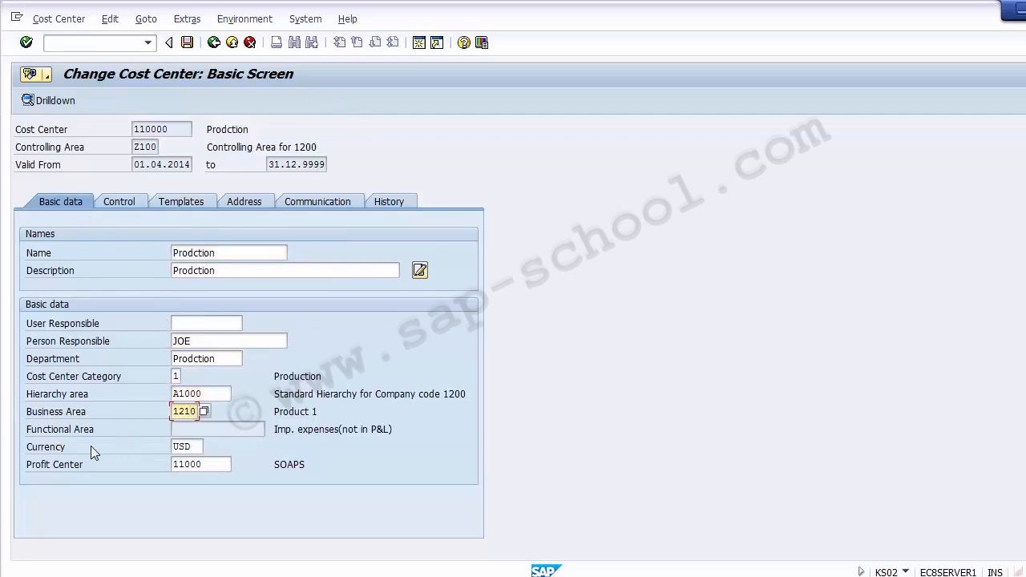
pyautogui.click(218, 463)
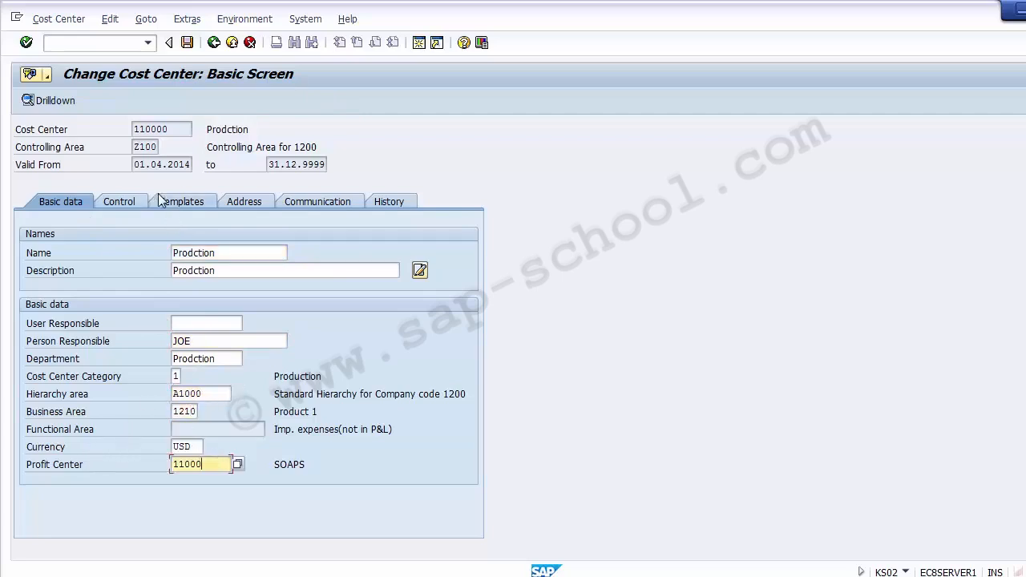
pyautogui.click(126, 199)
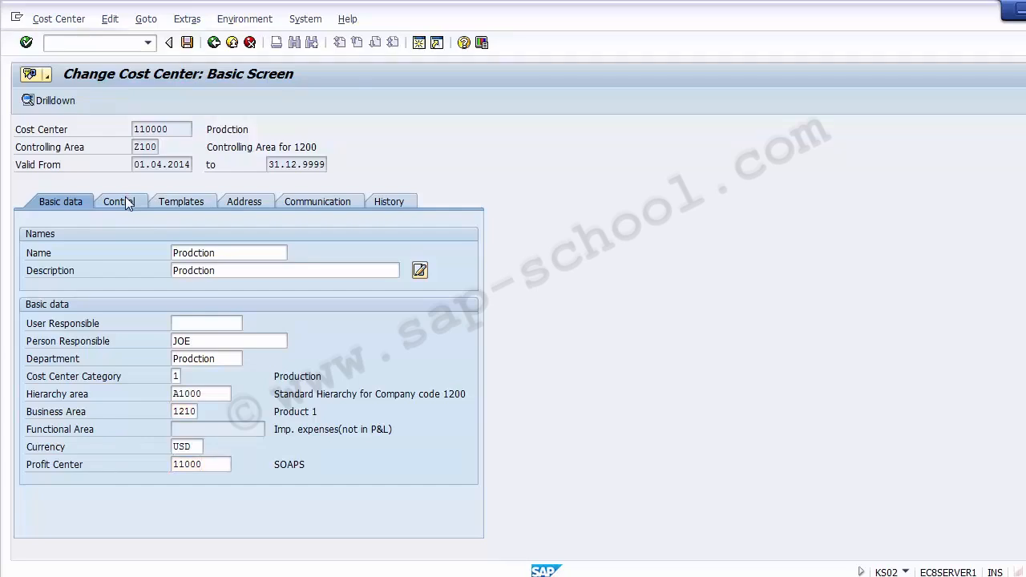
pyautogui.click(183, 202)
pyautogui.click(240, 202)
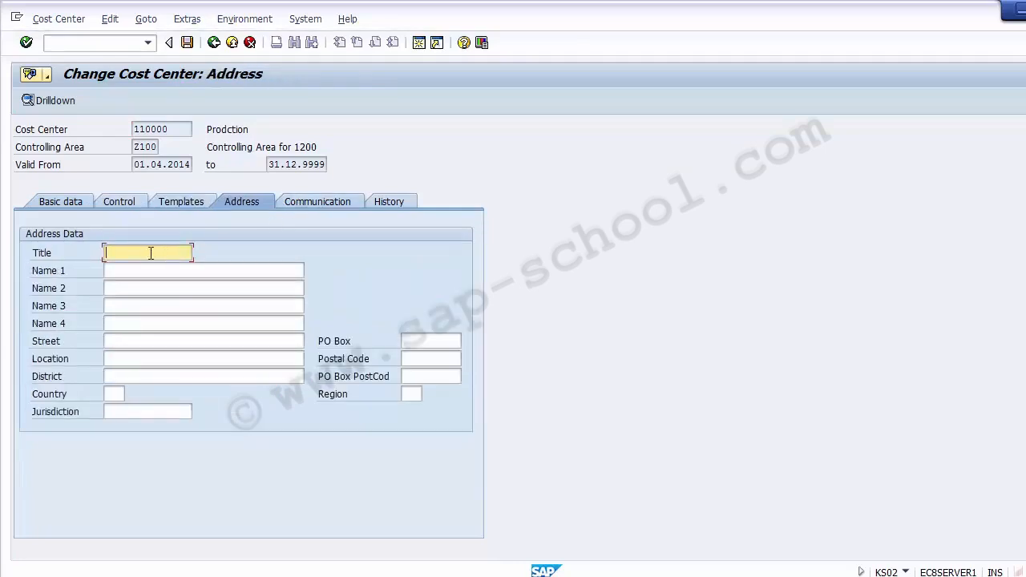
pyautogui.click(150, 272)
# Return to the basic data, leave the cost center change transaction and close the activity selection.
pyautogui.click(61, 198)
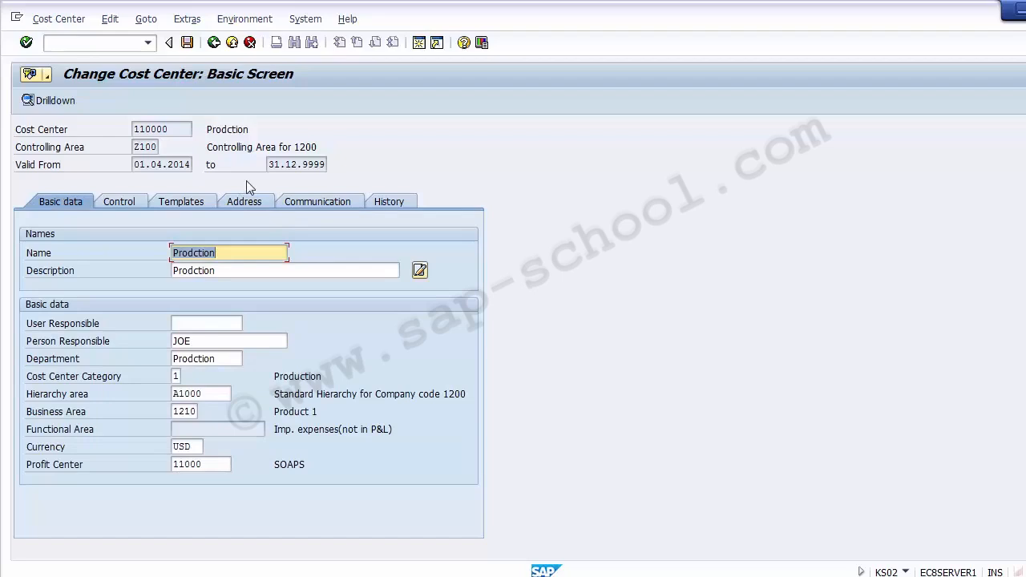
pyautogui.click(189, 43)
pyautogui.click(213, 42)
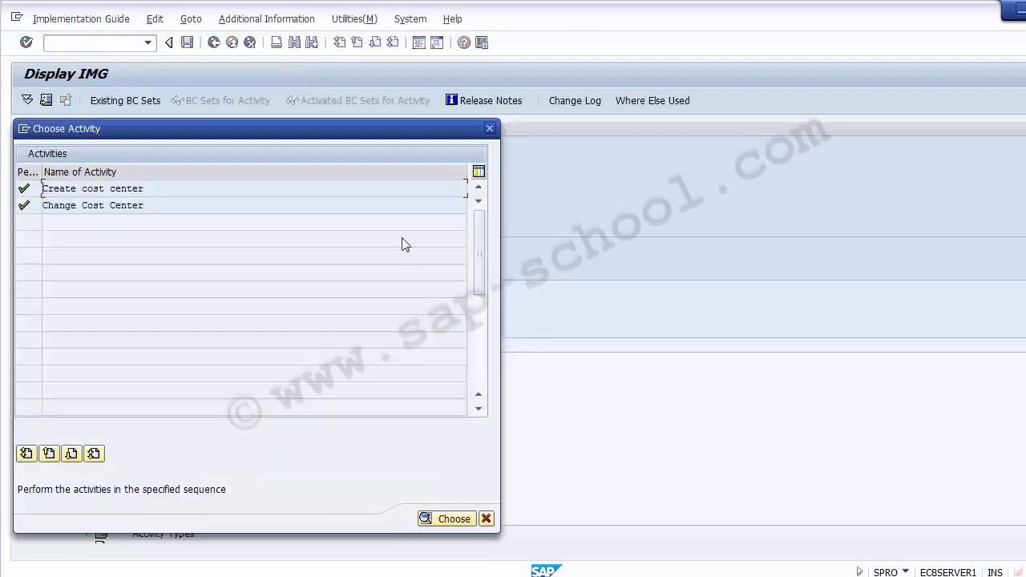
pyautogui.click(489, 129)
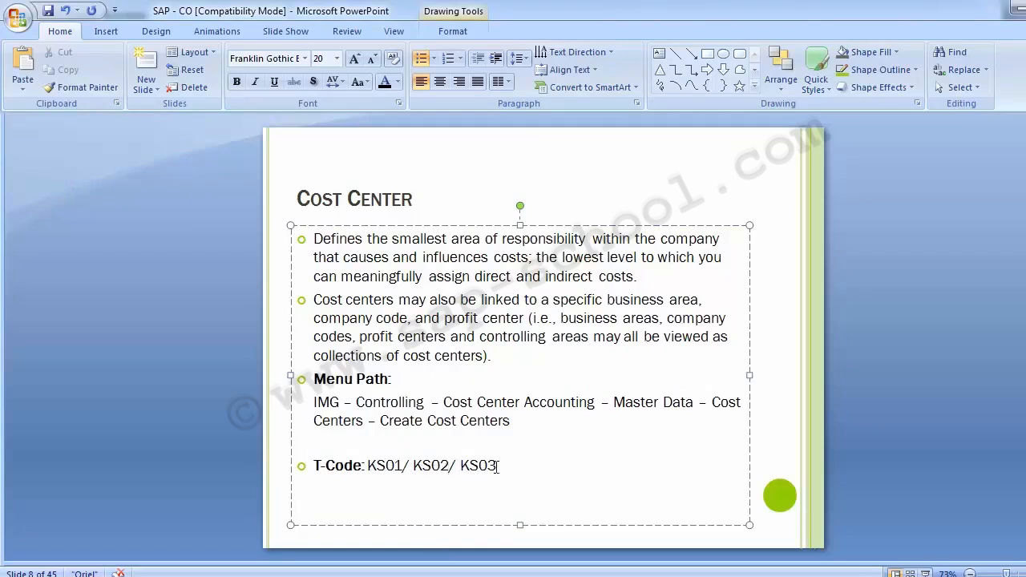
# Check the display transaction code on the PowerPoint slide and display cost center 110000 with KS03 in SAP.
pyautogui.click(222, 368)
pyautogui.hotkey('alt', 'Tab')
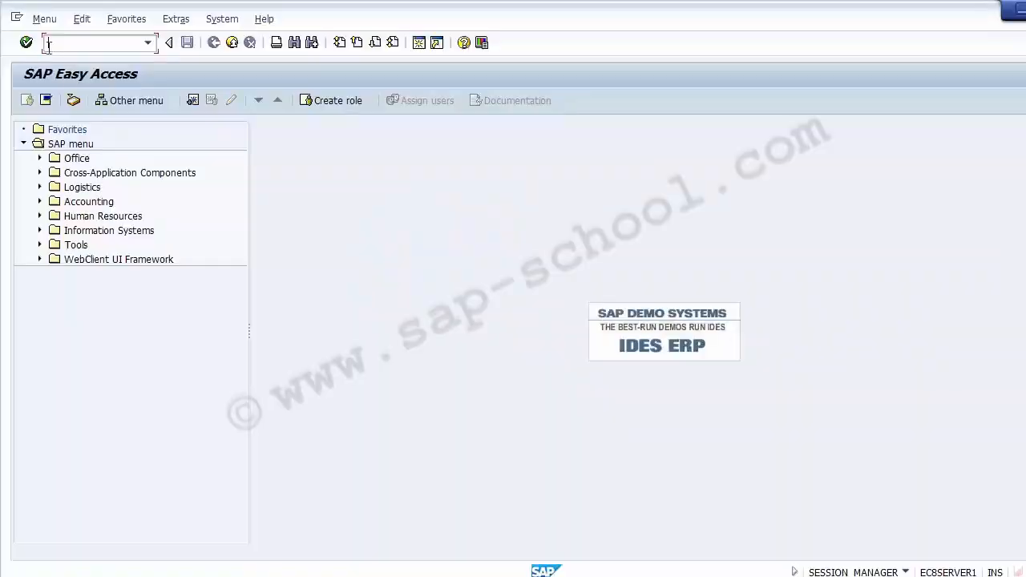
pyautogui.write('KS03')
pyautogui.press('Return')
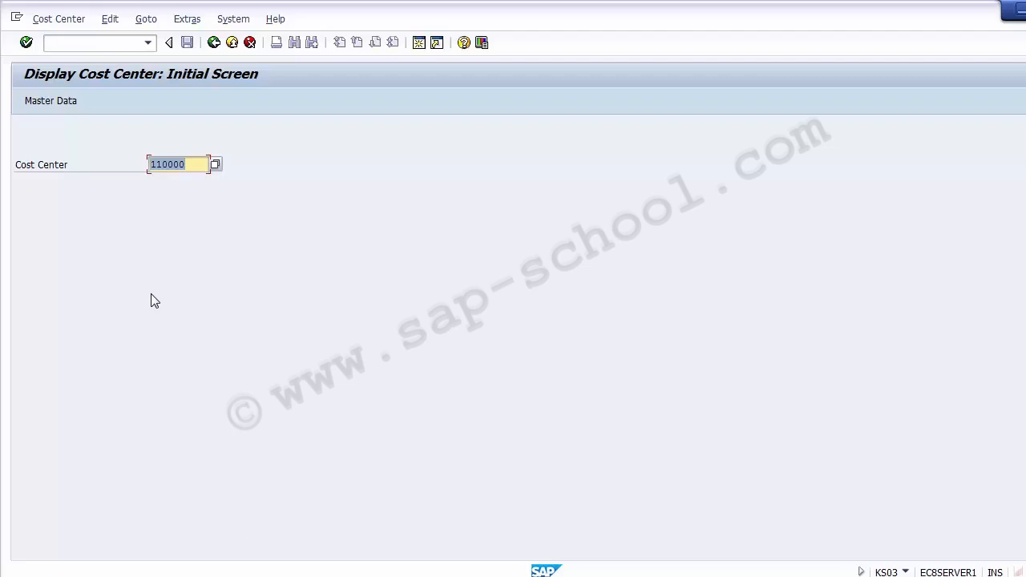
pyautogui.press('Return')
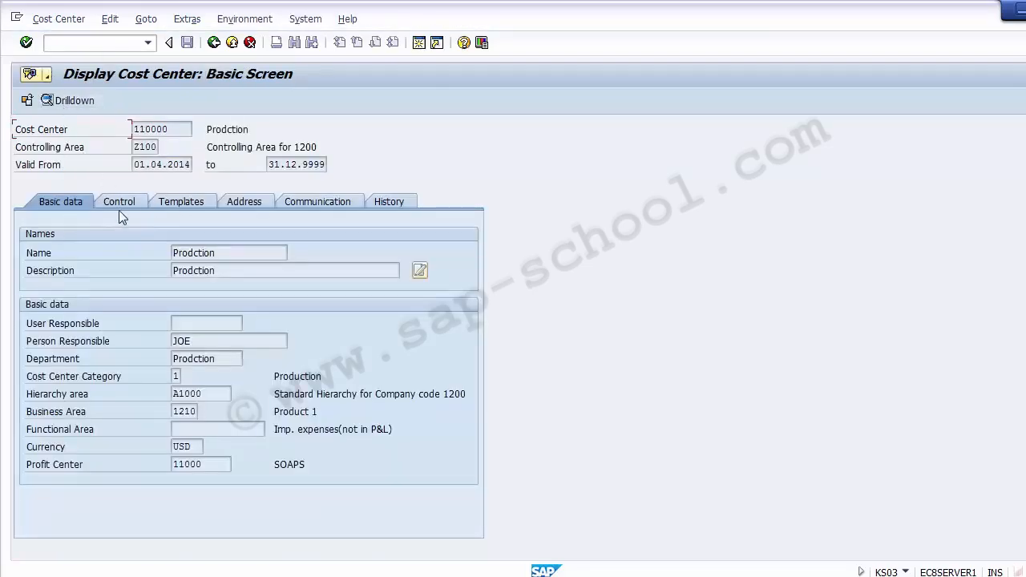
# Examine the displayed basic data of cost center 110000, from user responsible down to profit center.
pyautogui.click(213, 322)
pyautogui.click(212, 358)
pyautogui.click(180, 376)
pyautogui.click(187, 393)
pyautogui.click(187, 412)
pyautogui.click(190, 429)
pyautogui.click(193, 448)
pyautogui.click(198, 464)
# Look through the control, template and address data of cost center 110000 and exit the display transaction.
pyautogui.click(119, 199)
pyautogui.click(179, 205)
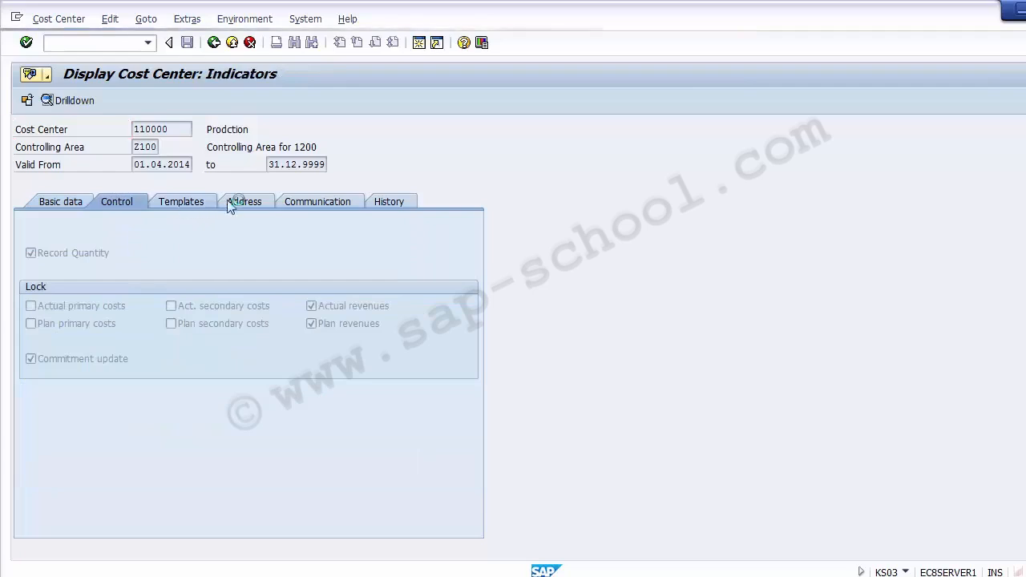
pyautogui.click(243, 204)
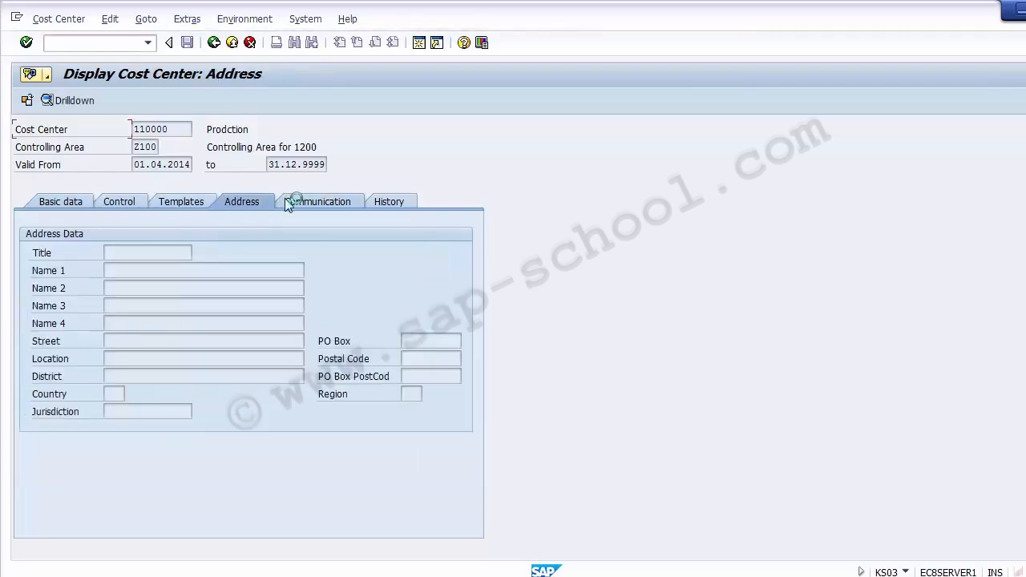
pyautogui.click(157, 200)
pyautogui.click(42, 197)
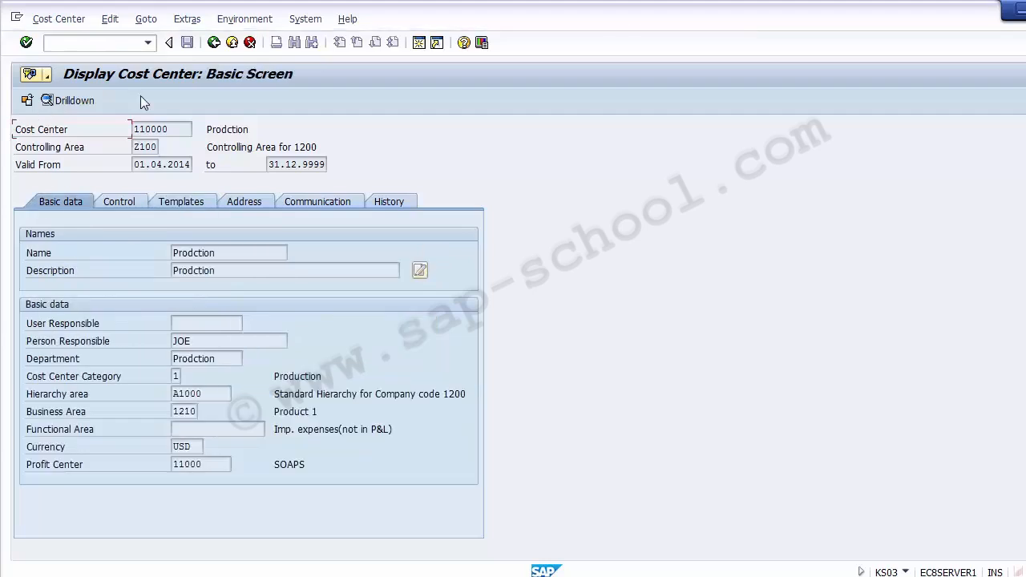
pyautogui.click(214, 43)
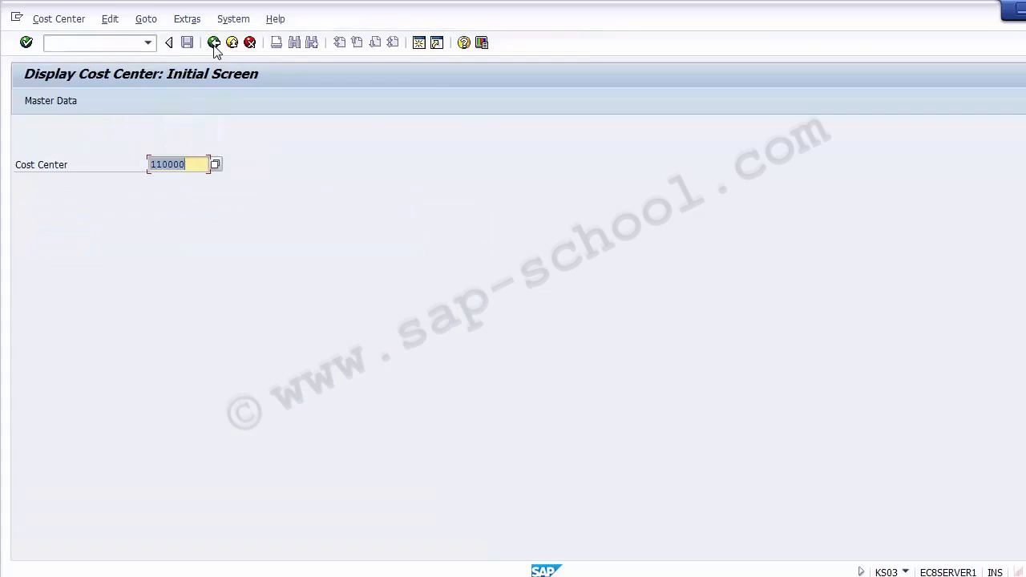
pyautogui.click(214, 42)
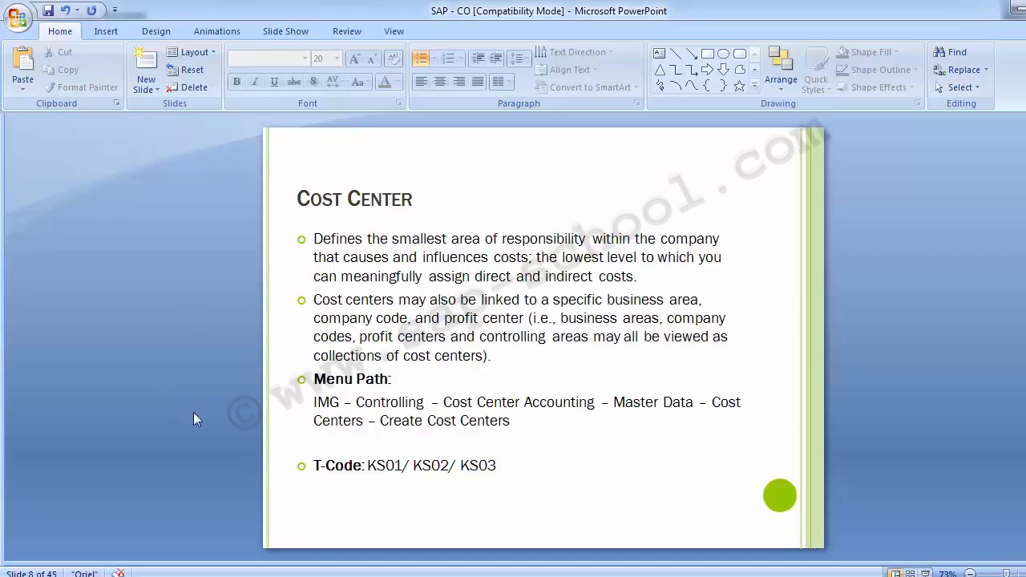
pyautogui.scroll(-1, 145, 405)
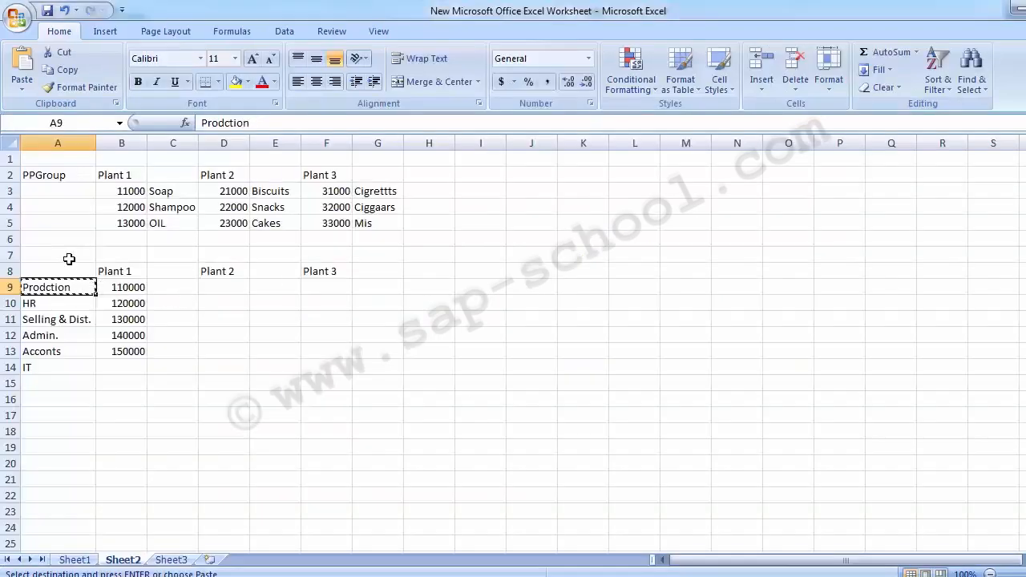
# Examine the department rows from Prodction to IT under the Plant 1 heading in the Excel numbering plan.
pyautogui.click(68, 258)
pyautogui.press('Escape')
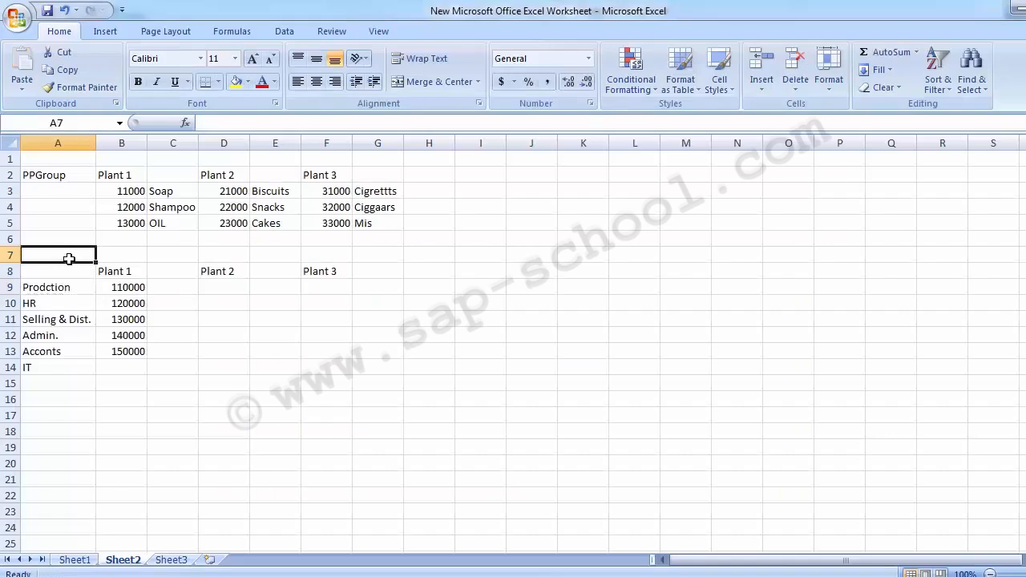
pyautogui.click(120, 273)
pyautogui.click(55, 286)
pyautogui.click(50, 301)
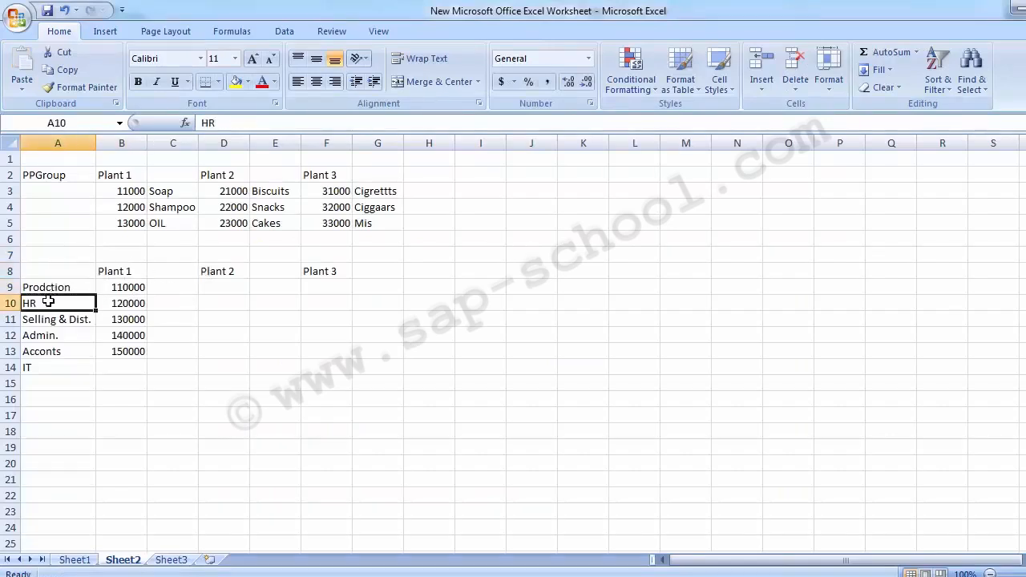
pyautogui.click(48, 316)
pyautogui.click(45, 335)
pyautogui.click(40, 369)
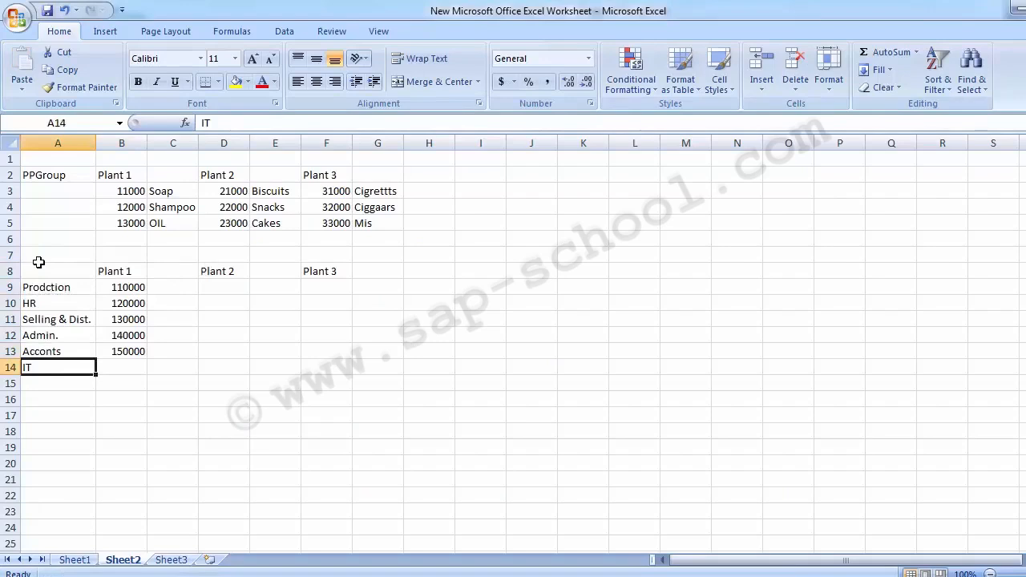
pyautogui.click(110, 270)
pyautogui.click(36, 274)
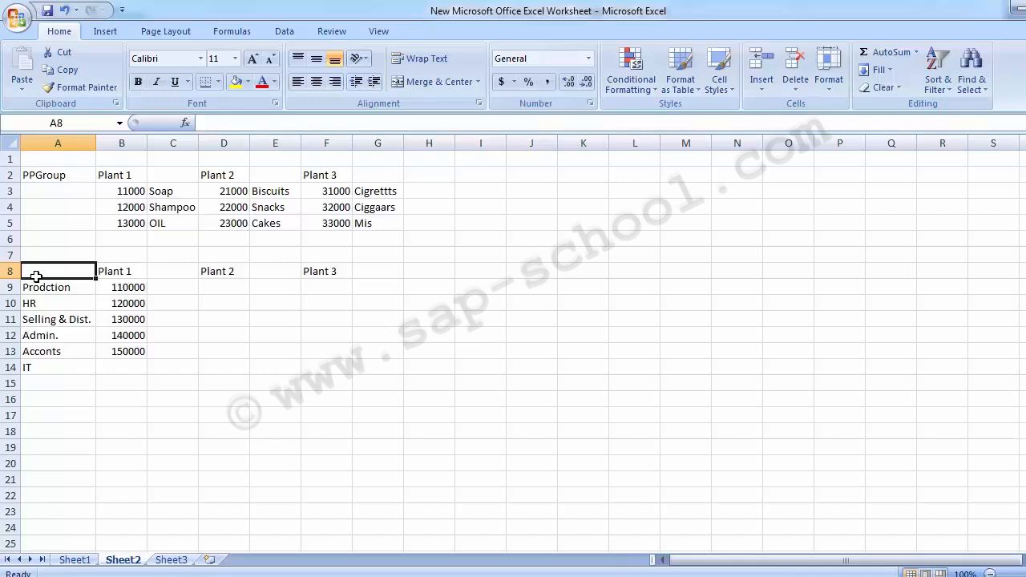
pyautogui.click(207, 374)
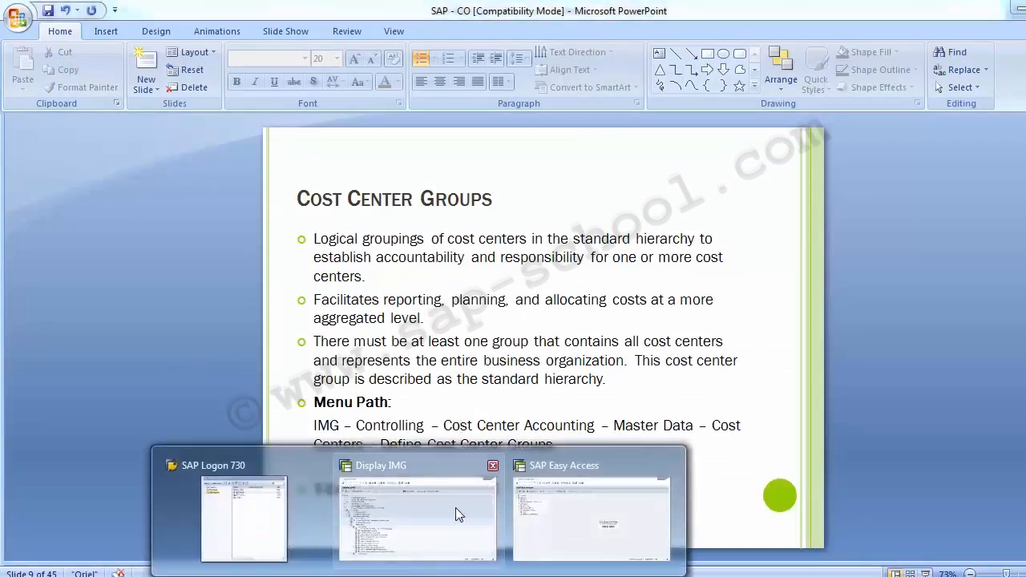
# Switch to the SAP implementation guide and start the Create Cost Center Group activity under Define Cost Center Groups.
pyautogui.click(456, 507)
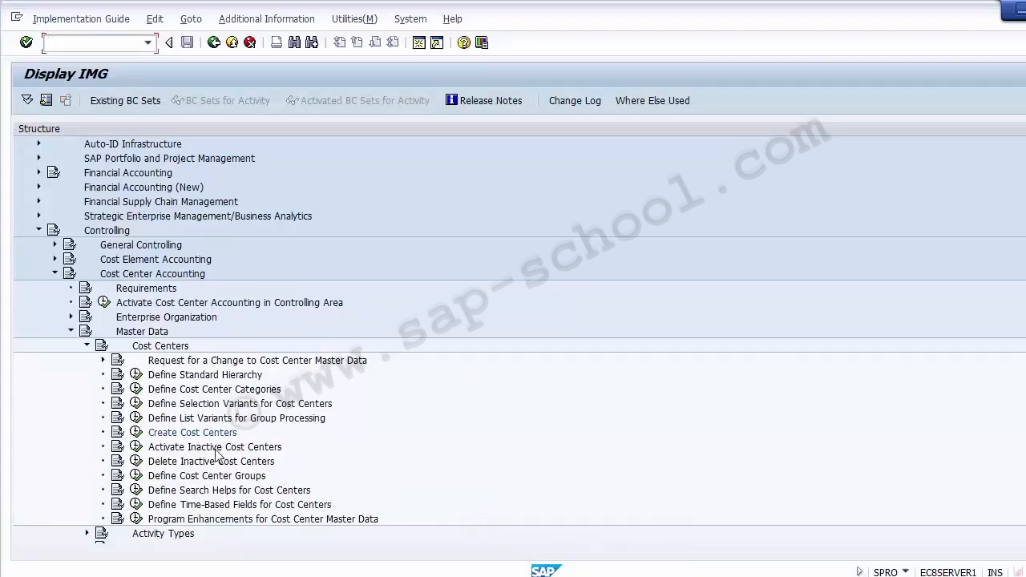
pyautogui.click(217, 476)
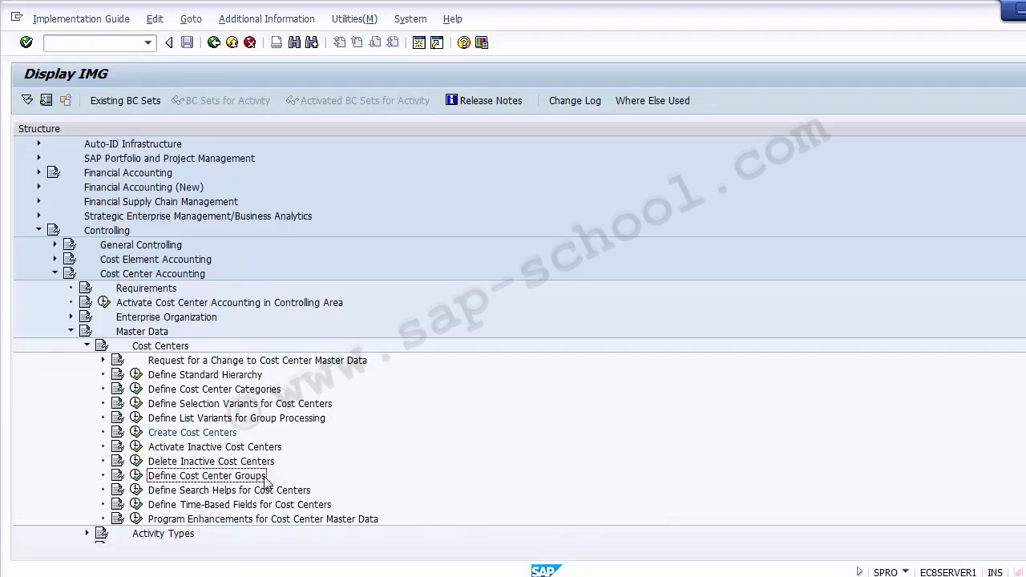
pyautogui.click(136, 477)
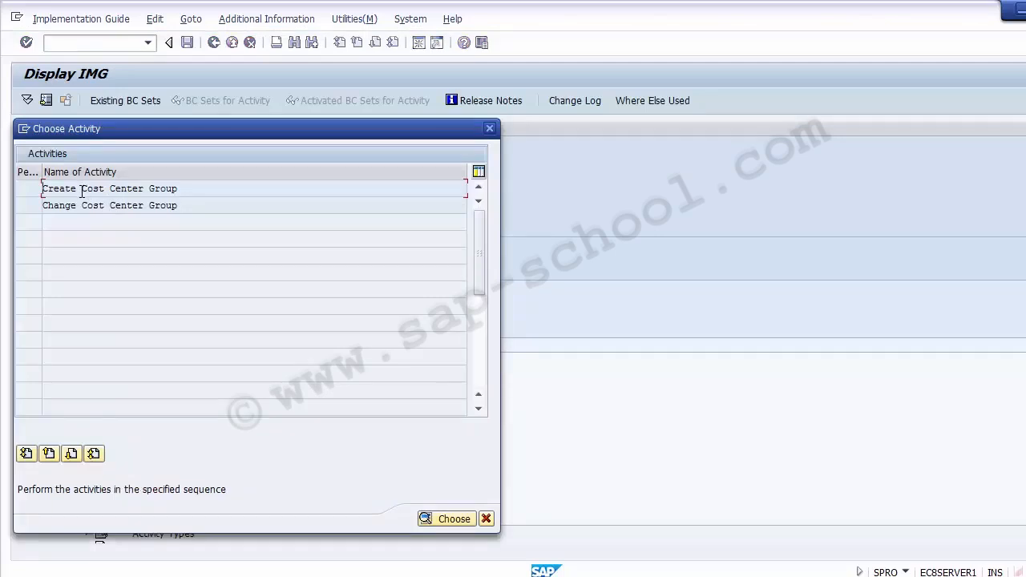
pyautogui.doubleClick(82, 191)
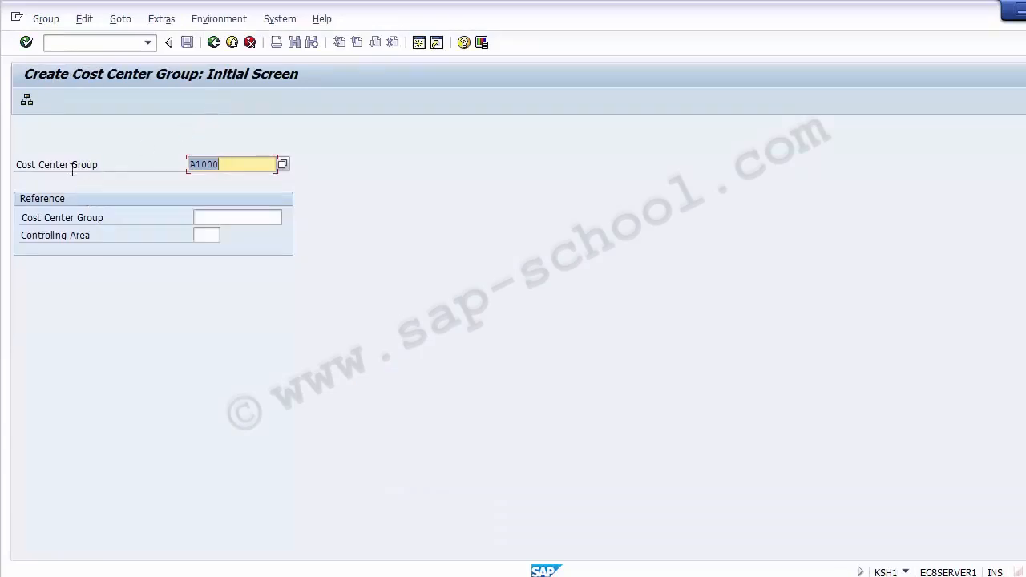
# Try to create cost center group A1000 in controlling area Z100, decline changing the existing group and clear its name.
pyautogui.click(282, 165)
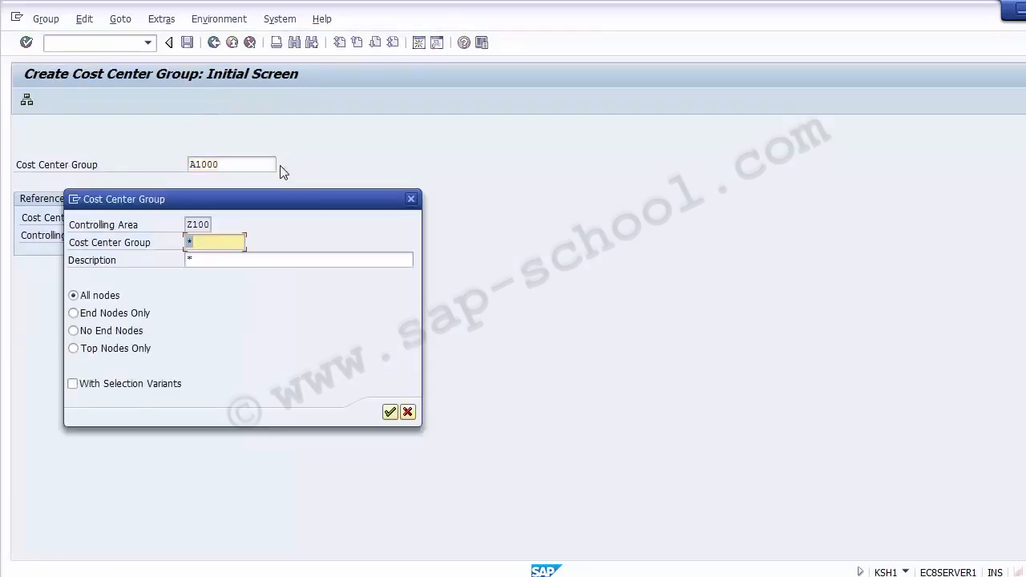
pyautogui.click(390, 412)
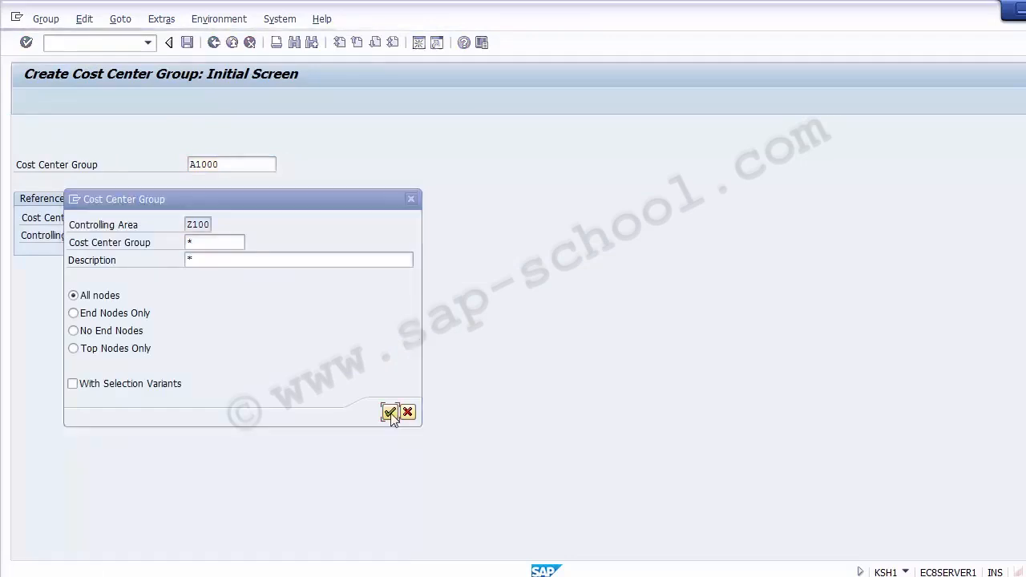
pyautogui.press('Return')
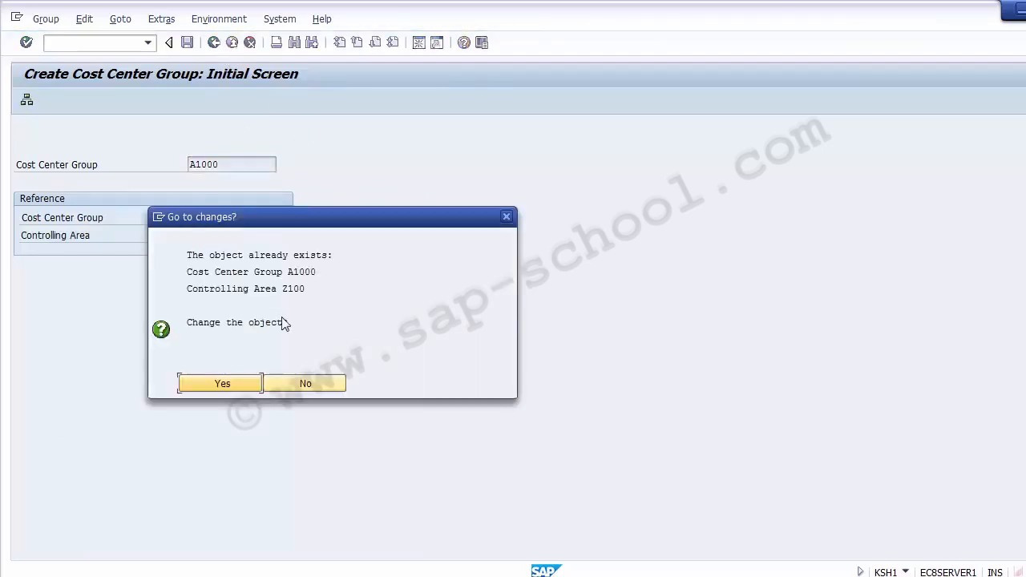
pyautogui.click(301, 384)
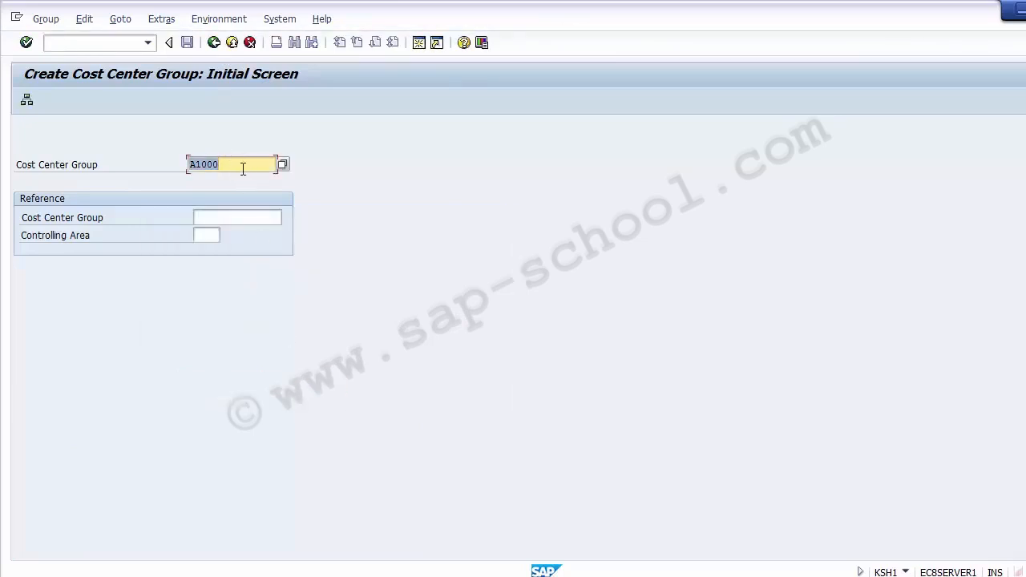
pyautogui.press('Delete')
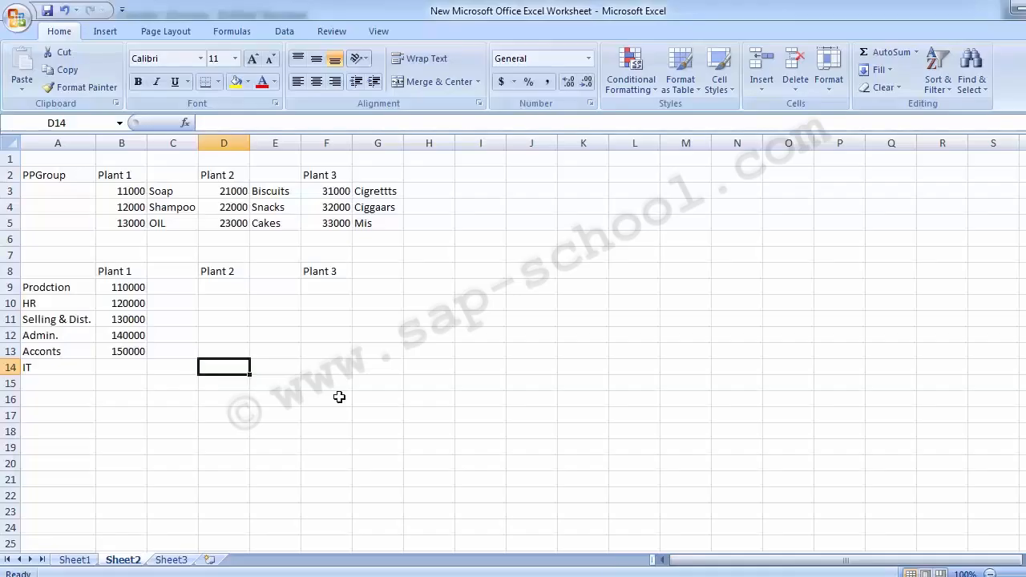
# In the Excel numbering plan, enter the group code P1000 in cell A8 beside the Plant 1 heading.
pyautogui.click(133, 269)
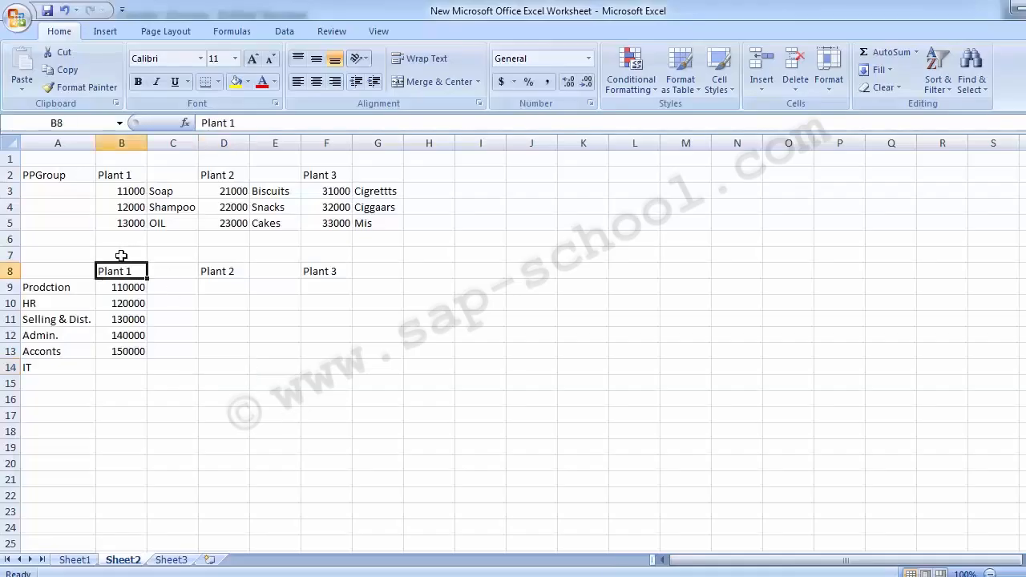
pyautogui.click(54, 273)
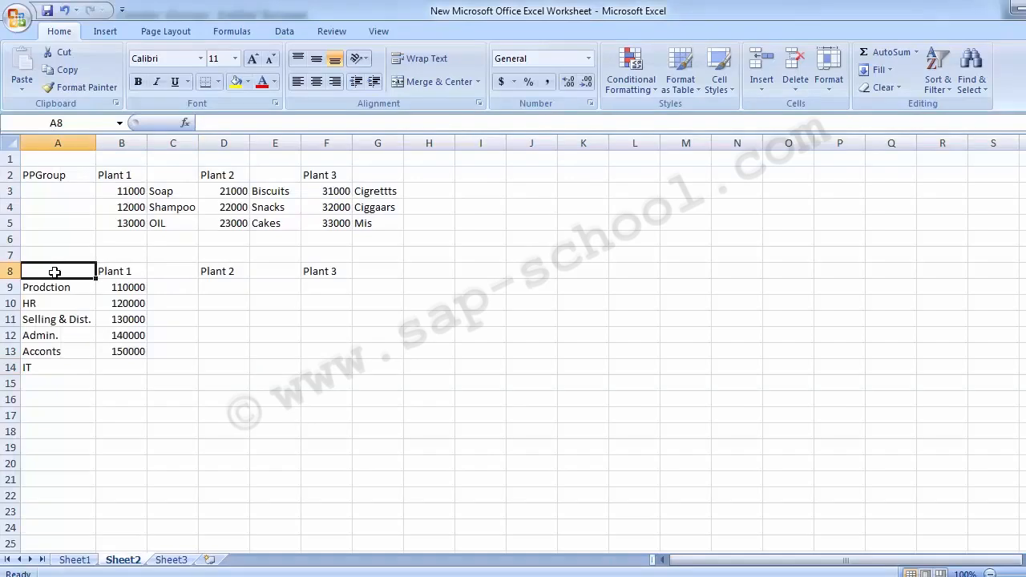
pyautogui.write('Pr')
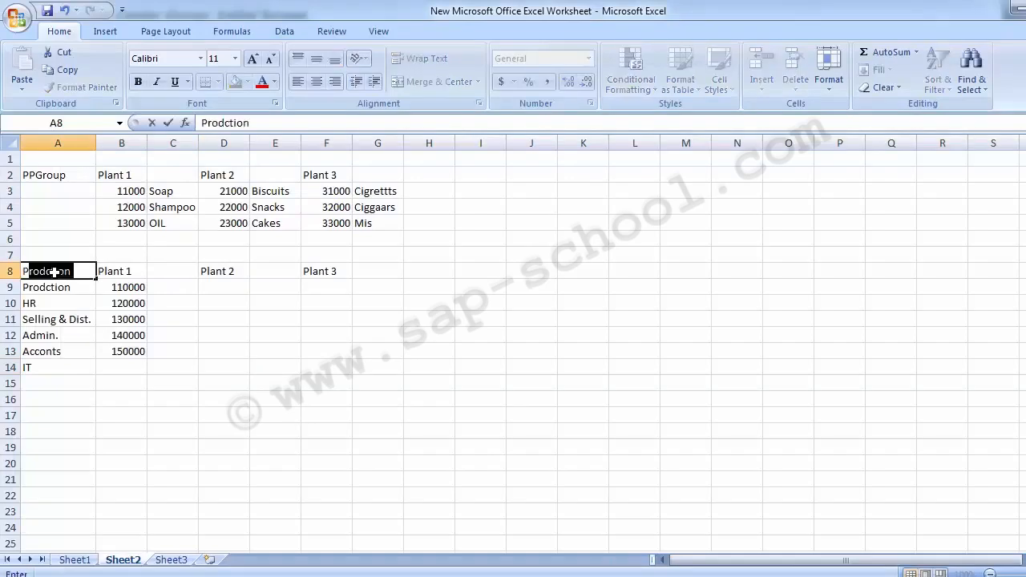
pyautogui.press('BackSpace')
pyautogui.press('BackSpace')
pyautogui.write('1000')
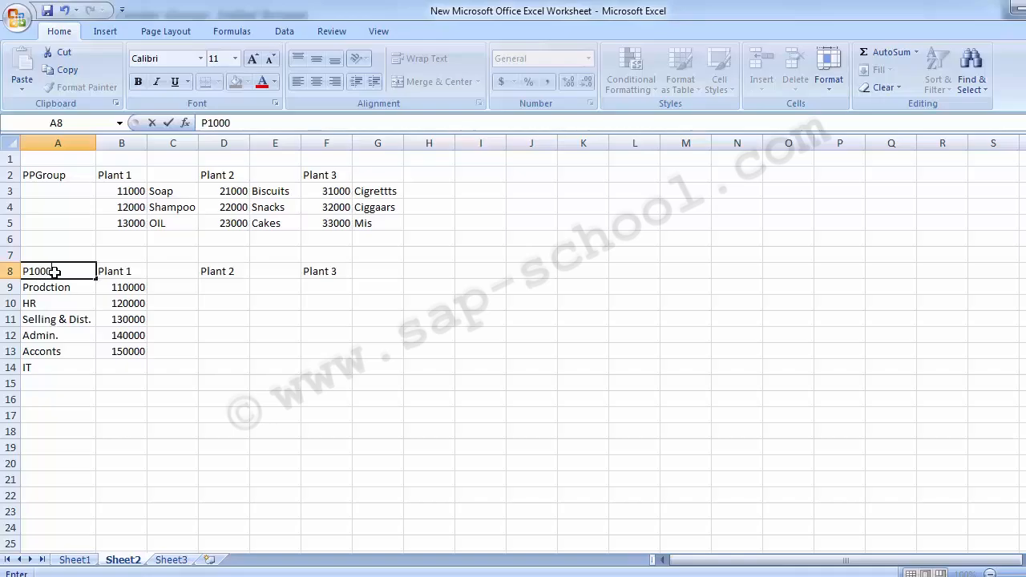
# Switch back to SAP and set up cost center group P0001 with the description Cost Center Group Plant 1.
pyautogui.hotkey('alt', 'Tab')
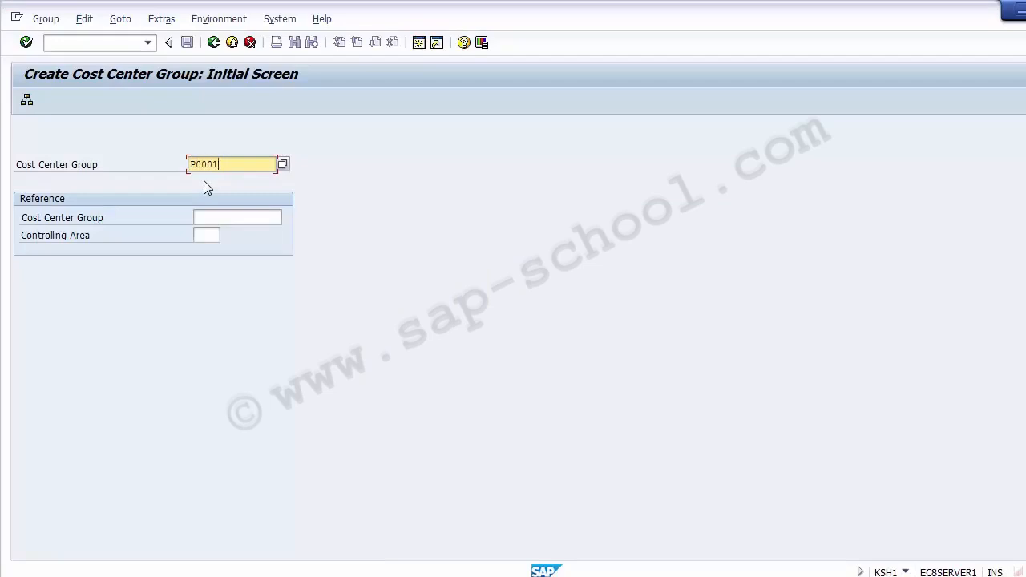
pyautogui.press('Return')
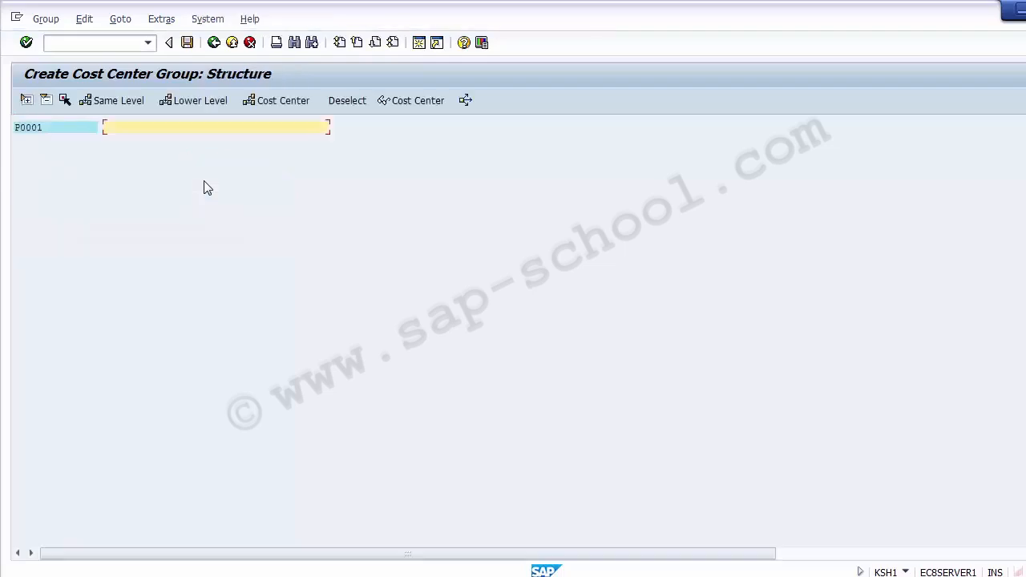
pyautogui.click(49, 130)
pyautogui.click(124, 127)
pyautogui.write('Cost Center Group Pl')
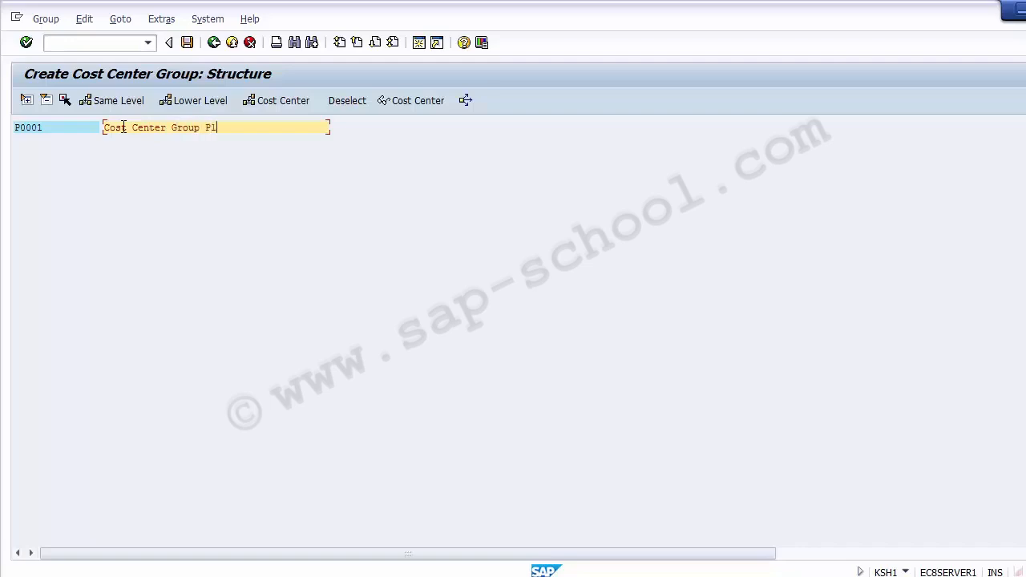
pyautogui.write('ant 1')
pyautogui.click(66, 131)
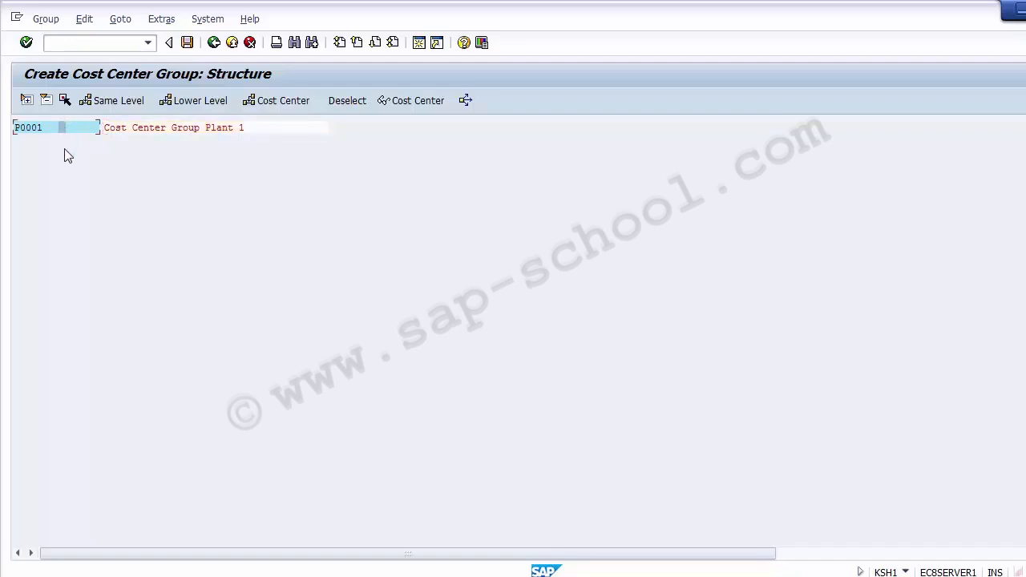
pyautogui.click(153, 127)
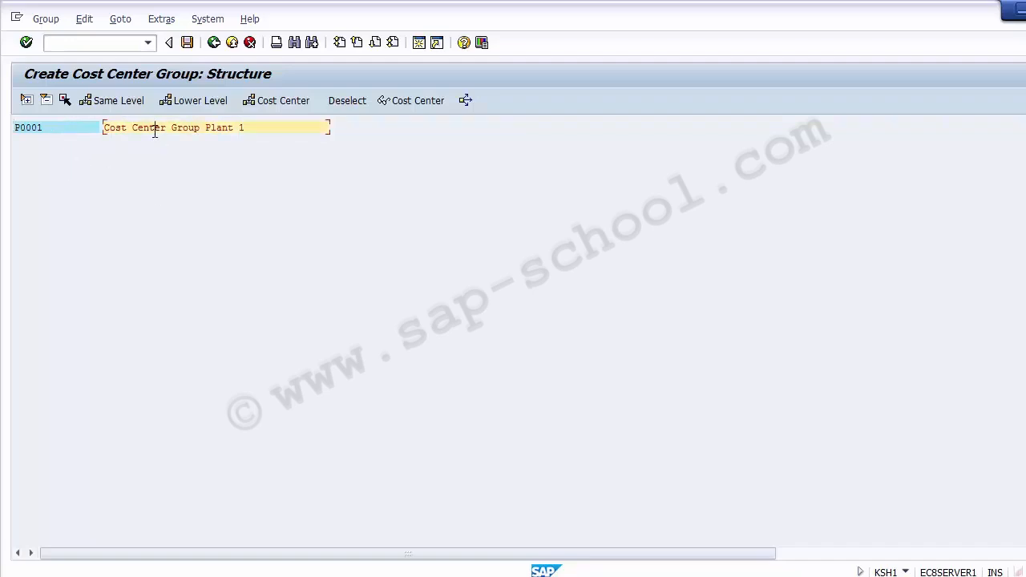
# Save cost center group P0001, try adding another group at the same level and return to the initial screen.
pyautogui.click(119, 103)
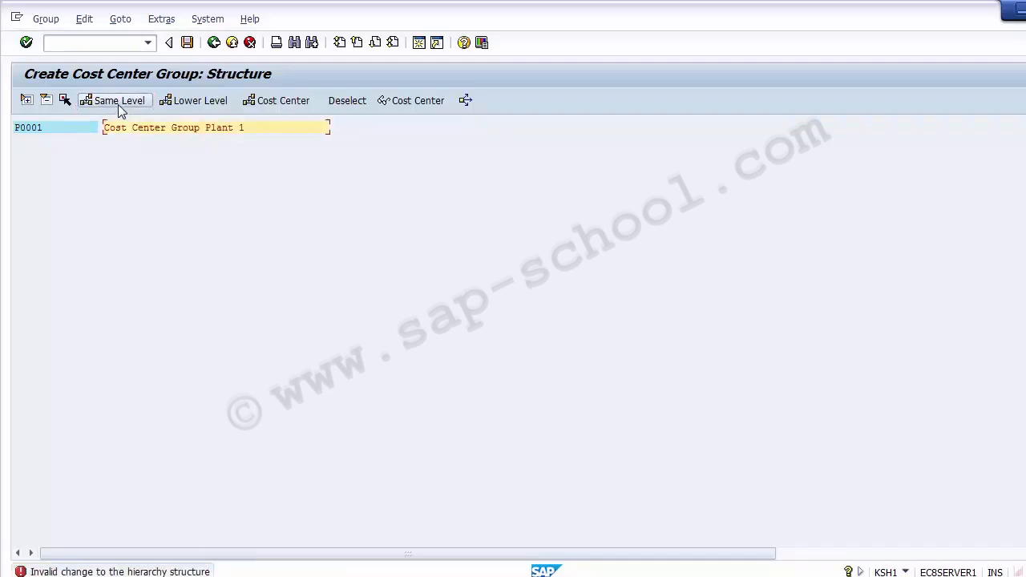
pyautogui.click(186, 44)
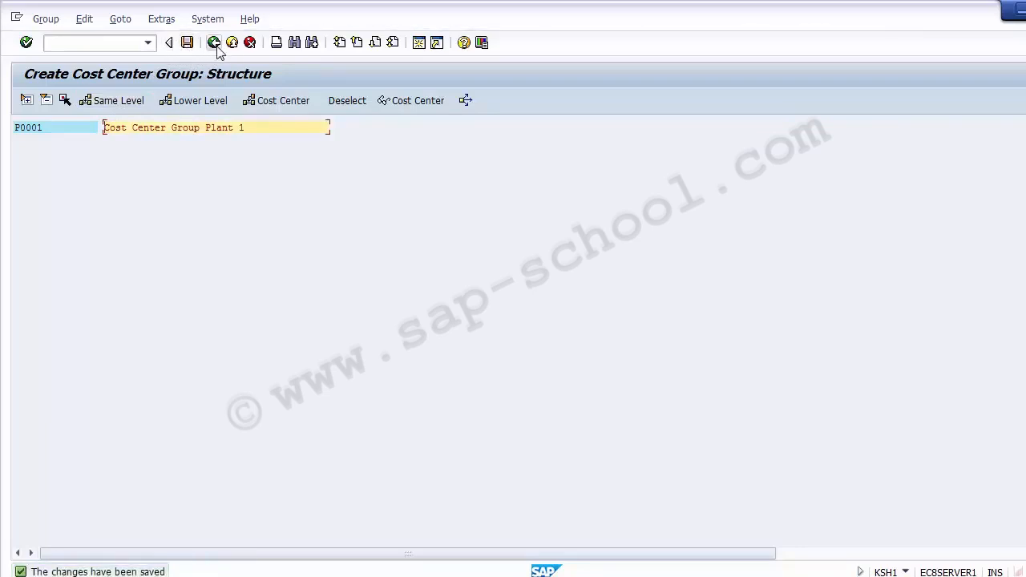
pyautogui.click(133, 107)
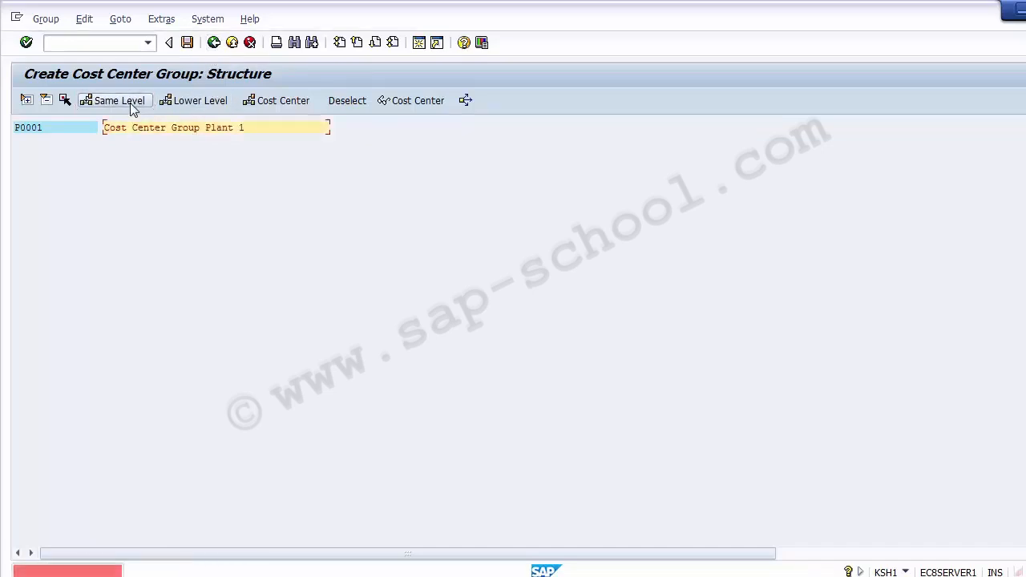
pyautogui.click(213, 43)
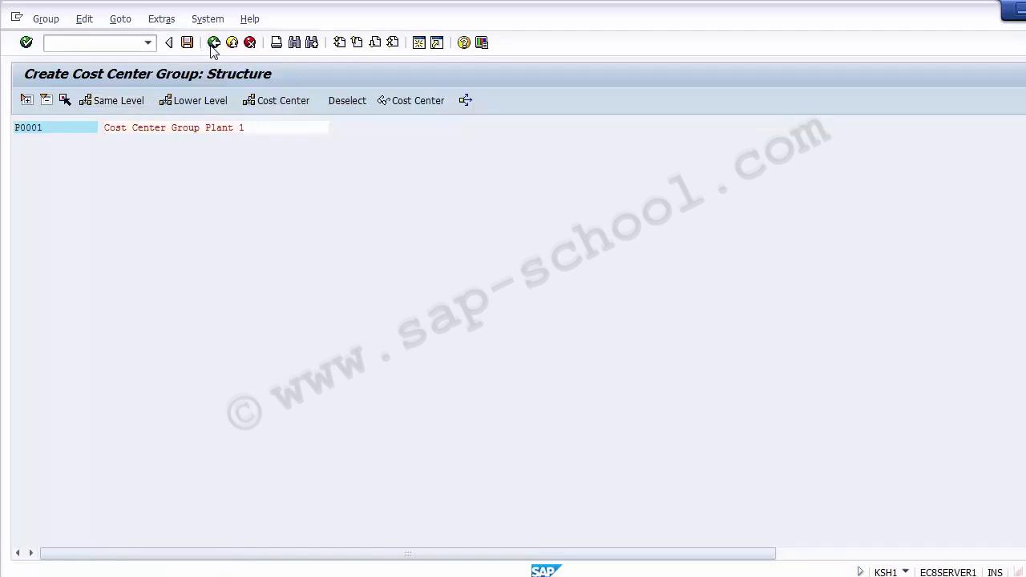
# Start creating a second cost center group named P0002.
pyautogui.click(233, 166)
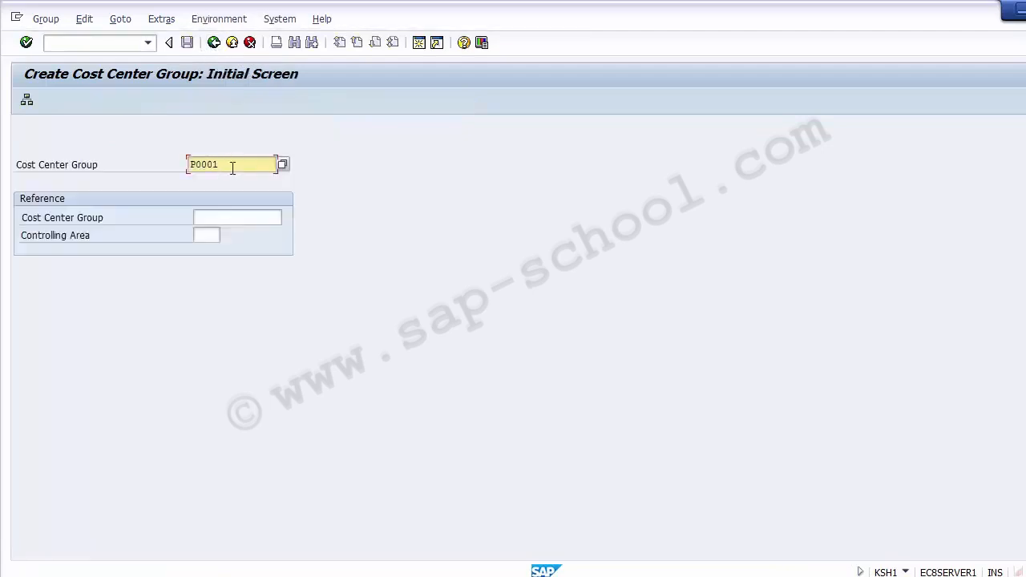
pyautogui.press('BackSpace')
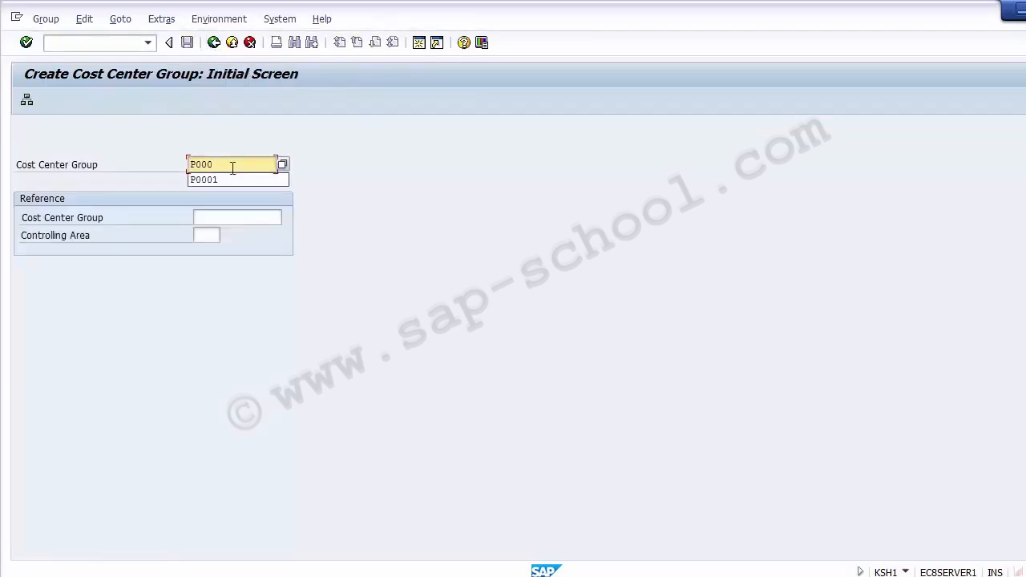
pyautogui.write('2')
pyautogui.press('Return')
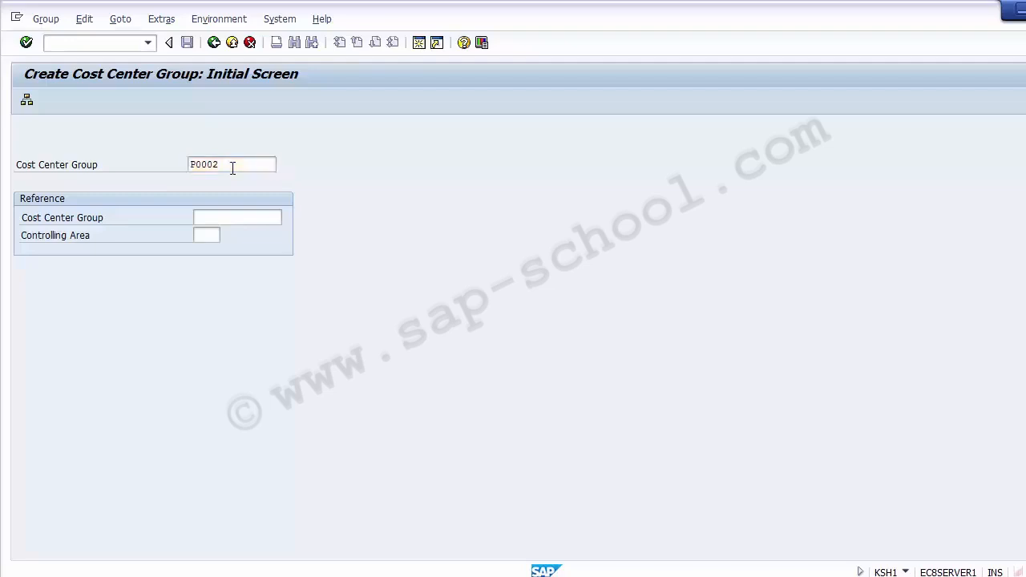
# Describe group P0002 as Cost Center Group Plant 2, leave the structure and save the data.
pyautogui.click(69, 128)
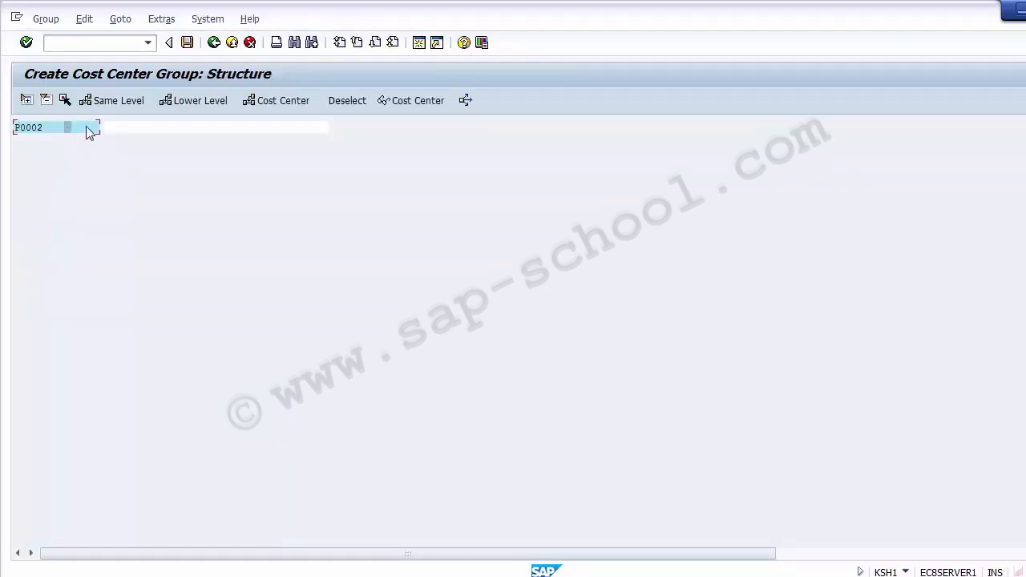
pyautogui.click(117, 130)
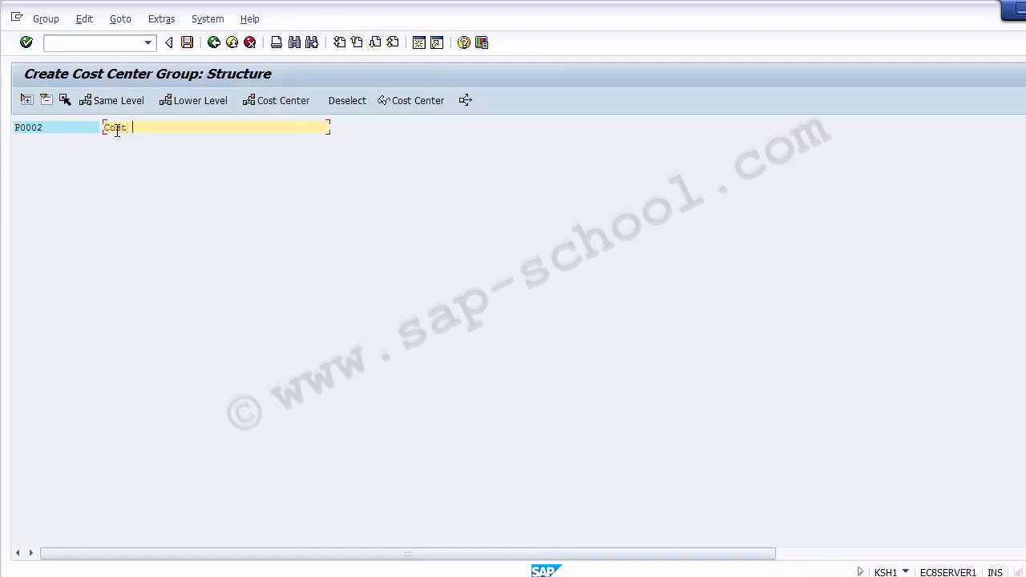
pyautogui.write('Cost Cen')
pyautogui.write('ter Grou')
pyautogui.write('p Pnab')
pyautogui.write('nt 2')
pyautogui.press('Return')
pyautogui.click(210, 47)
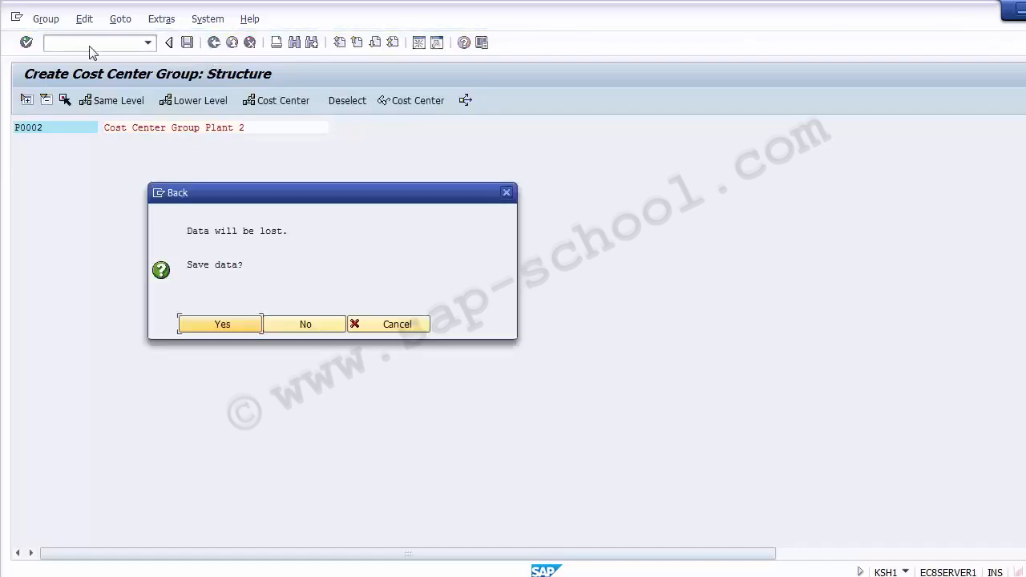
pyautogui.click(221, 324)
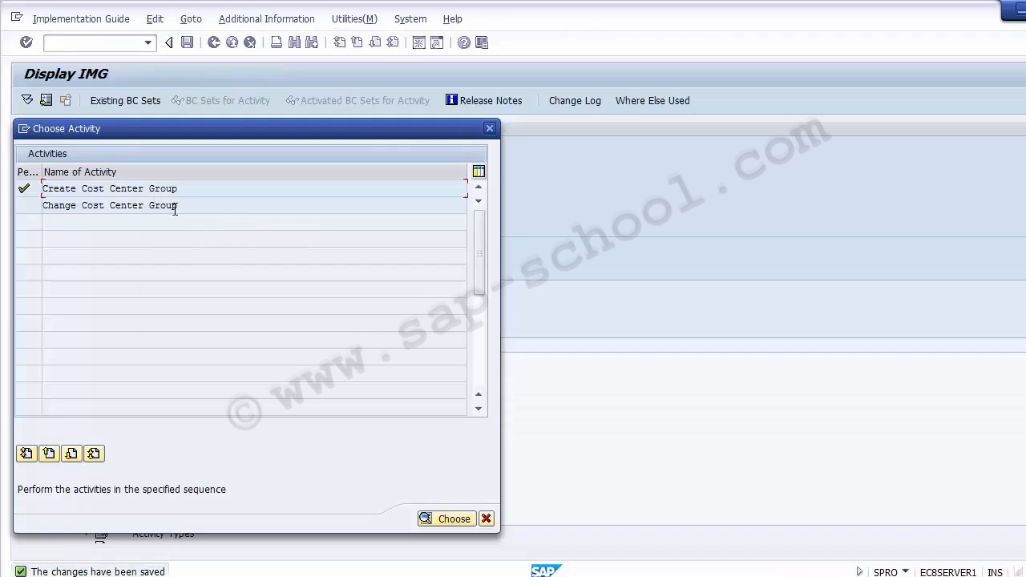
# Open cost center group P0001 for change, set its description to Cost Center Group Plant - 1 and save.
pyautogui.doubleClick(78, 205)
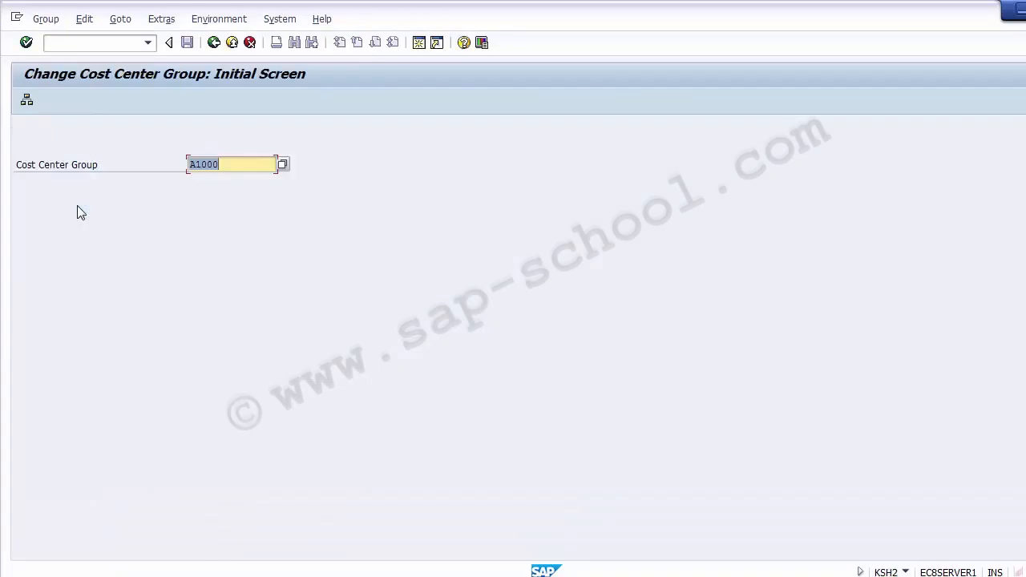
pyautogui.press('Delete')
pyautogui.click(226, 205)
pyautogui.press('Return')
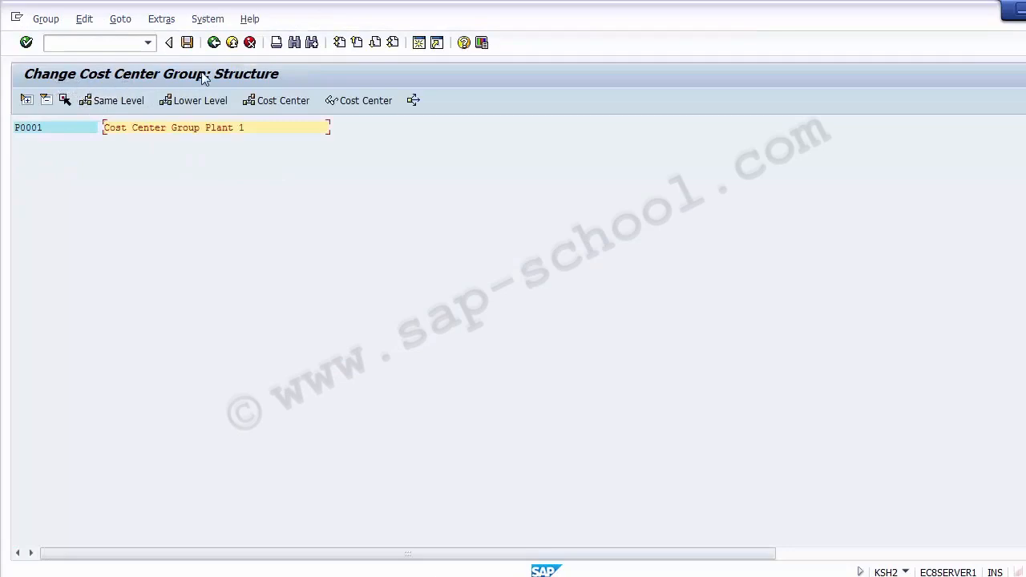
pyautogui.click(58, 126)
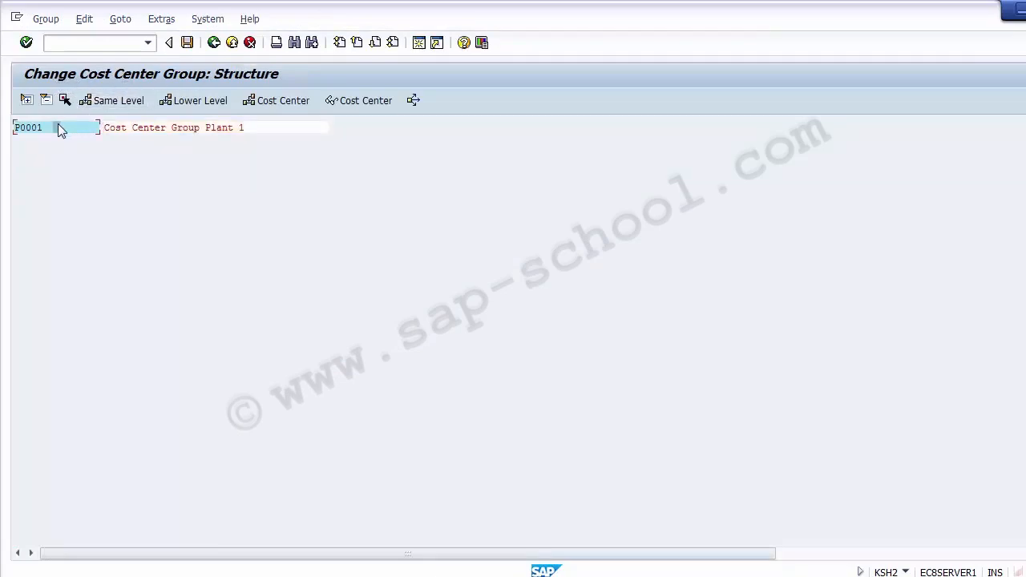
pyautogui.click(251, 129)
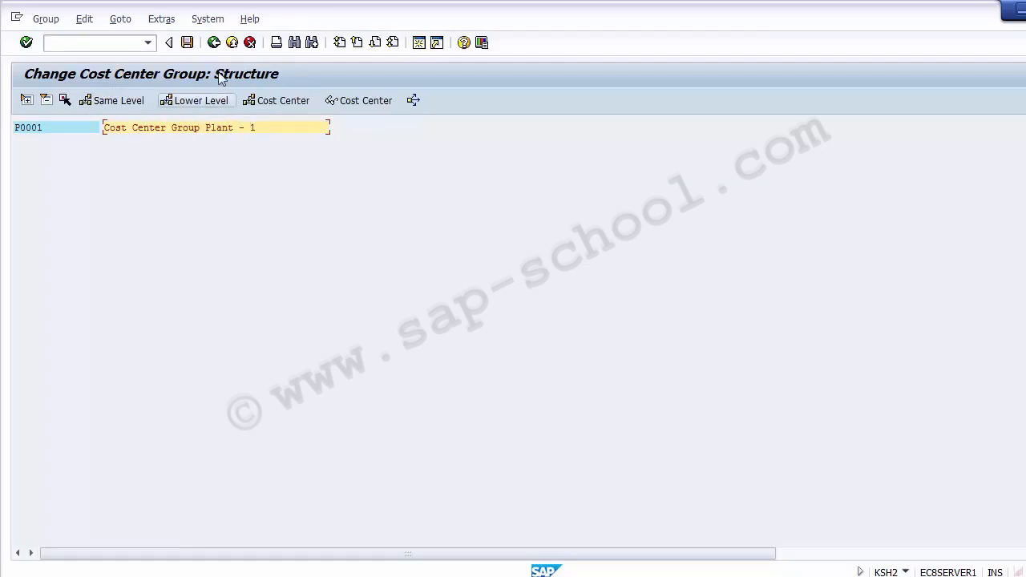
pyautogui.click(187, 42)
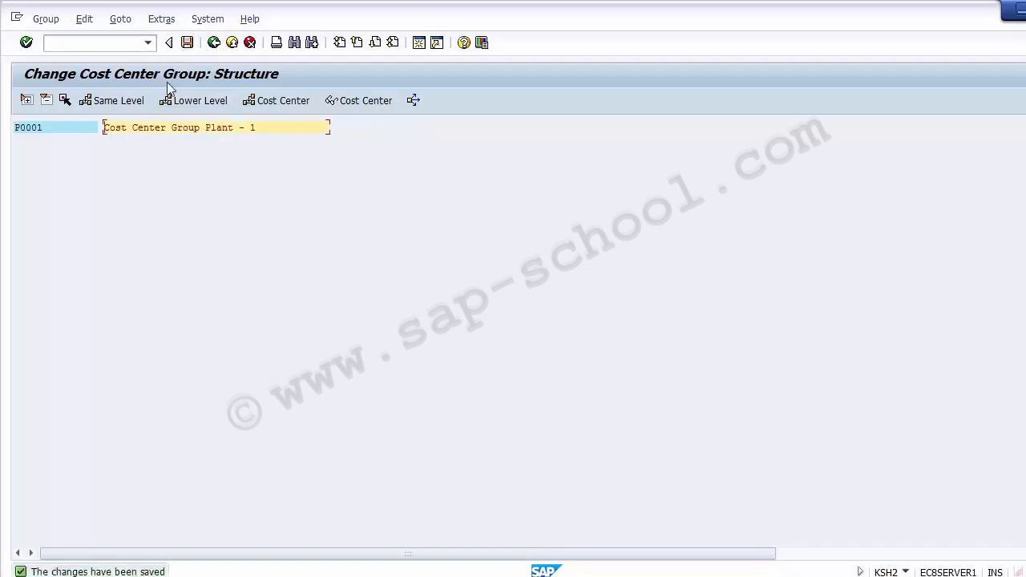
pyautogui.click(68, 131)
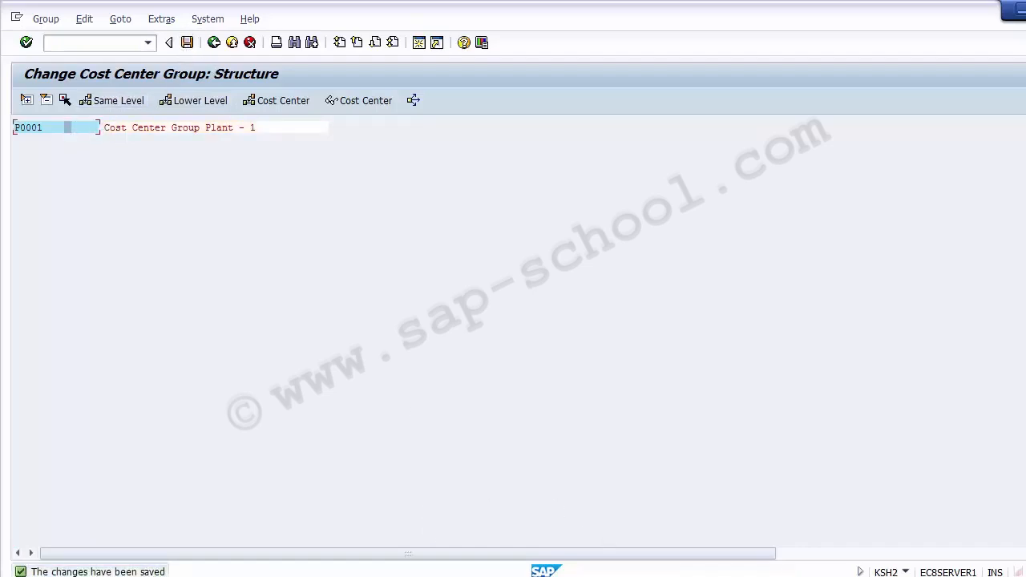
# Switch to the Excel worksheet and fill Plant 1's production cost center cell B9 with light green.
pyautogui.click(425, 575)
pyautogui.click(125, 289)
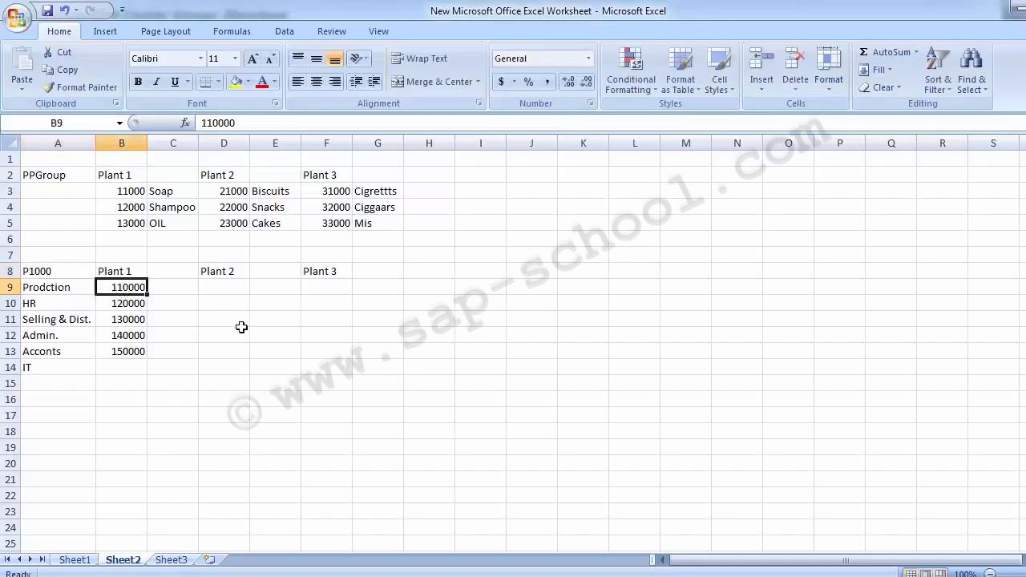
pyautogui.click(247, 81)
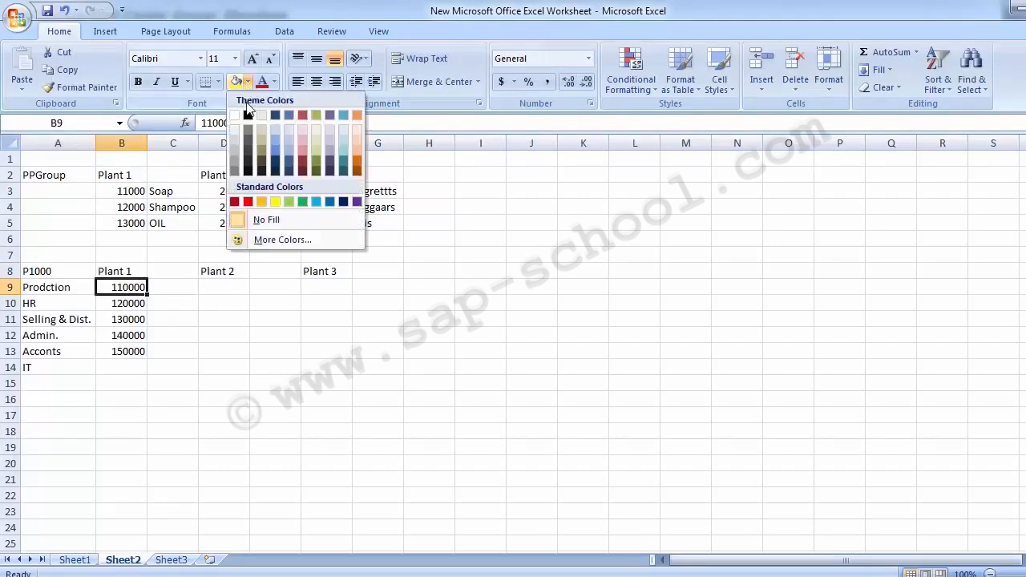
pyautogui.click(288, 201)
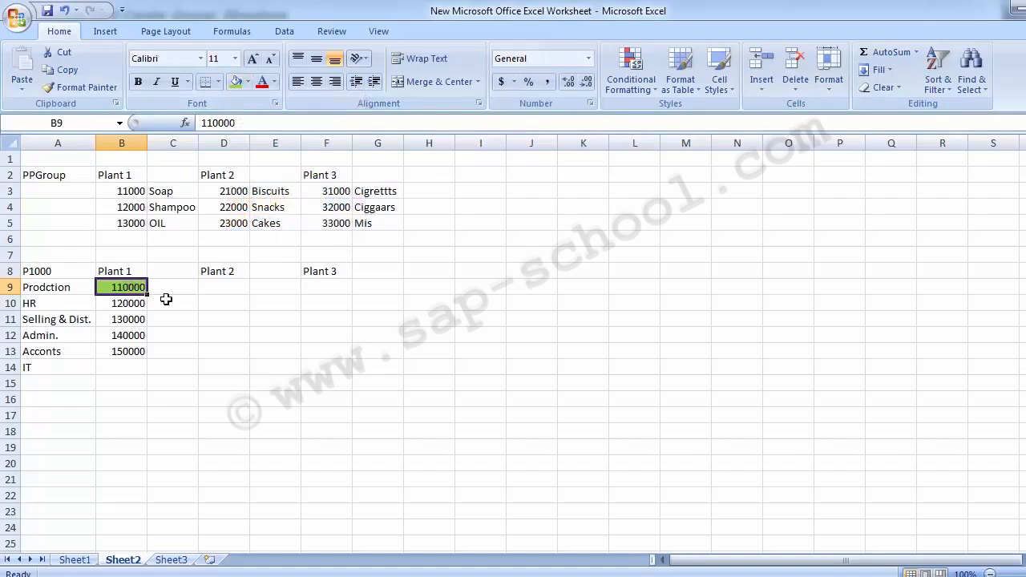
pyautogui.click(165, 300)
pyautogui.click(122, 293)
# Fill cell A8 with the same light green and change its text to P0001.
pyautogui.click(52, 274)
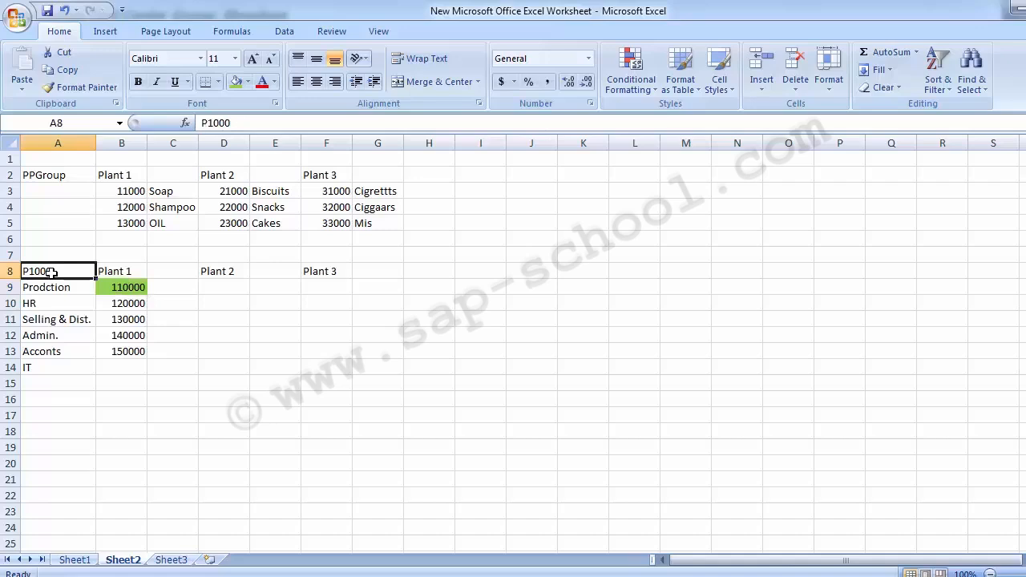
pyautogui.click(236, 81)
pyautogui.write('Pr')
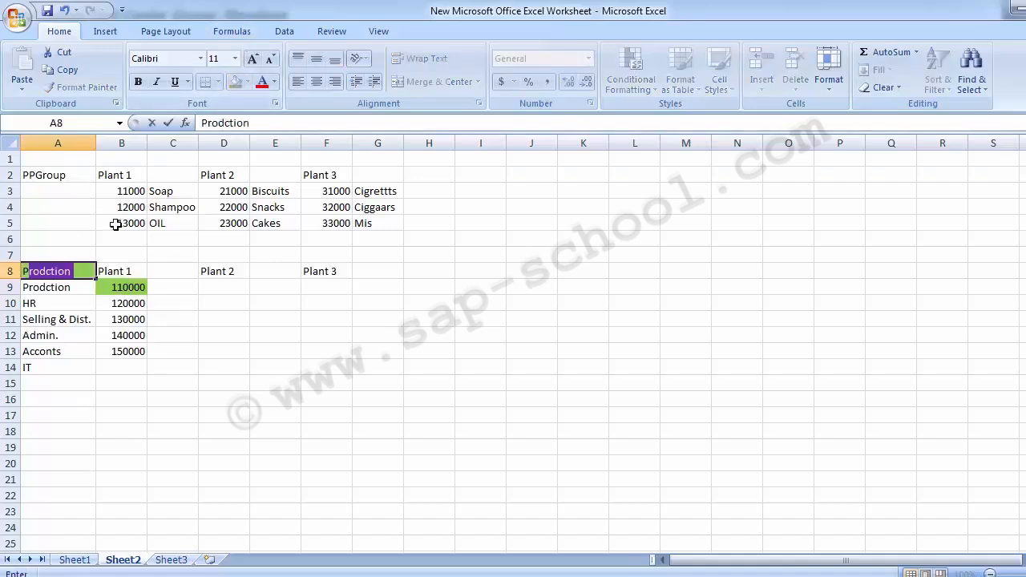
pyautogui.write('001')
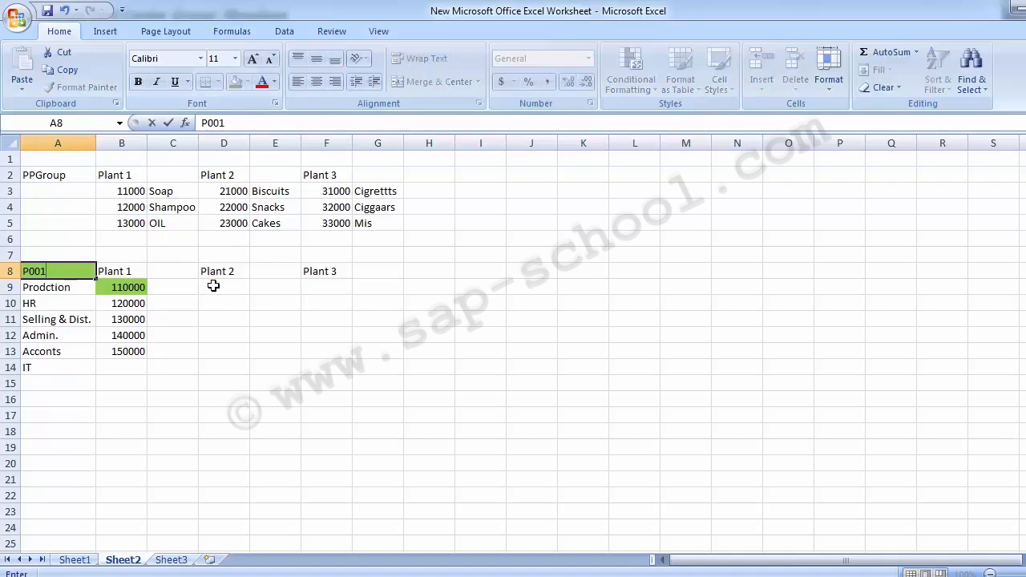
pyautogui.press('BackSpace')
pyautogui.write('01')
pyautogui.press('Return')
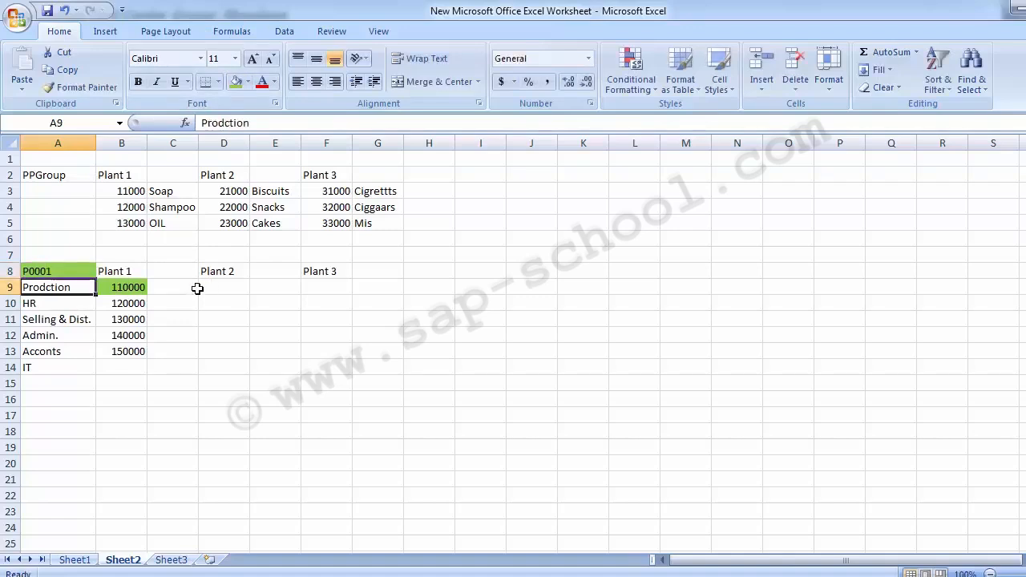
pyautogui.click(75, 271)
pyautogui.click(118, 291)
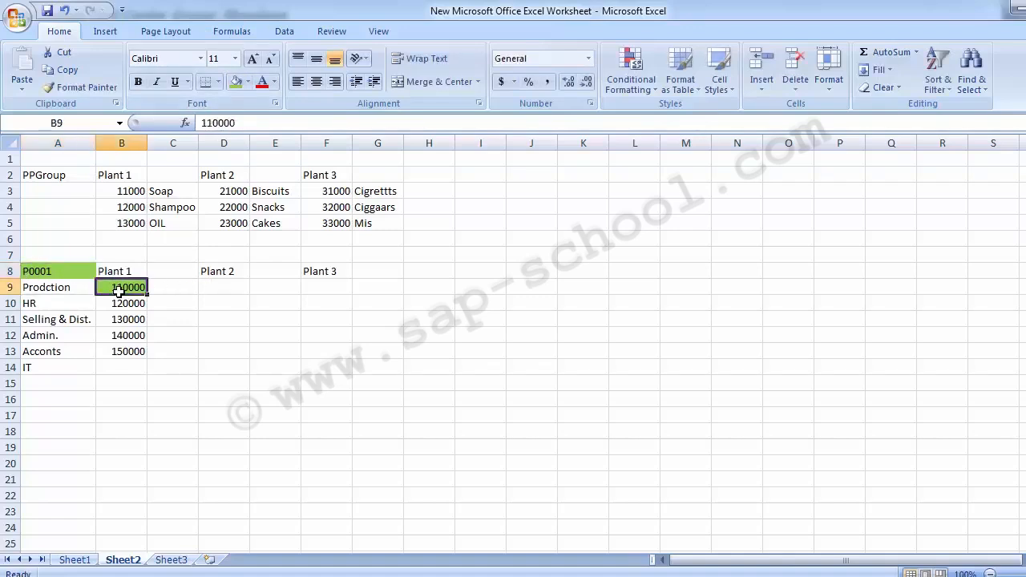
pyautogui.click(71, 270)
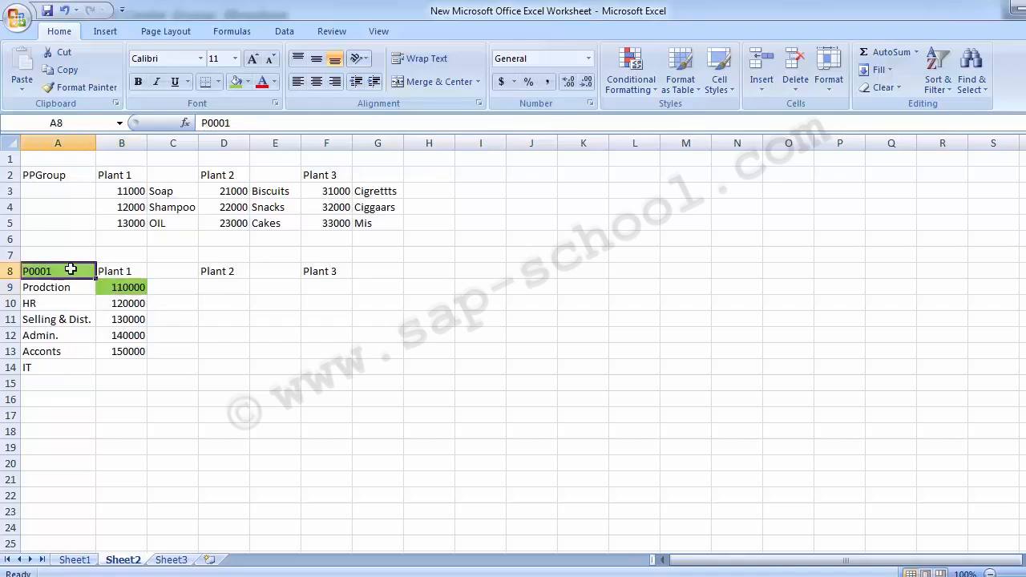
# Switch back to SAP, try adding a lower-level group and a cost center under P0001, and leave without saving.
pyautogui.hotkey('alt', 'Tab')
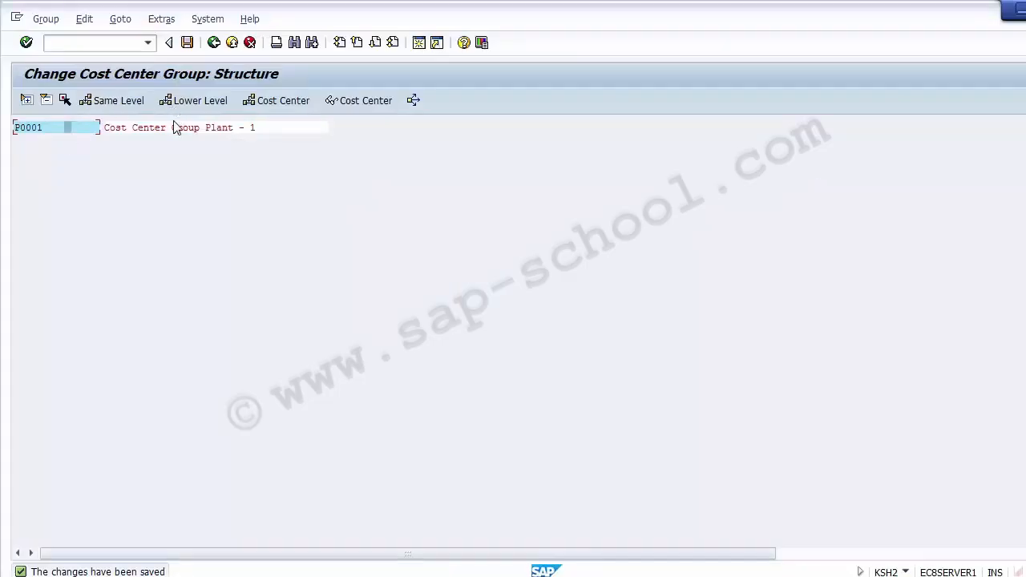
pyautogui.click(157, 127)
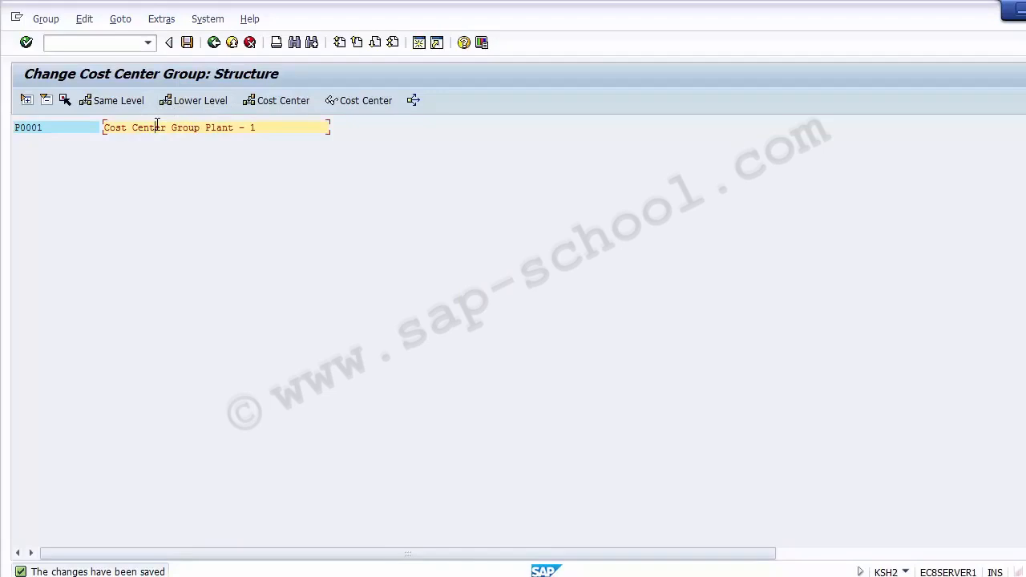
pyautogui.click(201, 103)
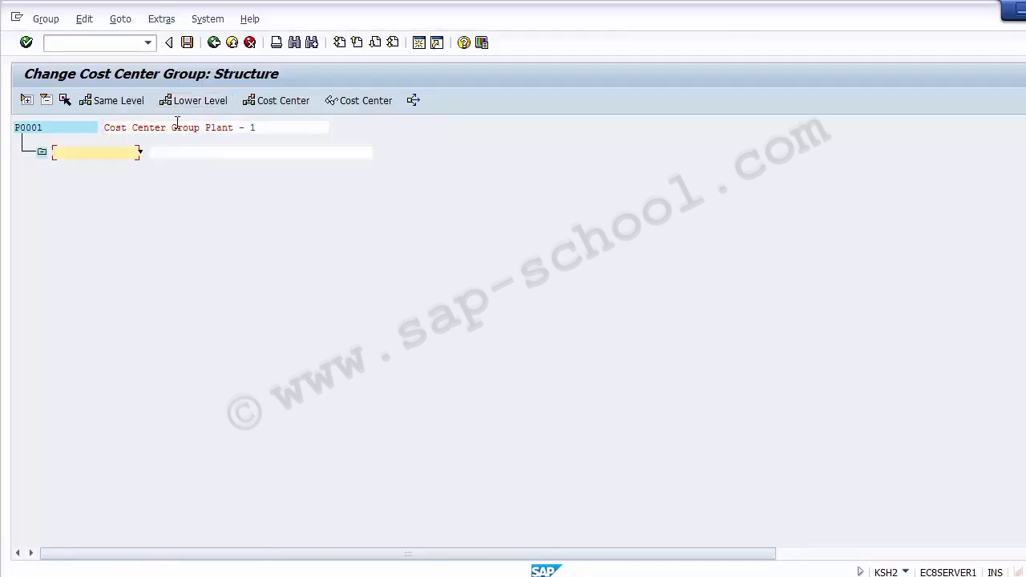
pyautogui.click(175, 128)
pyautogui.click(120, 152)
pyautogui.click(255, 102)
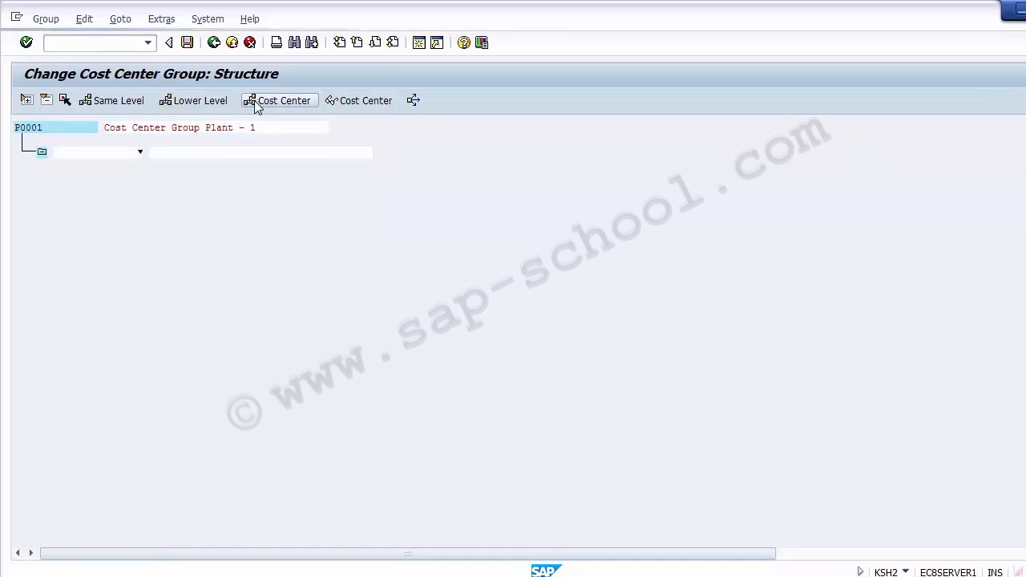
pyautogui.click(384, 386)
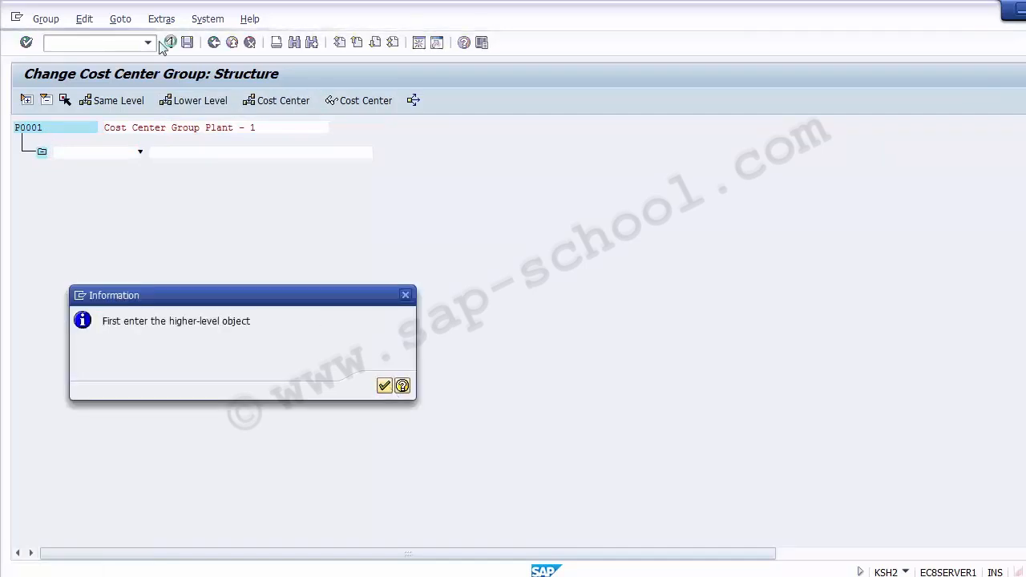
pyautogui.click(214, 43)
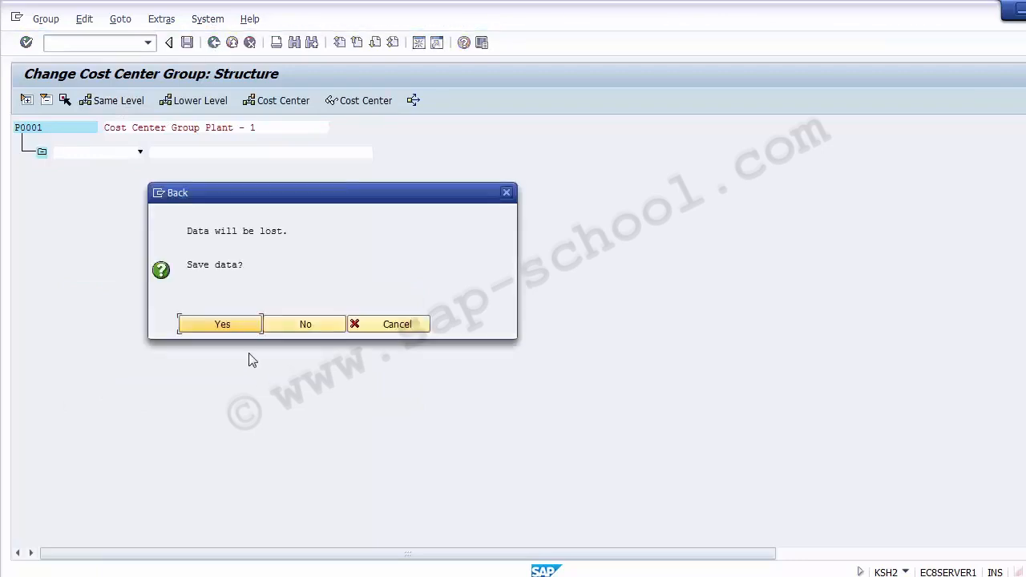
pyautogui.click(303, 324)
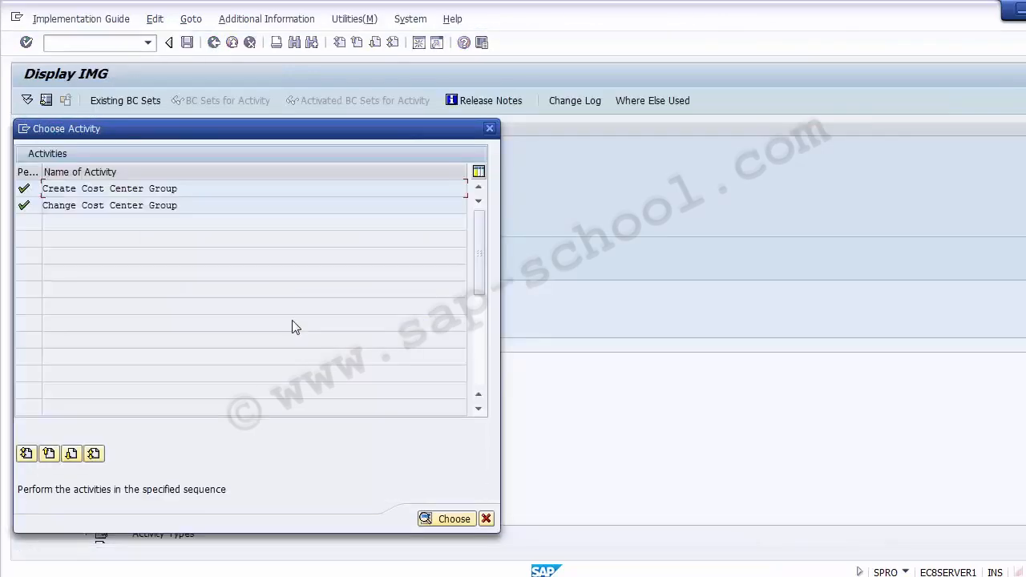
# Reopen cost center group P0001 for change and insert blank cost center rows beneath it.
pyautogui.doubleClick(114, 207)
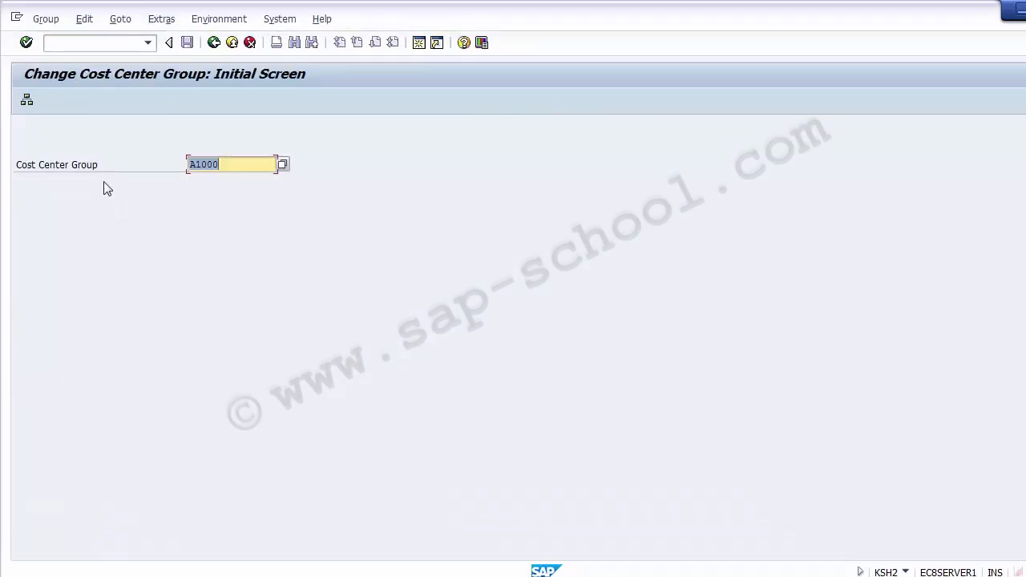
pyautogui.press('BackSpace')
pyautogui.press('Down')
pyautogui.press('Return')
pyautogui.press('Return')
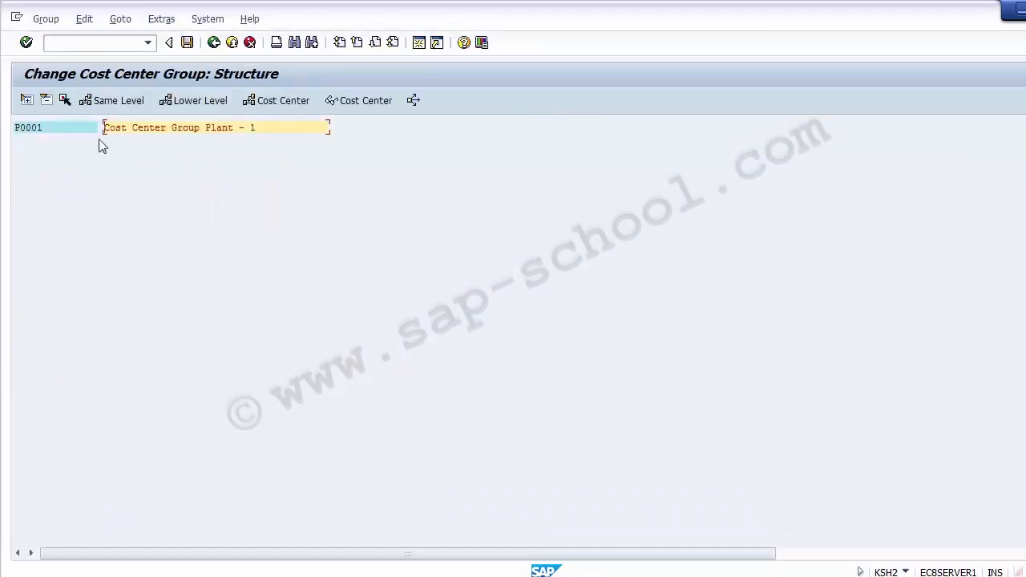
pyautogui.click(24, 129)
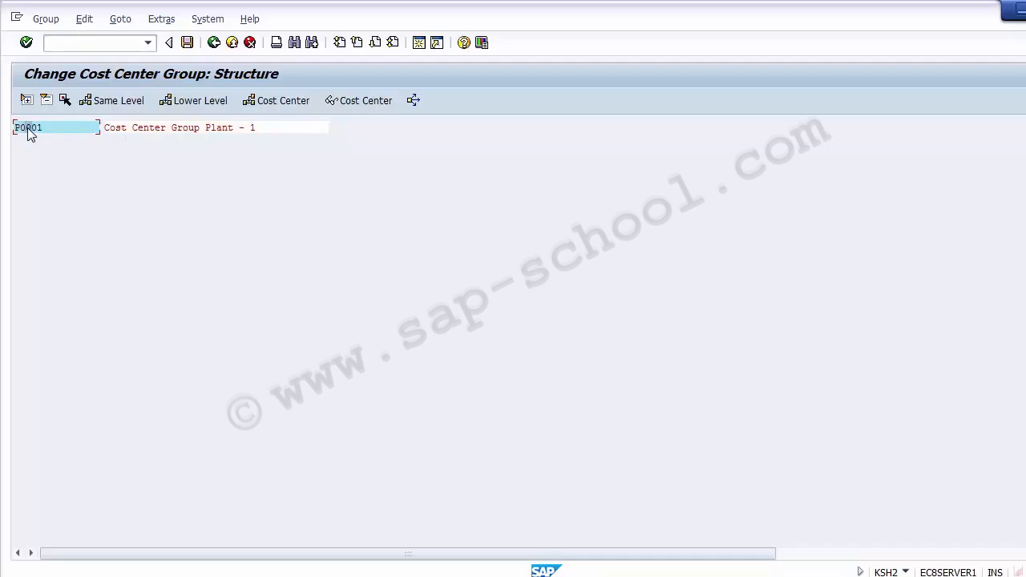
pyautogui.click(268, 104)
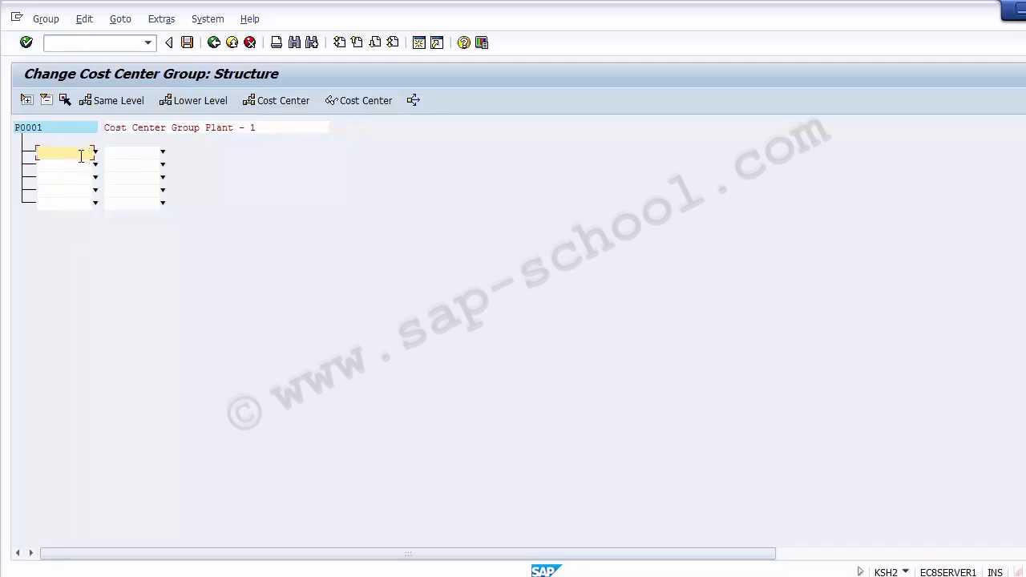
# Try assigning cost center 110000 from the Excel sheet to group P0001, clear the entry and leave without saving.
pyautogui.hotkey('alt', 'Tab')
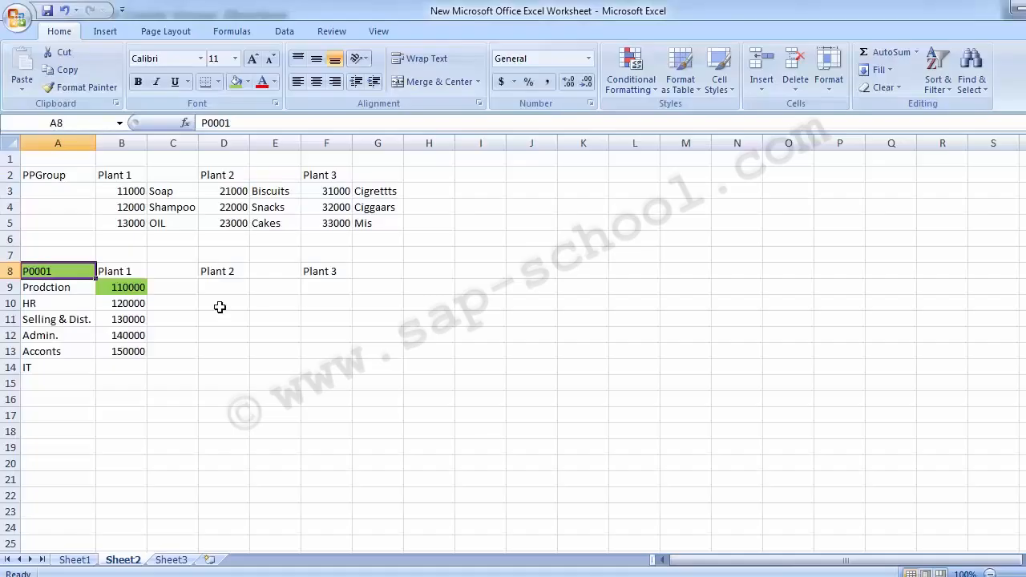
pyautogui.click(119, 289)
pyautogui.hotkey('ctrl', 'c')
pyautogui.hotkey('alt', 'Tab')
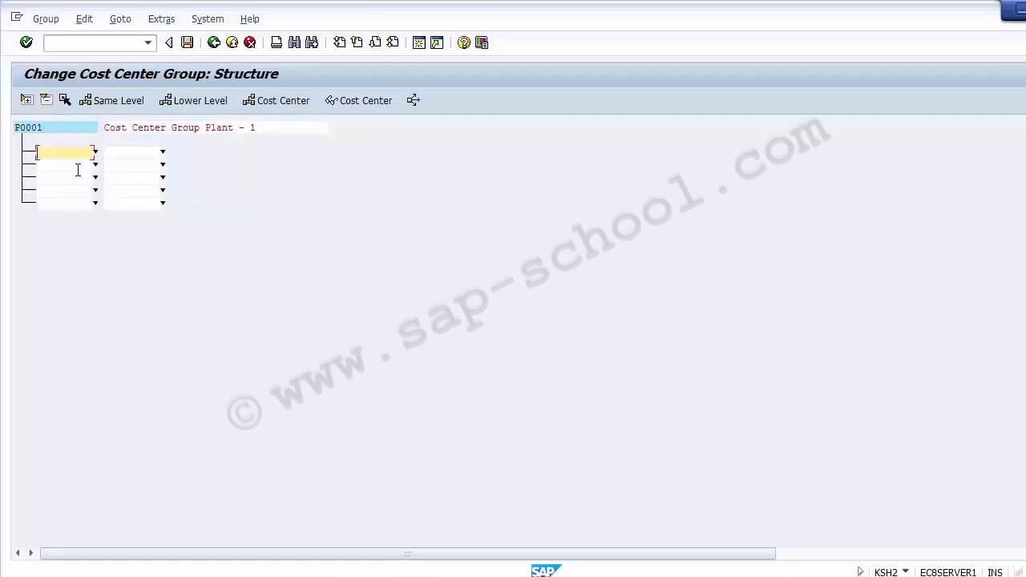
pyautogui.hotkey('ctrl', 'v')
pyautogui.press('BackSpace')
pyautogui.press('BackSpace')
pyautogui.press('BackSpace')
pyautogui.press('BackSpace')
pyautogui.press('BackSpace')
pyautogui.press('BackSpace')
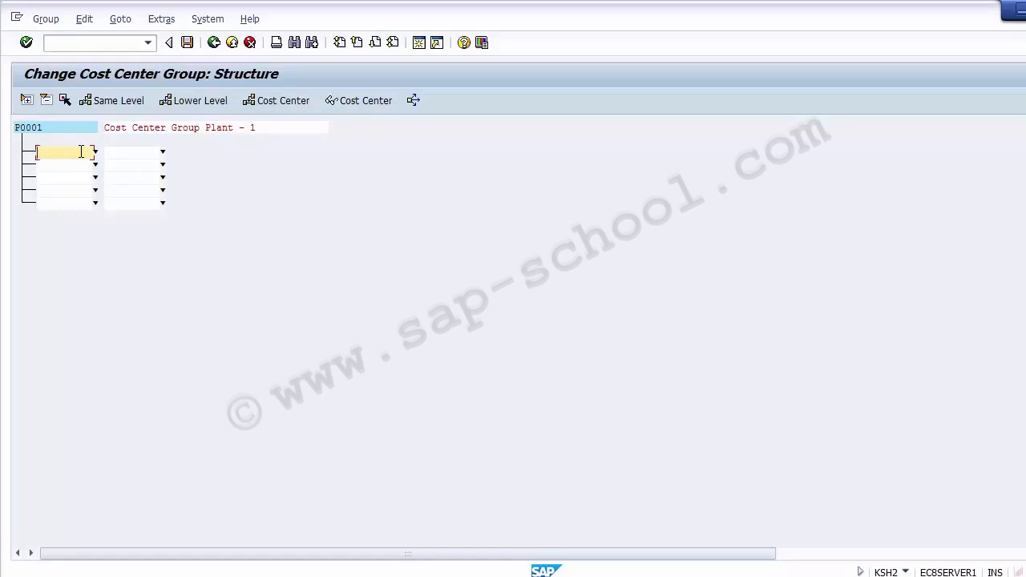
pyautogui.click(211, 47)
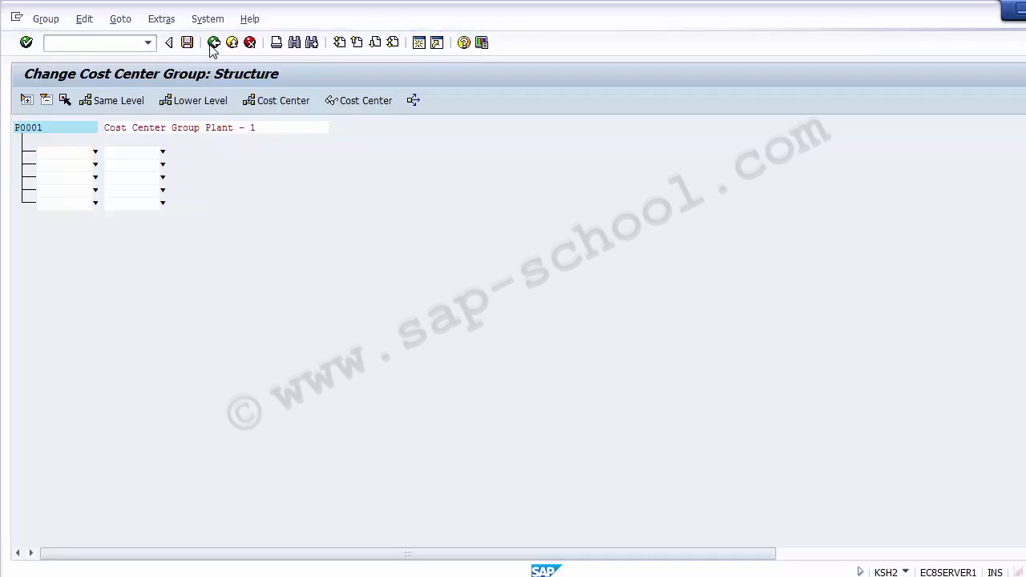
pyautogui.click(294, 326)
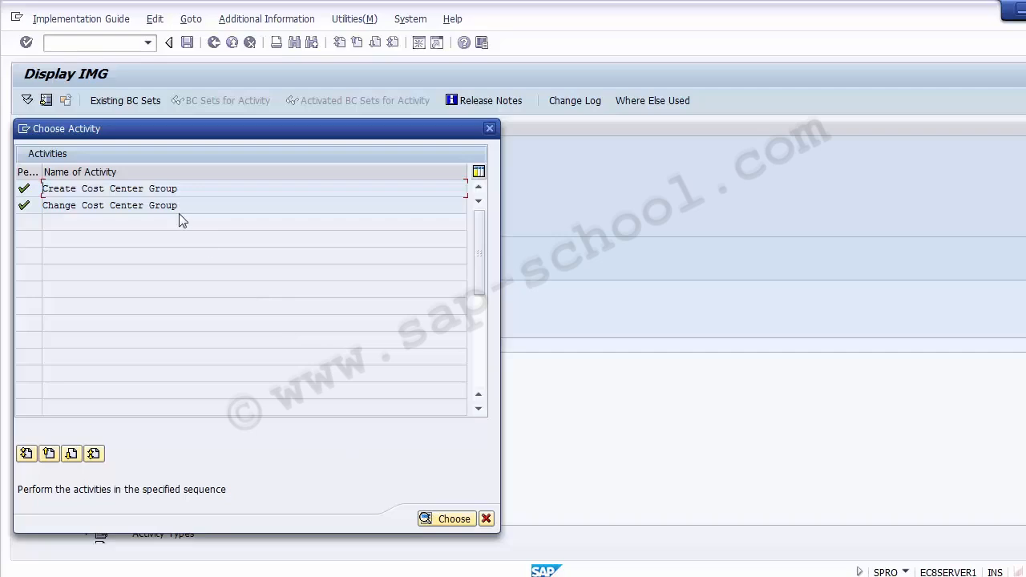
# Reopen the Change Cost Center Group activity, then switch to Excel and review group P0001 and the department names in A9:A14.
pyautogui.doubleClick(151, 206)
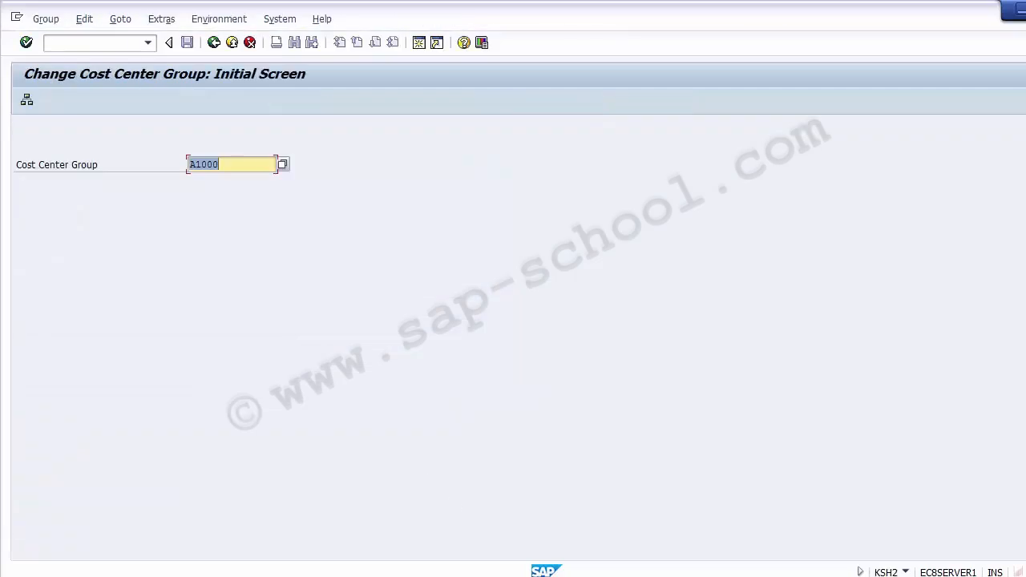
pyautogui.hotkey('alt', 'Tab')
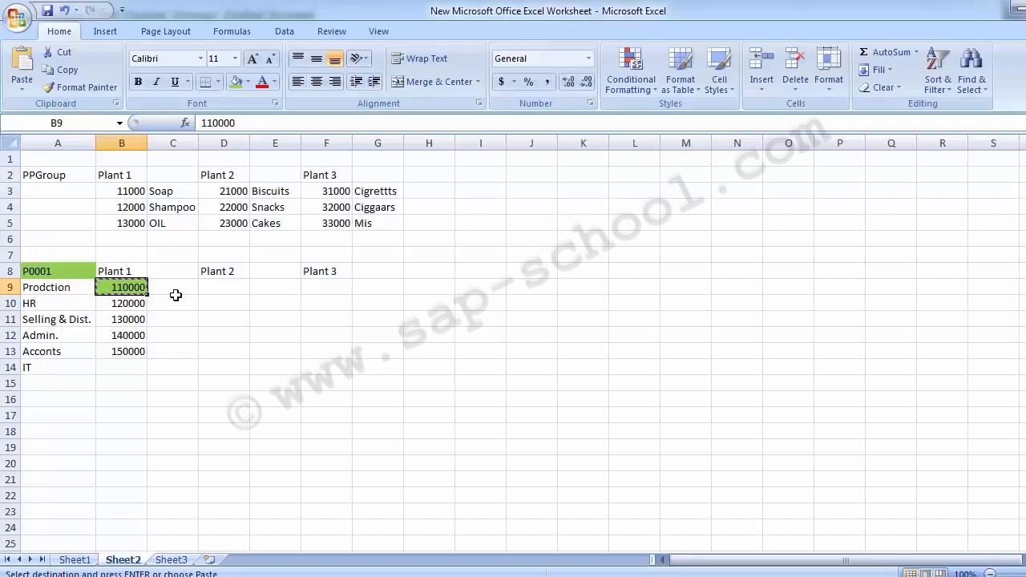
pyautogui.click(72, 271)
pyautogui.click(113, 272)
pyautogui.click(49, 271)
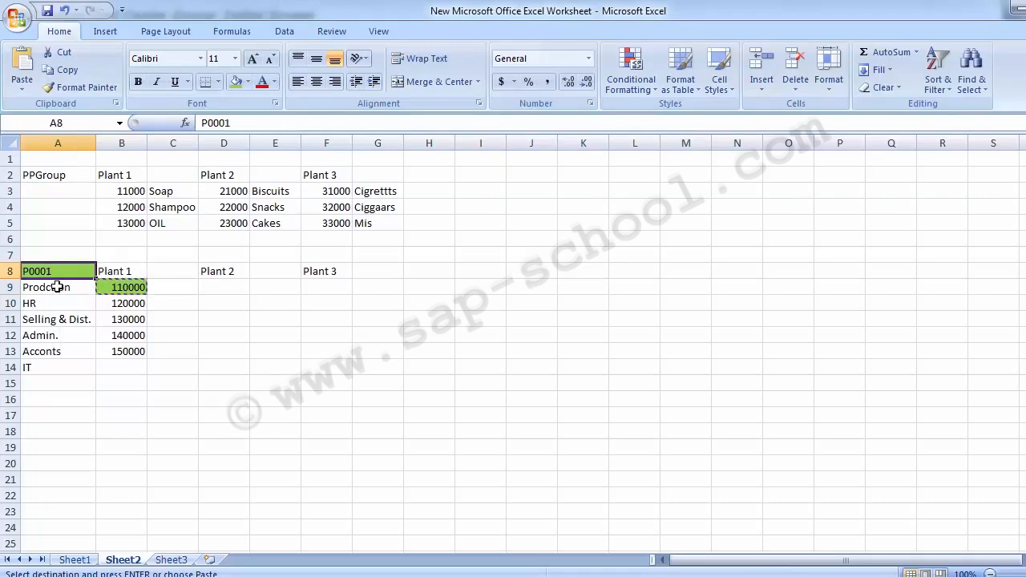
pyautogui.moveTo(58, 287); pyautogui.dragTo(54, 362)
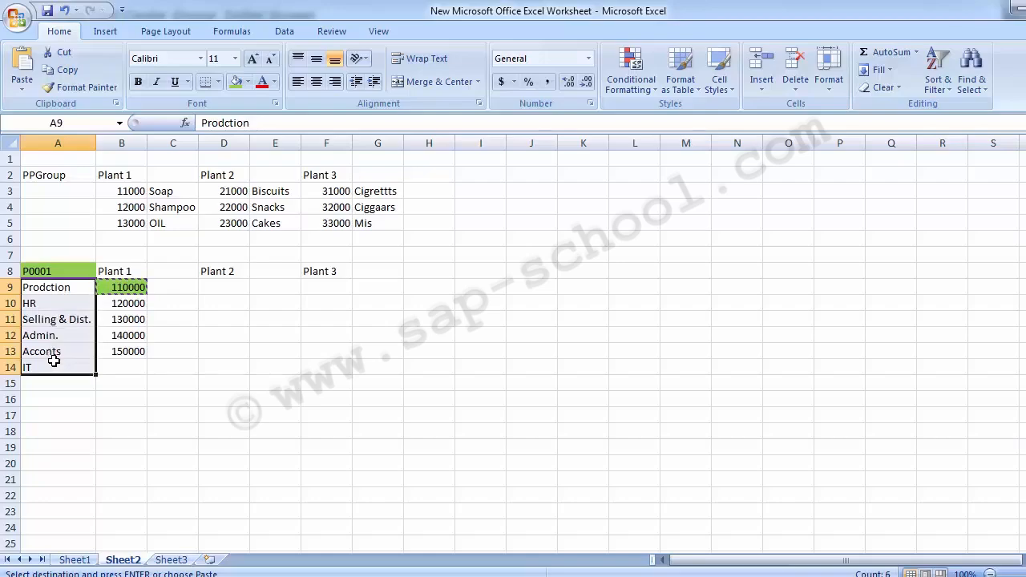
# Switch back to SAP and open cost center group P0001 for change.
pyautogui.hotkey('alt', 'Tab')
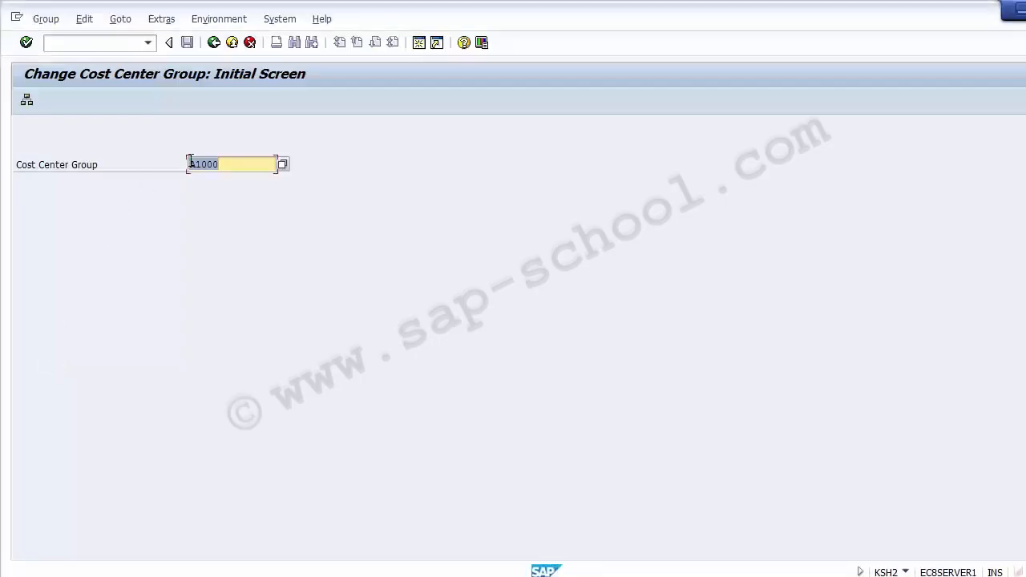
pyautogui.press('BackSpace')
pyautogui.click(196, 192)
pyautogui.press('Return')
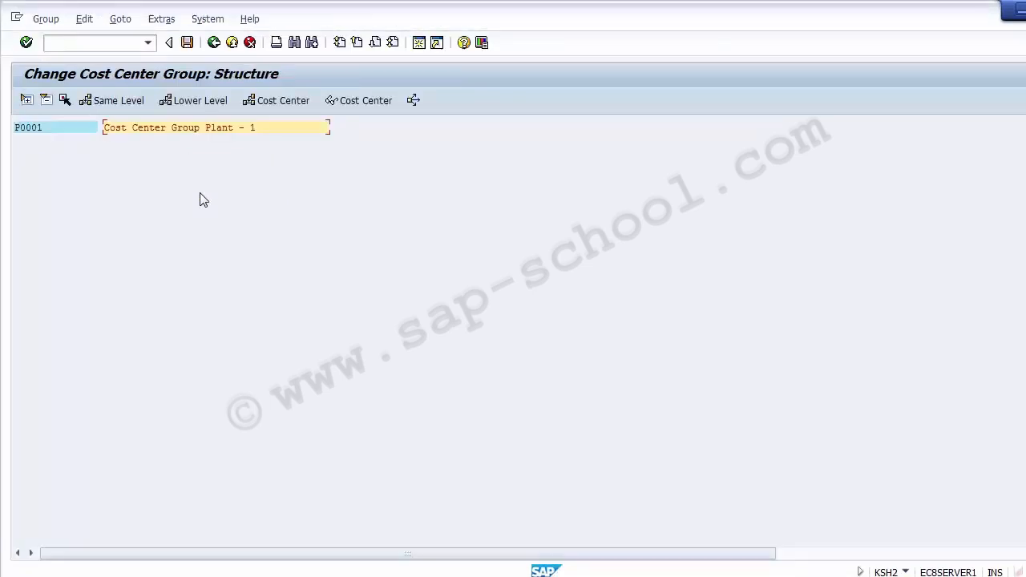
# Add lower-level group P001 beneath P0001 with the description "Cost center Group - Production".
pyautogui.click(27, 131)
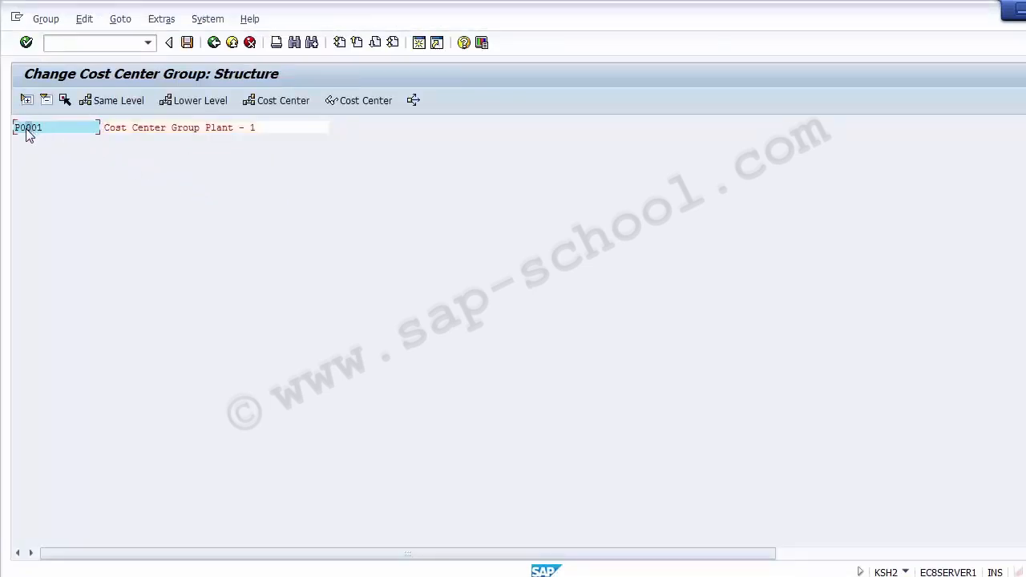
pyautogui.click(183, 108)
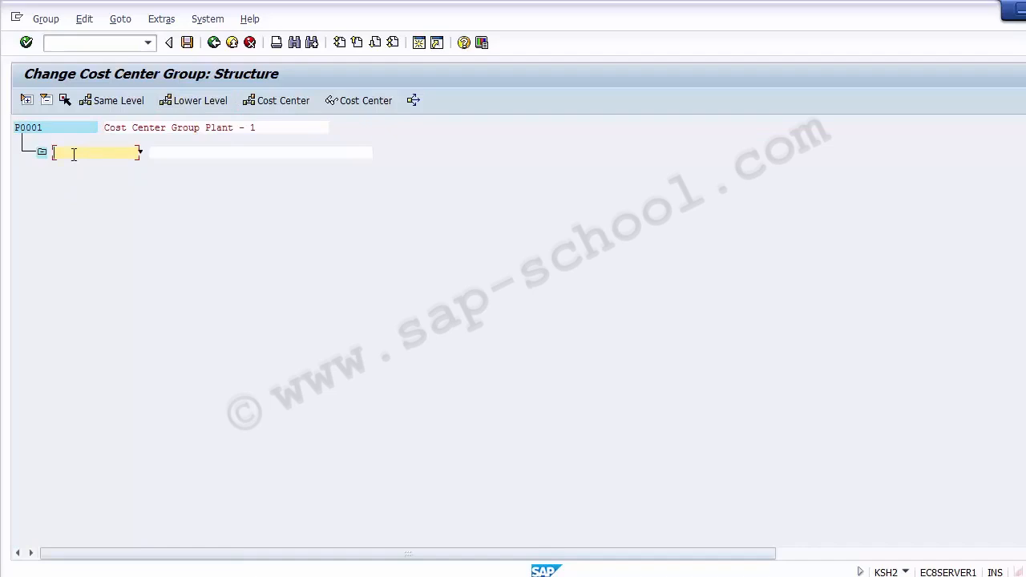
pyautogui.write('P001')
pyautogui.click(163, 151)
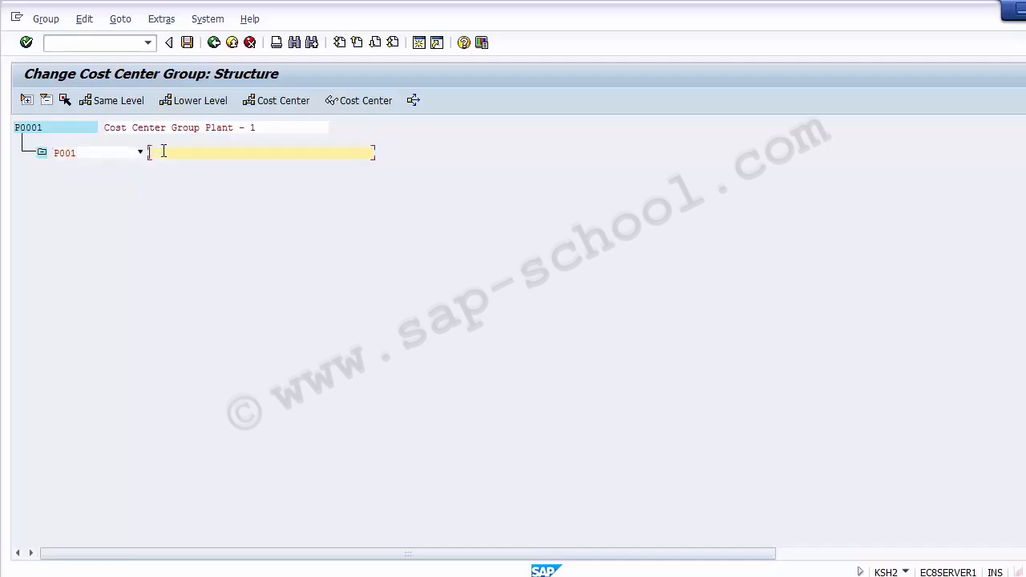
pyautogui.write('Production C')
pyautogui.press('BackSpace')
pyautogui.write('Cost cen')
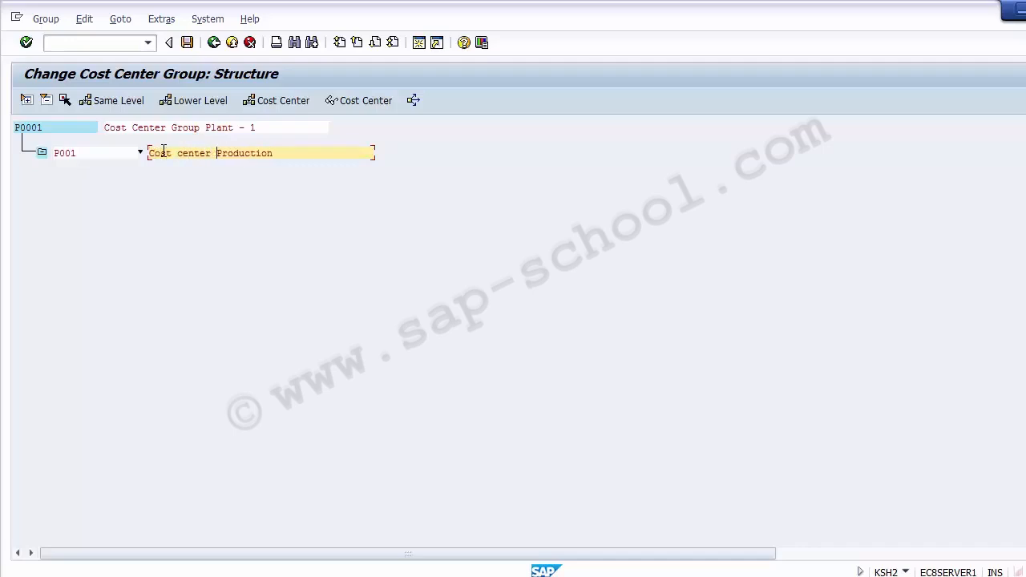
pyautogui.write('ter Group -')
pyautogui.press('Return')
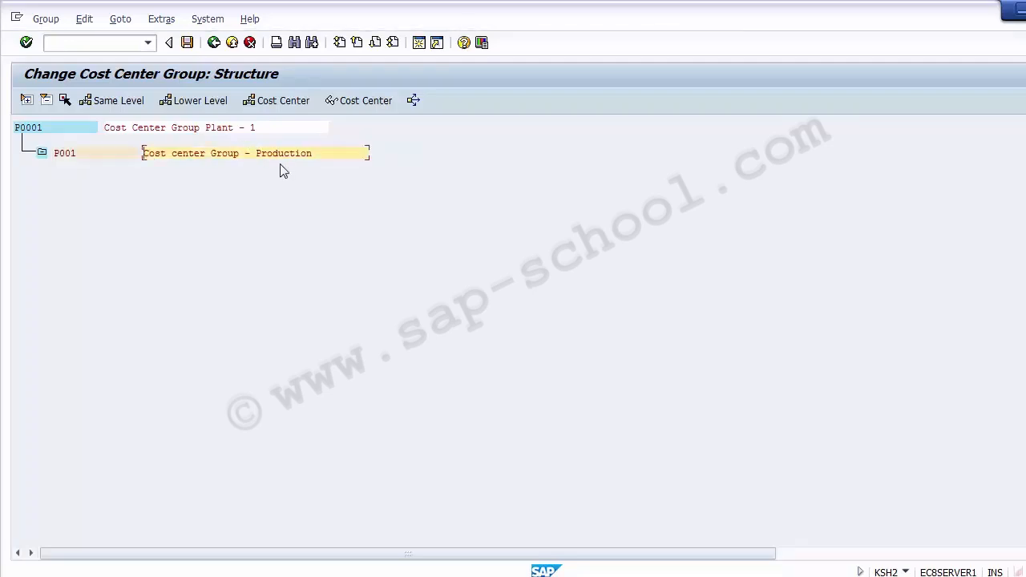
# Insert cost center rows beneath group P001 and assign the Production cost center 110000 from the Excel sheet.
pyautogui.click(80, 155)
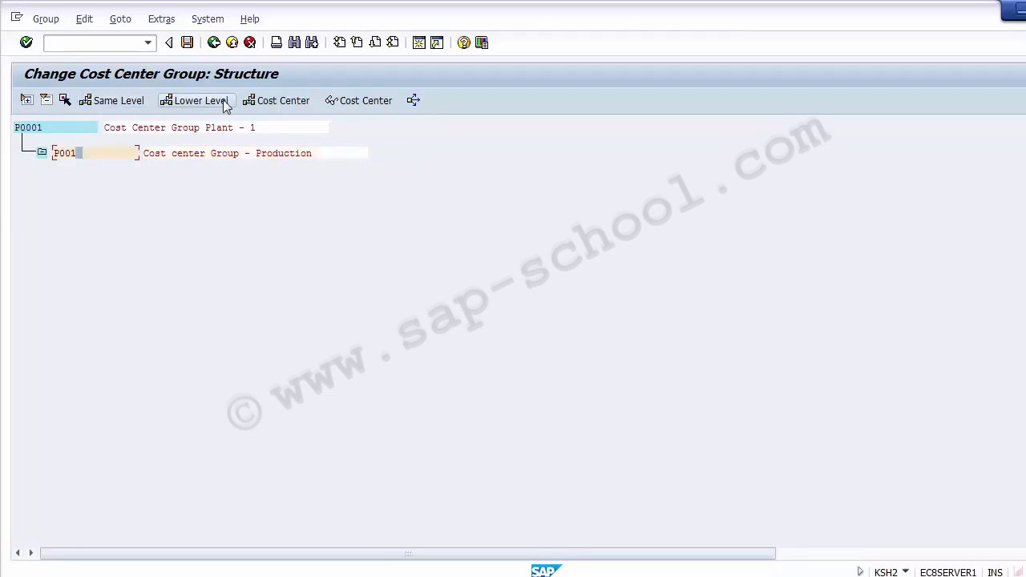
pyautogui.click(273, 102)
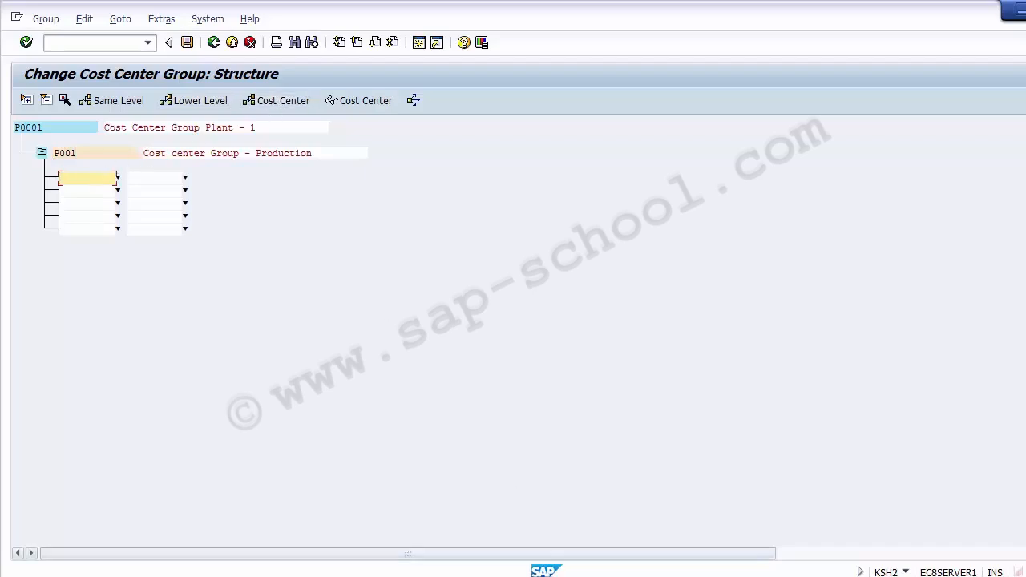
pyautogui.click(260, 575)
pyautogui.click(125, 287)
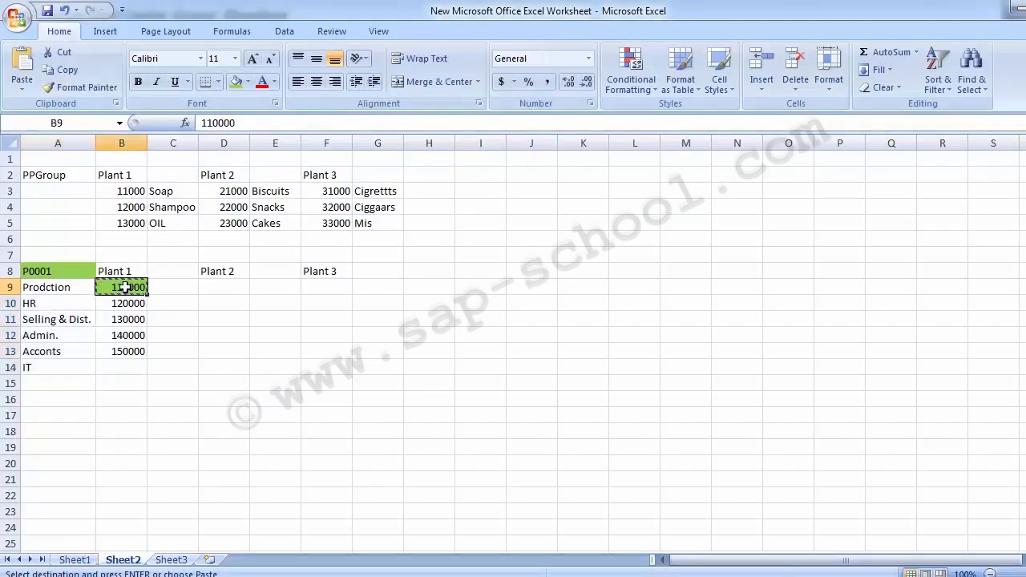
pyautogui.hotkey('alt', 'Tab')
pyautogui.write('110000')
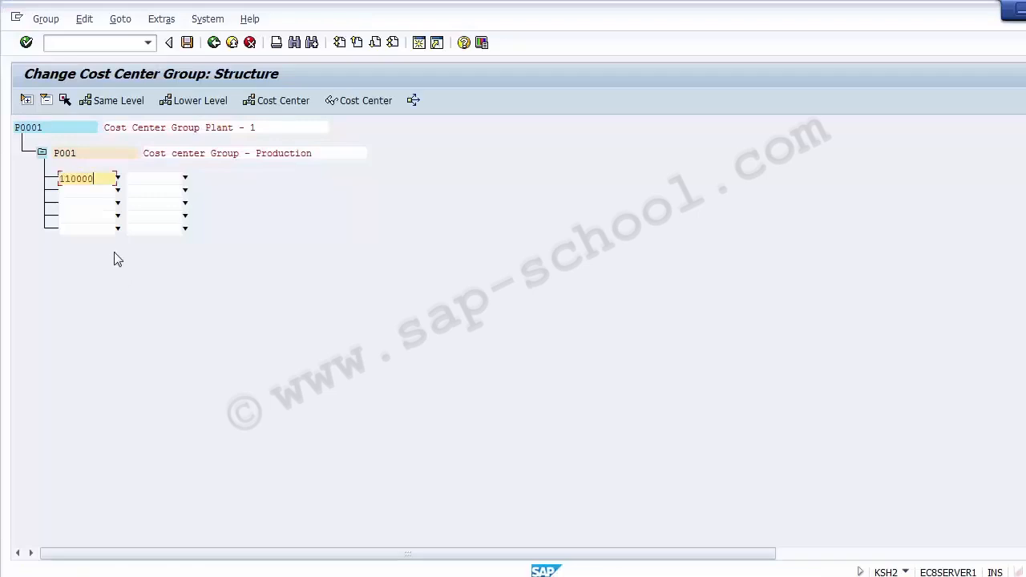
pyautogui.press('Return')
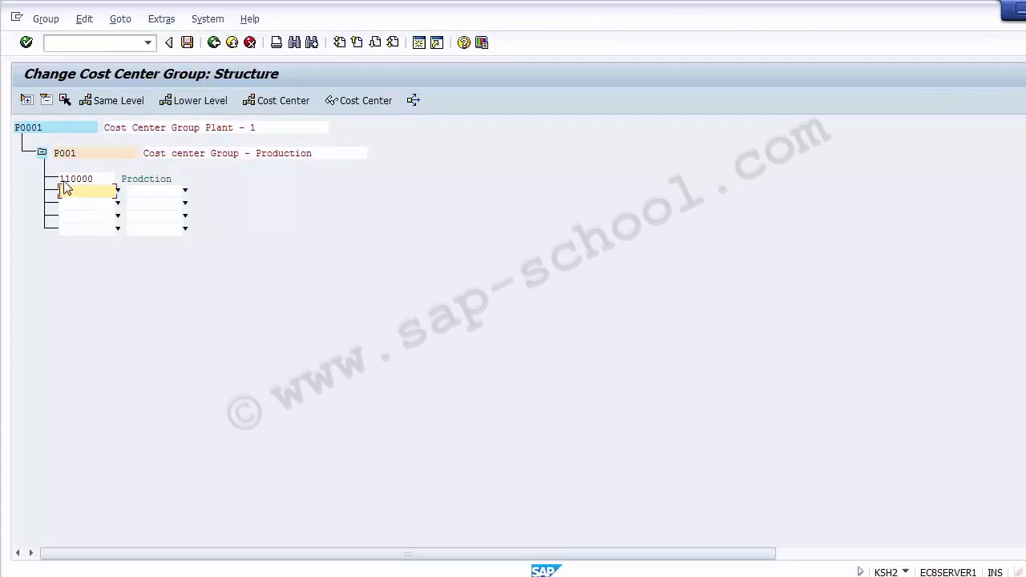
pyautogui.click(140, 181)
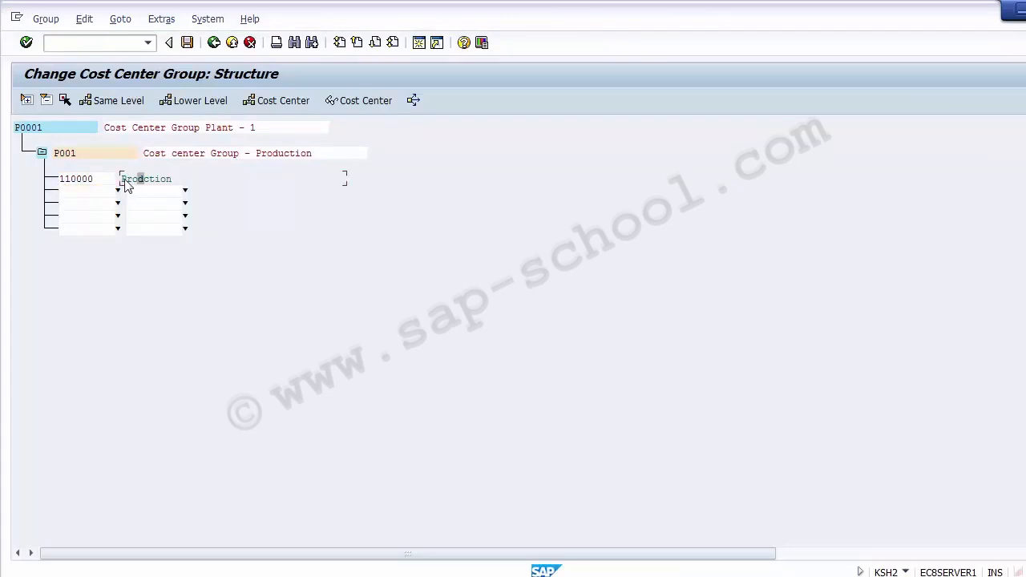
pyautogui.click(228, 153)
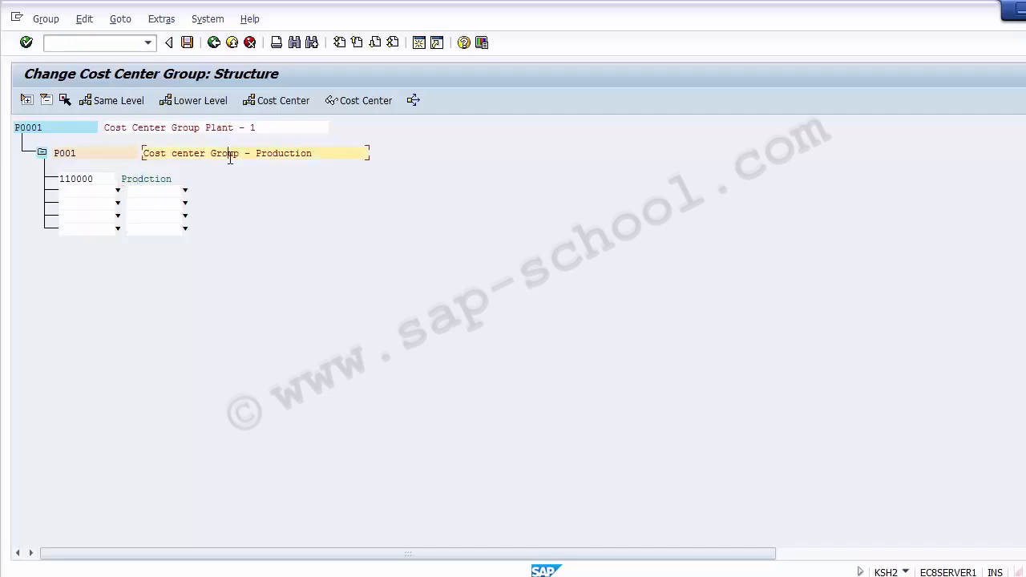
pyautogui.click(86, 181)
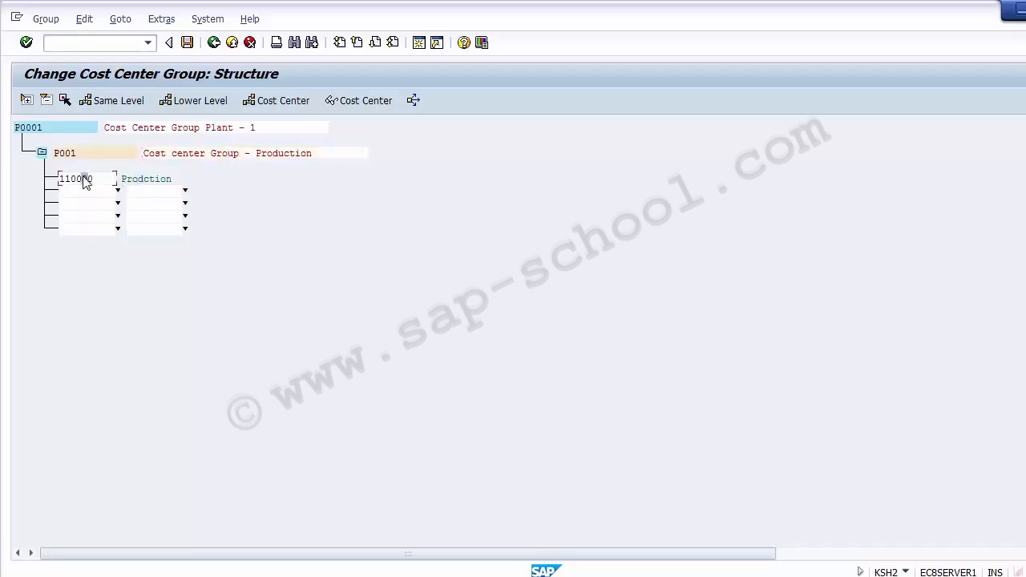
pyautogui.click(276, 155)
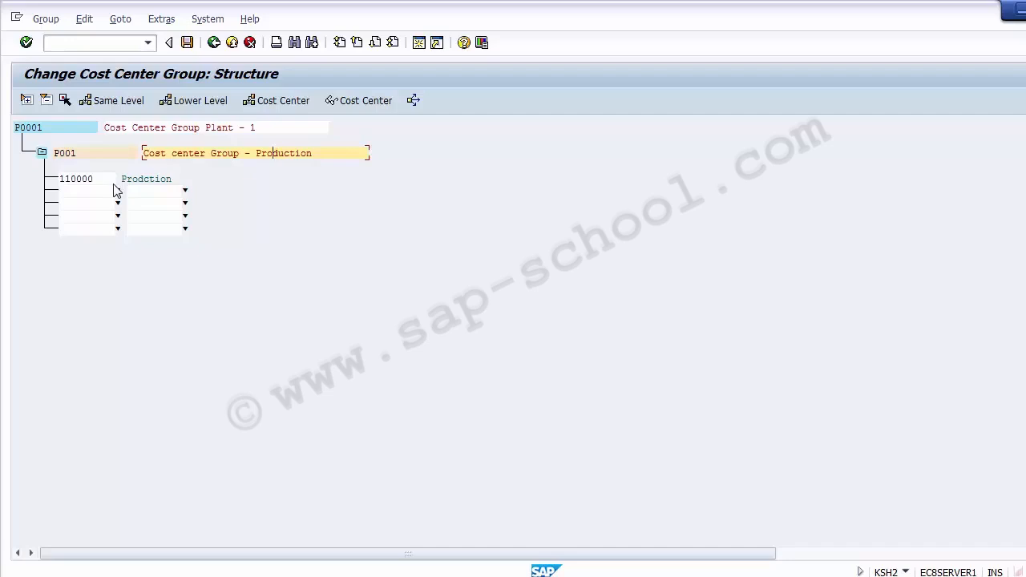
# Add lower-level group P002 beneath P0001 and look up its HR department name in the Excel sheet.
pyautogui.click(26, 129)
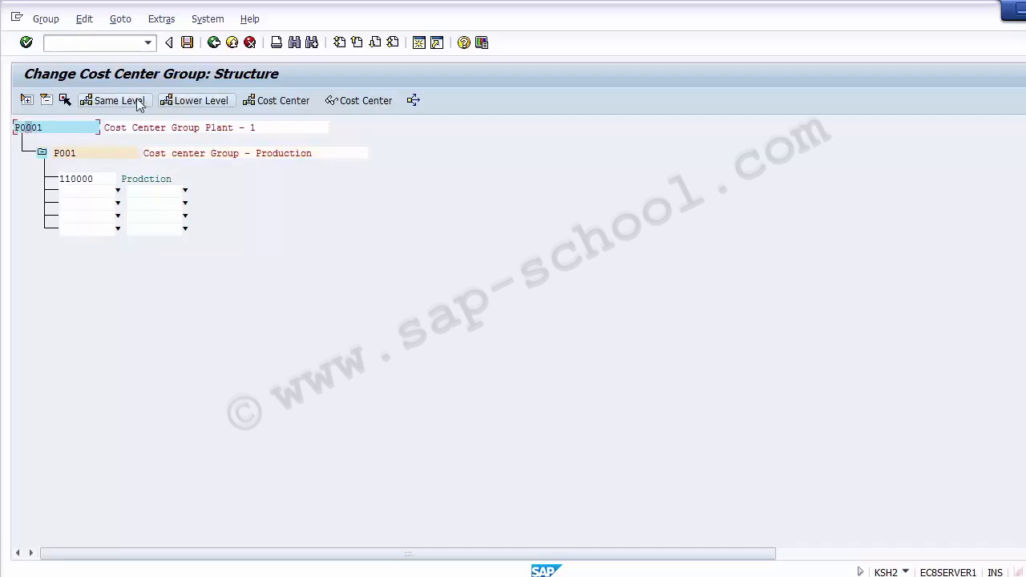
pyautogui.click(186, 103)
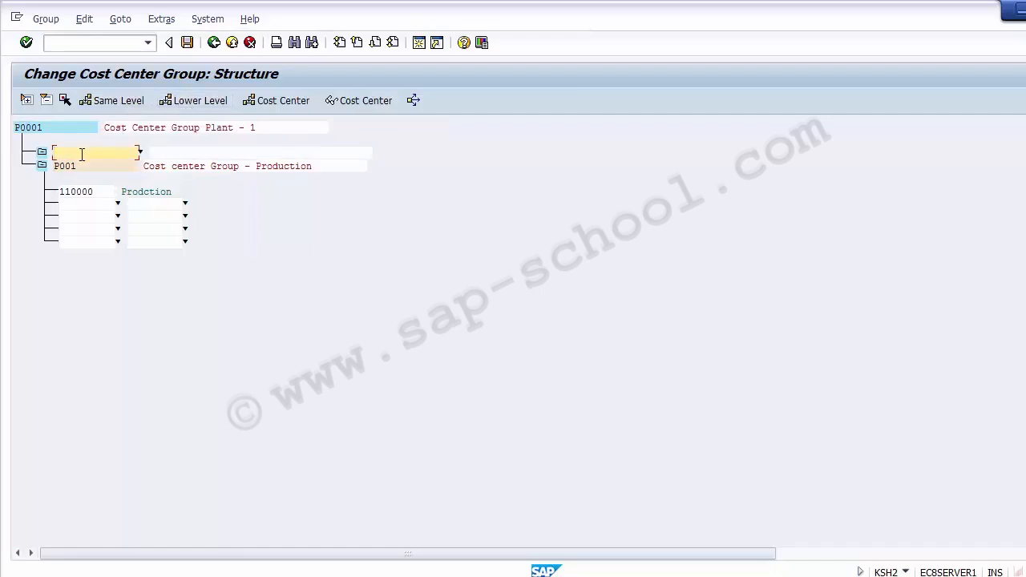
pyautogui.write('P002')
pyautogui.click(170, 154)
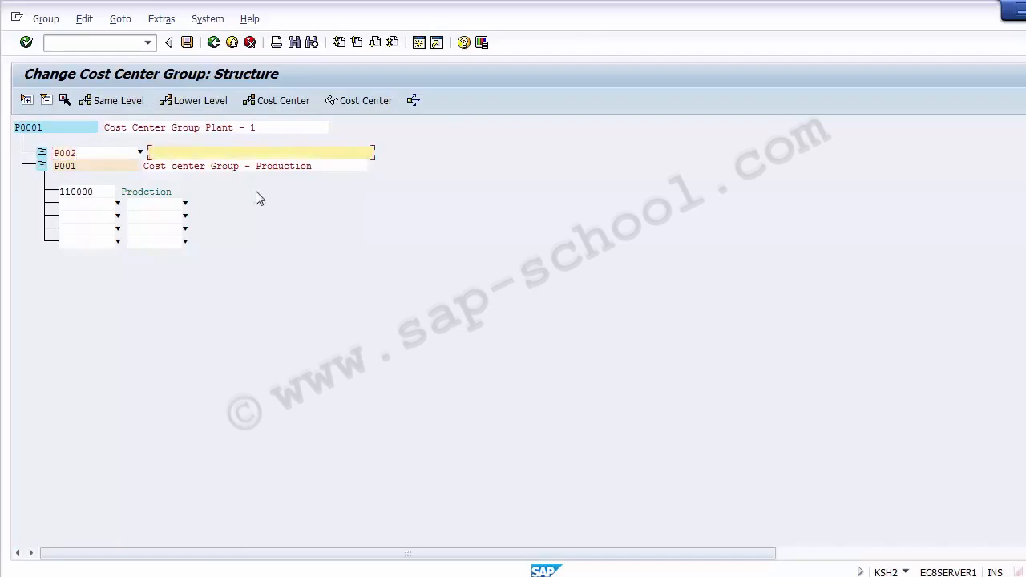
pyautogui.hotkey('alt', 'Tab')
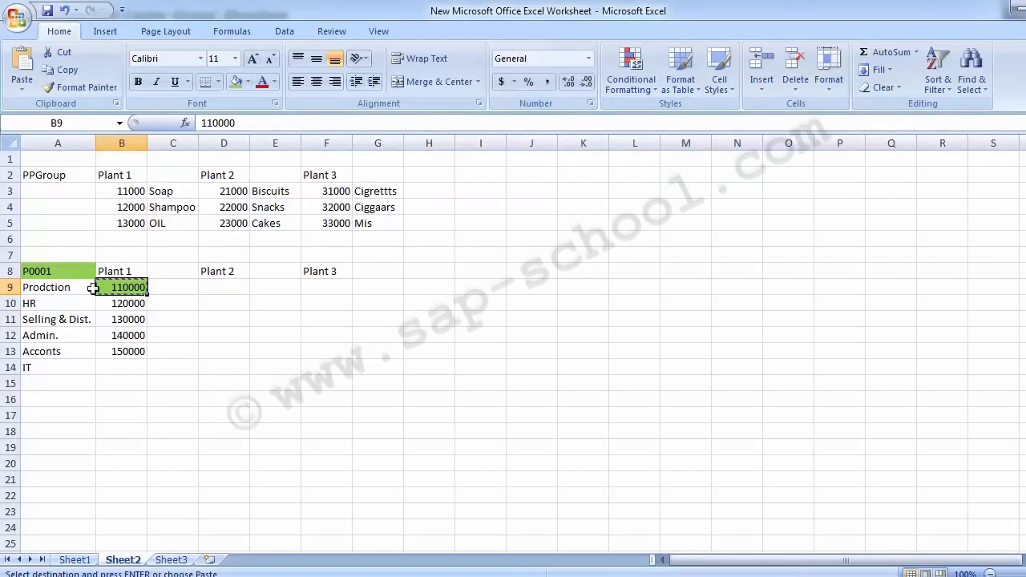
pyautogui.click(32, 302)
pyautogui.hotkey('alt', 'Tab')
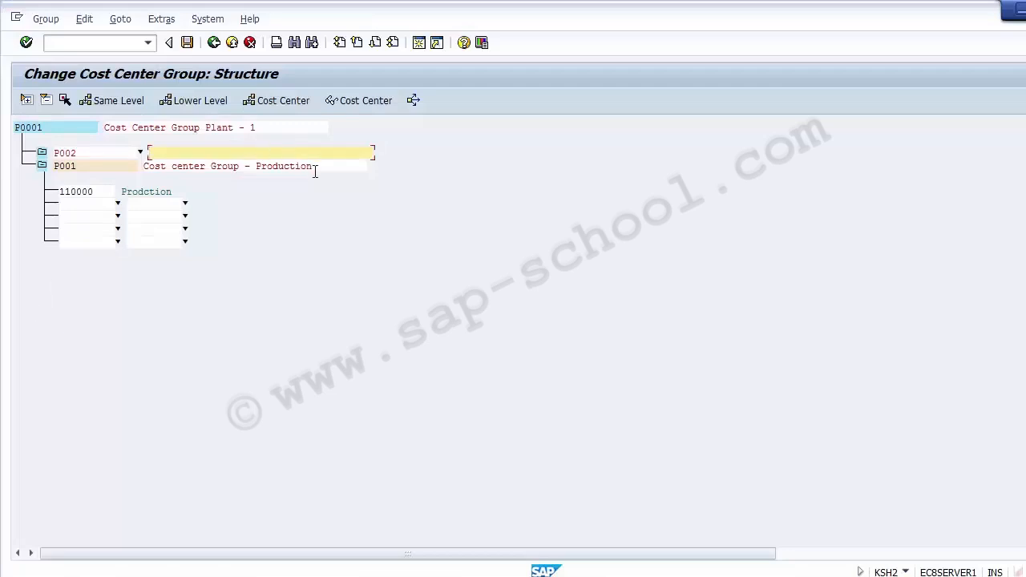
# Copy the description of group P001 to P002 and change it to "Cost center Group - HR".
pyautogui.moveTo(313, 169); pyautogui.dragTo(133, 171)
pyautogui.hotkey('ctrl', 'c')
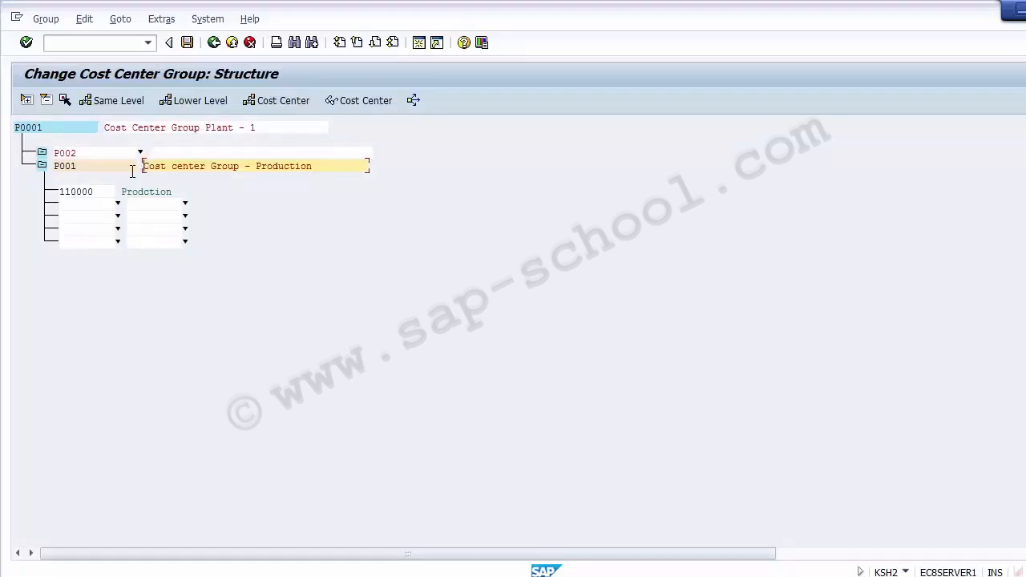
pyautogui.click(149, 152)
pyautogui.hotkey('ctrl', 'v')
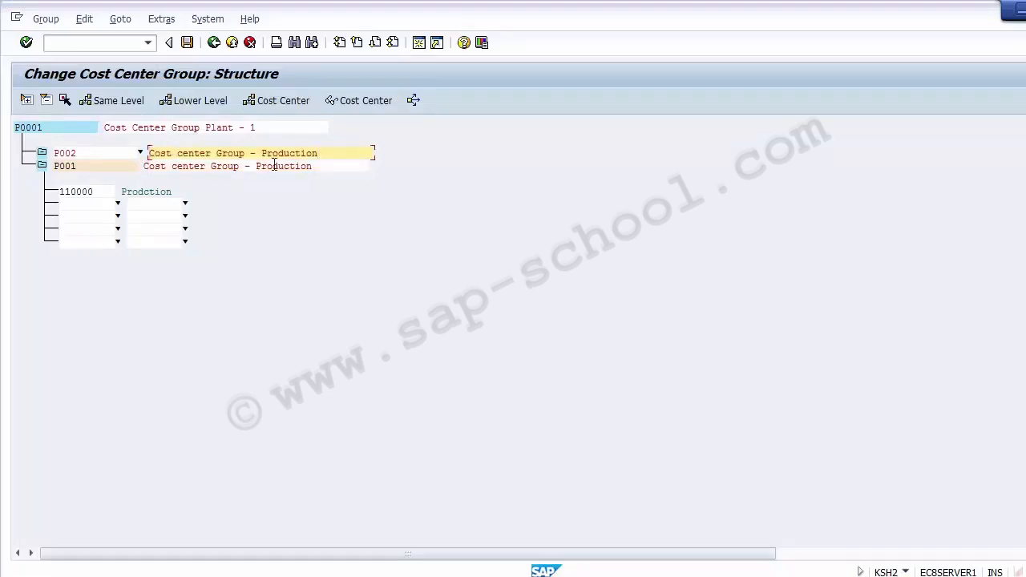
pyautogui.press('BackSpace')
pyautogui.press('BackSpace')
pyautogui.press('BackSpace')
pyautogui.press('BackSpace')
pyautogui.press('BackSpace')
pyautogui.press('BackSpace')
pyautogui.press('BackSpace')
pyautogui.press('BackSpace')
pyautogui.press('BackSpace')
pyautogui.press('BackSpace')
pyautogui.write('HR')
pyautogui.click(228, 140)
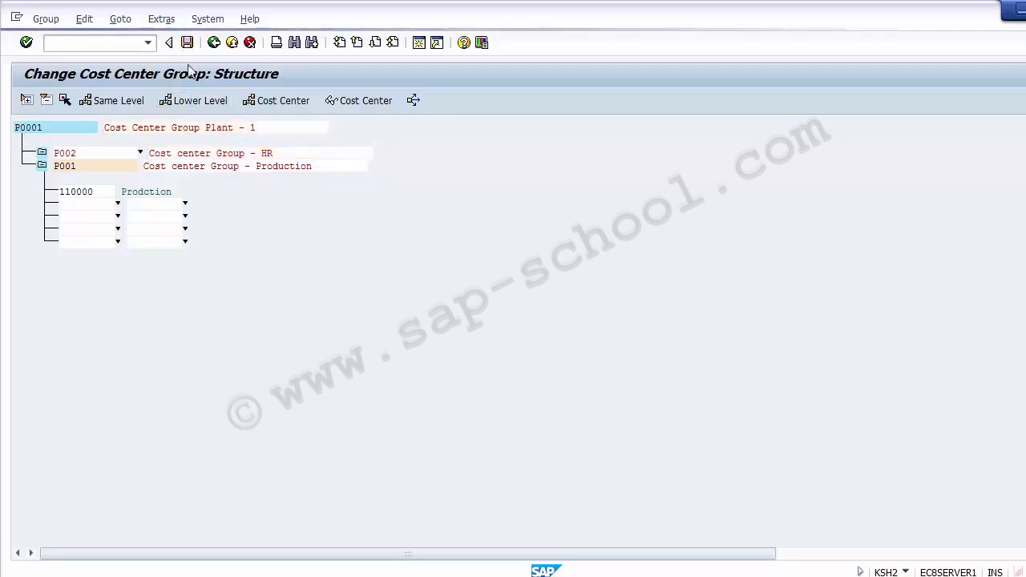
pyautogui.click(66, 155)
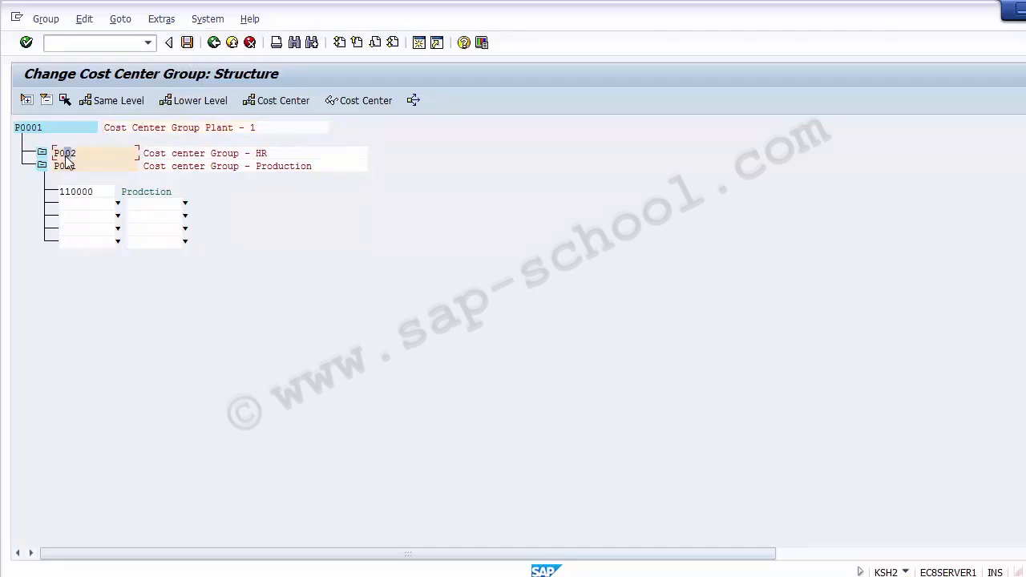
pyautogui.click(221, 129)
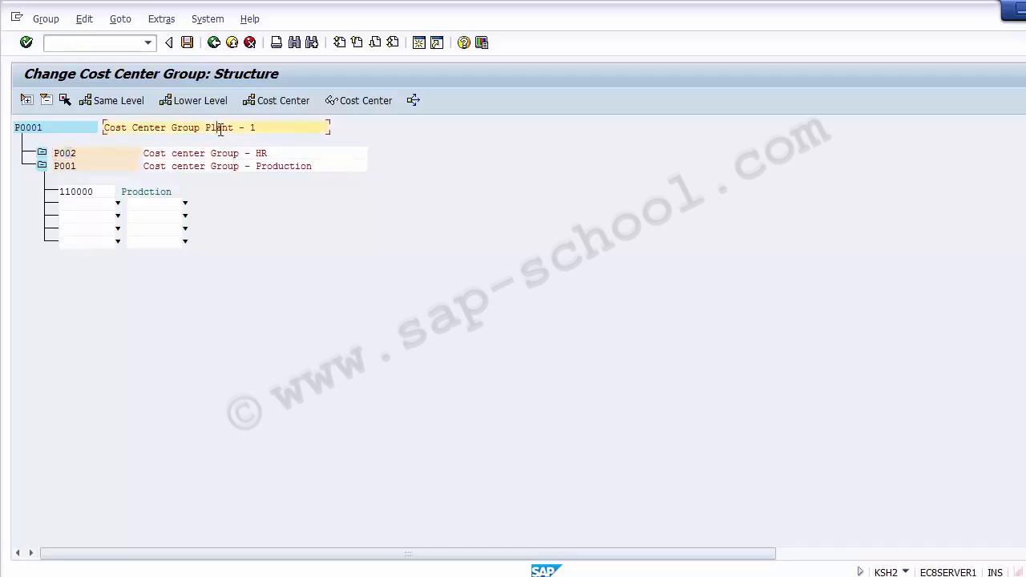
pyautogui.click(260, 152)
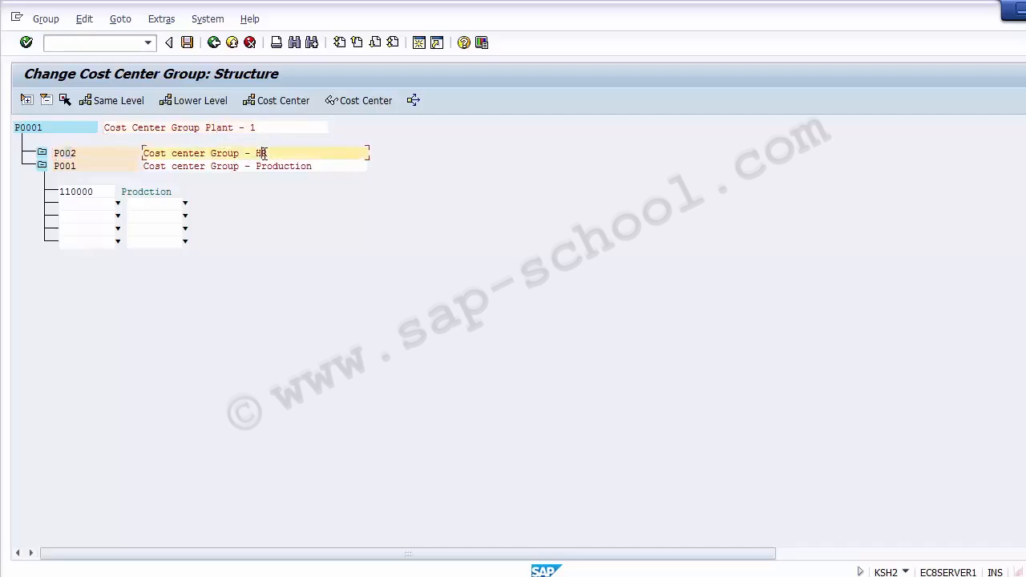
pyautogui.click(114, 157)
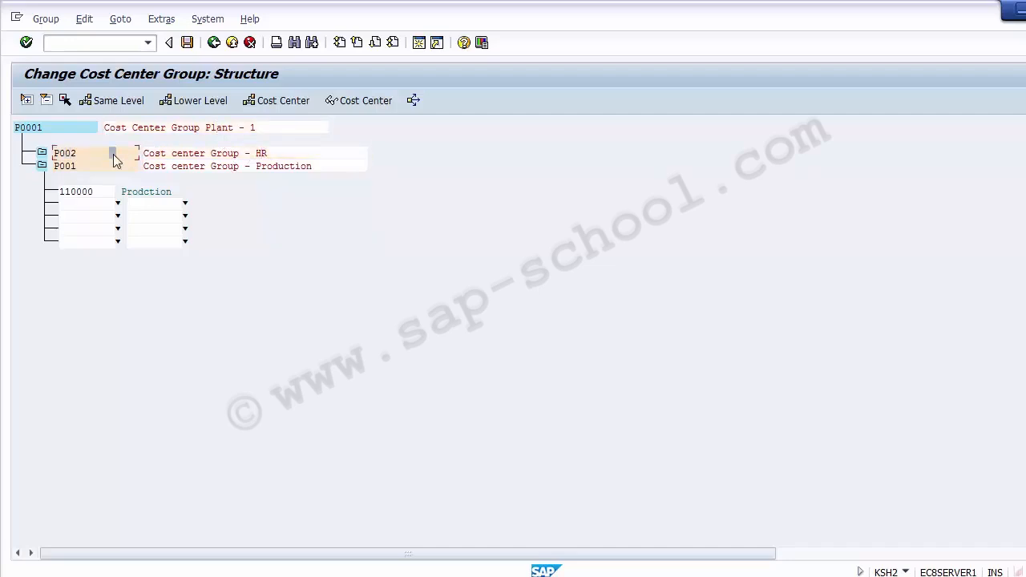
pyautogui.click(63, 153)
# Save the P0001 group structure and return to the Display IMG structure without choosing another activity.
pyautogui.click(186, 44)
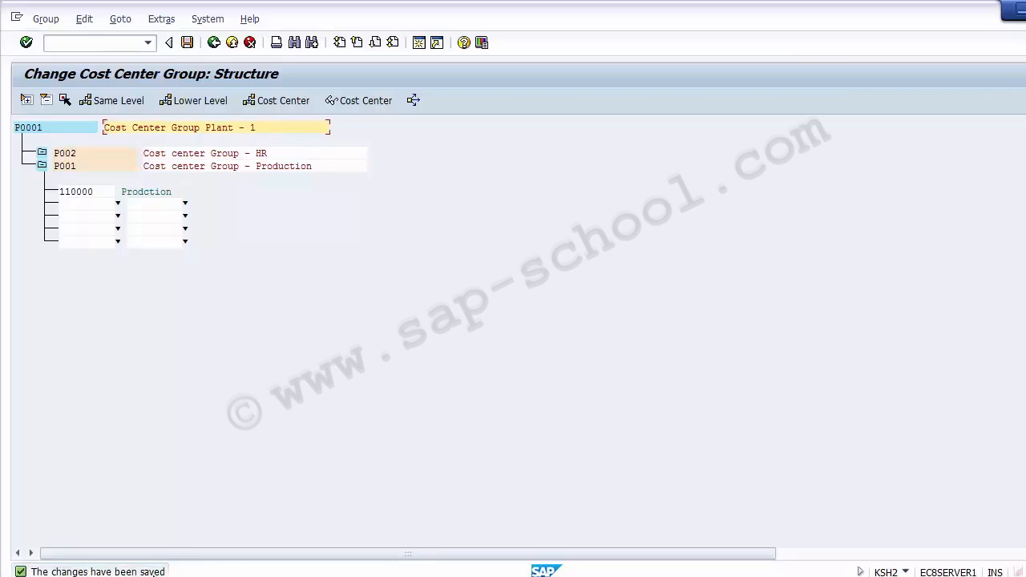
pyautogui.click(214, 42)
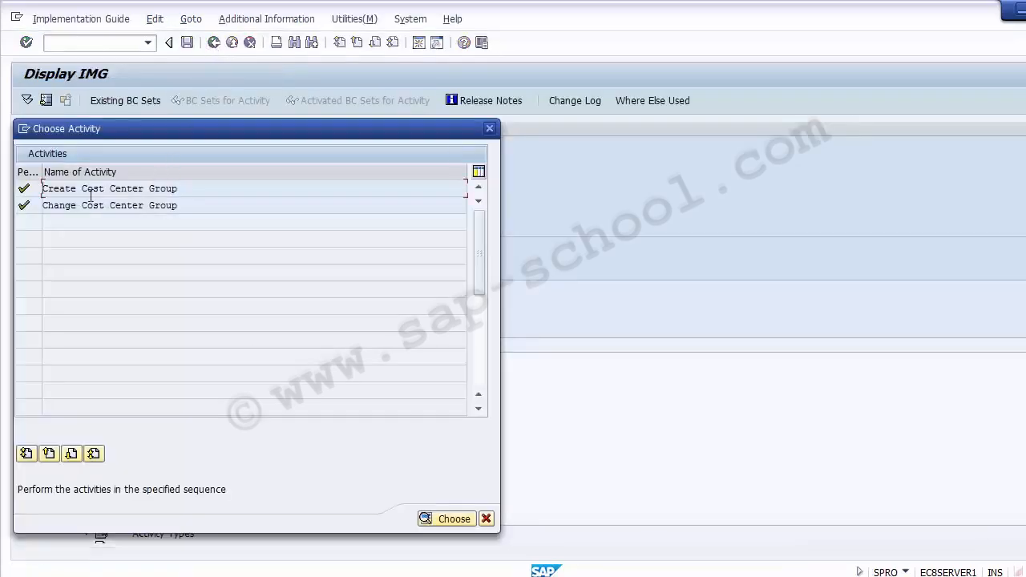
pyautogui.click(133, 207)
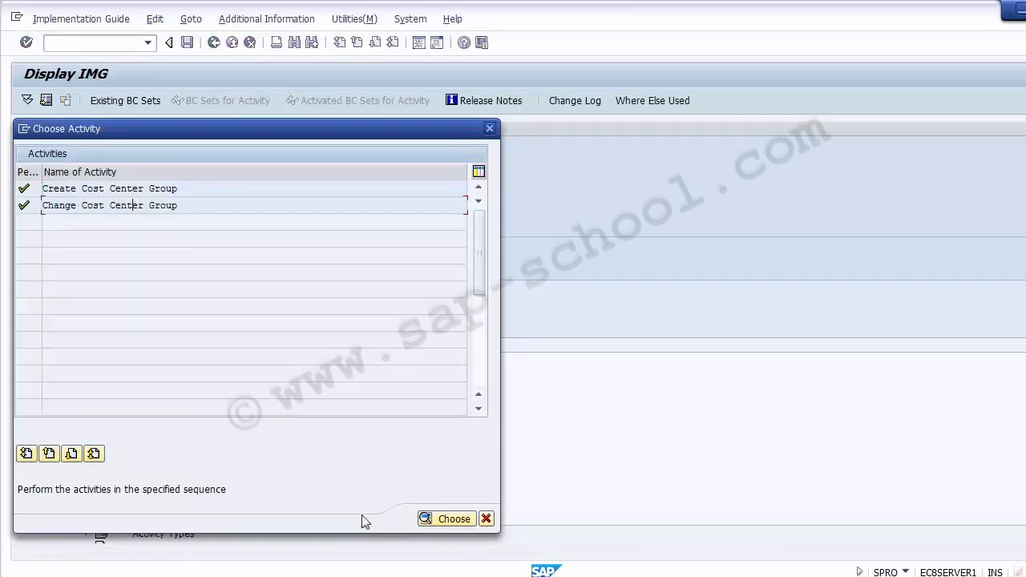
pyautogui.click(486, 520)
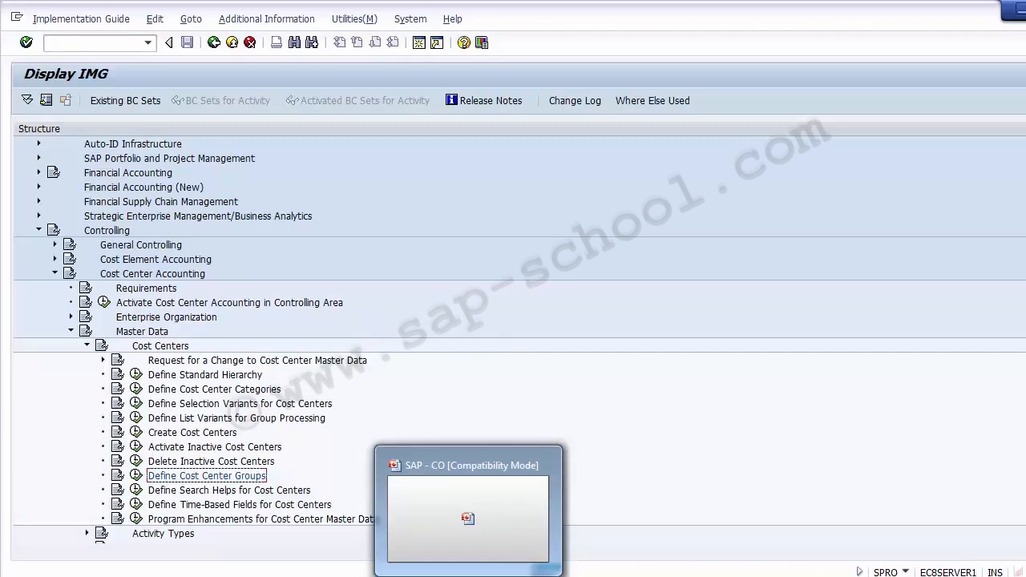
# Switch to the SAP - CO presentation in PowerPoint and review the Cost Center Groups and Activity Type slides.
pyautogui.click(468, 574)
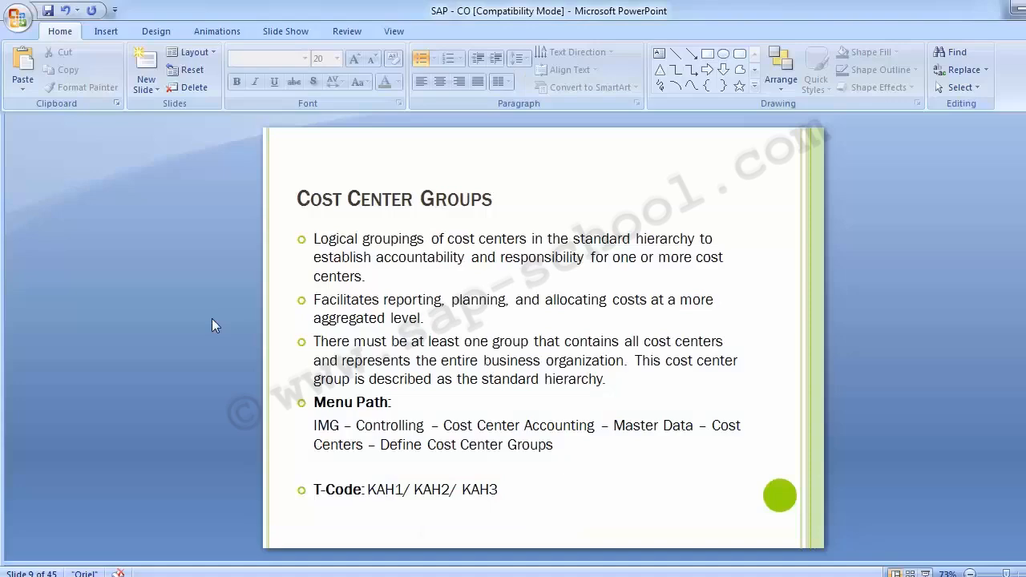
pyautogui.scroll(-1, 211, 318)
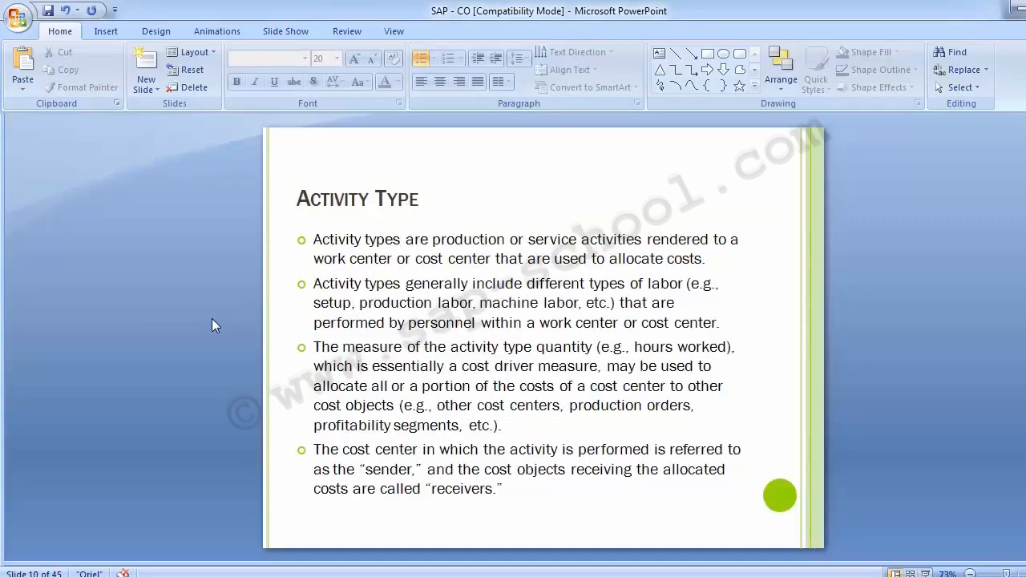
pyautogui.scroll(1, 211, 318)
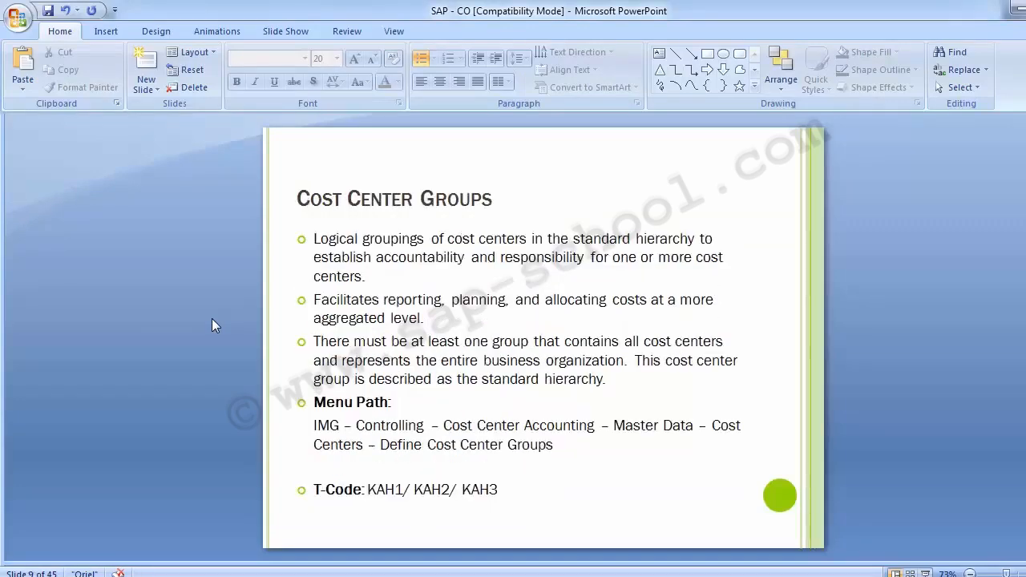
# Copy the transaction code OKENN from the Standard Hierarchy slide and try to run it in the SAP Easy Access session.
pyautogui.scroll(3, 212, 319)
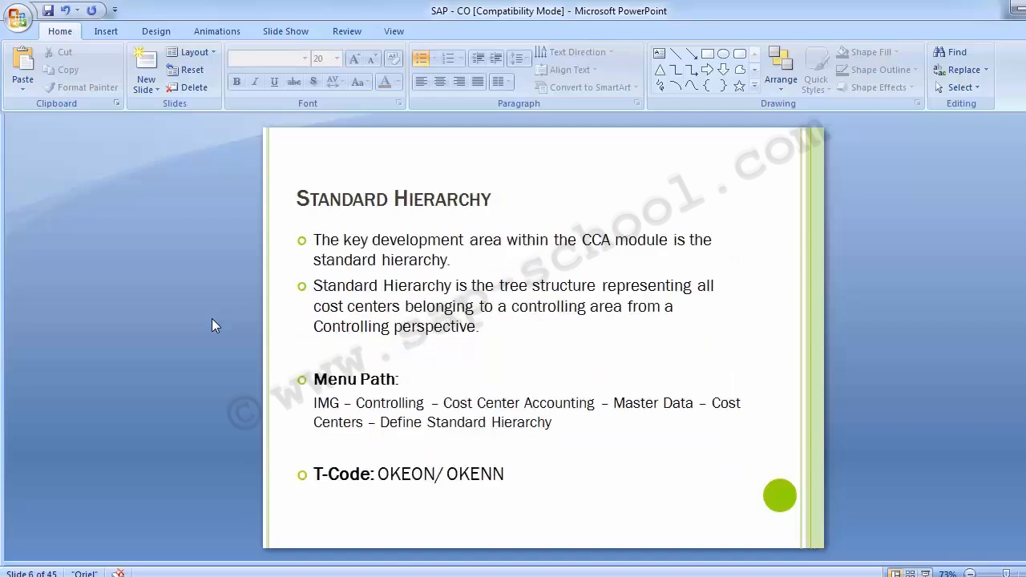
pyautogui.moveTo(446, 475); pyautogui.dragTo(511, 477)
pyautogui.hotkey('ctrl', 'c')
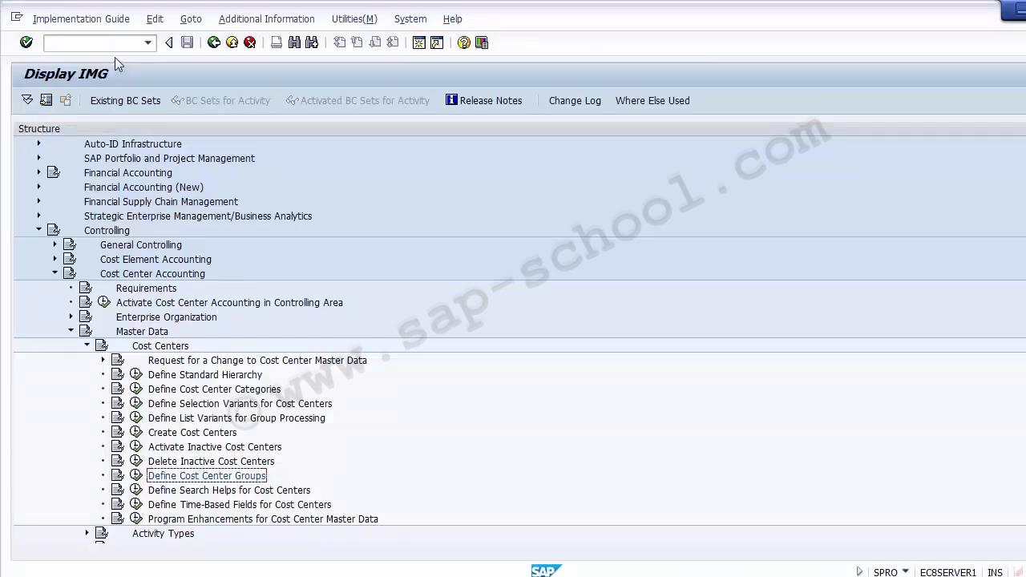
pyautogui.click(541, 553)
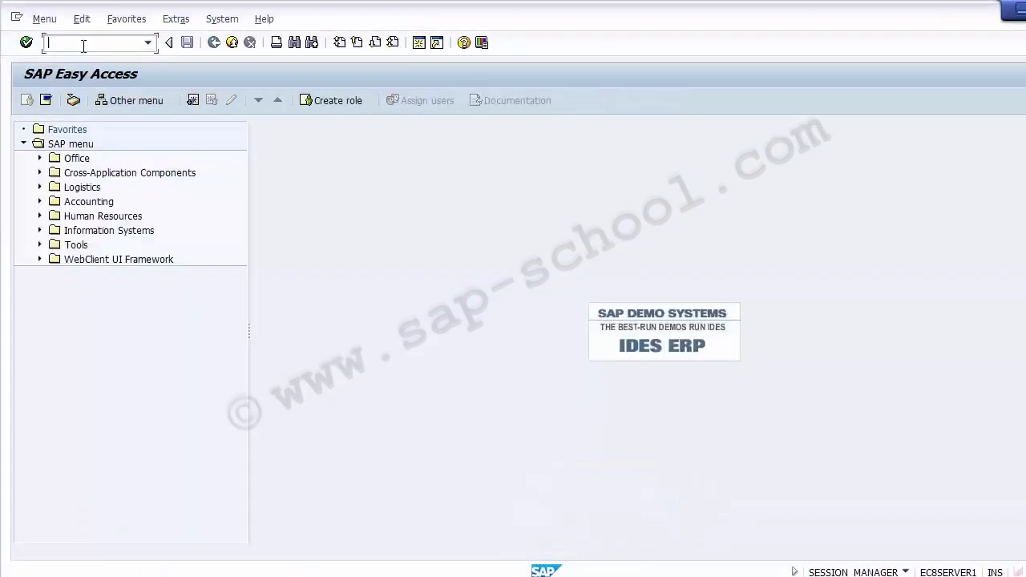
pyautogui.hotkey('ctrl', 'v')
pyautogui.press('Return')
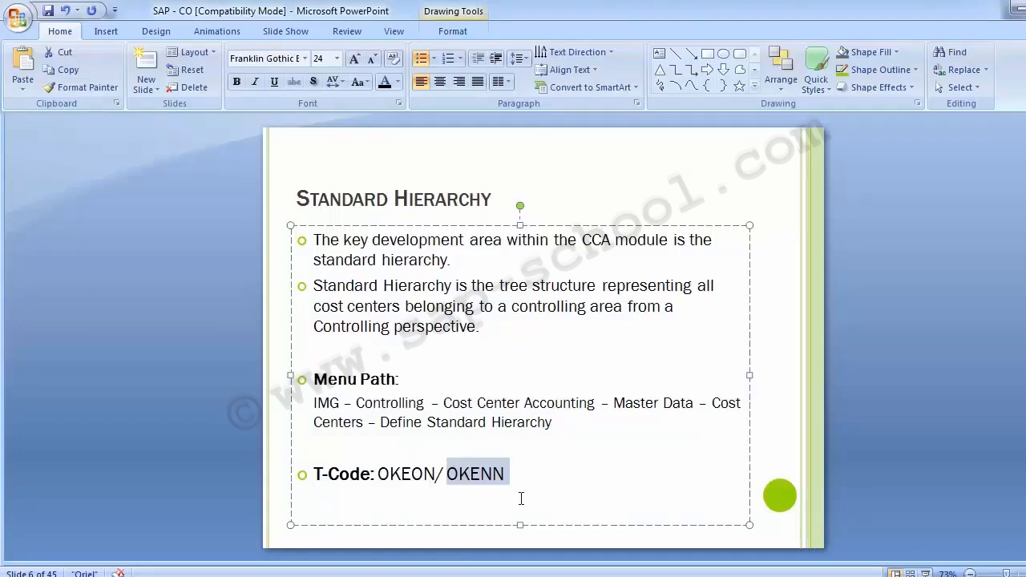
# Delete the OKENN code and its preceding slash from the T-Code line of the Standard Hierarchy slide in PowerPoint.
pyautogui.press('BackSpace')
pyautogui.press('BackSpace')
pyautogui.press('BackSpace')
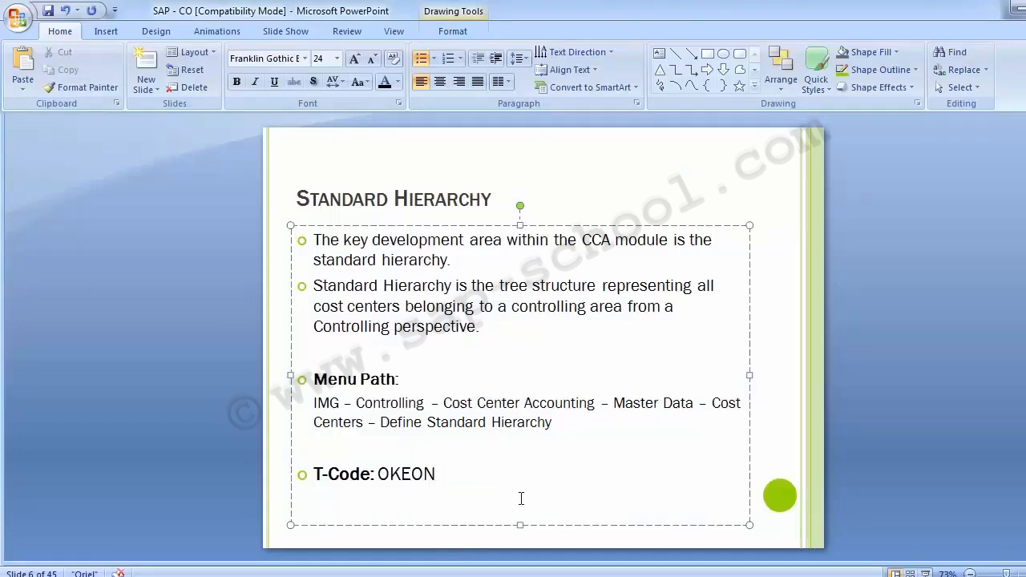
# Copy the transaction code OKEON from the Standard Hierarchy slide and run it in the SAP Easy Access session.
pyautogui.hotkey('shift', 'Left')
pyautogui.hotkey('shift', 'Left')
pyautogui.hotkey('shift', 'Left')
pyautogui.hotkey('shift', 'Left')
pyautogui.hotkey('shift', 'Left')
pyautogui.hotkey('ctrl', 'c')
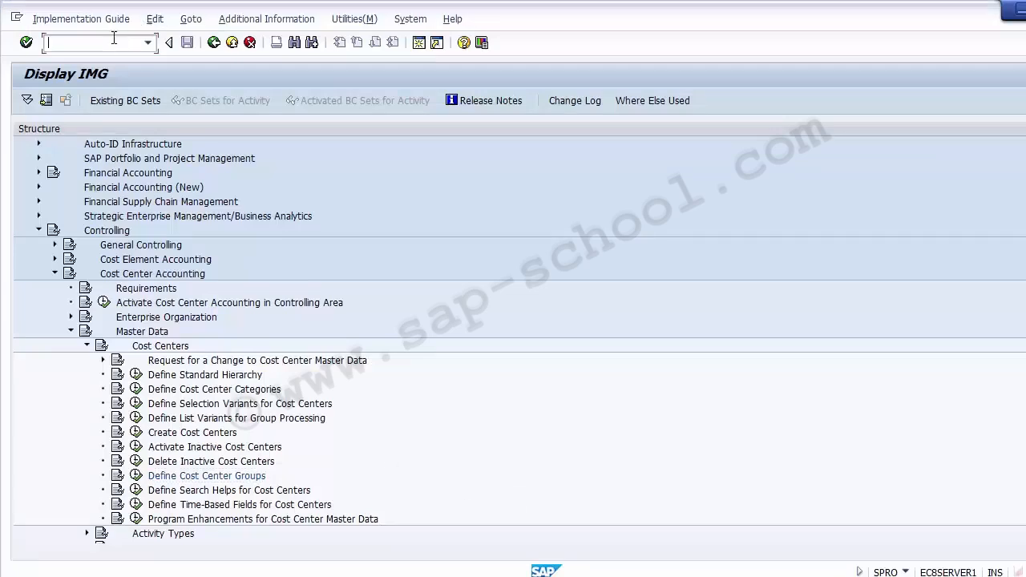
pyautogui.moveTo(508, 559)
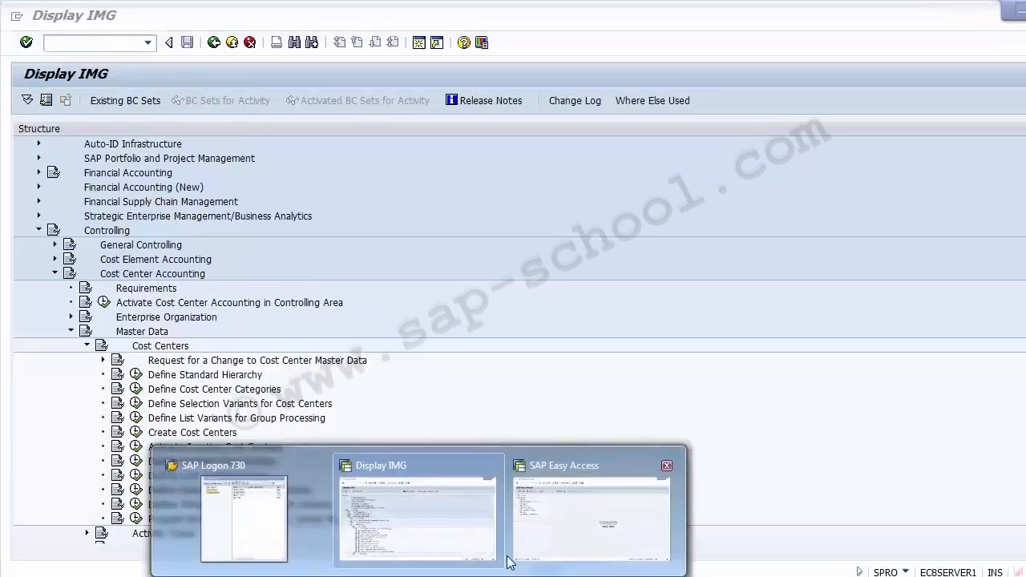
pyautogui.click(593, 485)
pyautogui.hotkey('ctrl', 'v')
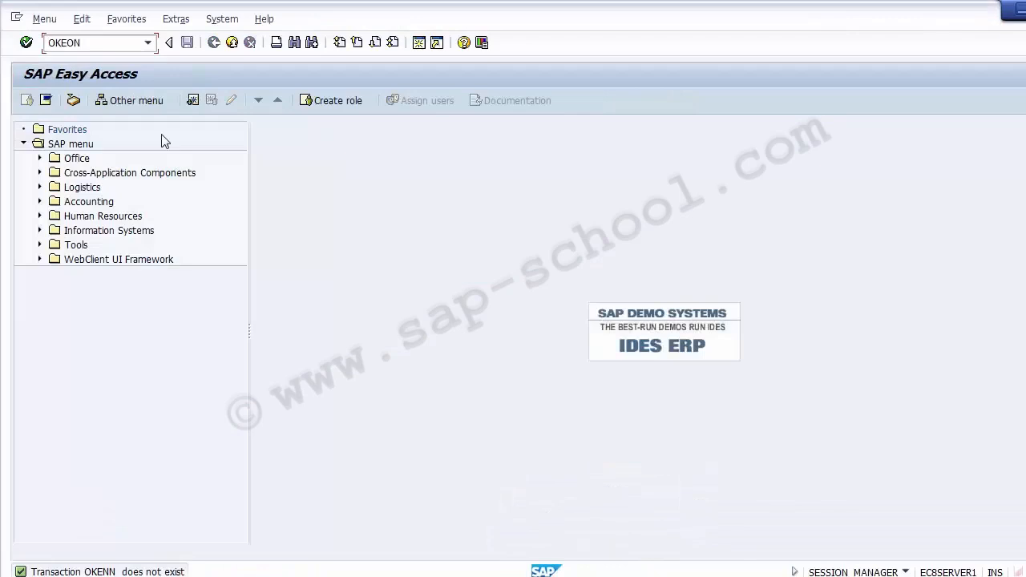
pyautogui.press('Return')
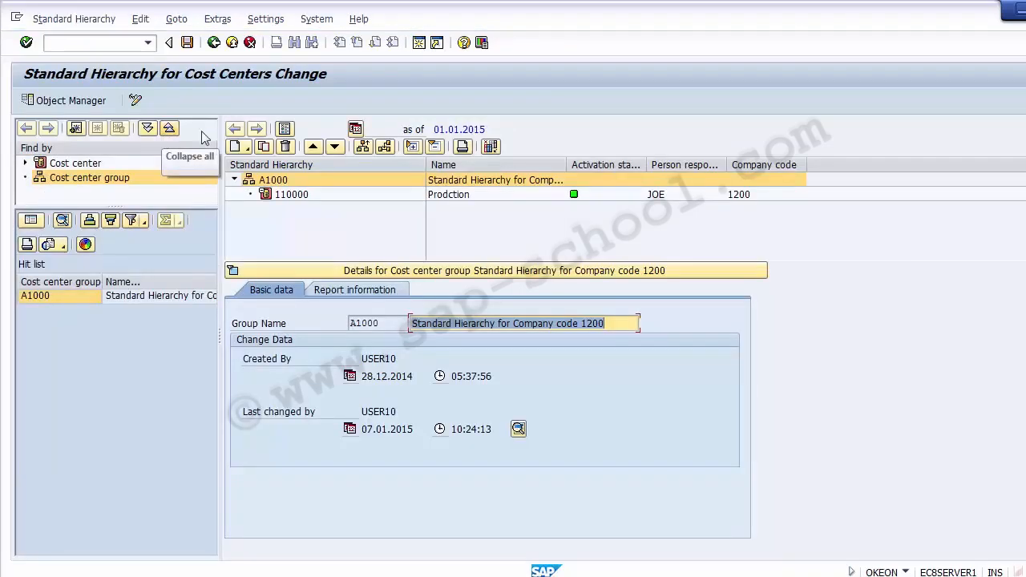
# Examine group A1000 and cost center 110000 in the standard hierarchy, opening and cancelling the cost center group search.
pyautogui.click(521, 178)
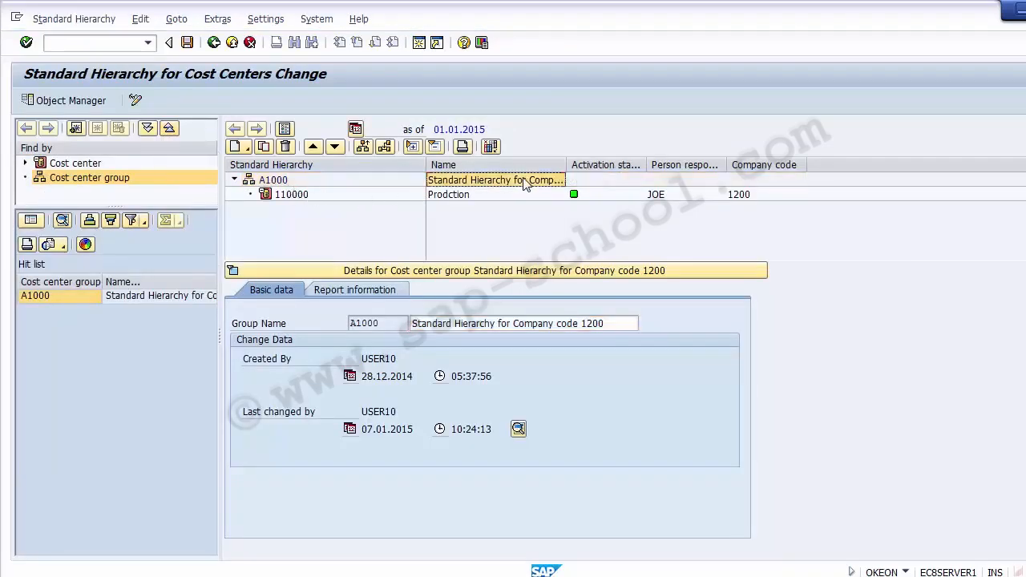
pyautogui.click(456, 201)
pyautogui.click(293, 196)
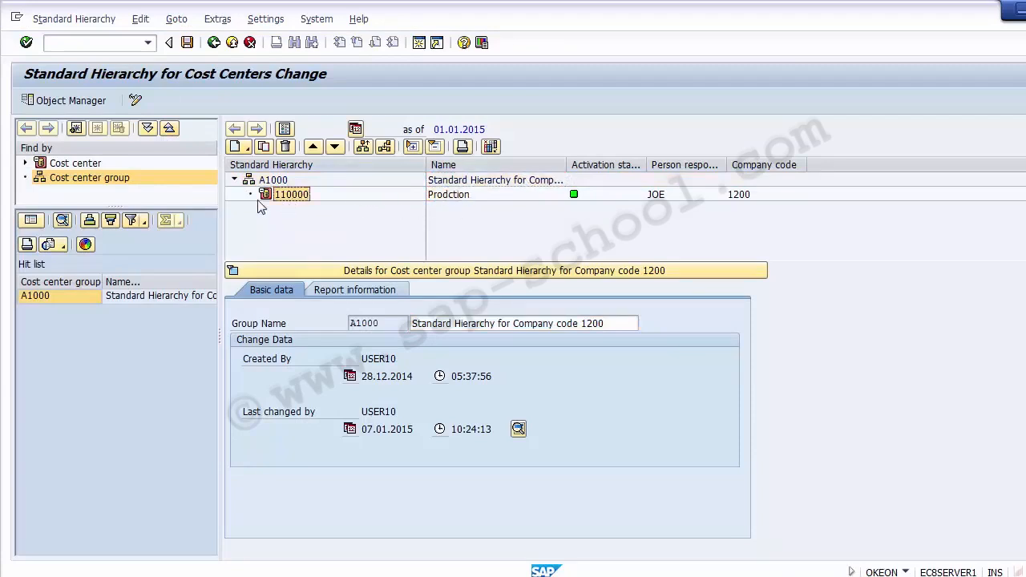
pyautogui.click(91, 179)
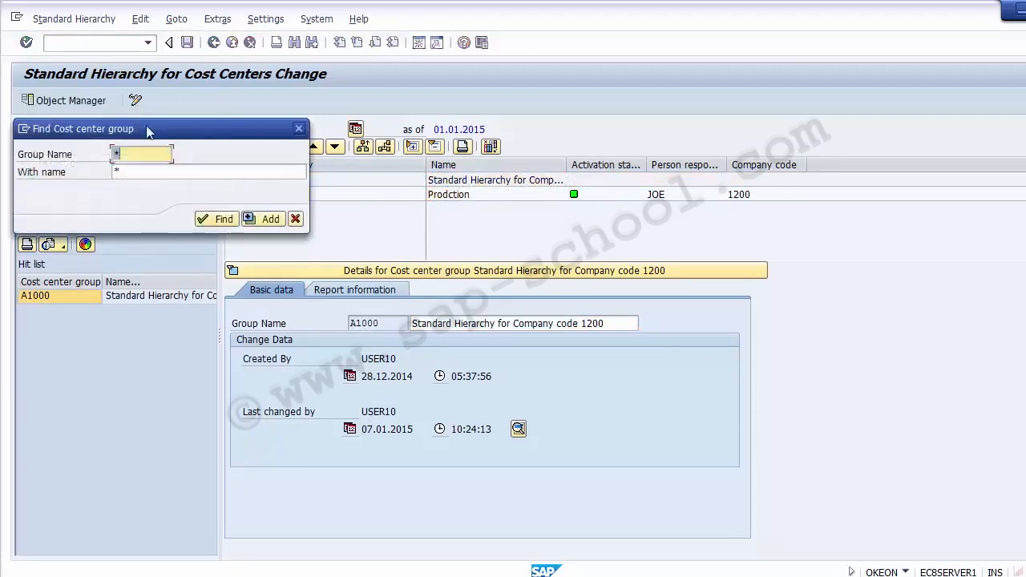
pyautogui.click(295, 219)
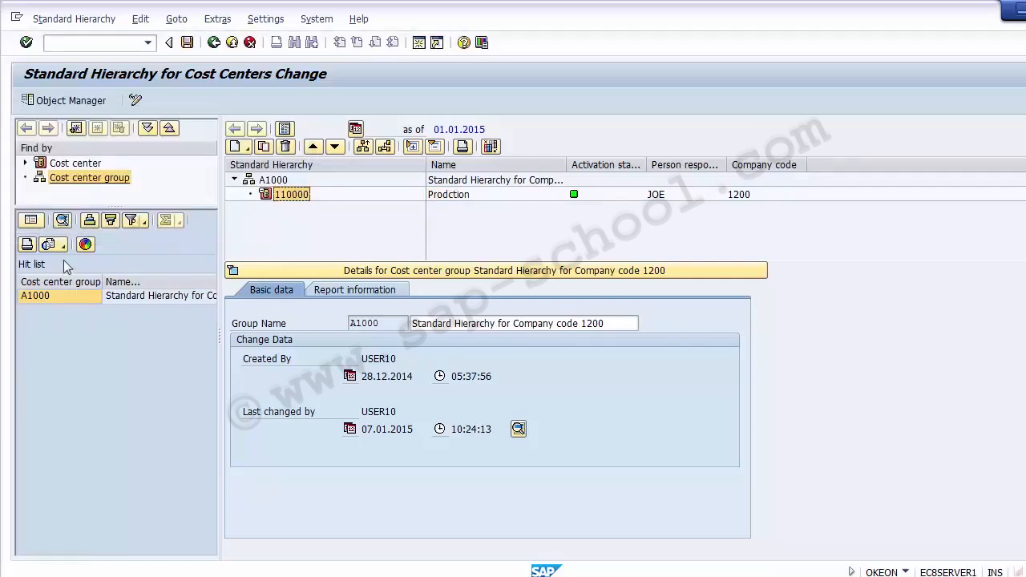
# Widen the Person responsible column and inspect cost center 110000's row and its parent node A1000 in the hierarchy.
pyautogui.click(490, 194)
pyautogui.moveTo(727, 166); pyautogui.dragTo(806, 162)
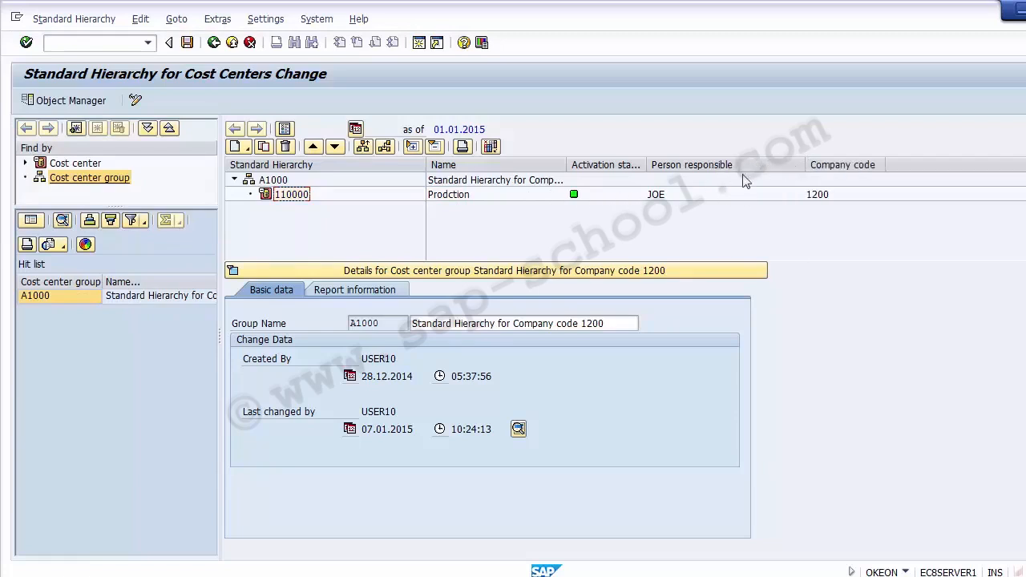
pyautogui.click(663, 195)
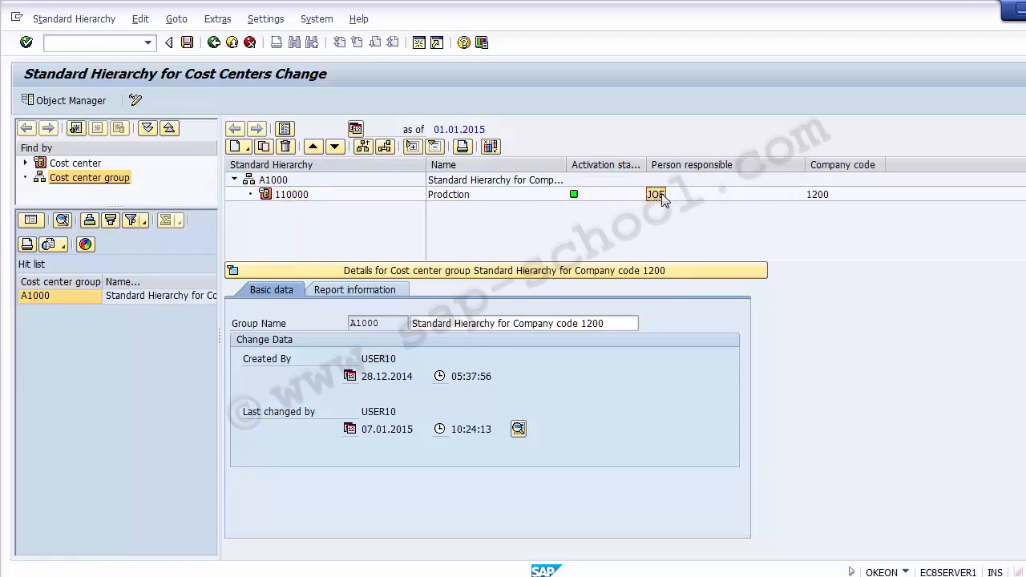
pyautogui.click(289, 196)
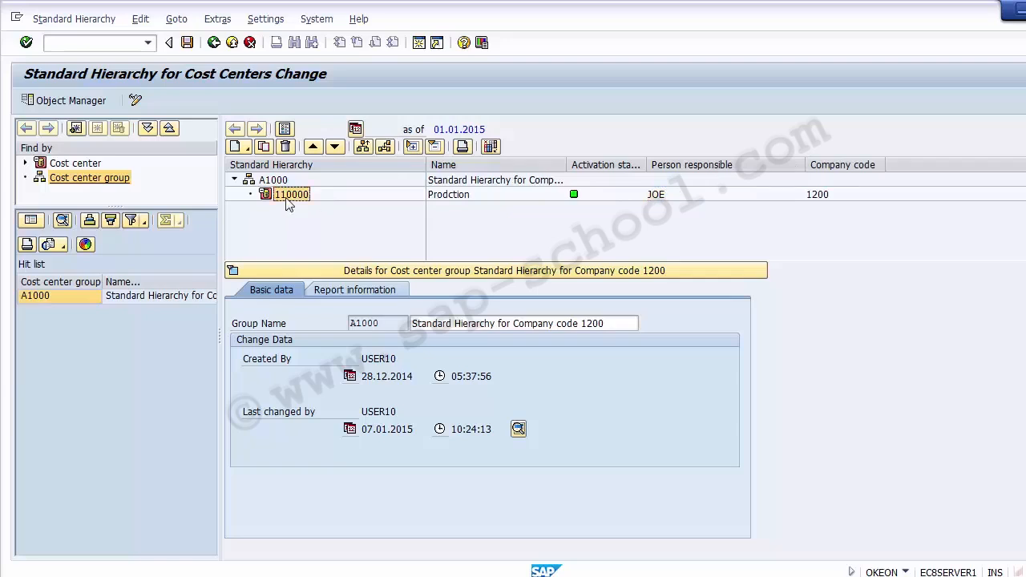
pyautogui.click(235, 181)
pyautogui.click(234, 180)
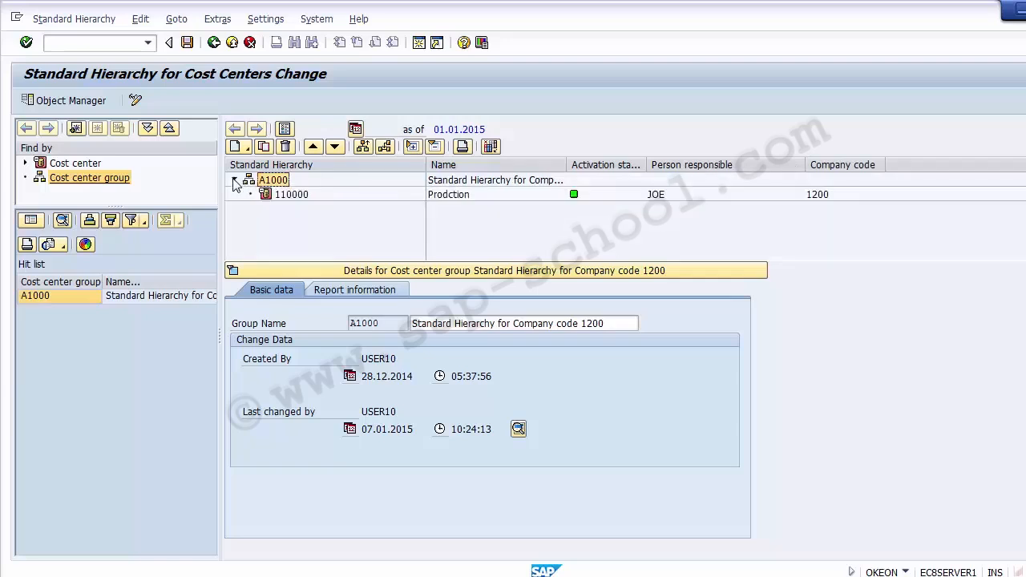